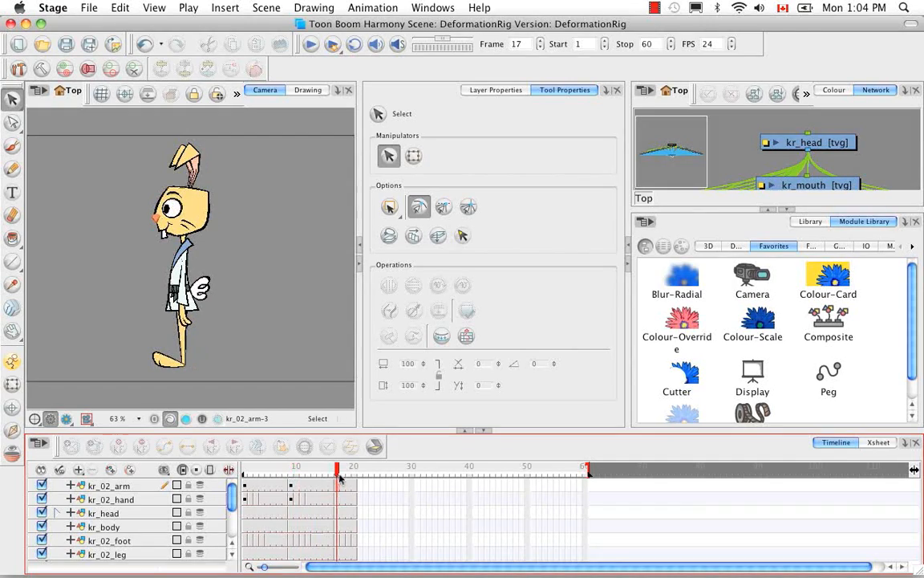
# Return to frame 1 and enable Create Posed Deformer in Create Deformation Above/Under in the Deformation preferences.
pyautogui.moveTo(339, 478); pyautogui.dragTo(225, 482)
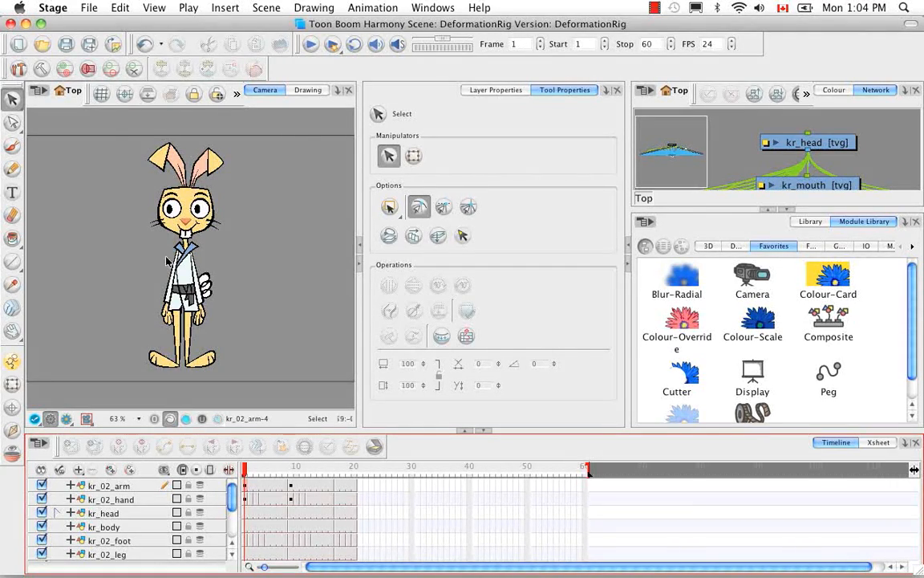
pyautogui.click(118, 9)
pyautogui.click(117, 9)
pyautogui.click(48, 8)
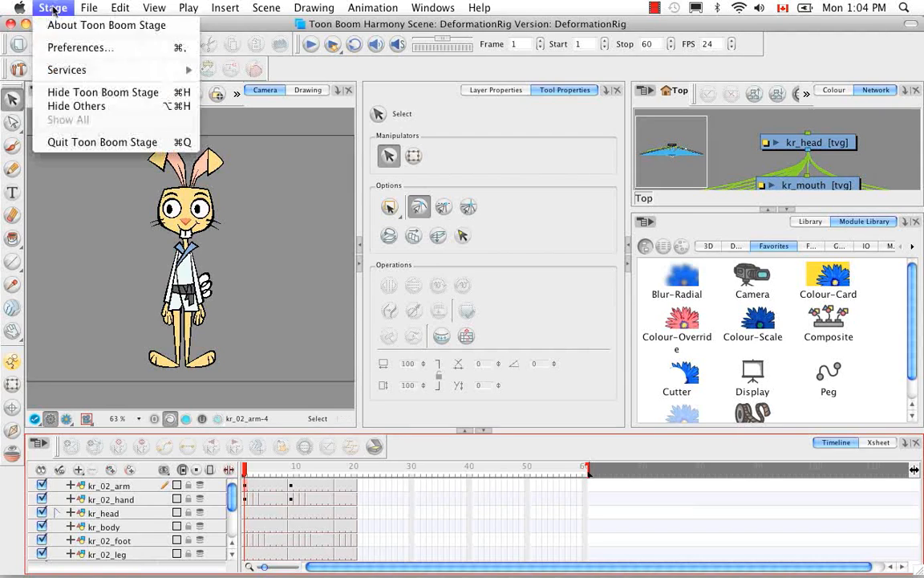
pyautogui.click(127, 50)
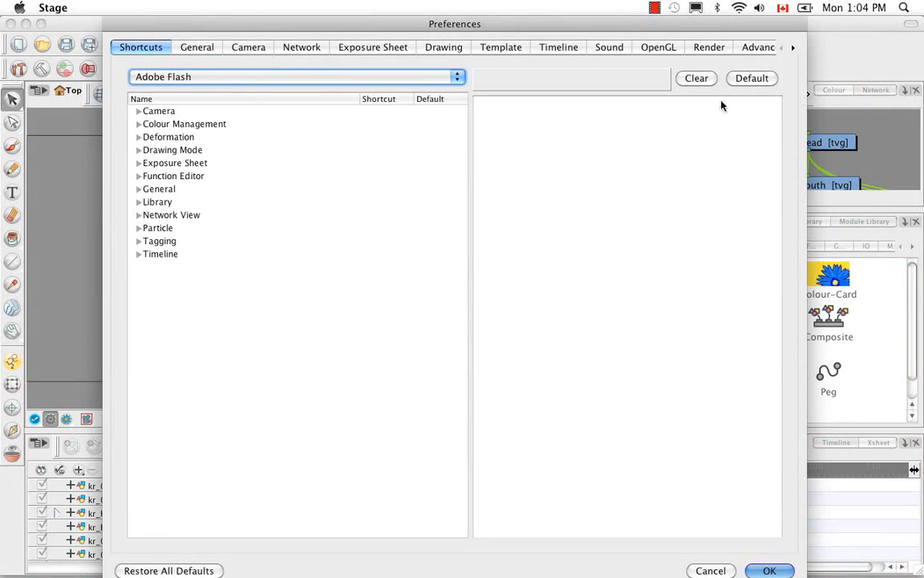
pyautogui.click(793, 48)
pyautogui.click(793, 48)
pyautogui.click(791, 47)
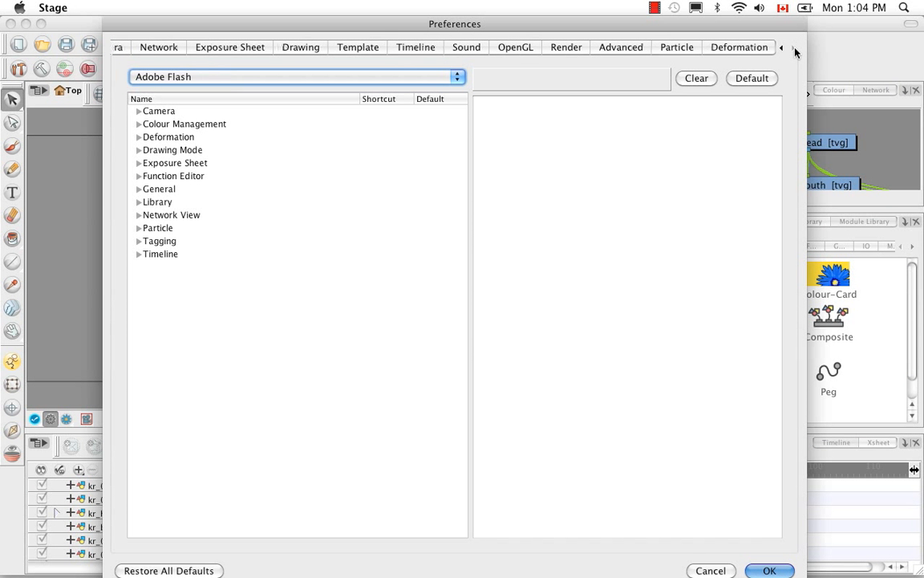
pyautogui.click(746, 48)
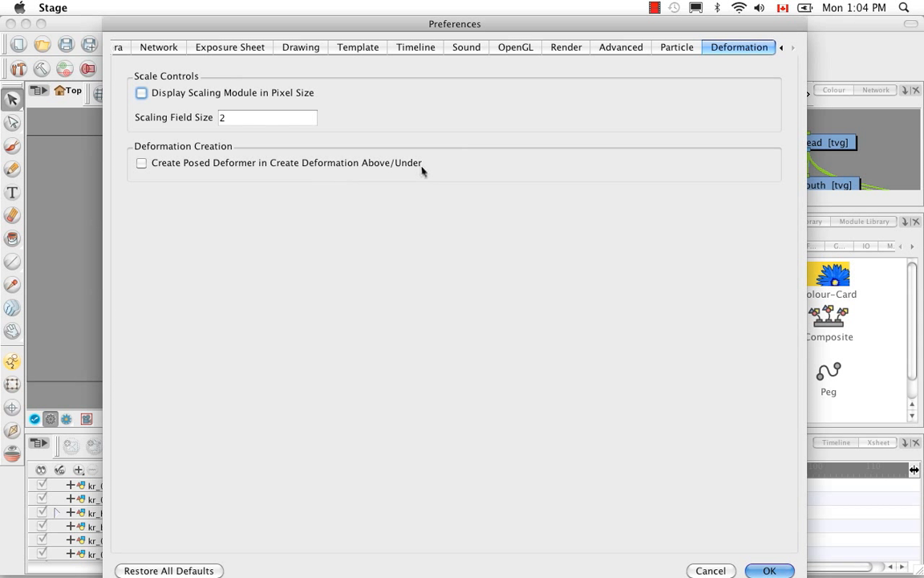
pyautogui.click(141, 163)
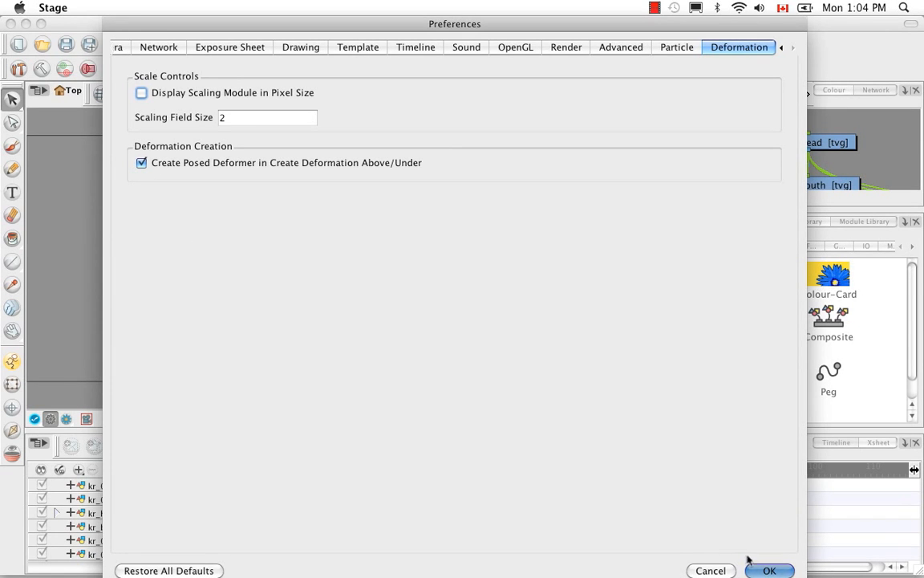
pyautogui.click(768, 571)
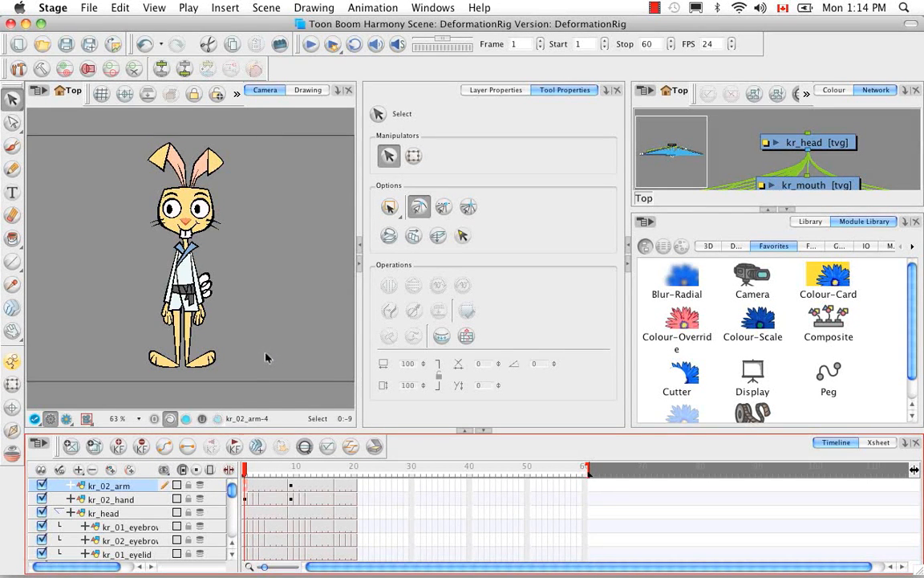
# Select the rabbit's kr_02_arm piece with the Transform tool and inspect its drawing in the Drawing view.
pyautogui.click(195, 271)
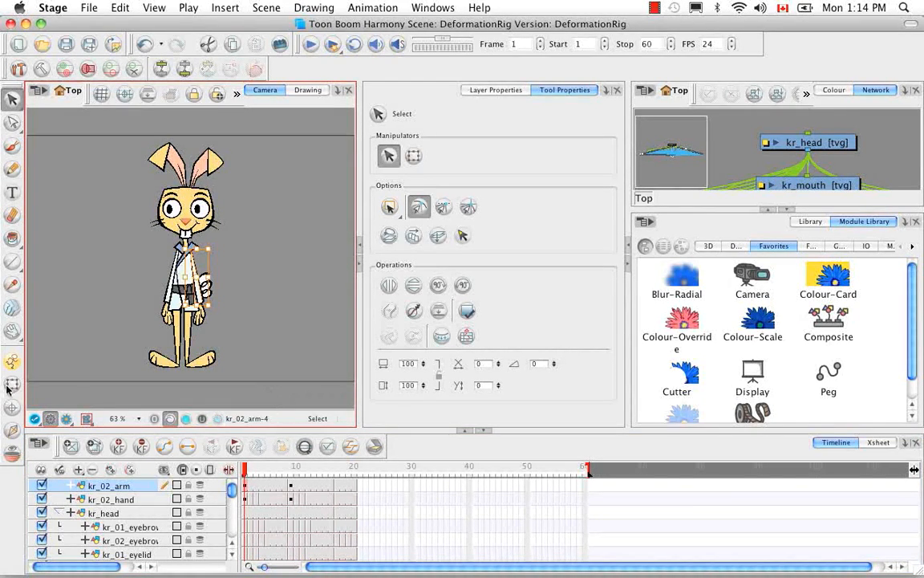
pyautogui.hotkey('shift', 't')
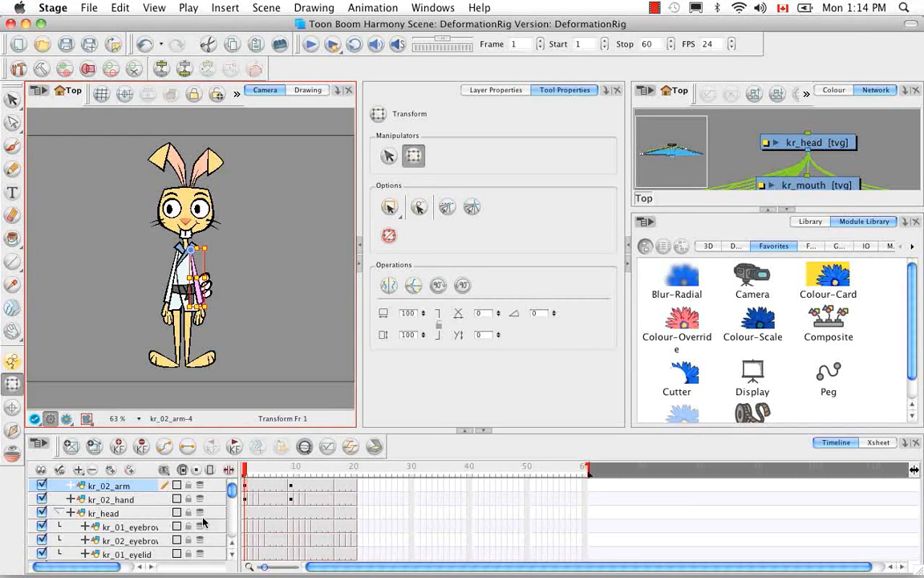
pyautogui.click(305, 91)
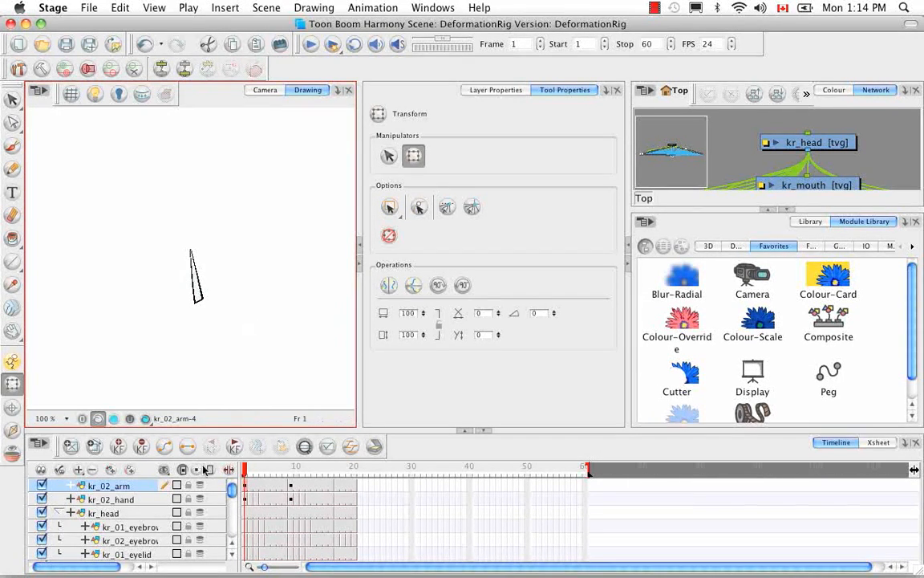
pyautogui.click(259, 90)
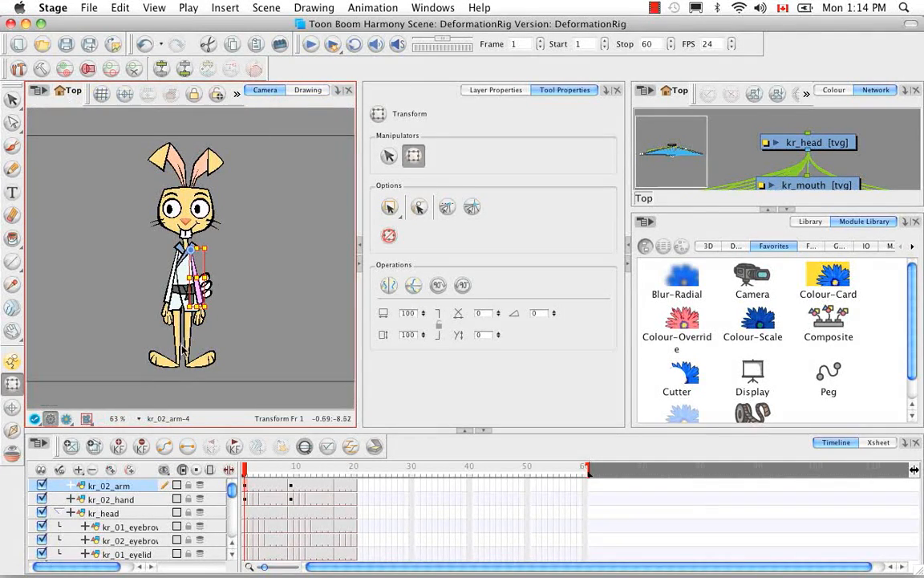
# Select the kr_02_leg piece, locate its layer in the timeline and inspect its drawing in the Drawing view.
pyautogui.click(170, 306)
pyautogui.click(305, 448)
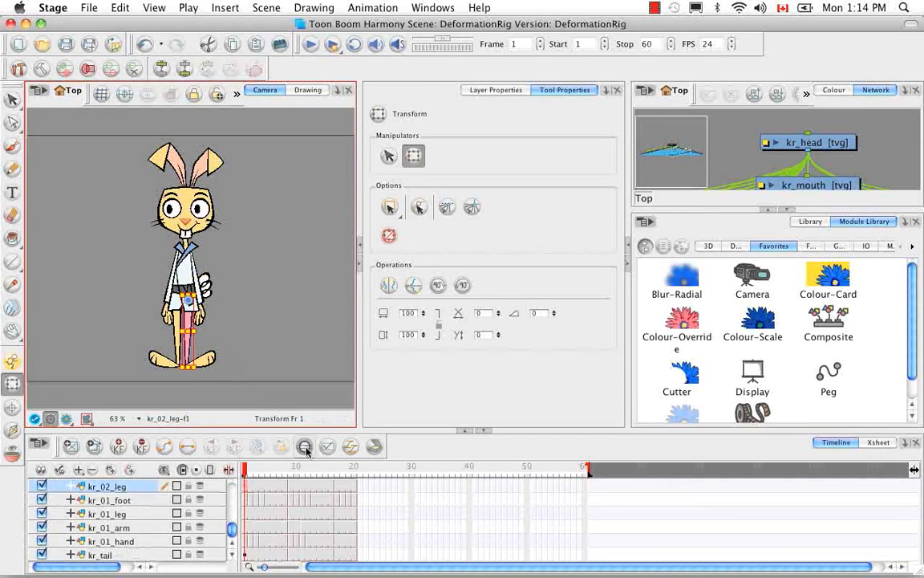
pyautogui.click(302, 90)
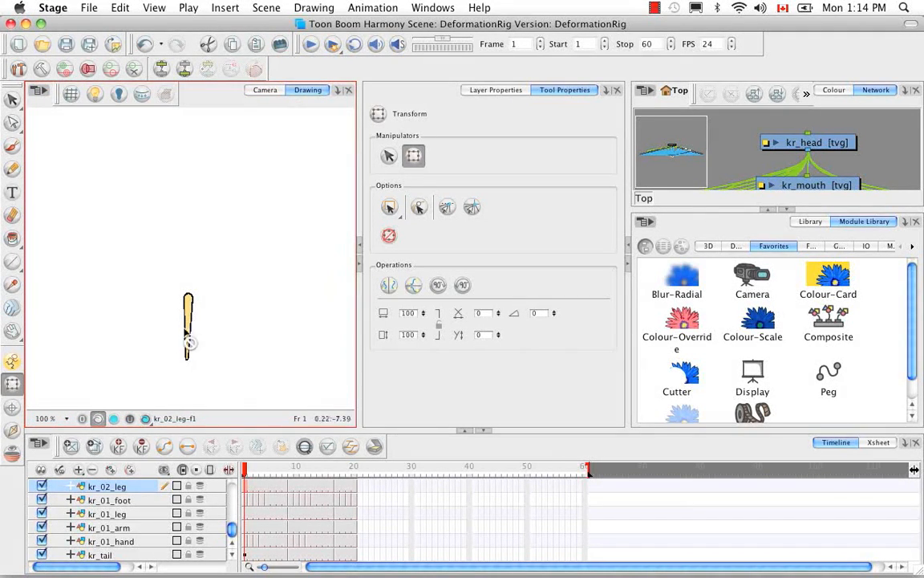
pyautogui.click(267, 91)
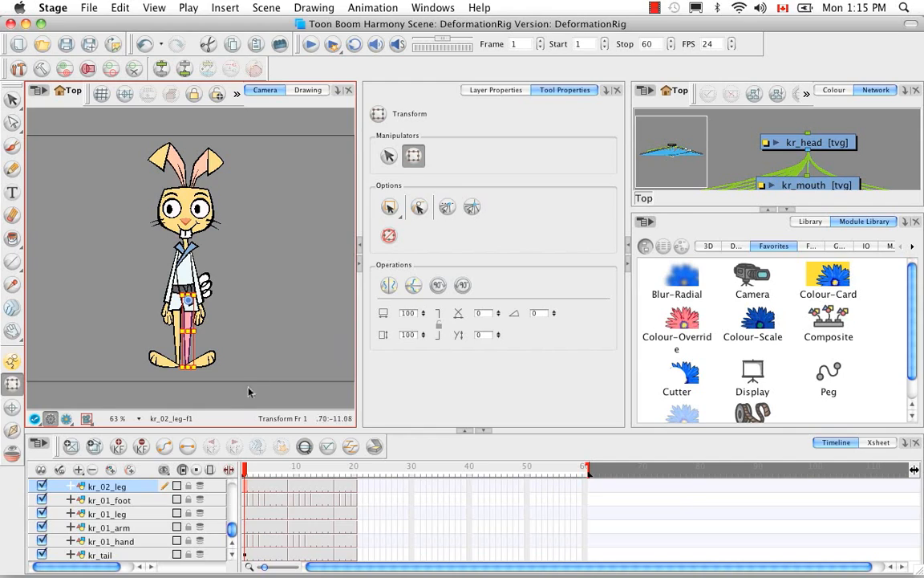
# Examine the layers parented to kr_head by selecting the head, eyebrow and ear layers in the timeline.
pyautogui.moveTo(233, 528); pyautogui.dragTo(230, 490)
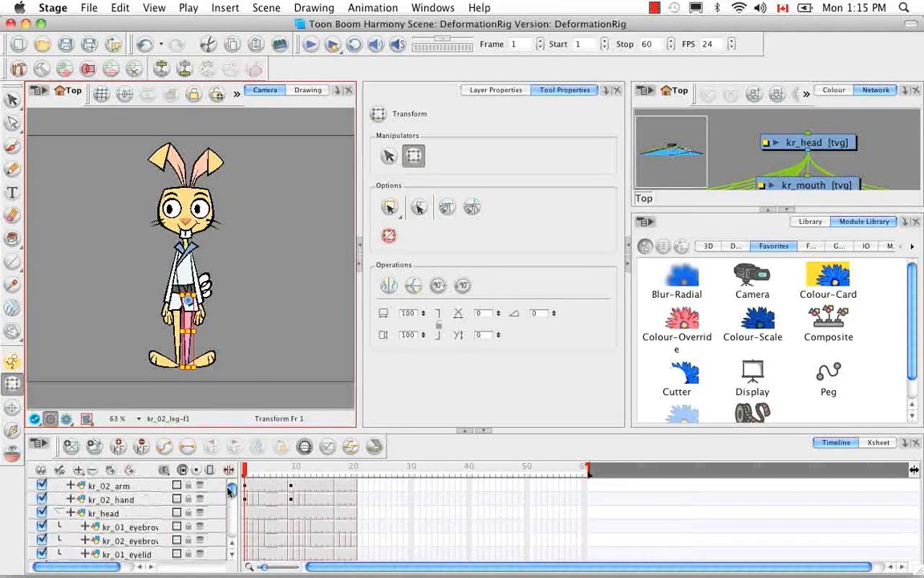
pyautogui.click(104, 513)
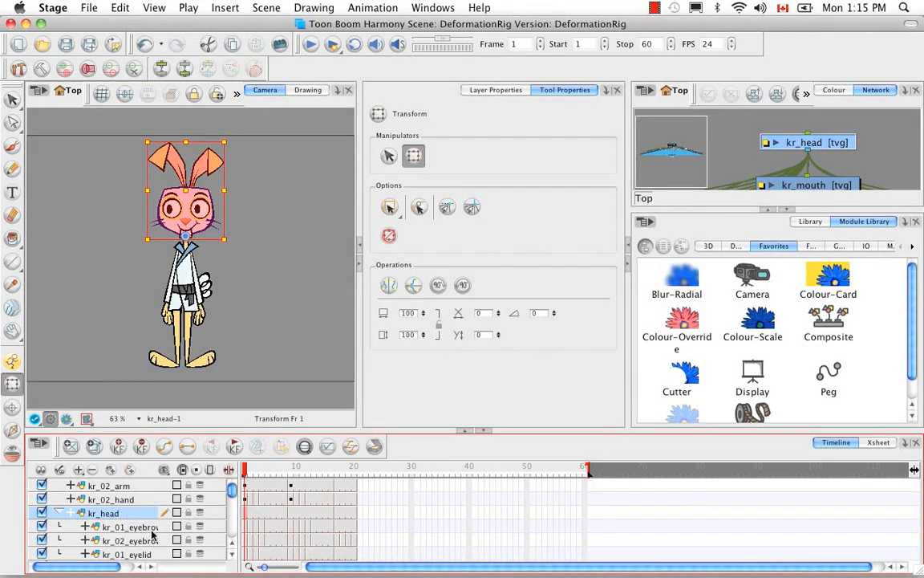
pyautogui.click(152, 527)
pyautogui.click(147, 543)
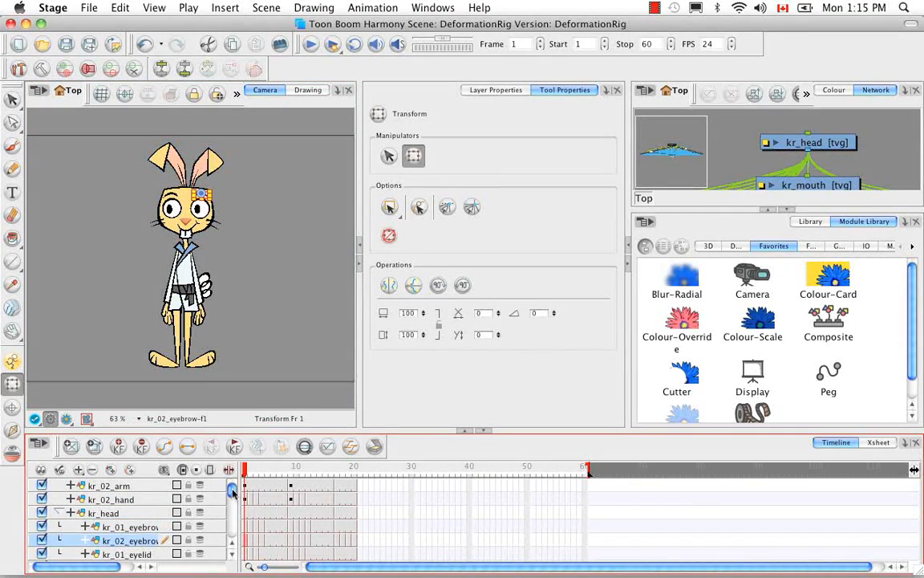
pyautogui.moveTo(230, 488); pyautogui.dragTo(231, 518)
pyautogui.click(150, 523)
pyautogui.click(148, 538)
pyautogui.click(145, 526)
pyautogui.hscroll(1, 145, 534)
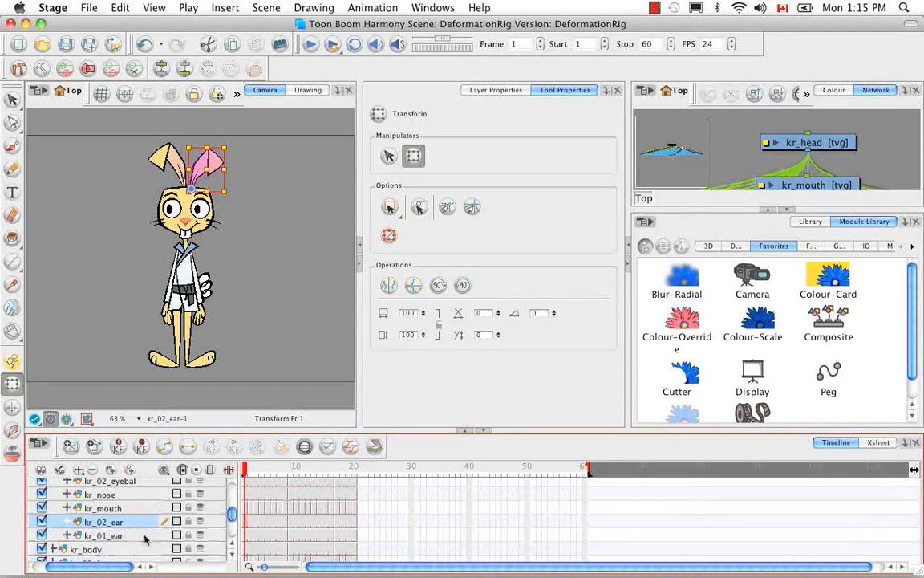
pyautogui.click(145, 536)
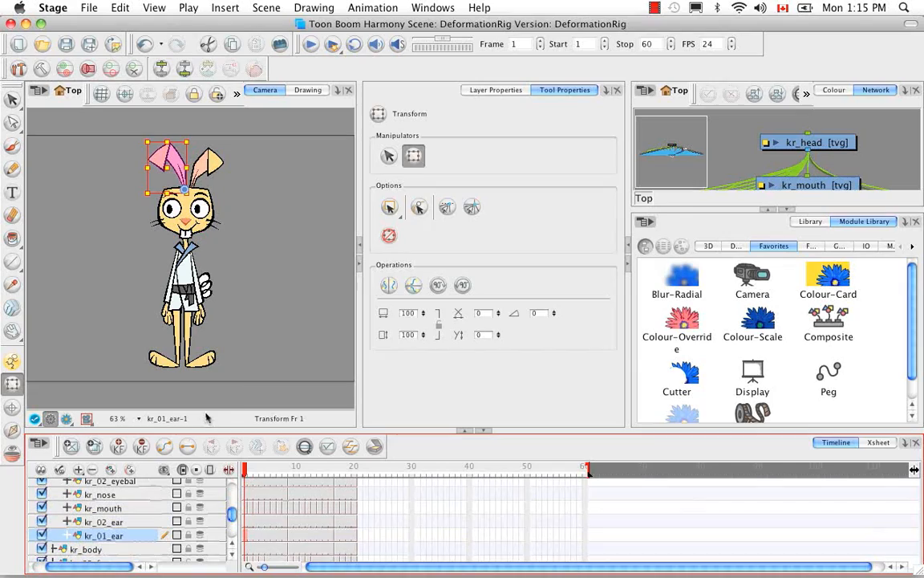
# Collapse the library area to enlarge the Network view and show the whole node network.
pyautogui.click(788, 210)
pyautogui.click(797, 204)
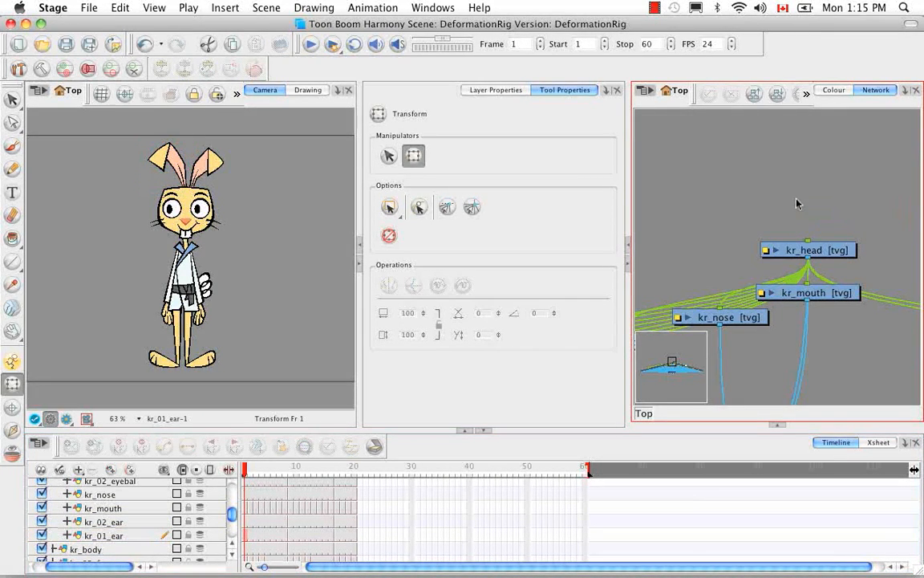
pyautogui.scroll(-8, 797, 204)
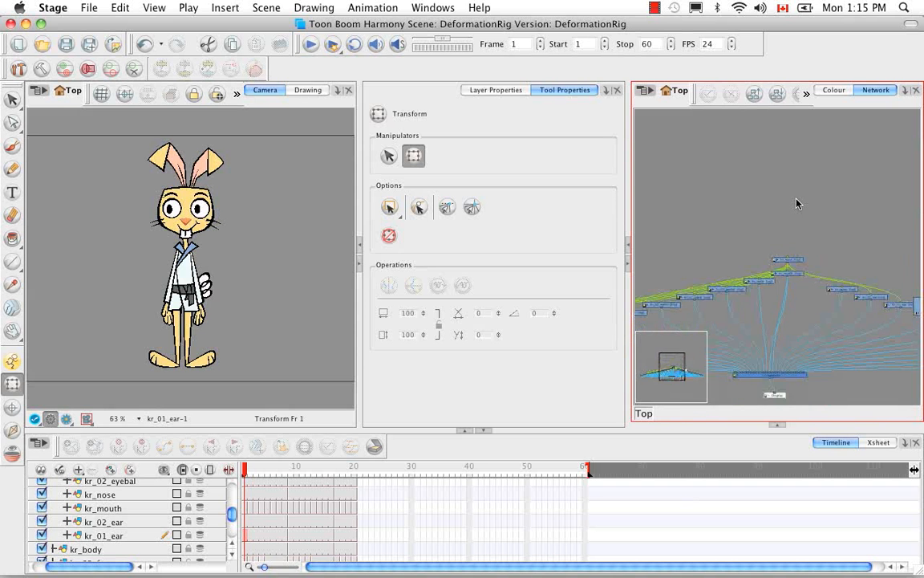
pyautogui.scroll(-3, 797, 204)
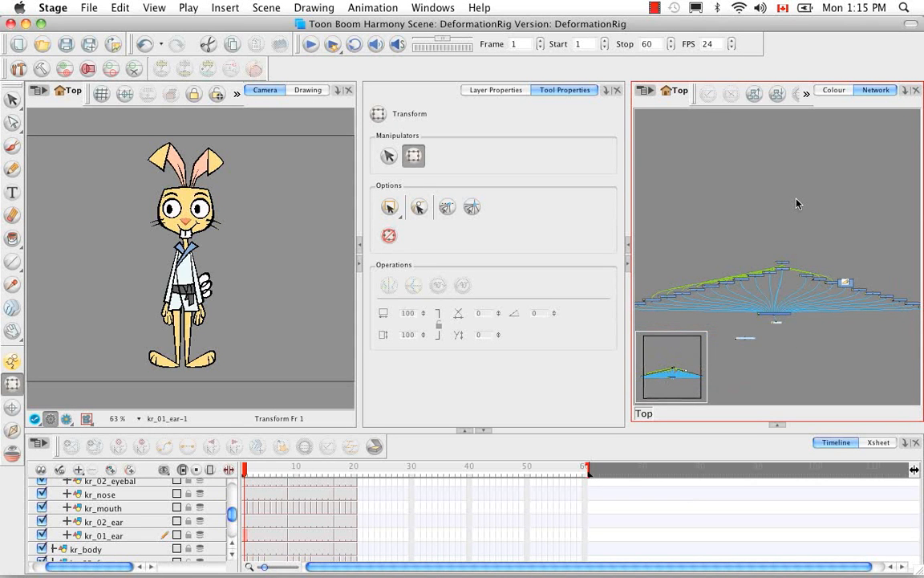
pyautogui.click(842, 288)
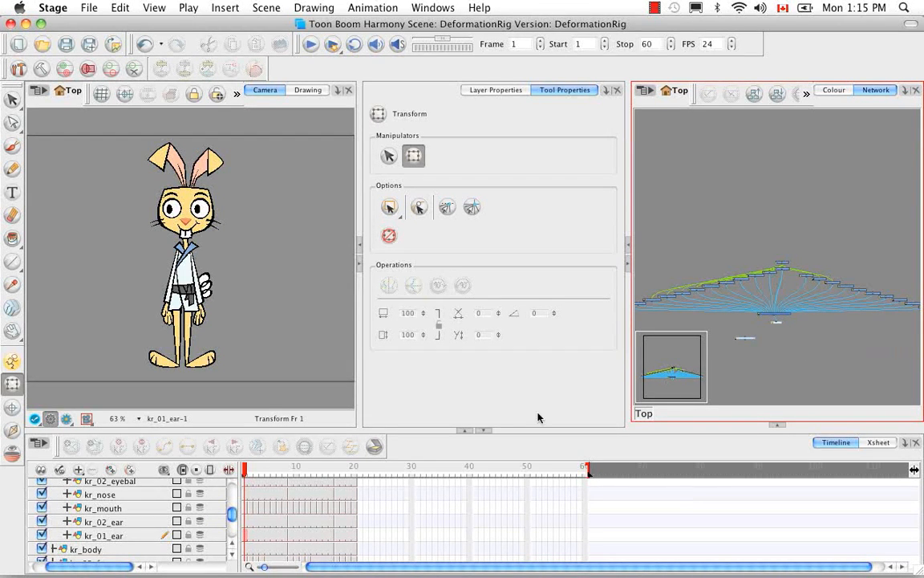
# Step through the first few frames to examine the rabbit's drawing substitutions and return to frame 1.
pyautogui.moveTo(231, 514); pyautogui.dragTo(234, 491)
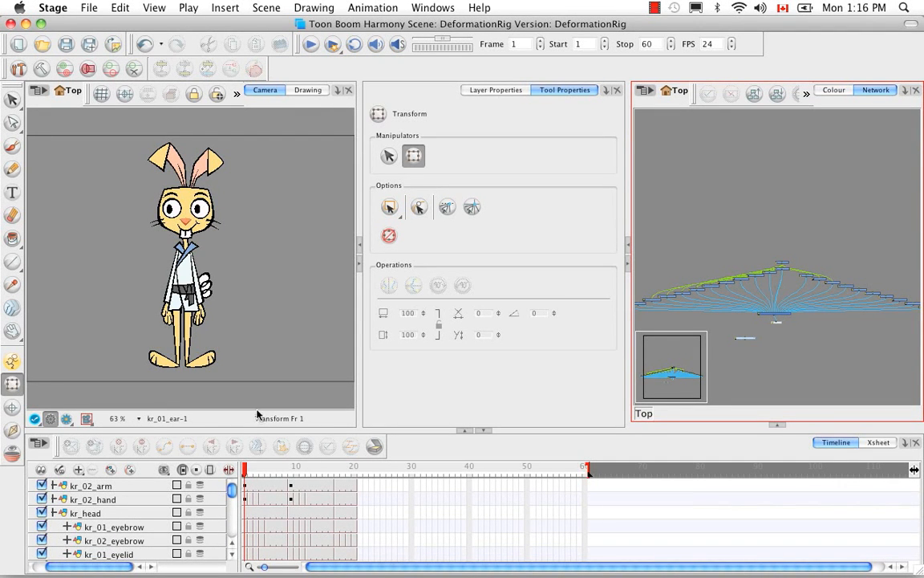
pyautogui.moveTo(113, 565); pyautogui.dragTo(99, 566)
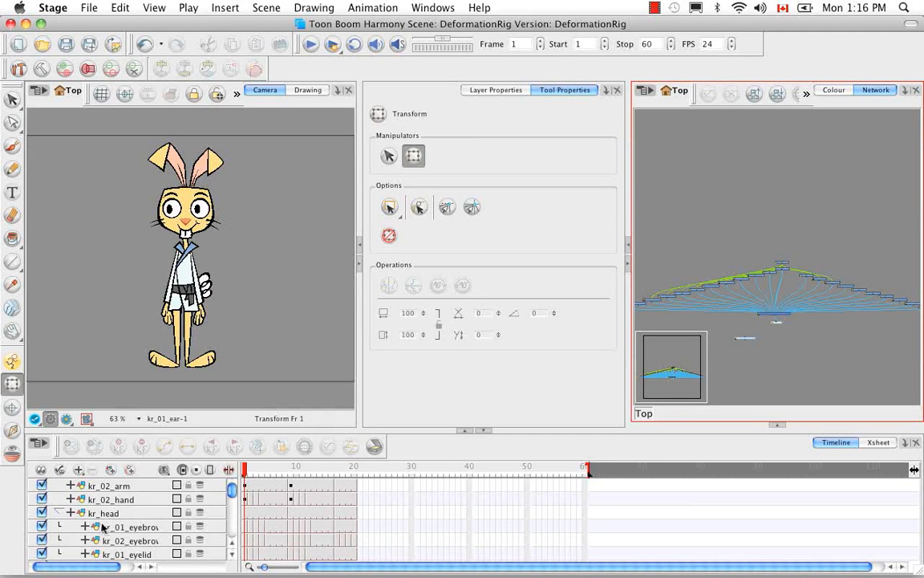
pyautogui.click(248, 472)
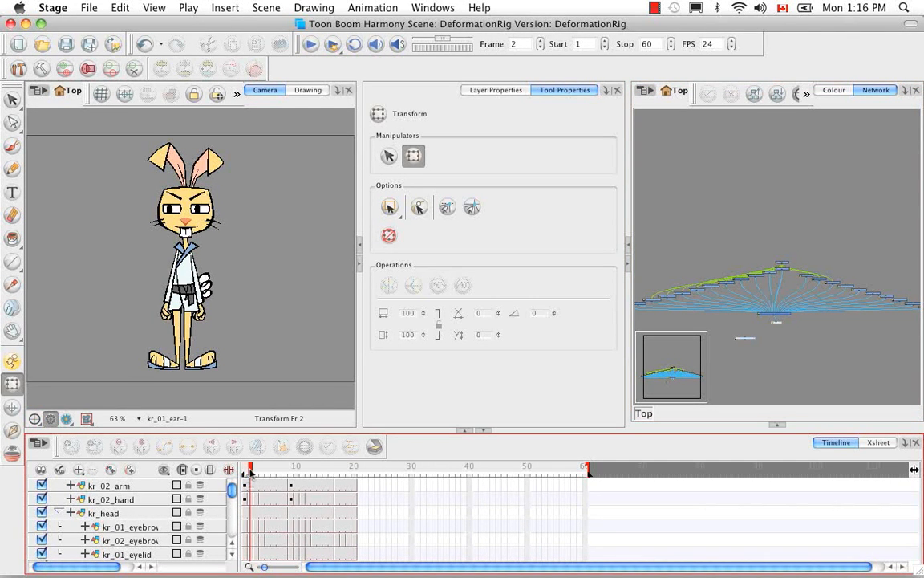
pyautogui.click(254, 472)
pyautogui.moveTo(258, 469)
pyautogui.mouseDown()
pyautogui.moveTo(240, 470)
pyautogui.moveTo(358, 479)
pyautogui.moveTo(257, 483)
pyautogui.moveTo(257, 474)
pyautogui.moveTo(243, 475)
pyautogui.mouseUp()
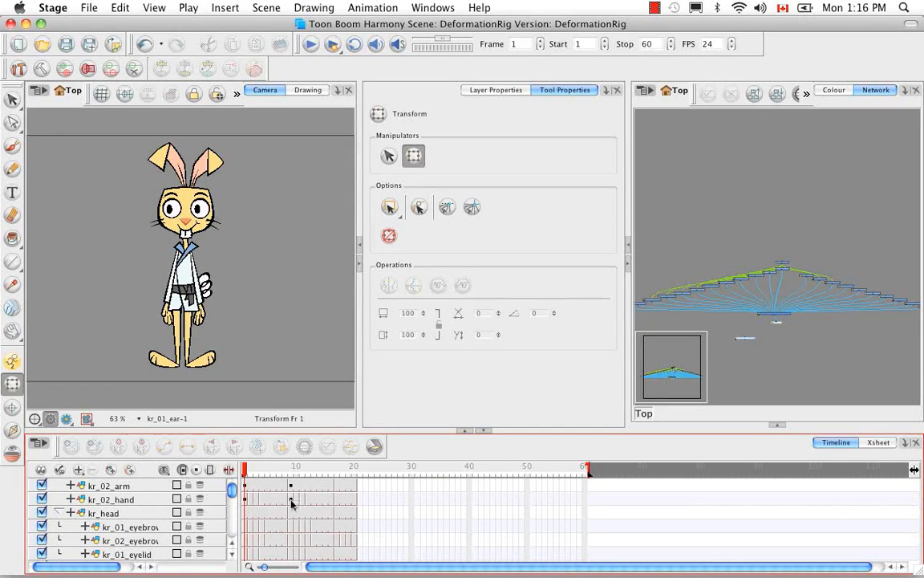
# Look through the remaining timeline layers and show the timeline's parameter value column.
pyautogui.moveTo(232, 491); pyautogui.dragTo(281, 569)
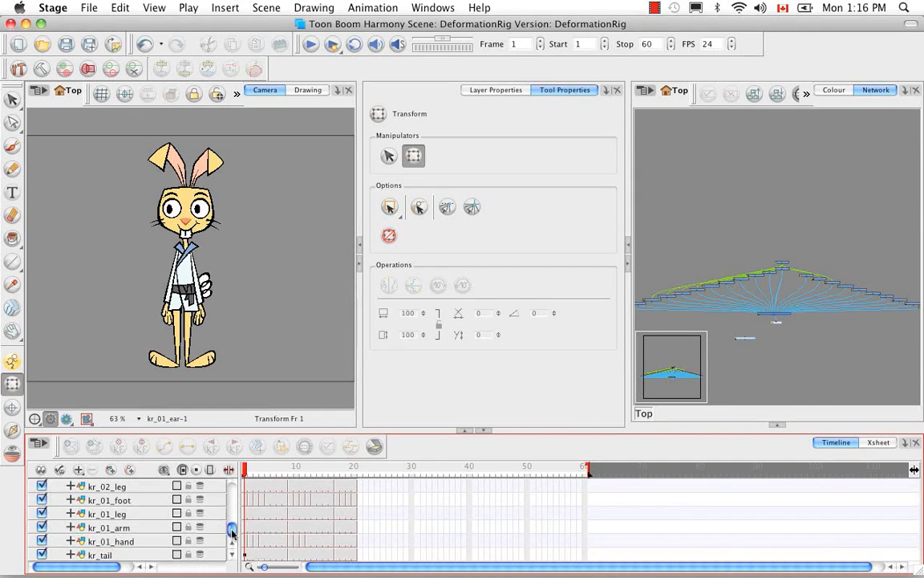
pyautogui.scroll(-5, 209, 505)
pyautogui.click(229, 470)
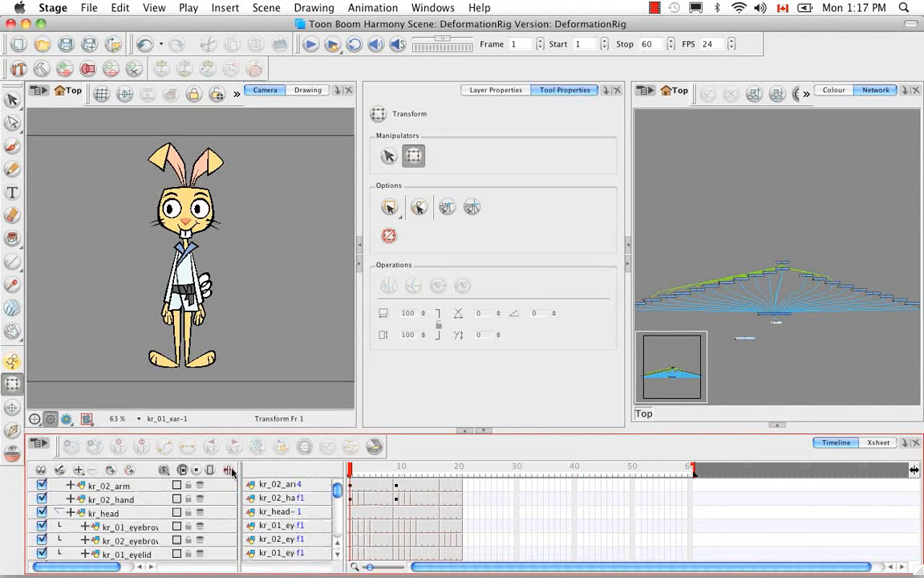
# Compare the kr_02_arm layer's parameter values at frames 1 and 9, return to frame 1 and collapse the layer.
pyautogui.click(70, 486)
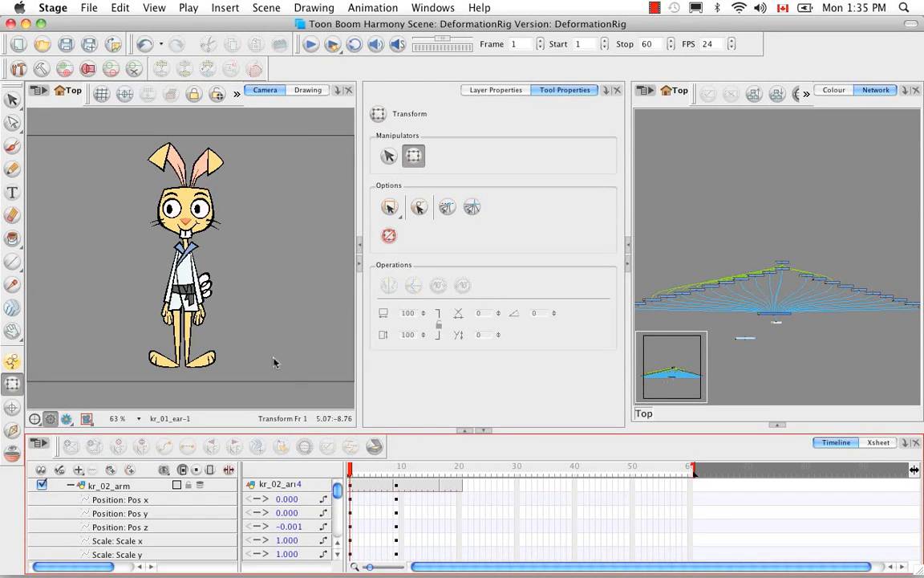
pyautogui.moveTo(352, 470); pyautogui.dragTo(397, 478)
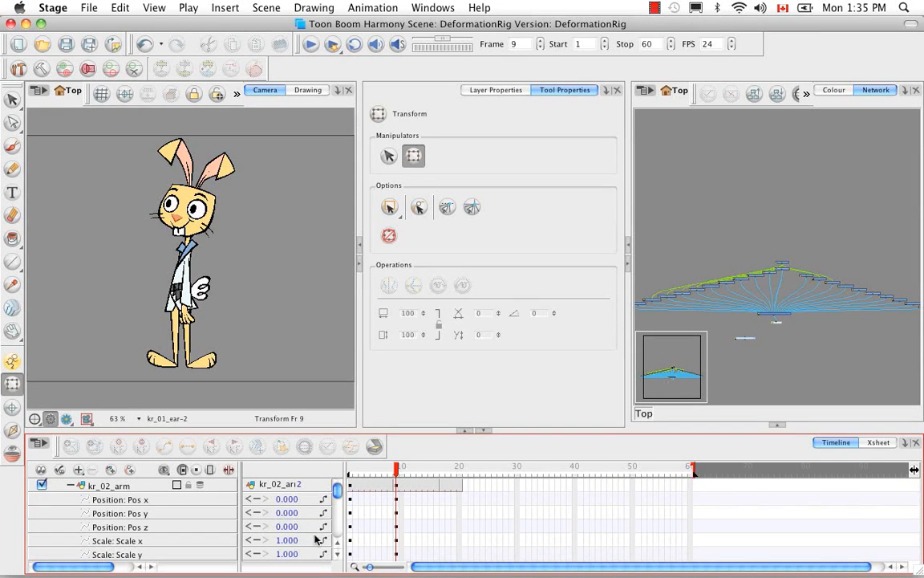
pyautogui.moveTo(397, 474); pyautogui.dragTo(351, 474)
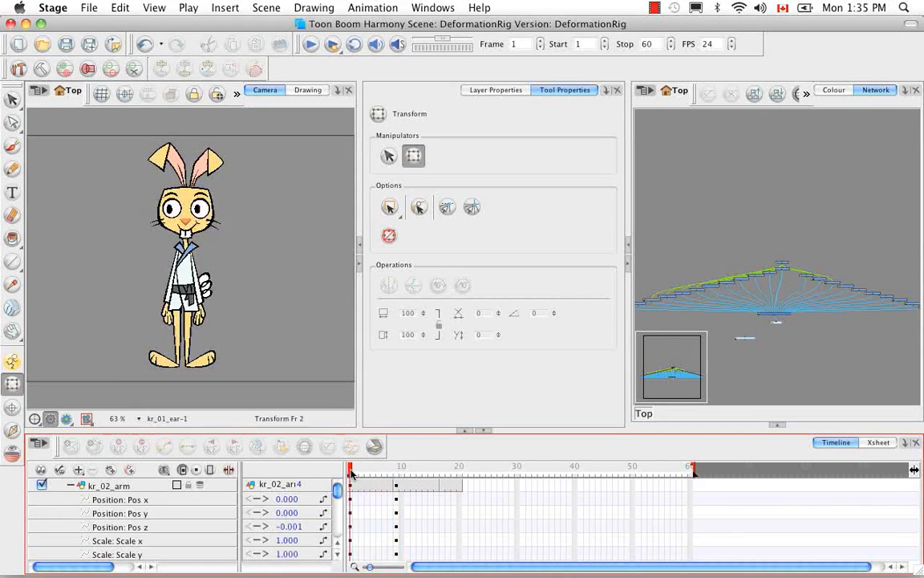
pyautogui.click(71, 486)
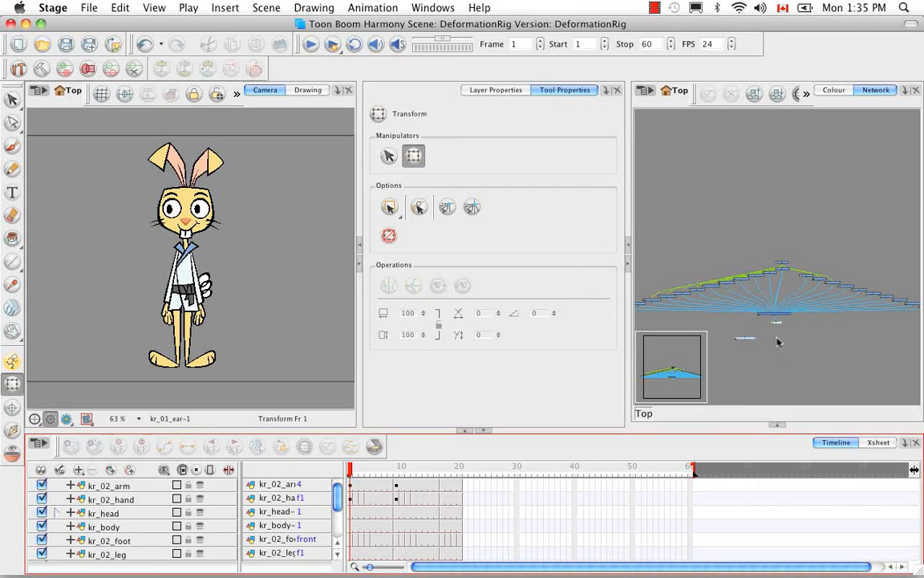
# Open the Deformation-kr_02_arm group below the Composite in the node network to examine the modules inside it.
pyautogui.click(752, 353)
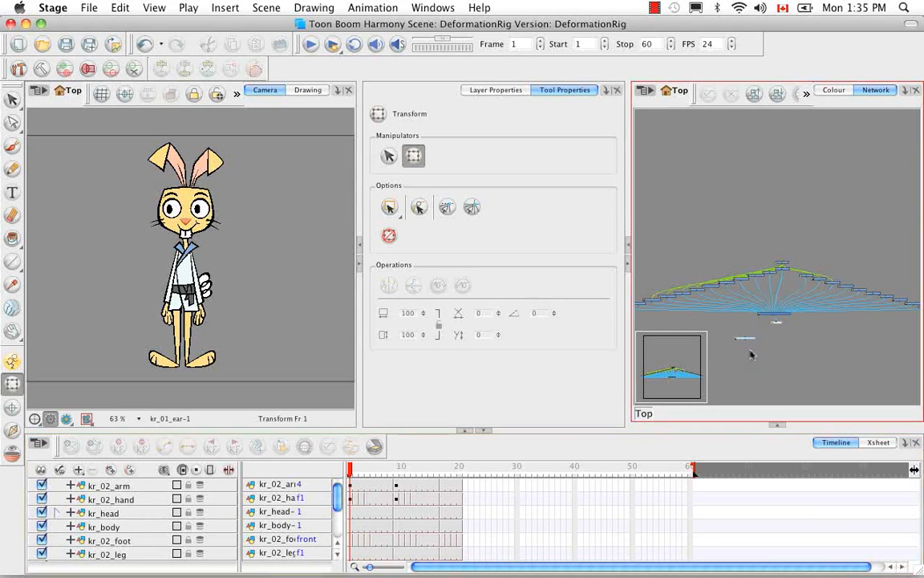
pyautogui.press('2')
pyautogui.press('2')
pyautogui.press('2')
pyautogui.press('2')
pyautogui.press('2')
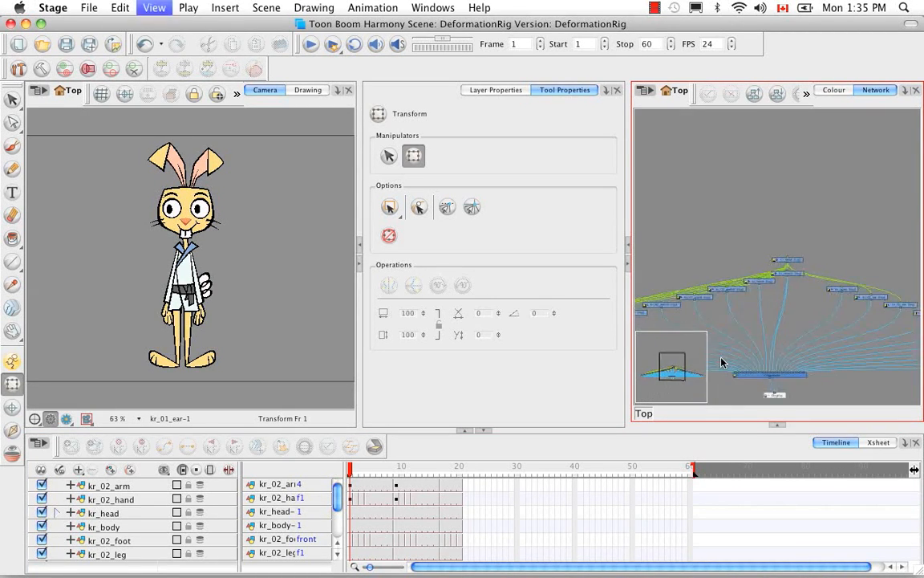
pyautogui.moveTo(773, 297); pyautogui.dragTo(818, 195)
pyautogui.scroll(-5, 818, 195)
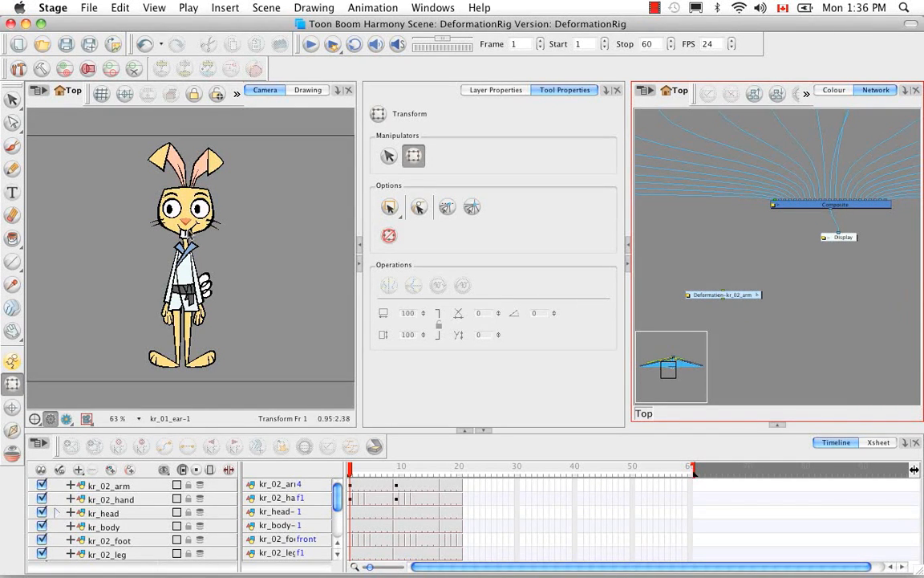
pyautogui.click(758, 296)
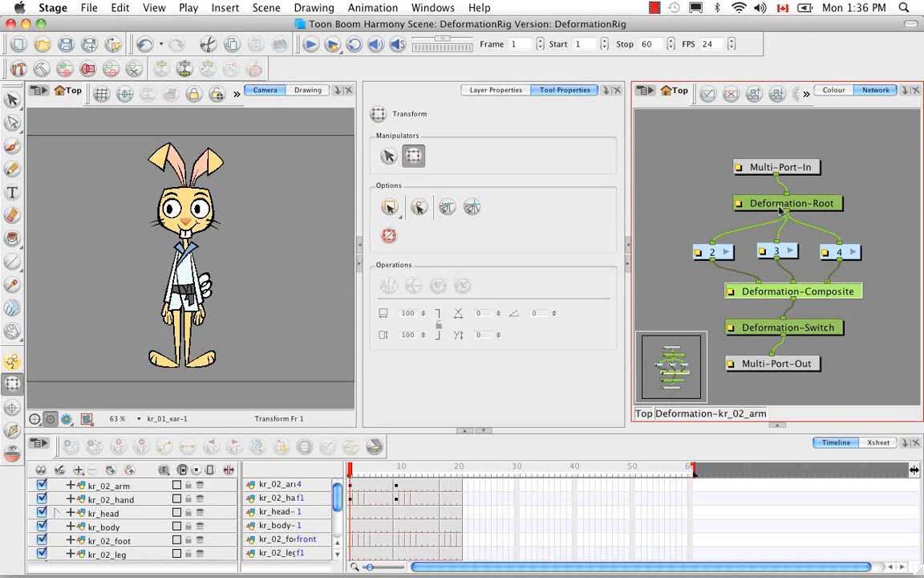
# Compare the rabbit's front, quarter and side poses at frames 1, 9 and 17.
pyautogui.click(352, 472)
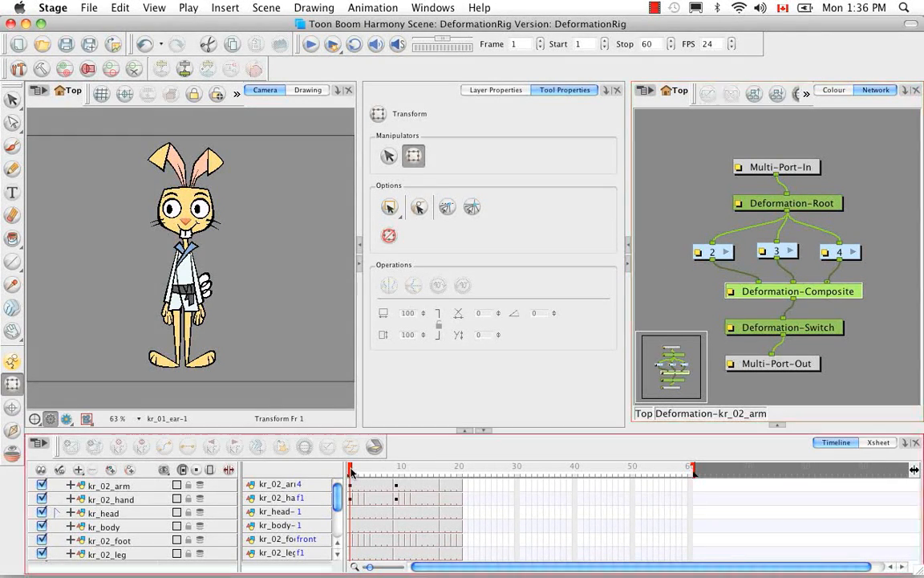
pyautogui.moveTo(351, 472); pyautogui.dragTo(397, 472)
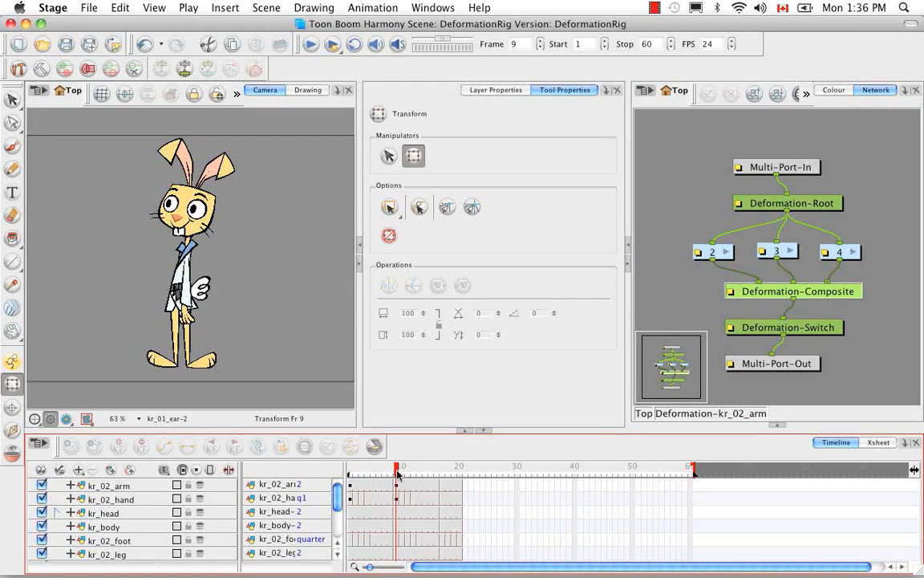
pyautogui.moveTo(396, 474); pyautogui.dragTo(443, 474)
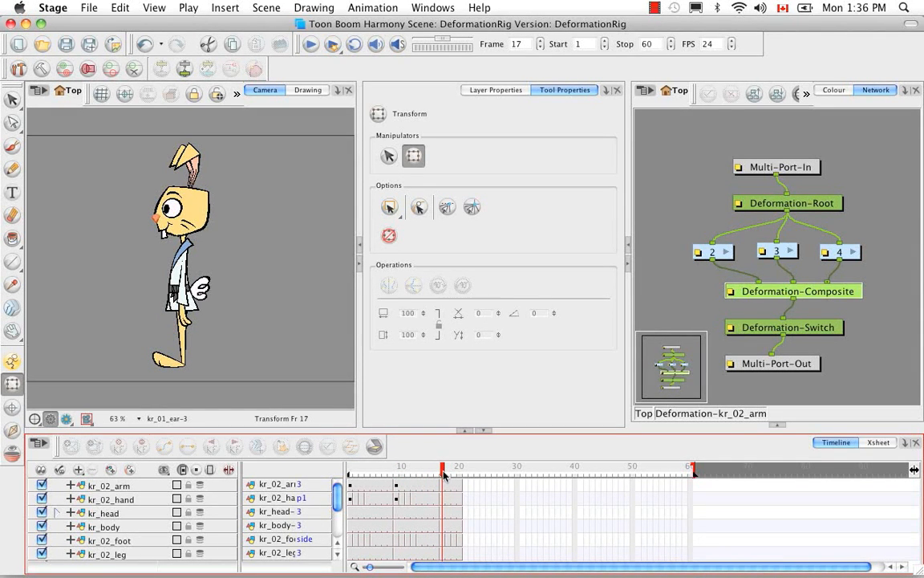
pyautogui.moveTo(444, 475); pyautogui.dragTo(350, 473)
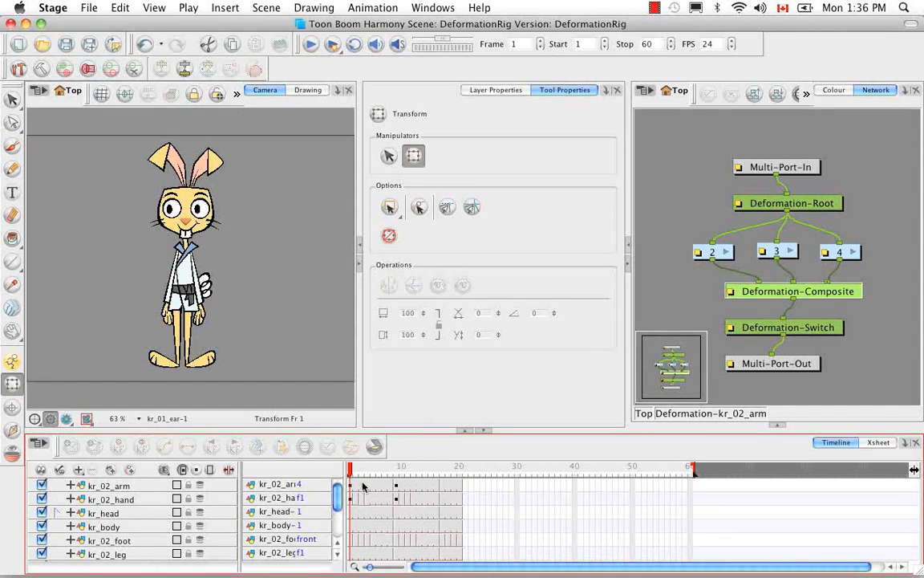
pyautogui.moveTo(351, 475); pyautogui.dragTo(396, 475)
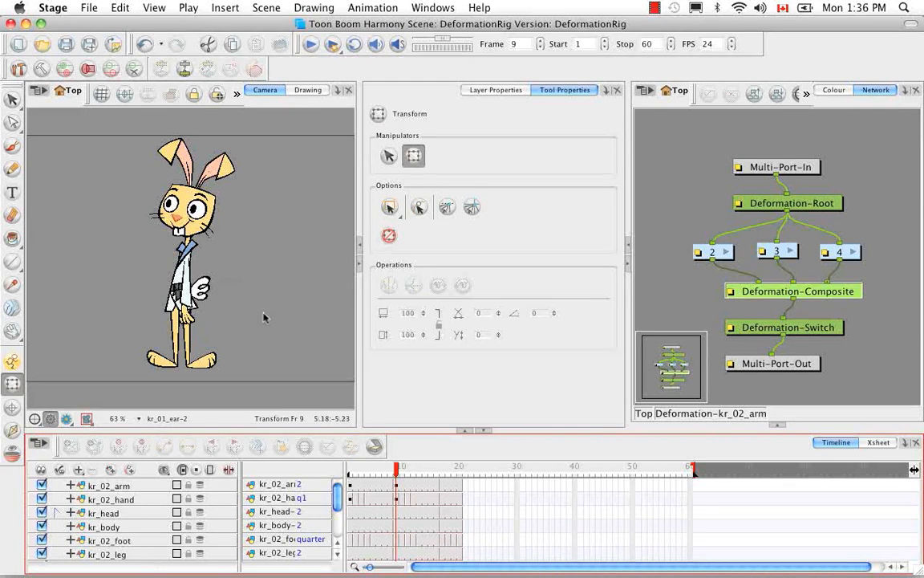
pyautogui.moveTo(399, 472); pyautogui.dragTo(443, 478)
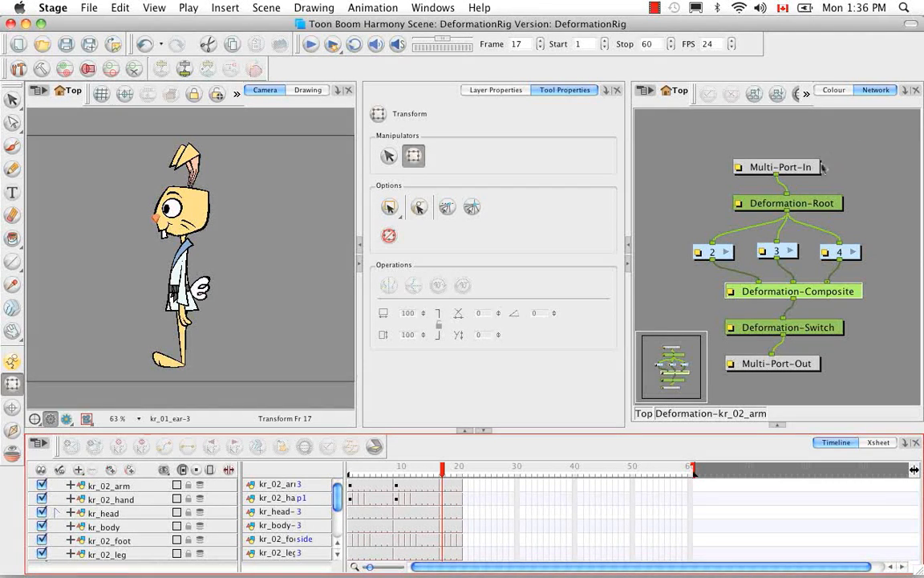
# Reopen the Deformation-kr_02_arm group from the top level and look at its Deformation-Switch column in the Xsheet.
pyautogui.click(647, 413)
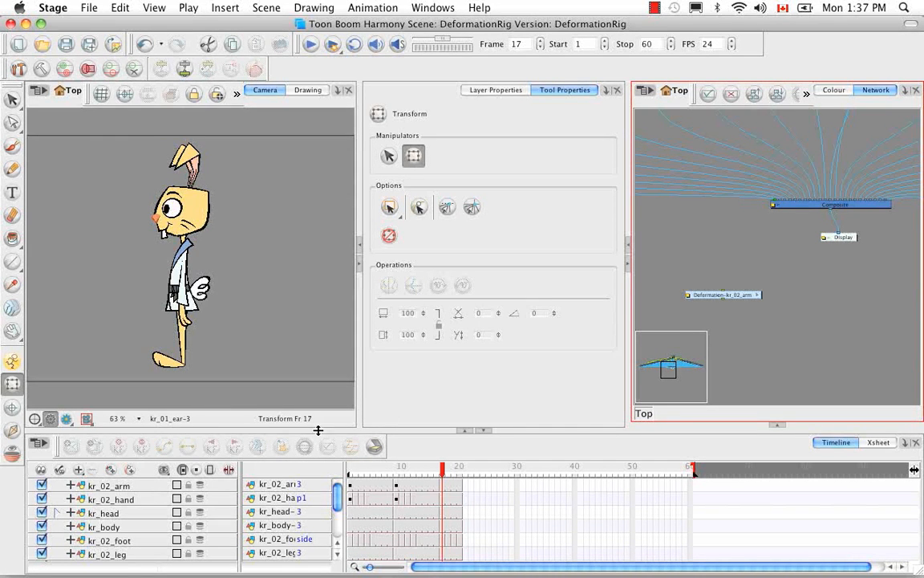
pyautogui.click(758, 296)
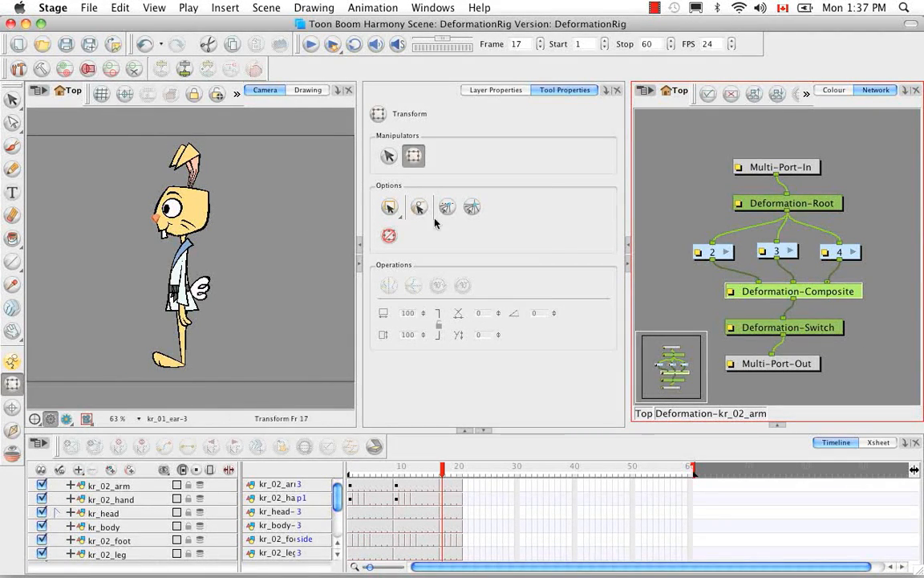
pyautogui.click(878, 443)
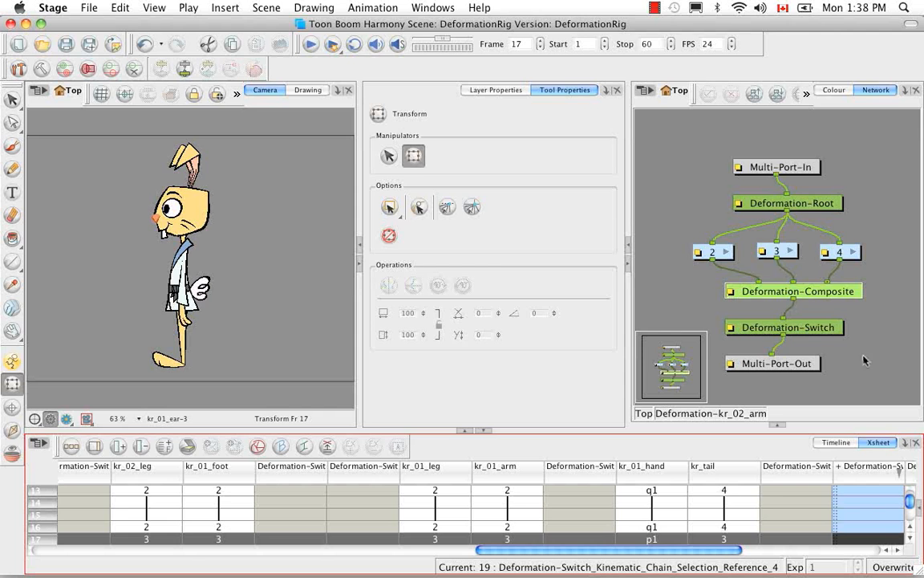
pyautogui.click(837, 442)
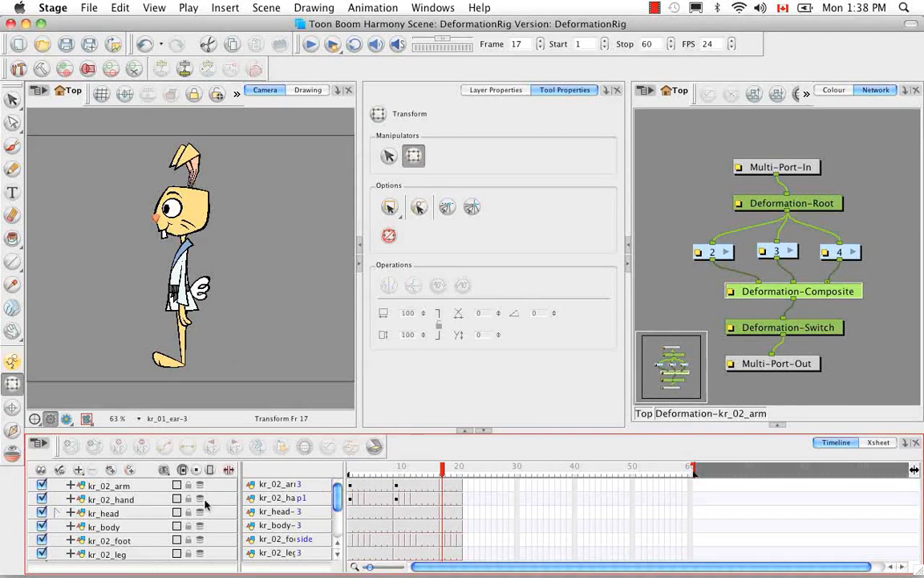
# Select the kr_02_arm layer, locate its module in the top-level network and show its column in the Xsheet.
pyautogui.click(145, 487)
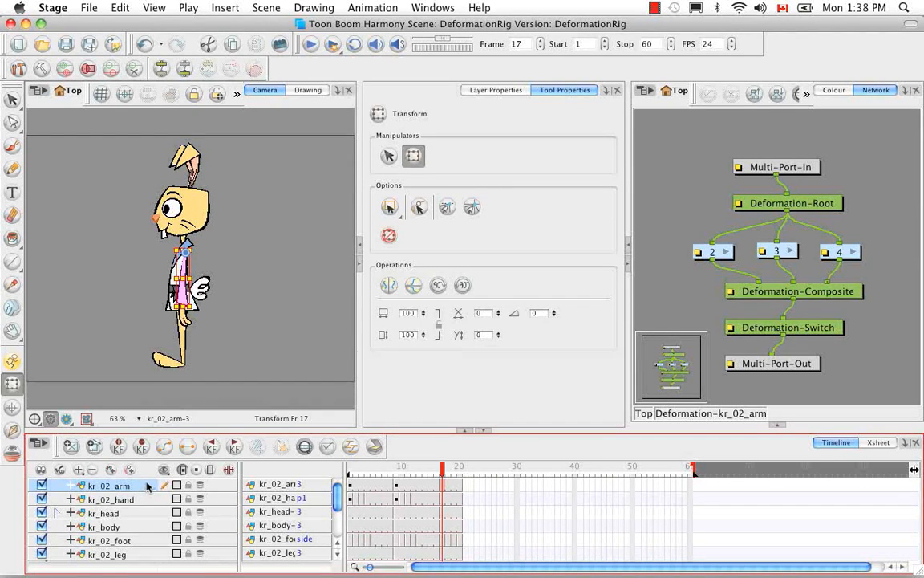
pyautogui.click(644, 414)
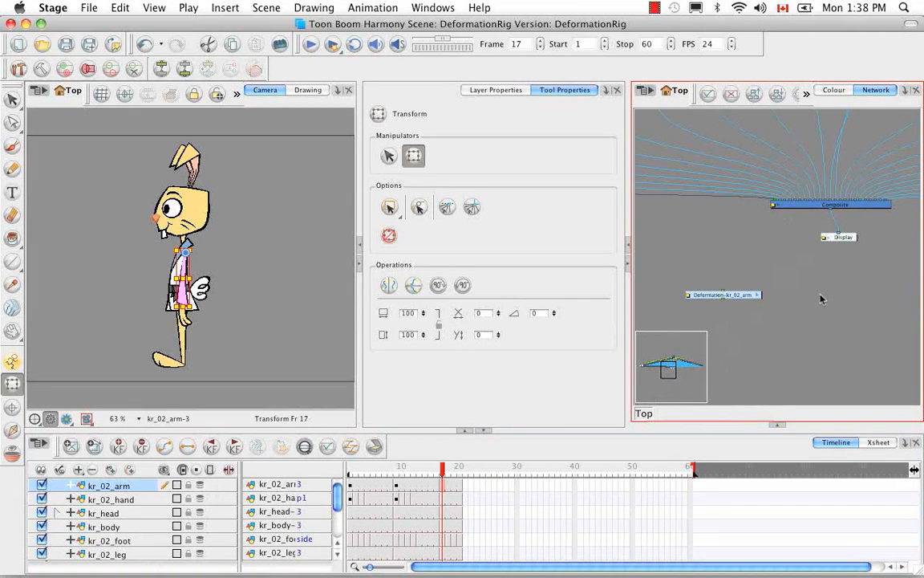
pyautogui.press('o')
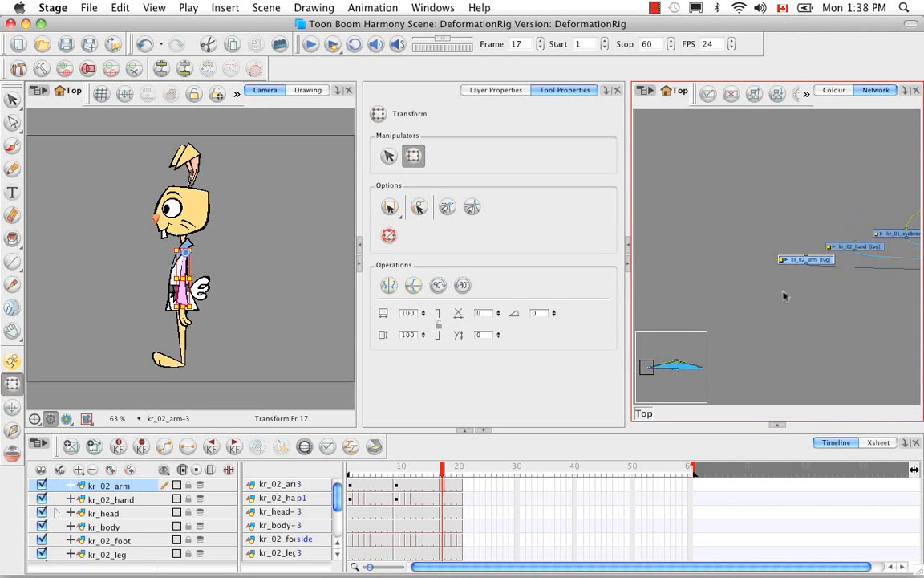
pyautogui.click(878, 442)
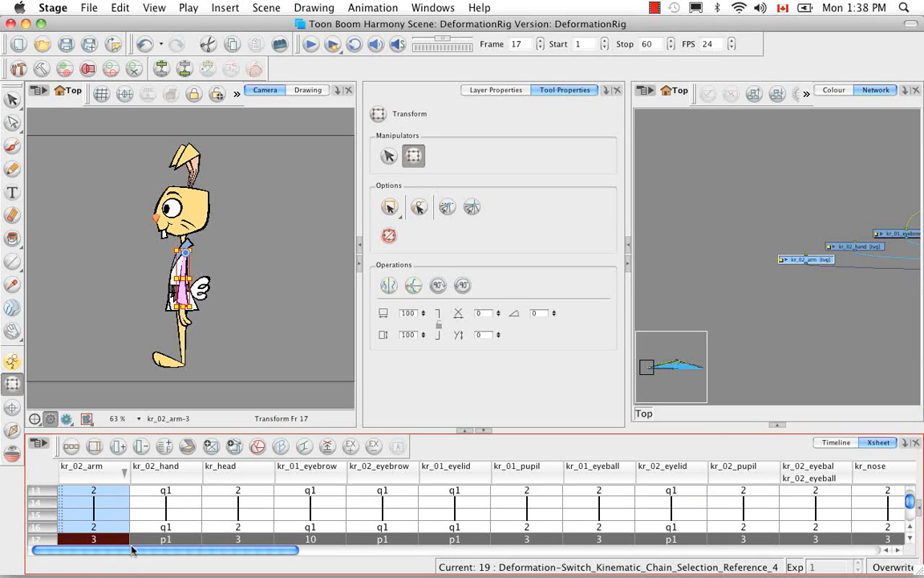
# Rename the kr_02_arm drawing exposed at frame 13 as quarter.
pyautogui.click(93, 490)
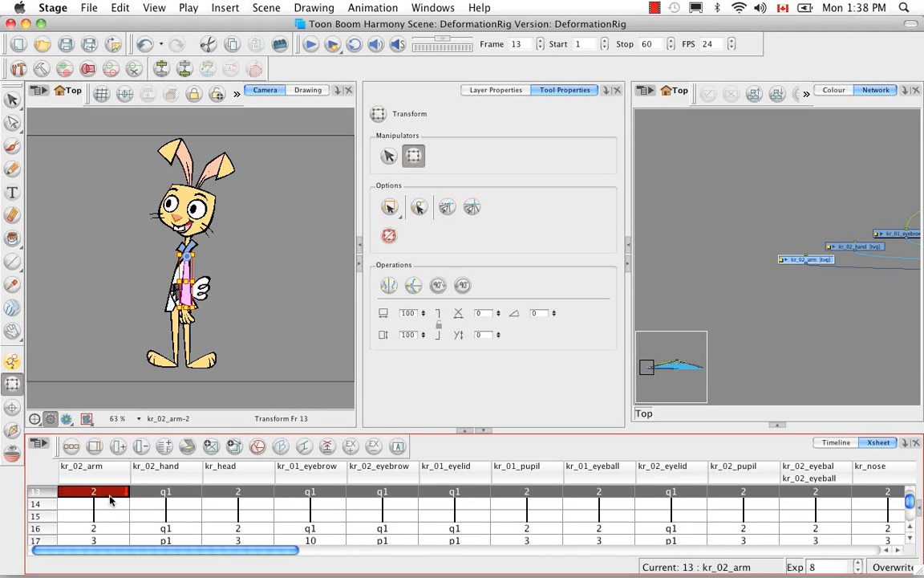
pyautogui.doubleClick(100, 493)
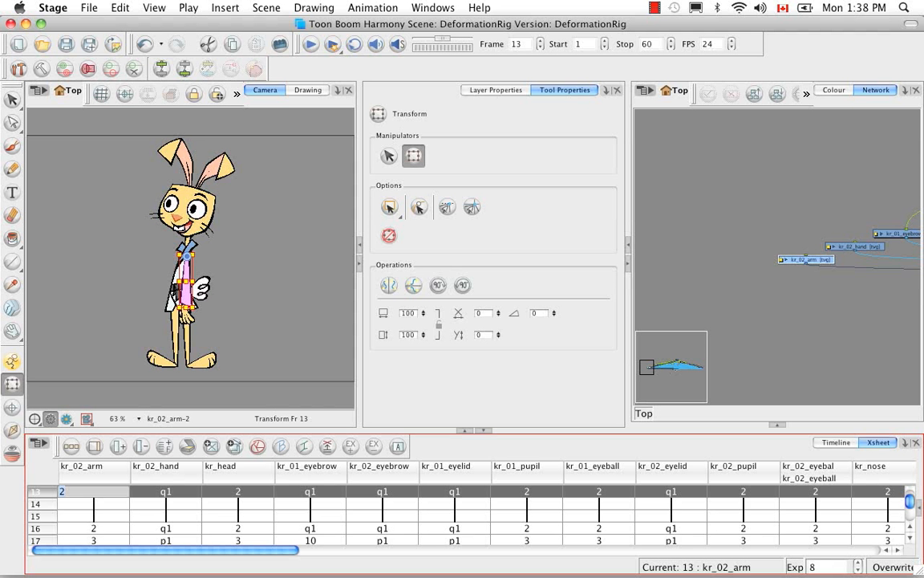
pyautogui.click(110, 492)
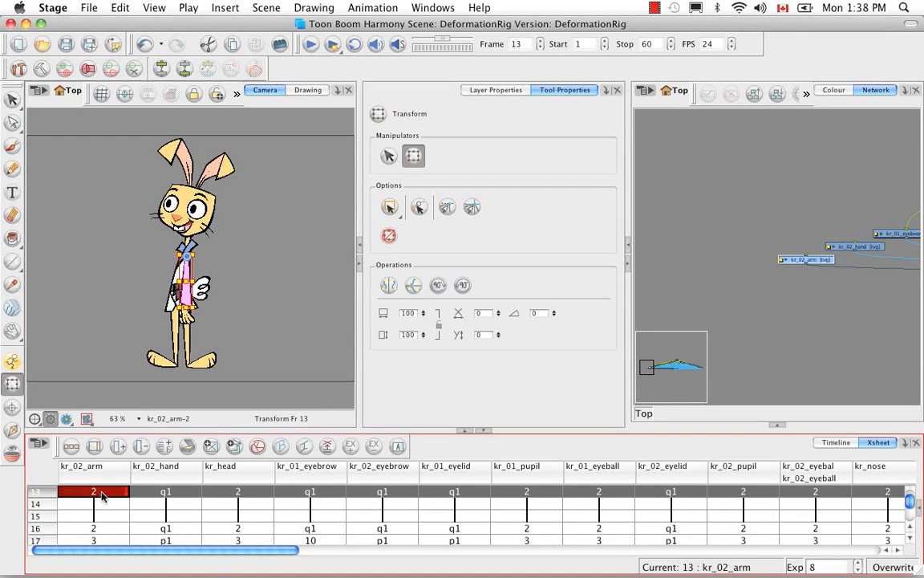
pyautogui.rightClick(101, 496)
pyautogui.moveTo(239, 251)
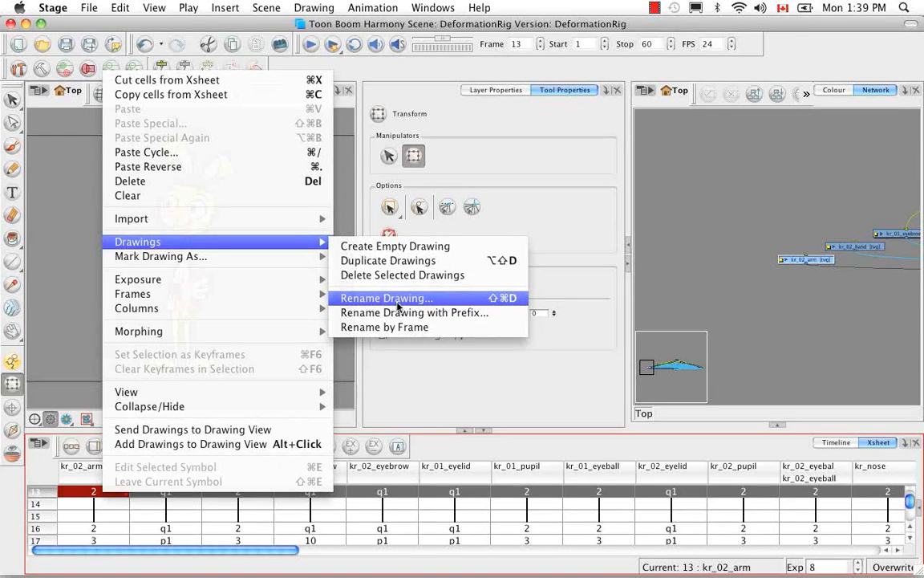
pyautogui.click(437, 299)
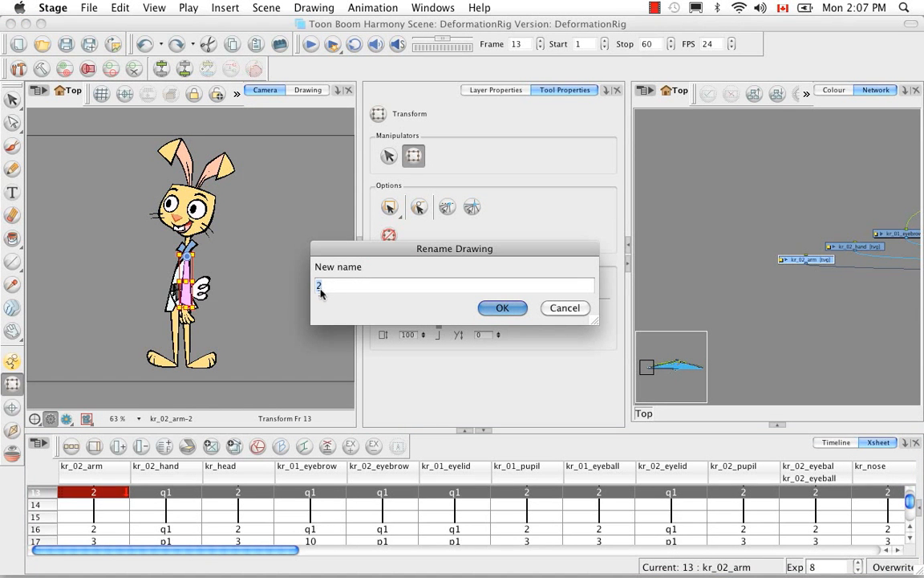
pyautogui.press('BackSpace')
pyautogui.write('o')
pyautogui.write('uart')
pyautogui.write('er')
pyautogui.click(501, 307)
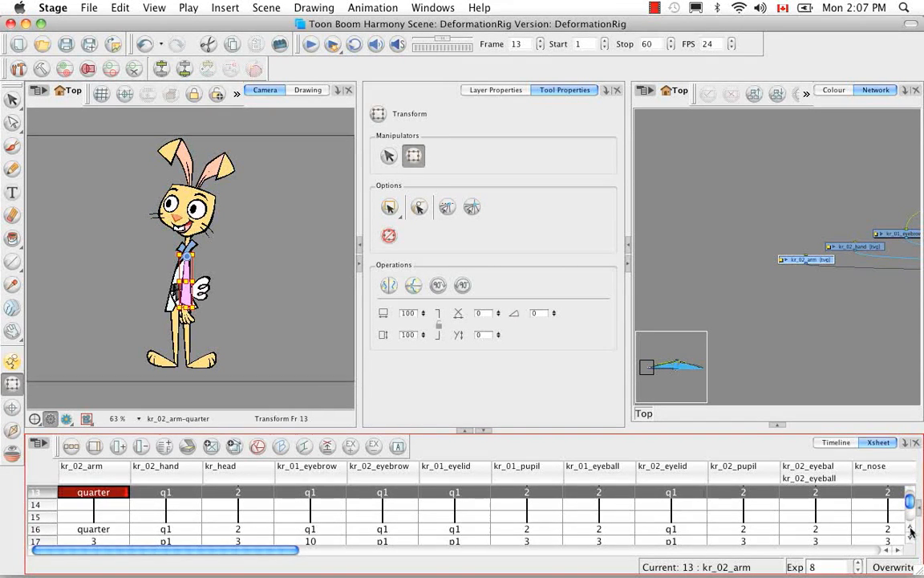
# Rename the kr_02_arm drawing exposed at frame 1 as front.
pyautogui.scroll(6, 911, 531)
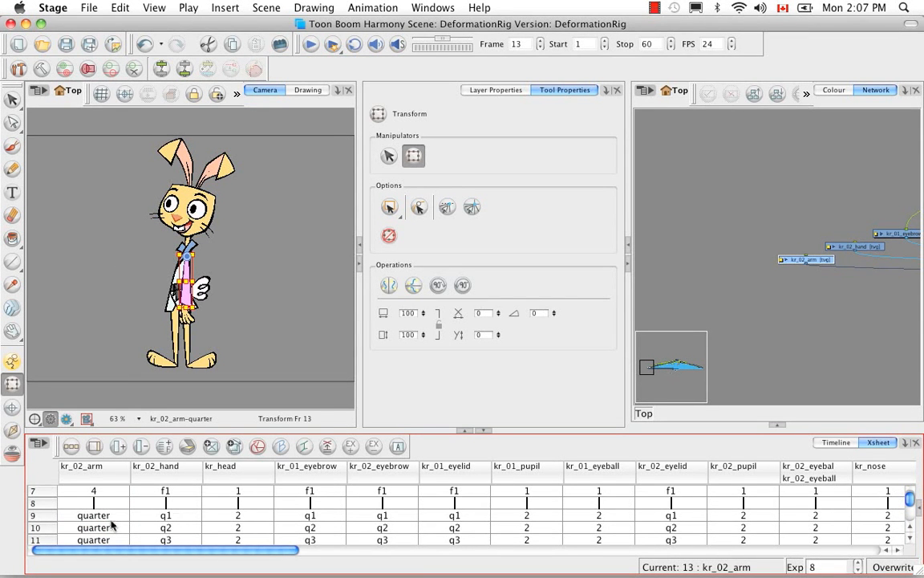
pyautogui.click(912, 530)
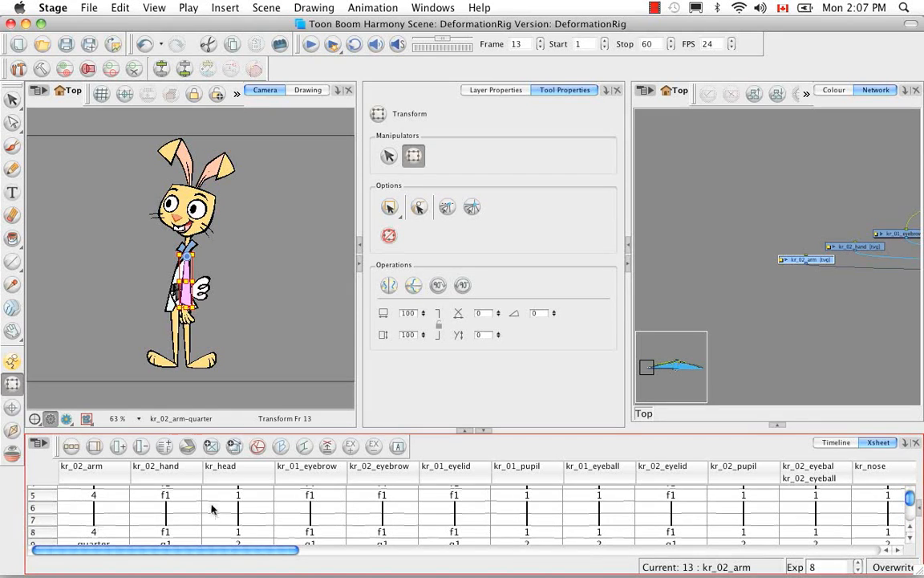
pyautogui.click(911, 530)
pyautogui.click(912, 530)
pyautogui.click(911, 531)
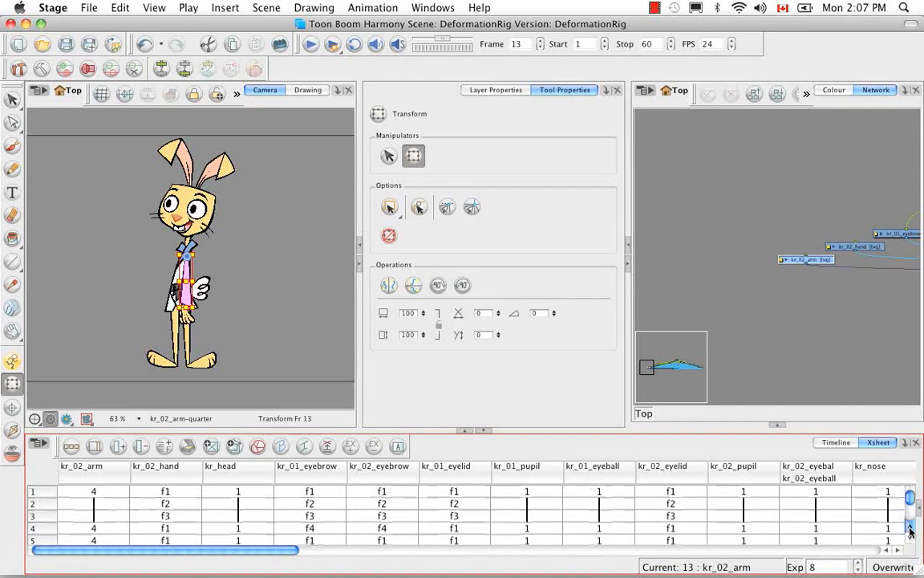
pyautogui.click(96, 492)
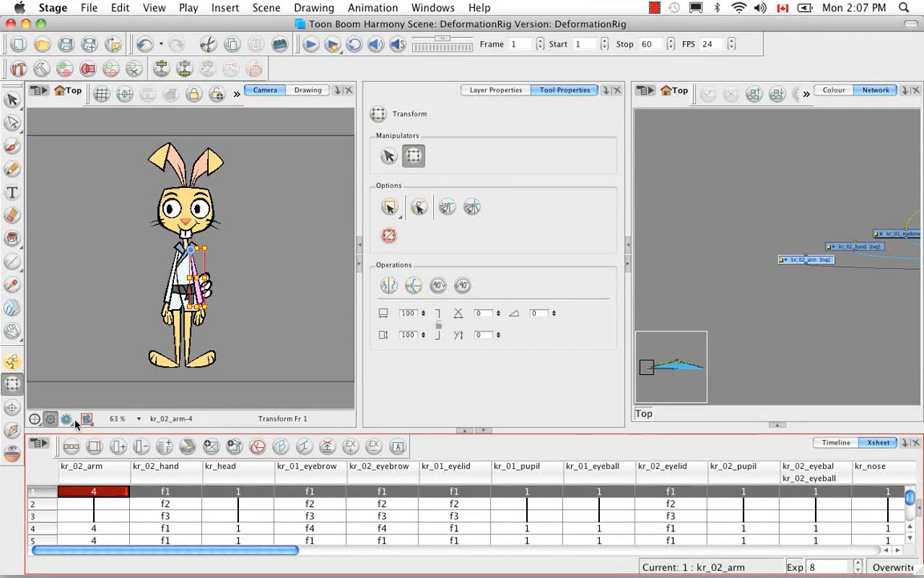
pyautogui.rightClick(90, 492)
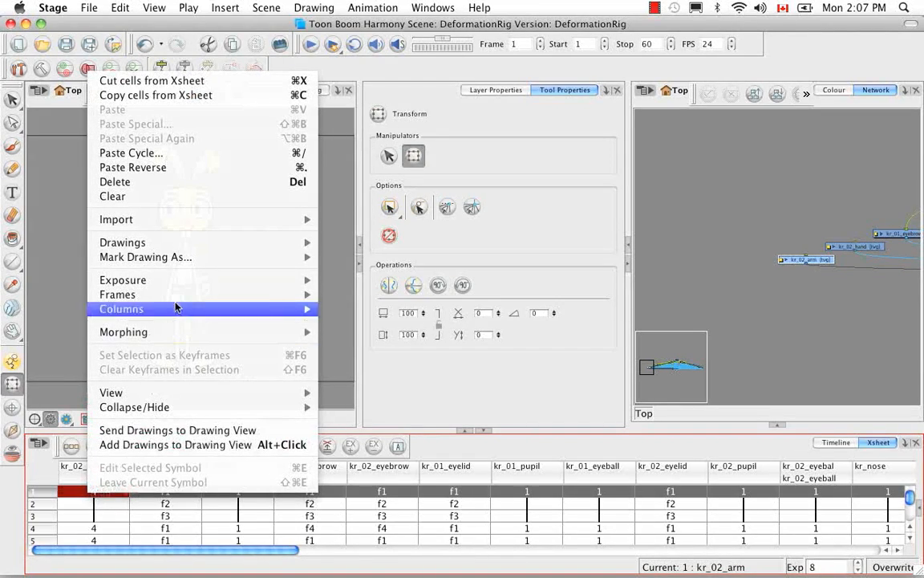
pyautogui.moveTo(190, 243)
pyautogui.click(401, 299)
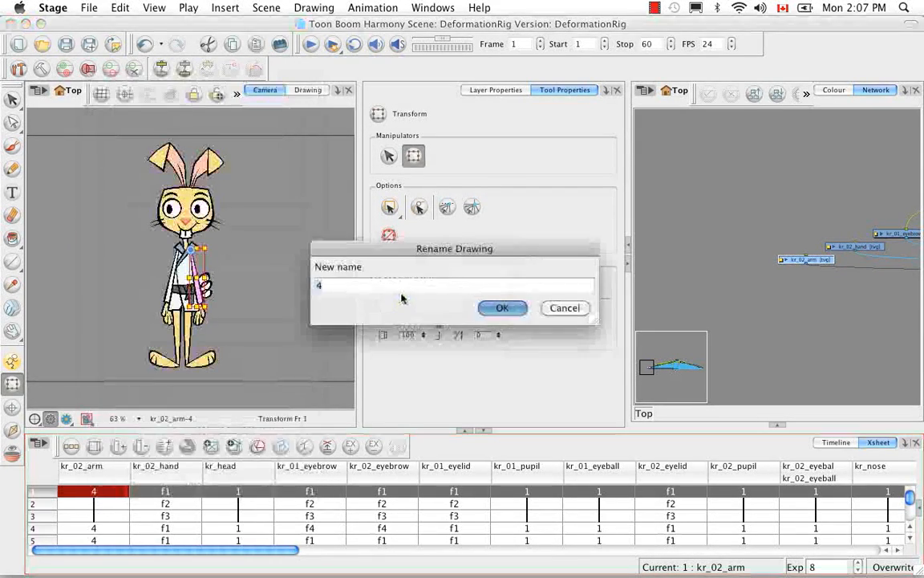
pyautogui.press('BackSpace')
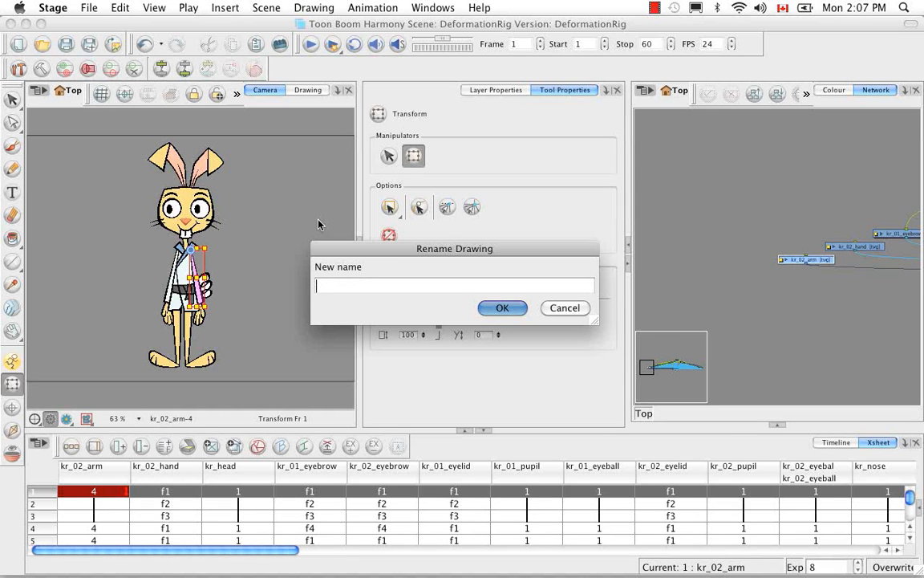
pyautogui.write('front')
pyautogui.press('Return')
# Rename the kr_02_arm drawing exposed at frame 17 as side.
pyautogui.scroll(-5, 912, 543)
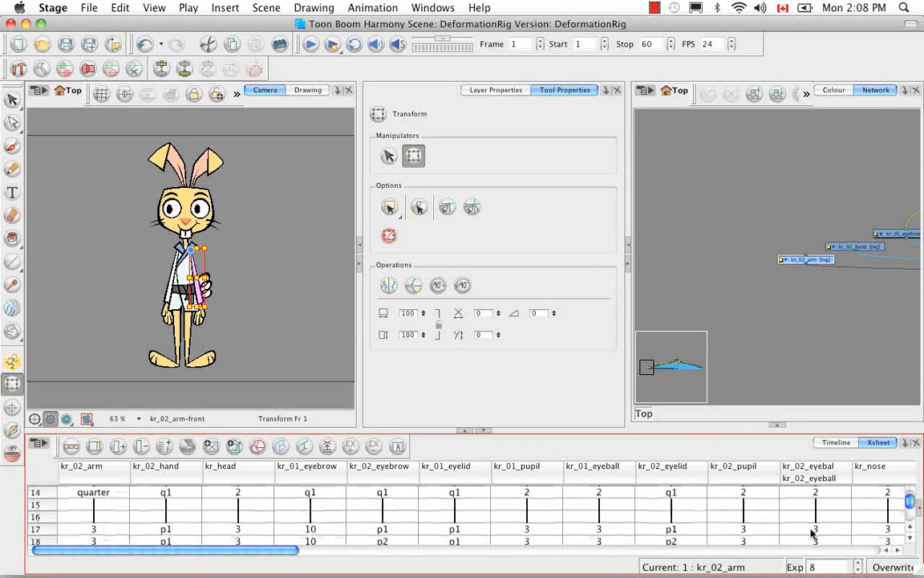
pyautogui.click(93, 530)
pyautogui.rightClick(90, 543)
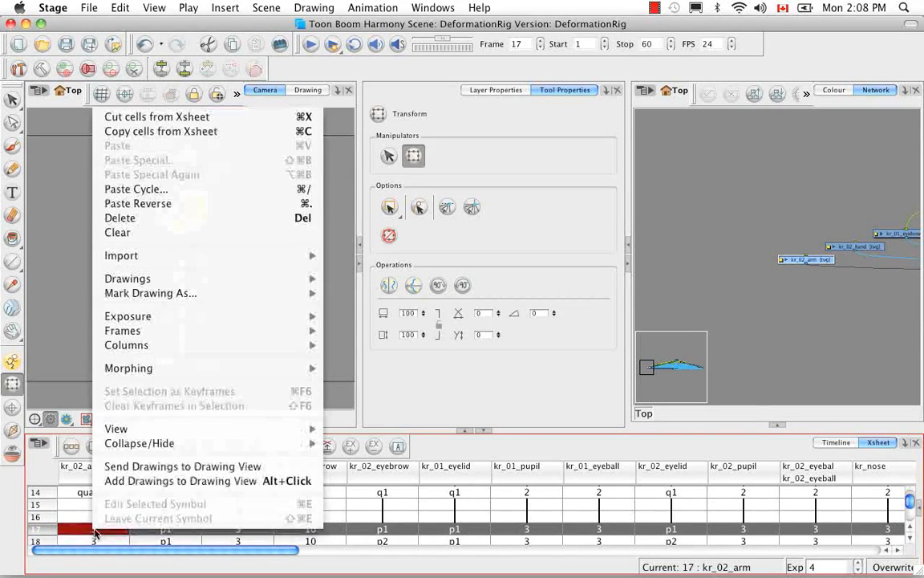
pyautogui.moveTo(141, 279)
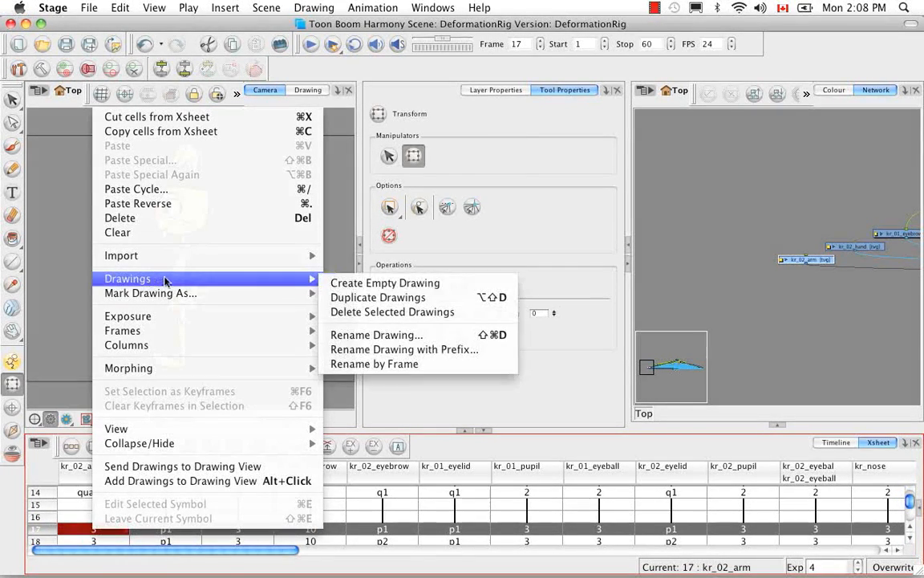
pyautogui.click(423, 335)
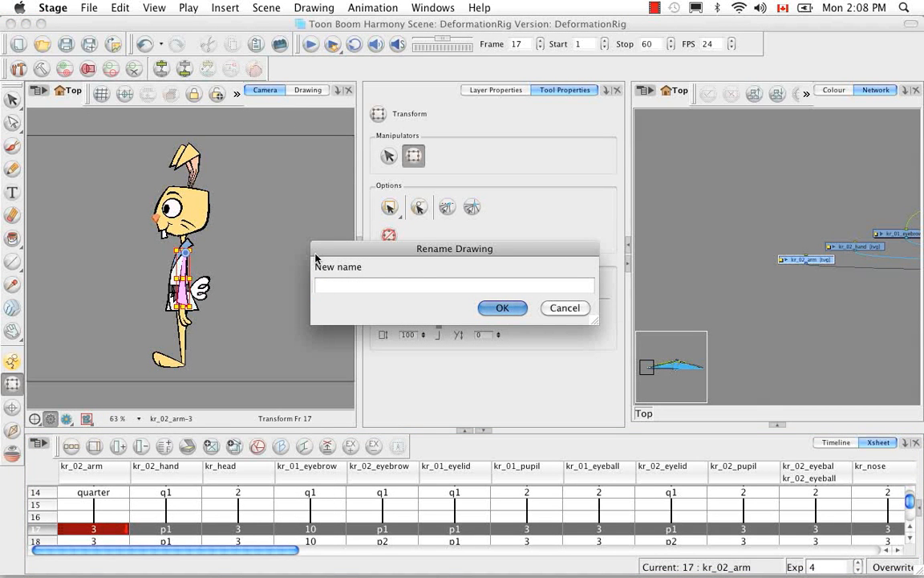
pyautogui.write('side')
pyautogui.click(502, 310)
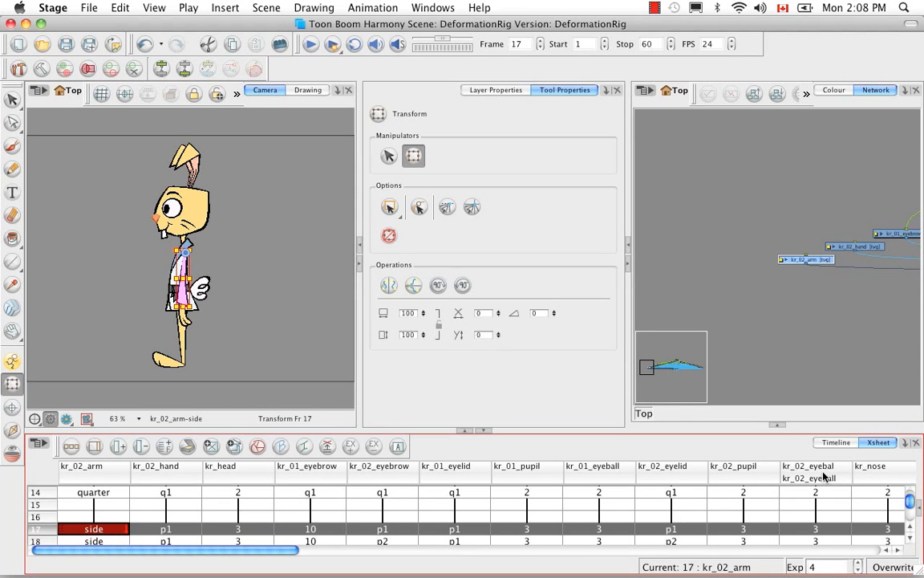
# Review the kr_02_arm drawing names from frame 1 to frame 17 in the Xsheet.
pyautogui.scroll(9, 911, 529)
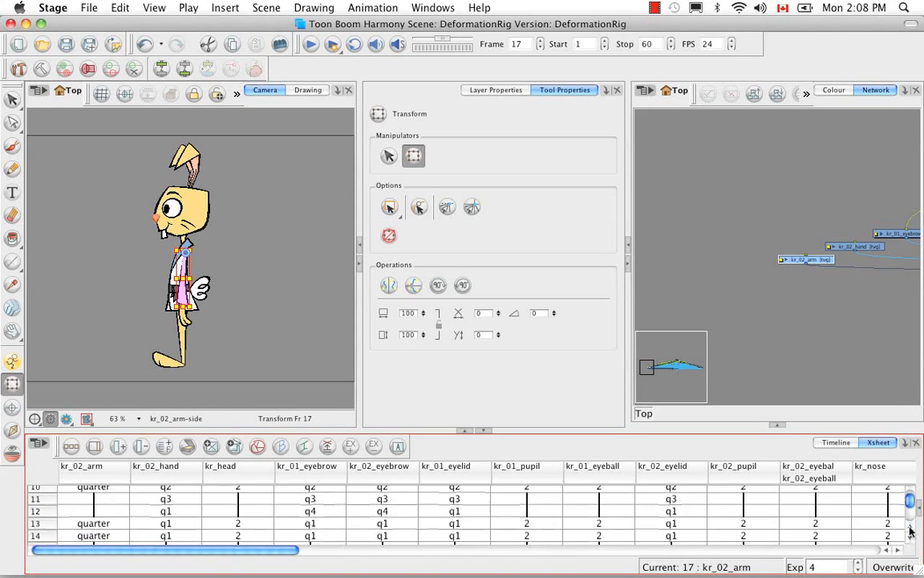
pyautogui.scroll(3, 911, 530)
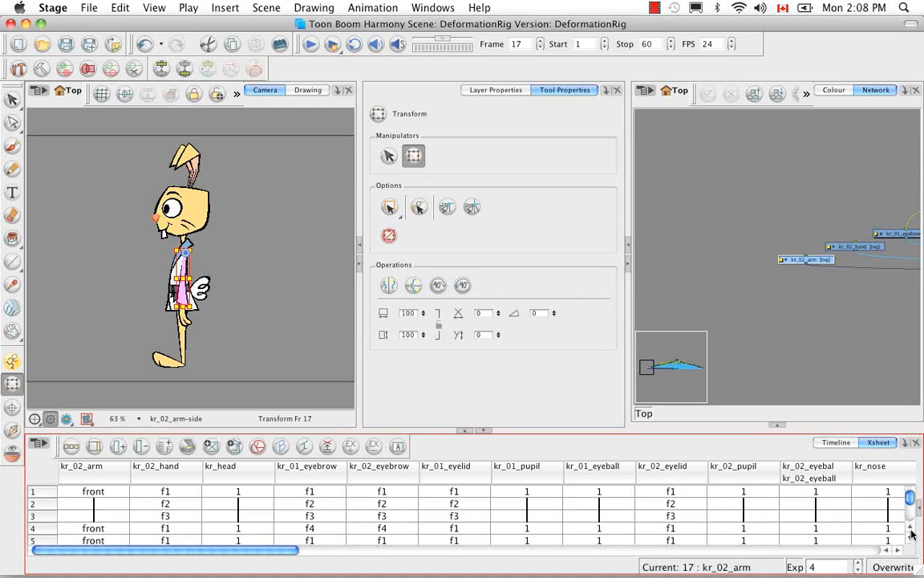
pyautogui.scroll(-12, 912, 544)
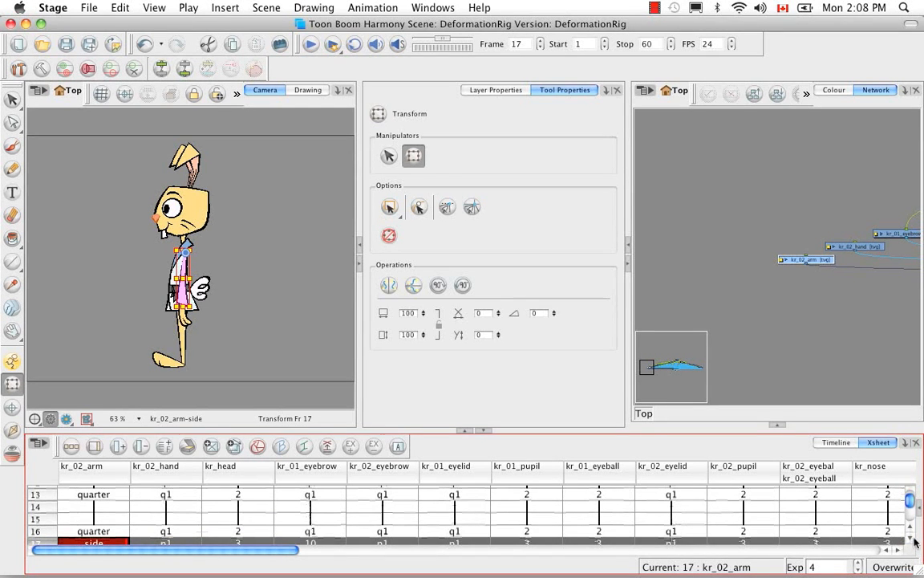
pyautogui.scroll(12, 912, 498)
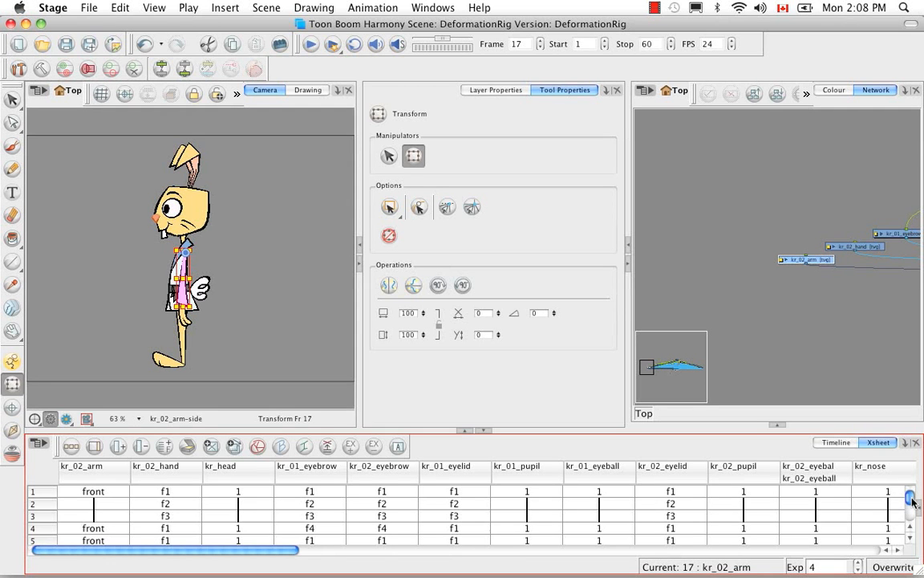
# Select the kr_01_foot layer from the character's foot and scrub the Timeline between frames 1 and 4 to compare its drawings.
pyautogui.click(836, 444)
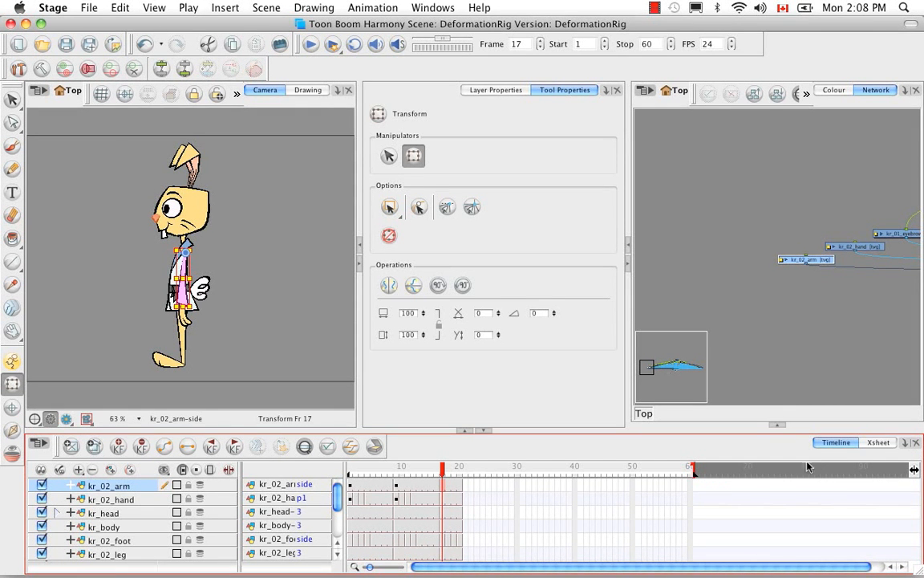
pyautogui.click(351, 468)
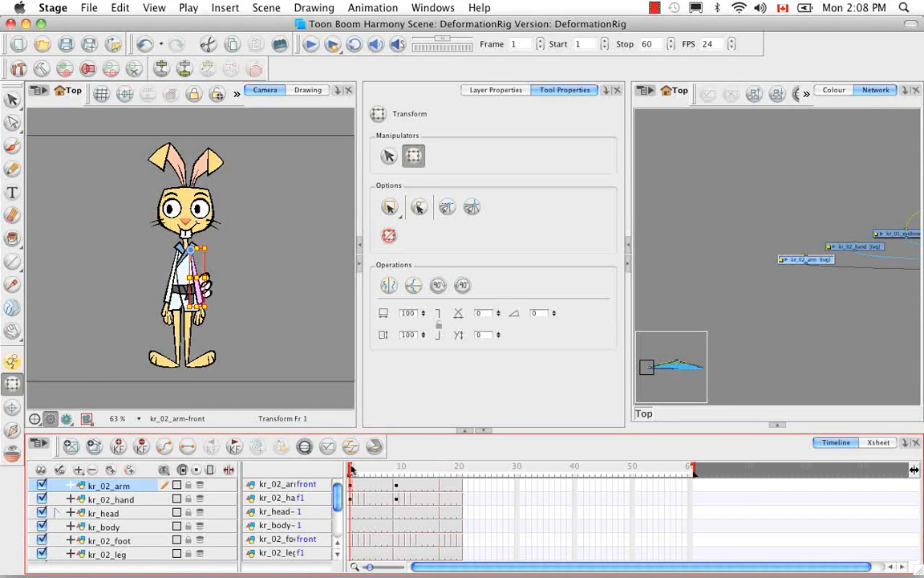
pyautogui.click(166, 365)
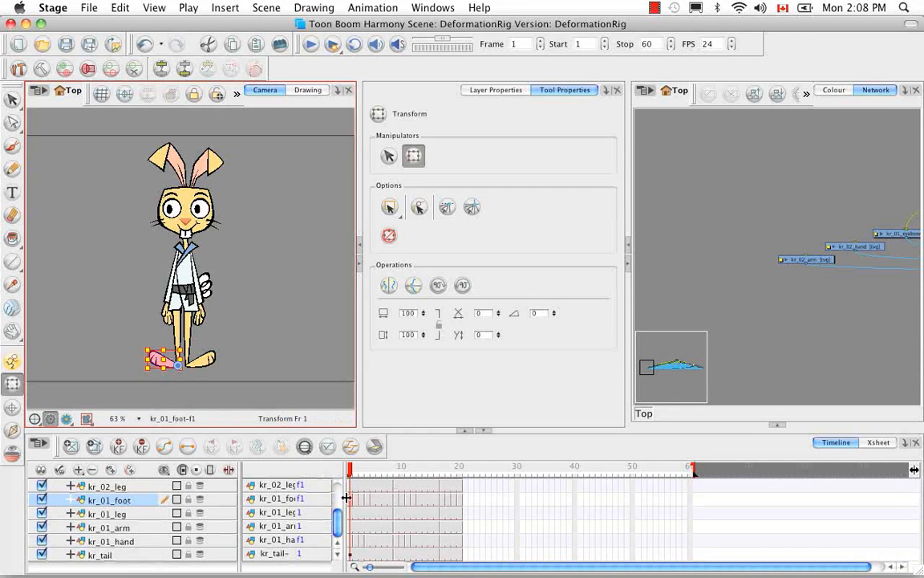
pyautogui.click(351, 472)
pyautogui.moveTo(351, 472); pyautogui.dragTo(367, 467)
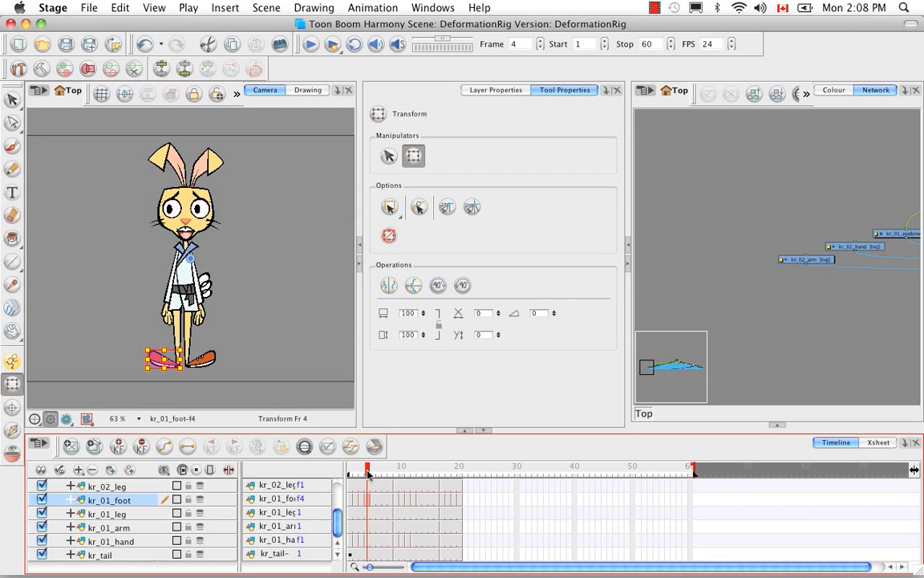
pyautogui.moveTo(369, 474)
pyautogui.mouseDown()
pyautogui.moveTo(355, 473)
pyautogui.moveTo(460, 479)
pyautogui.moveTo(354, 480)
pyautogui.mouseUp()
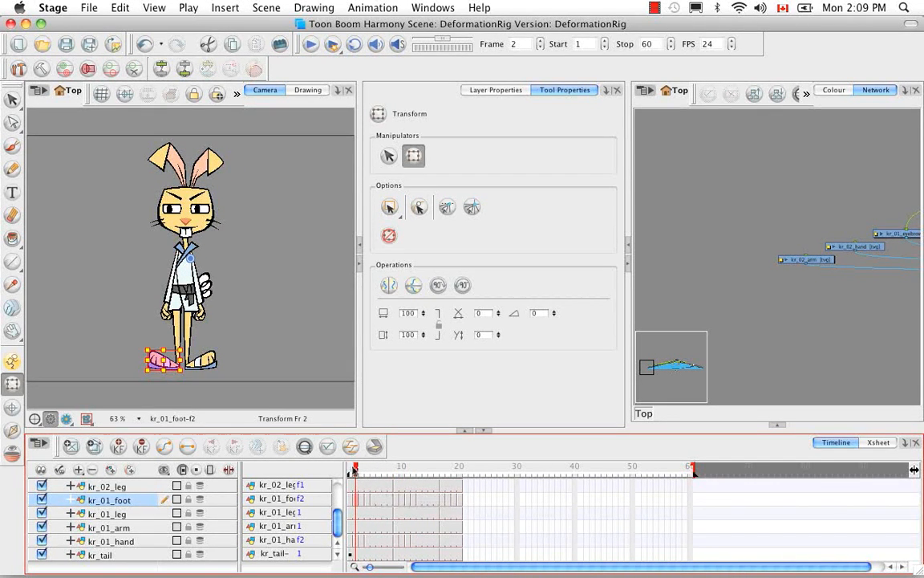
pyautogui.moveTo(354, 472); pyautogui.dragTo(350, 472)
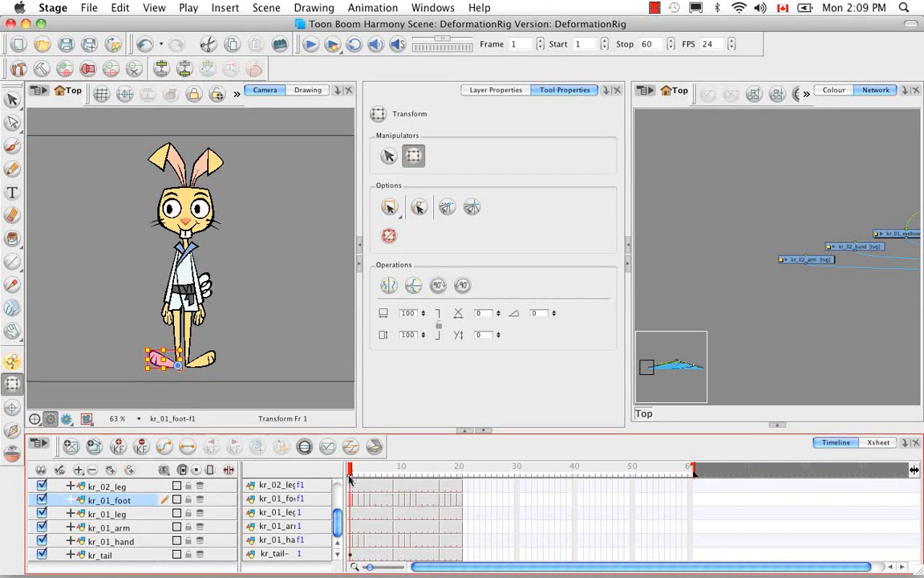
# Examine the drawing names in the kr_01_foot and kr_02_foot columns of the Xsheet across all three poses.
pyautogui.click(879, 443)
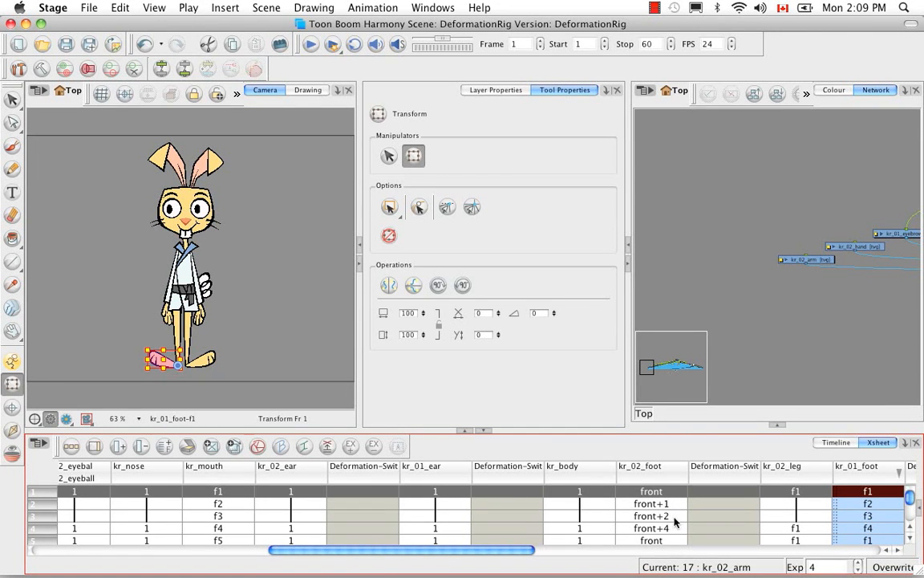
pyautogui.click(910, 538)
pyautogui.click(910, 540)
pyautogui.click(910, 540)
pyautogui.click(910, 540)
pyautogui.click(910, 540)
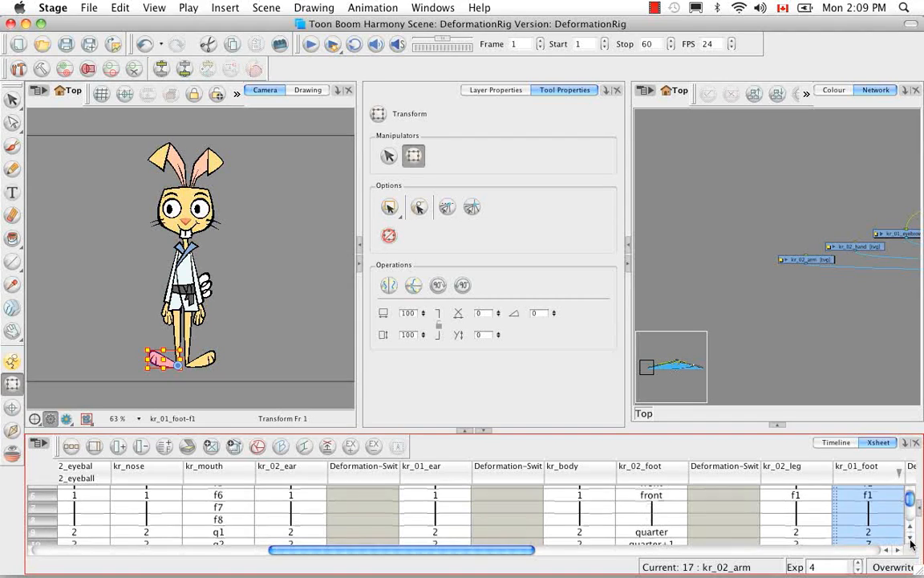
pyautogui.click(910, 540)
pyautogui.click(910, 540)
pyautogui.click(910, 542)
pyautogui.click(910, 541)
pyautogui.click(910, 541)
pyautogui.click(910, 542)
pyautogui.click(910, 542)
pyautogui.click(910, 542)
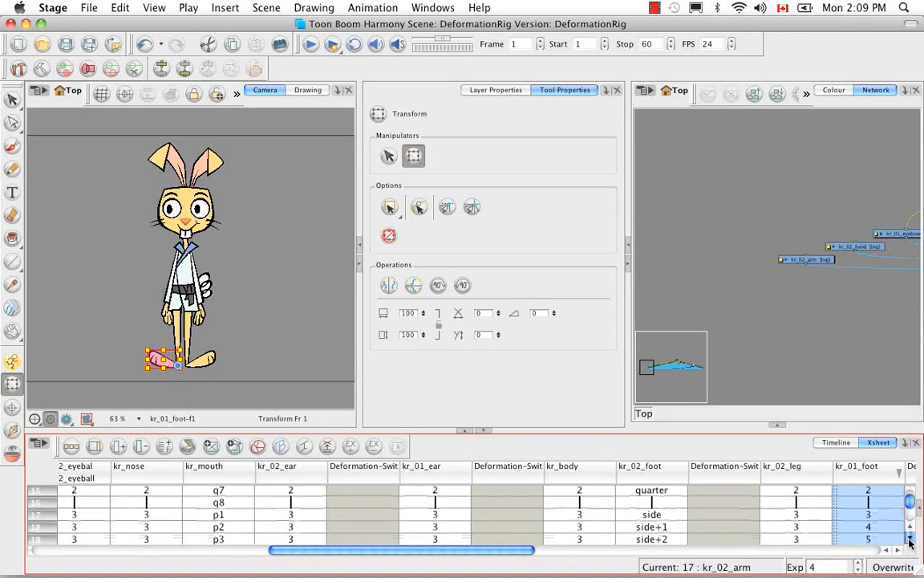
pyautogui.click(910, 542)
pyautogui.click(910, 541)
pyautogui.scroll(5, 875, 531)
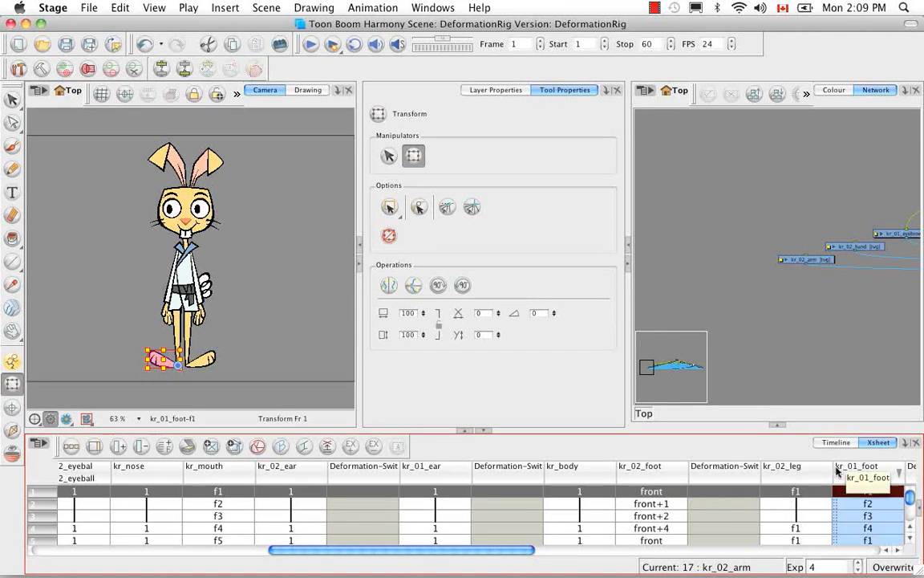
# Rename the kr_01_foot drawing exposed at frame 1 as front.
pyautogui.hscroll(10, 552, 545)
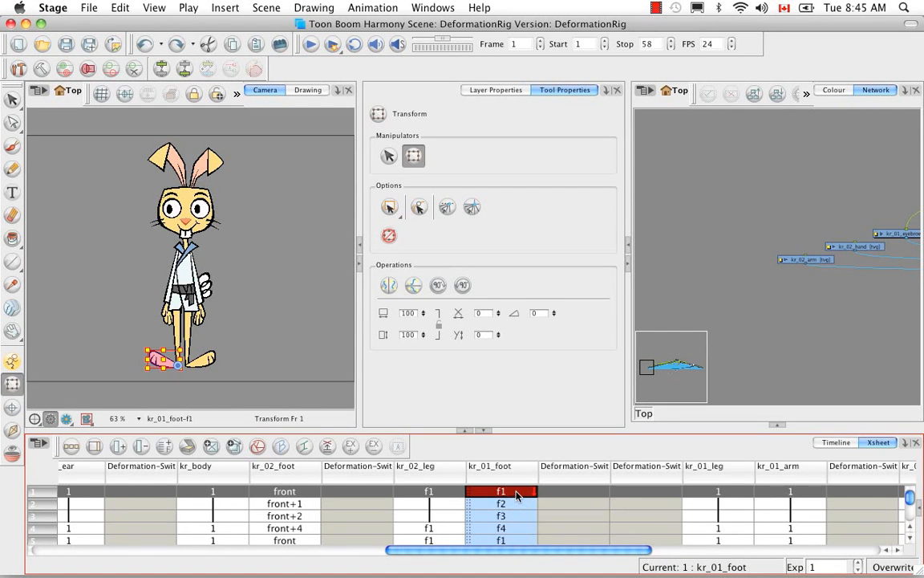
pyautogui.click(517, 495)
pyautogui.rightClick(516, 494)
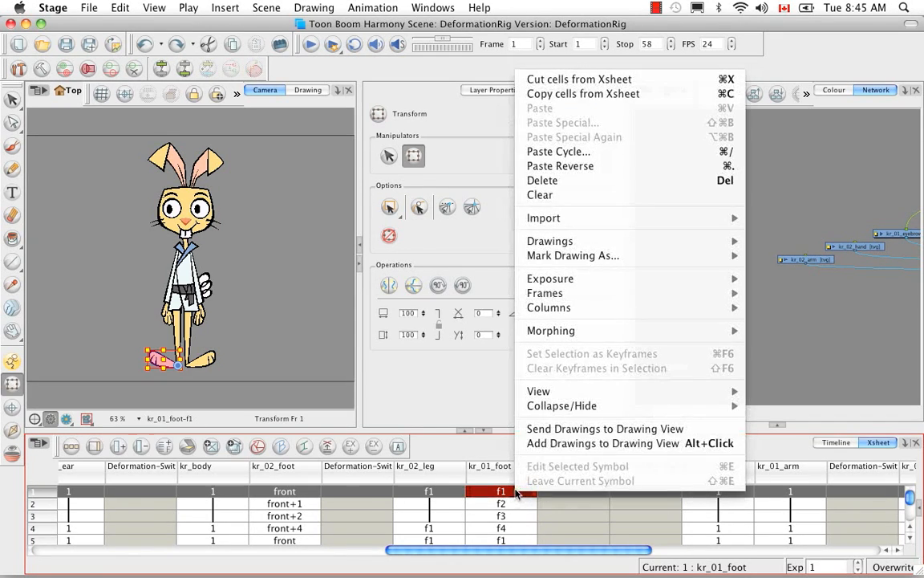
pyautogui.moveTo(546, 240)
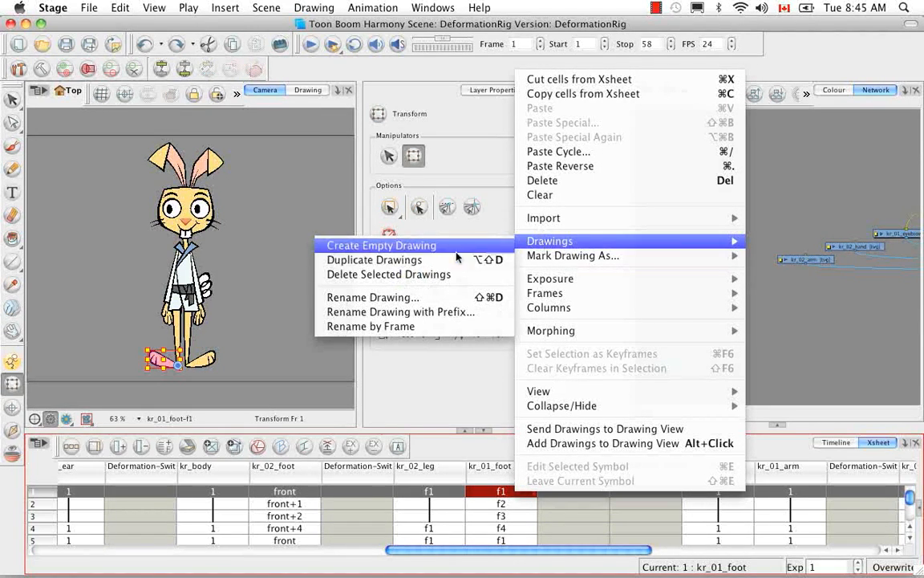
pyautogui.click(446, 300)
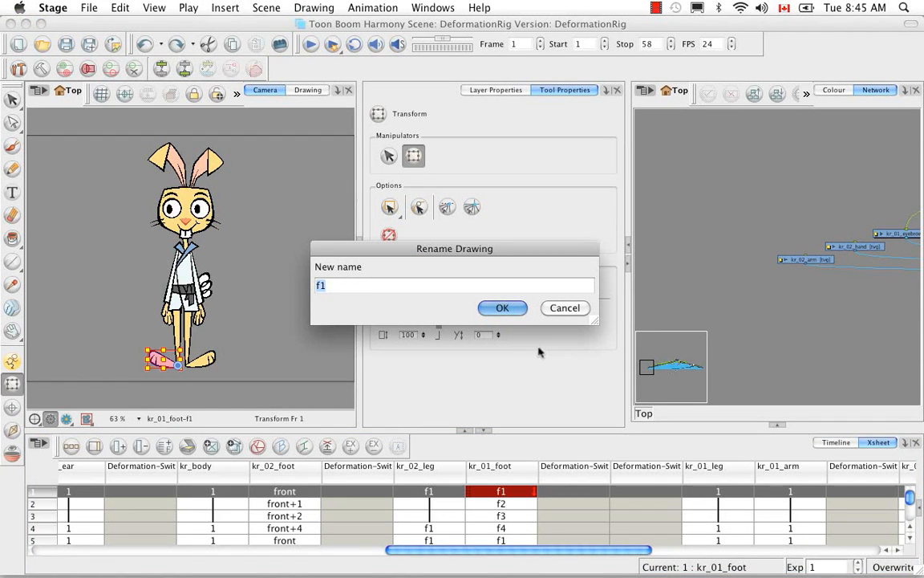
pyautogui.press('BackSpace')
pyautogui.write('front')
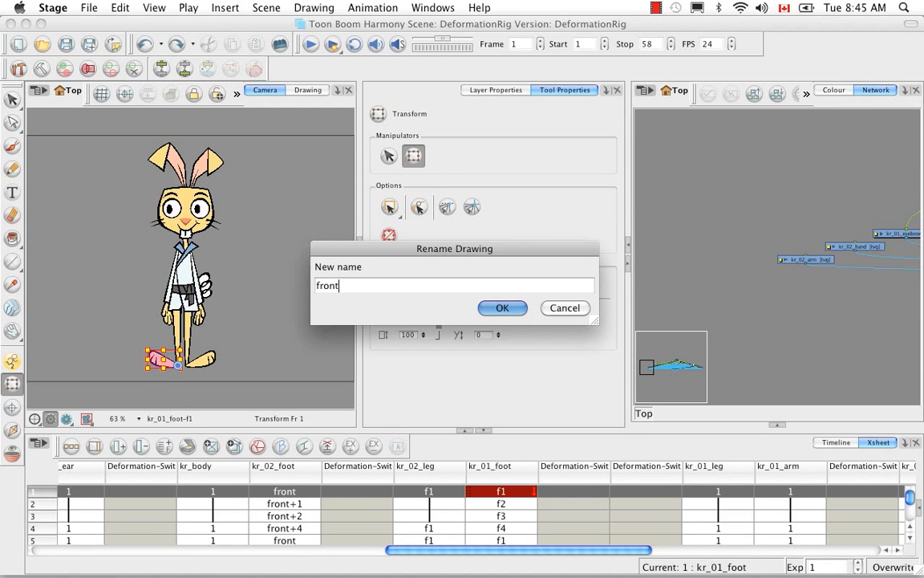
pyautogui.click(505, 310)
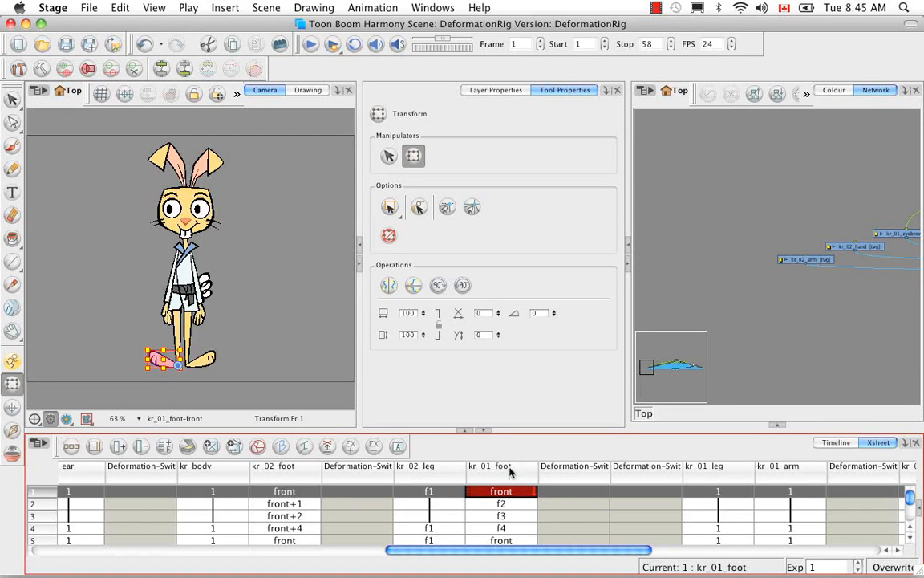
# Rename the kr_01_foot drawing exposed at frame 2 as front+1.
pyautogui.click(504, 505)
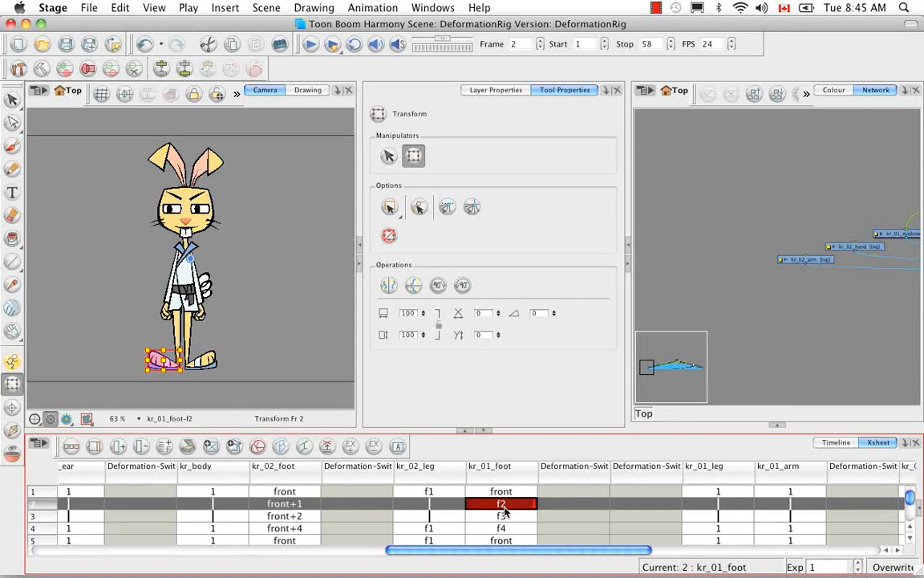
pyautogui.rightClick(508, 509)
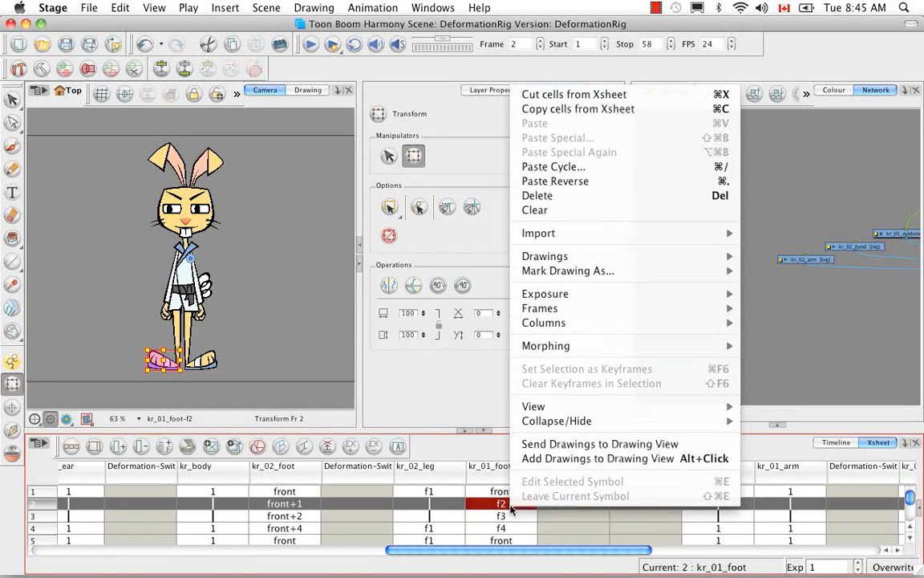
pyautogui.moveTo(546, 256)
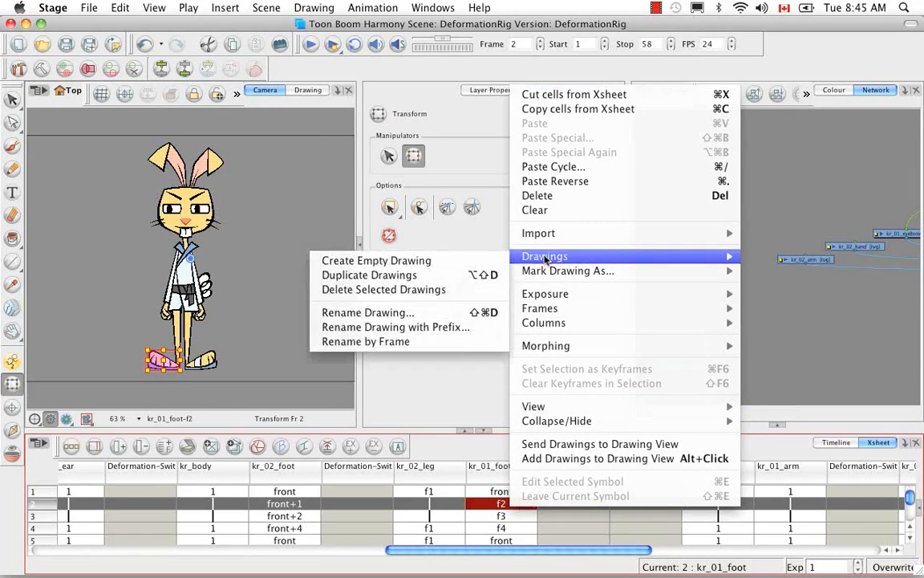
pyautogui.click(419, 314)
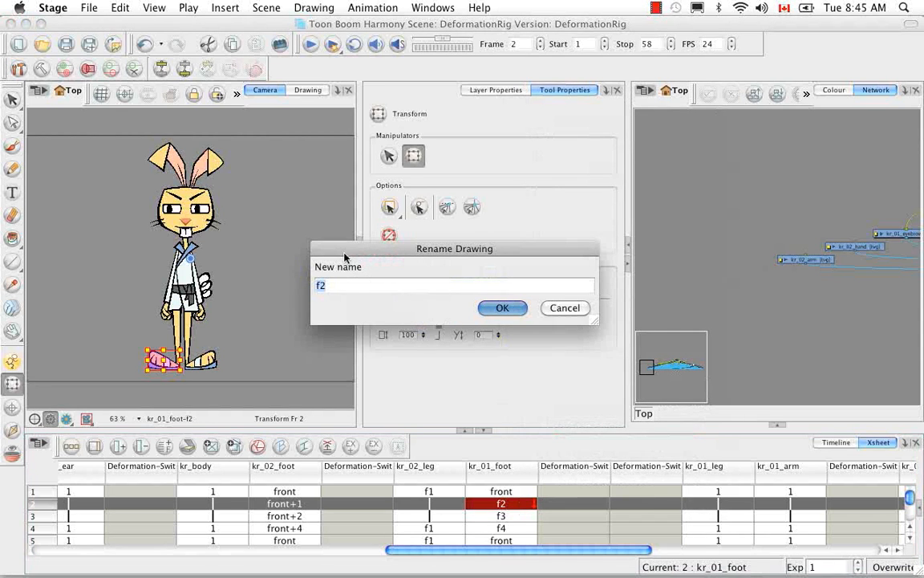
pyautogui.write('front+1')
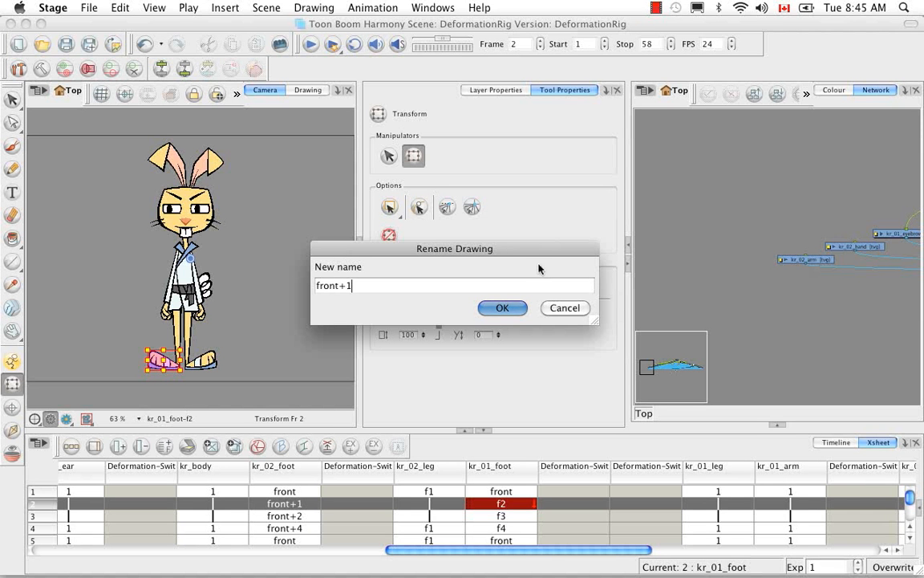
pyautogui.click(502, 308)
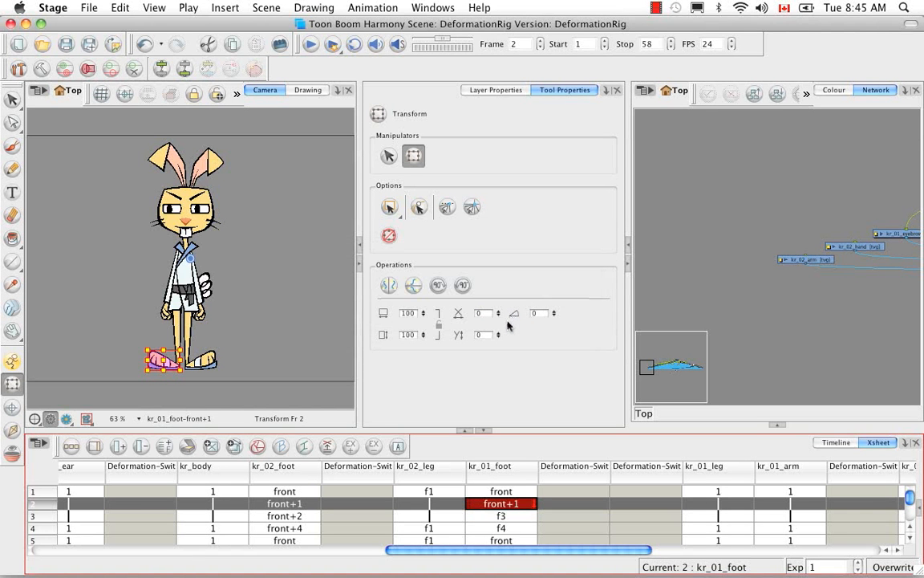
# Rename the kr_01_foot drawing exposed at frame 3 as front+2.
pyautogui.click(506, 518)
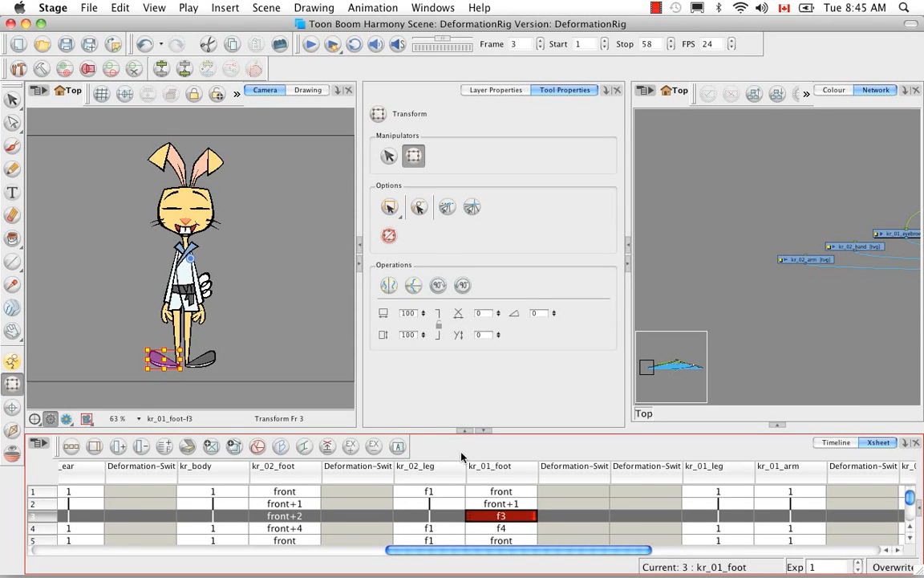
pyautogui.press('super+d')
pyautogui.press('BackSpace')
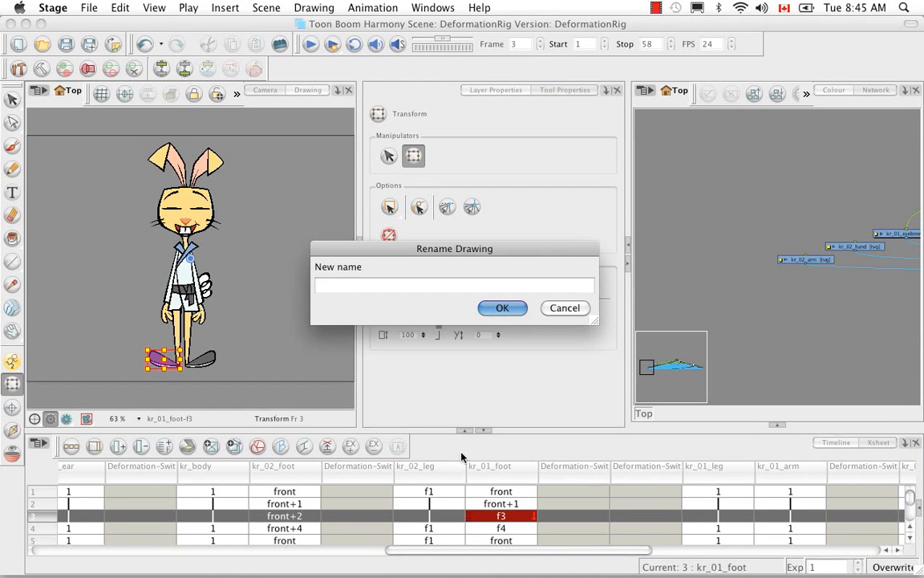
pyautogui.write('front+2')
pyautogui.click(506, 309)
# Rename the kr_01_foot drawing exposed at frame 4 as front+3.
pyautogui.click(504, 528)
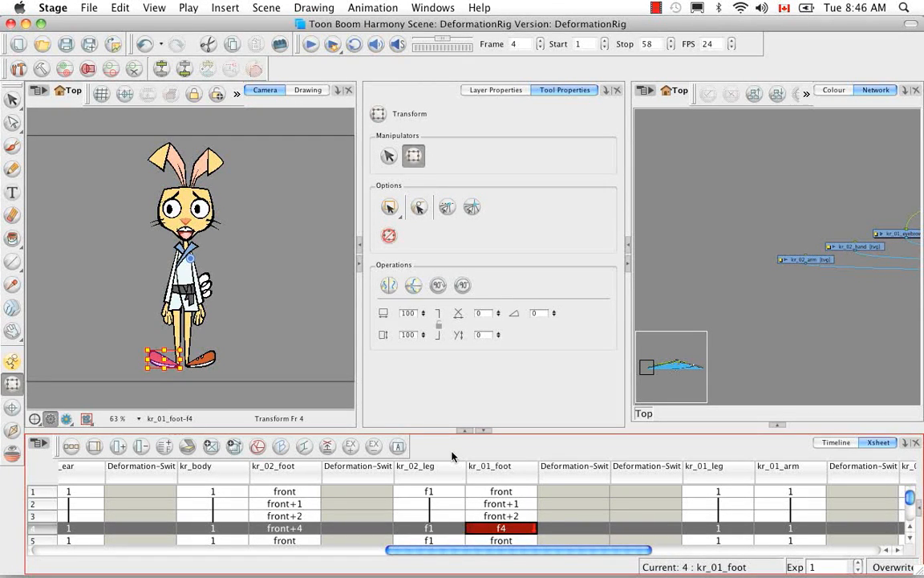
pyautogui.press('super+d')
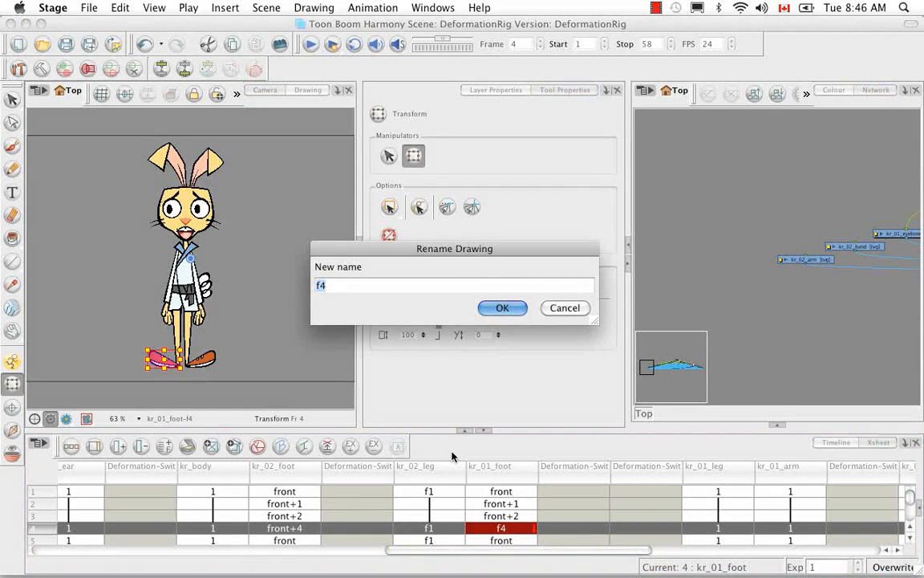
pyautogui.write('front+3')
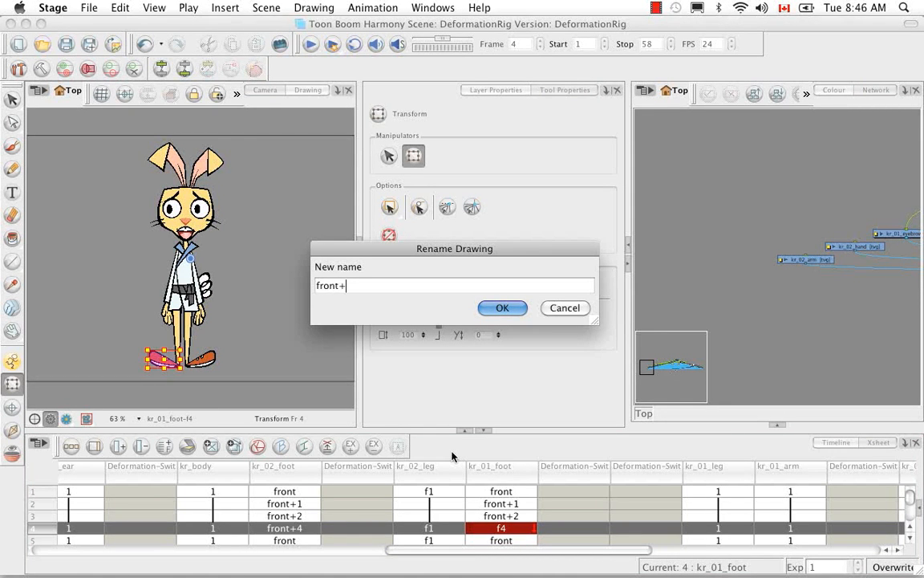
pyautogui.click(504, 308)
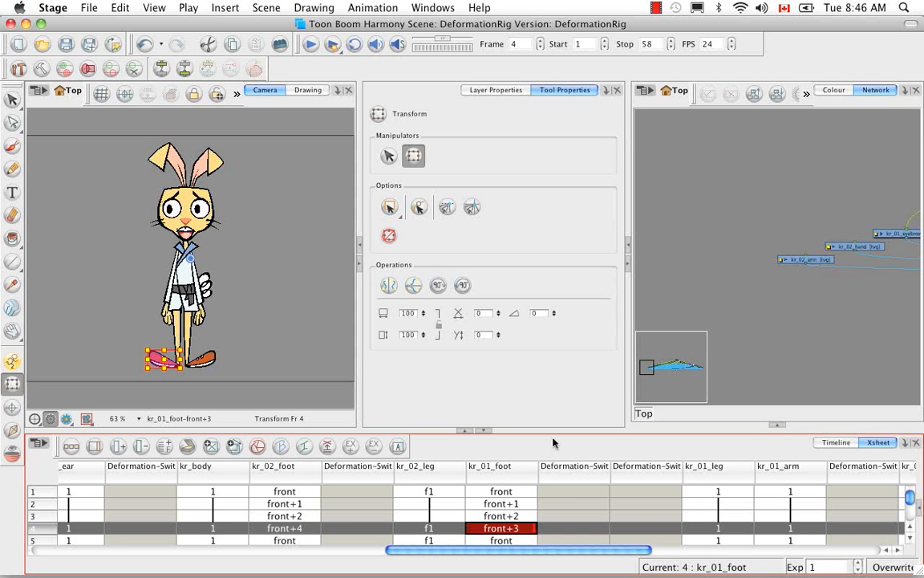
# Rename the kr_01_foot drawing exposed at frame 9 as quarter.
pyautogui.click(911, 538)
pyautogui.click(495, 529)
pyautogui.press('super+r')
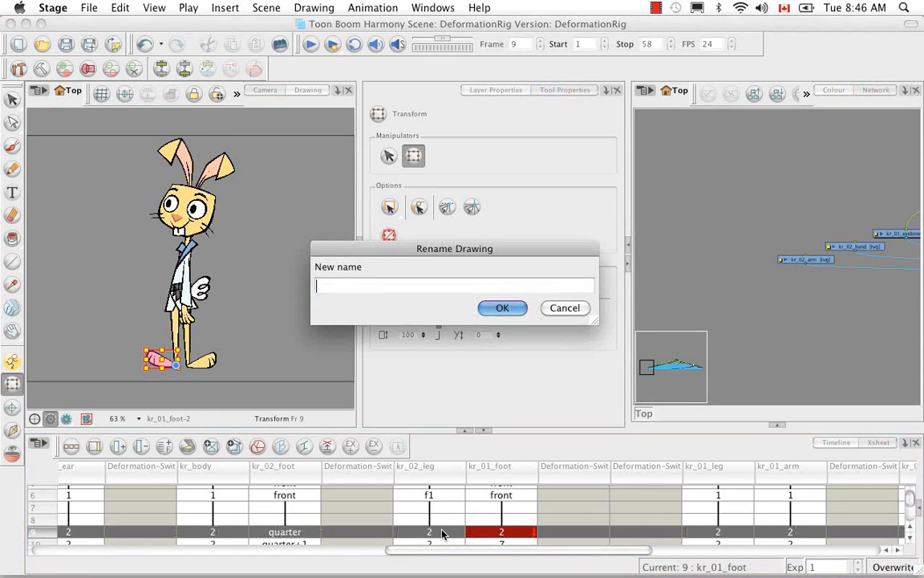
pyautogui.write('quarter')
pyautogui.press('Return')
# Rename the kr_01_foot drawing exposed at frame 10 as quarter+1.
pyautogui.press('Down')
pyautogui.press('super+r')
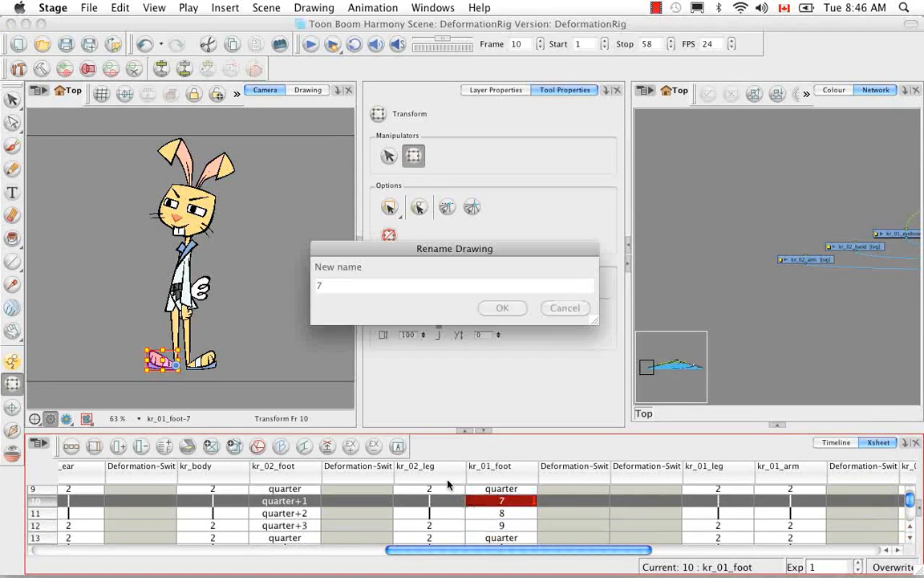
pyautogui.write('quarter+1')
pyautogui.press('Return')
# Rename the kr_01_foot drawing exposed at frame 11 as quarter+2.
pyautogui.press('Down')
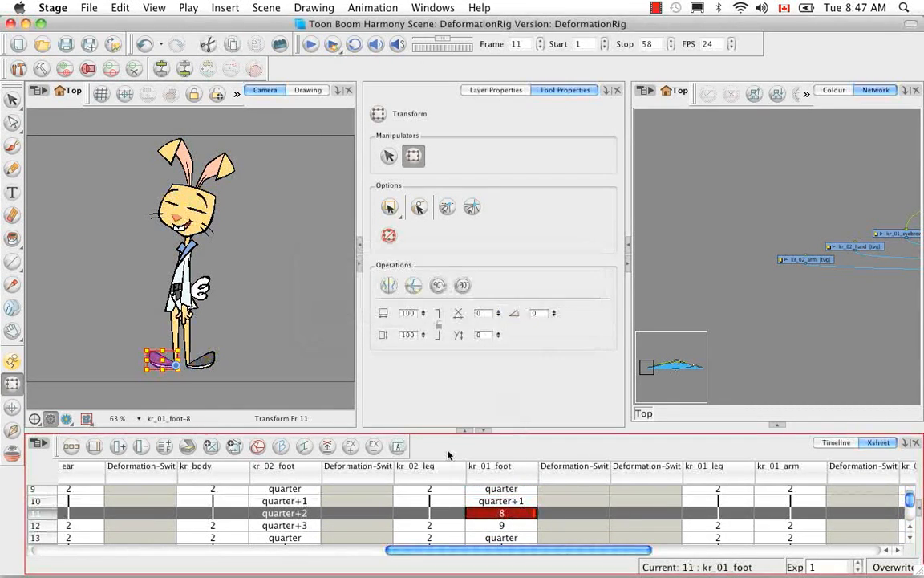
pyautogui.press('super+r')
pyautogui.write('quarter+2')
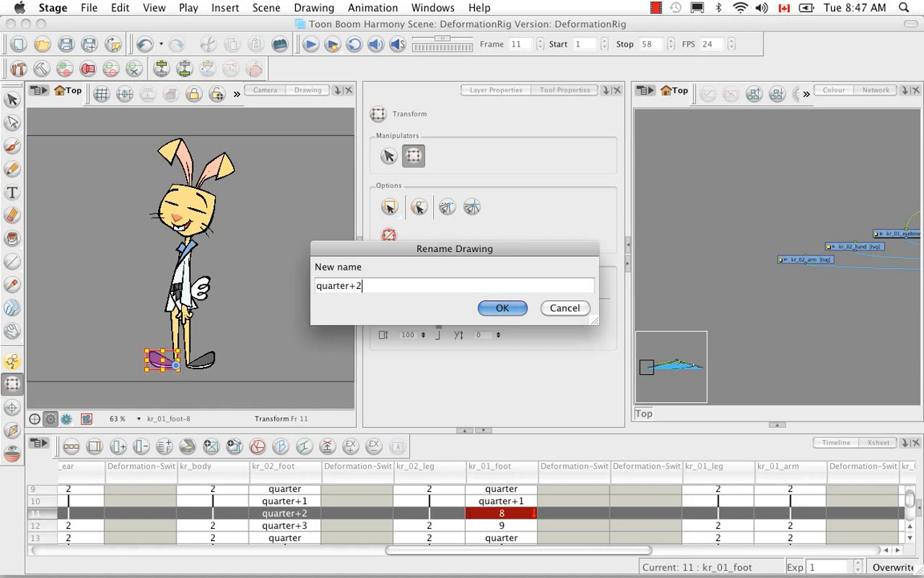
pyautogui.press('Return')
# Rename the kr_01_foot drawing exposed at frame 12 as quarter+3.
pyautogui.press('Down')
pyautogui.press('super+r')
pyautogui.write('quarte')
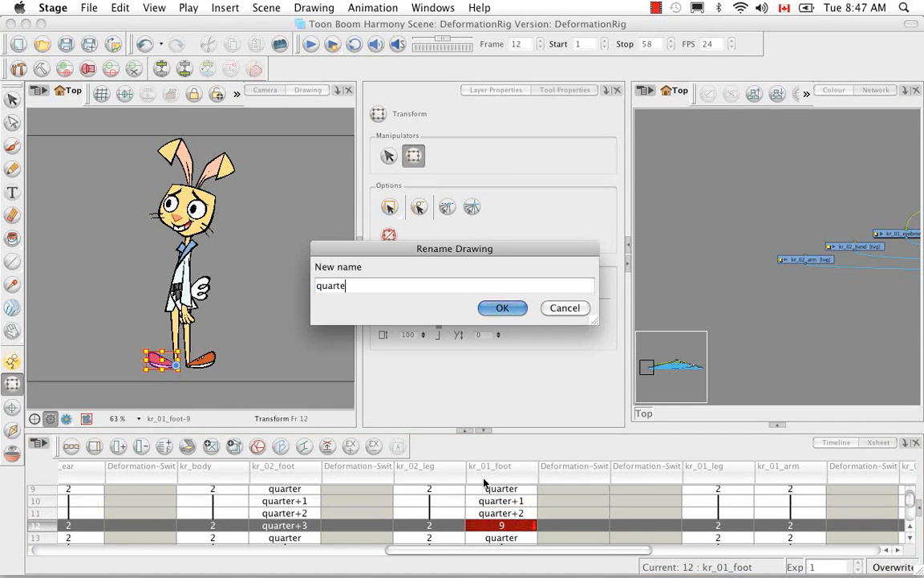
pyautogui.write('r+3')
pyautogui.press('Return')
# Rename the kr_01_foot drawing exposed at frame 17 as side.
pyautogui.press('Down')
pyautogui.press('Down')
pyautogui.press('Down')
pyautogui.press('Down')
pyautogui.press('Down')
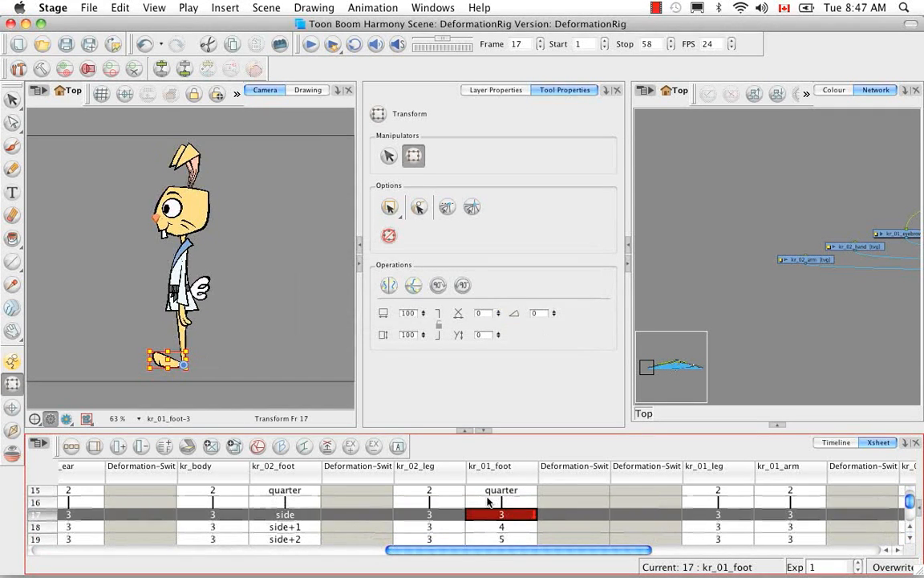
pyautogui.press('super+r')
pyautogui.write('side')
pyautogui.press('Return')
# Rename the kr_01_foot drawing exposed at frame 18 as side+1.
pyautogui.press('Down')
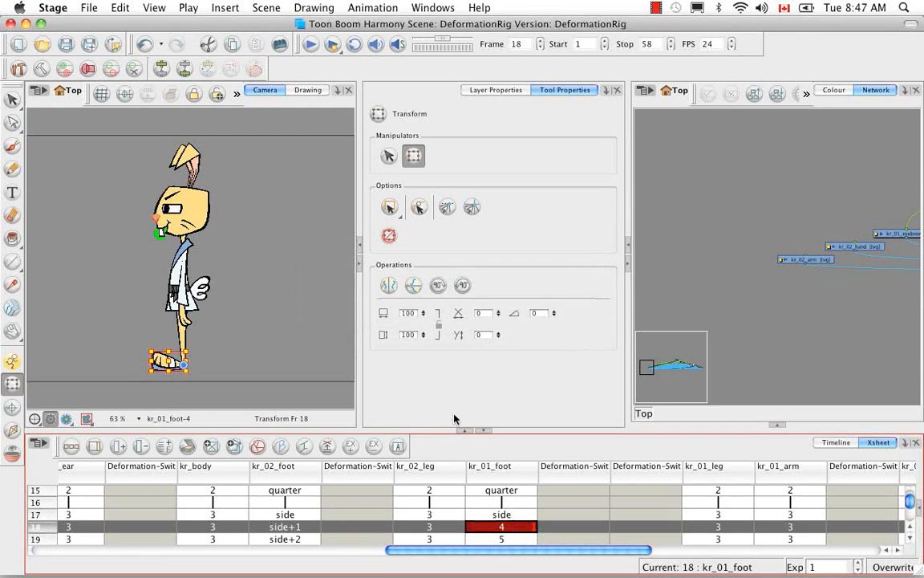
pyautogui.press('super+r')
pyautogui.write('side+')
pyautogui.press('BackSpace')
pyautogui.write('1')
pyautogui.click(506, 310)
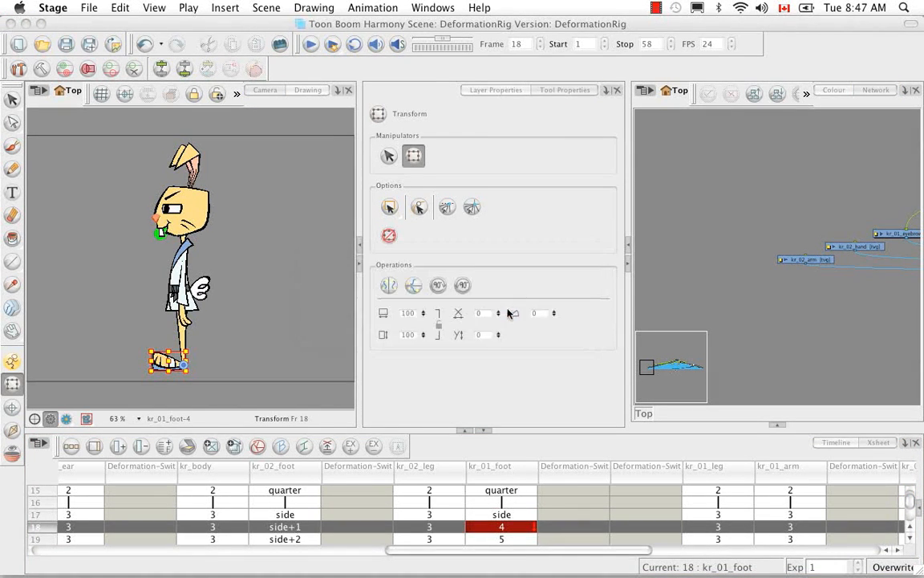
# Rename the kr_01_foot drawing exposed at frame 19 as side+2.
pyautogui.click(506, 535)
pyautogui.press('super+d')
pyautogui.write('side+2')
pyautogui.click(504, 310)
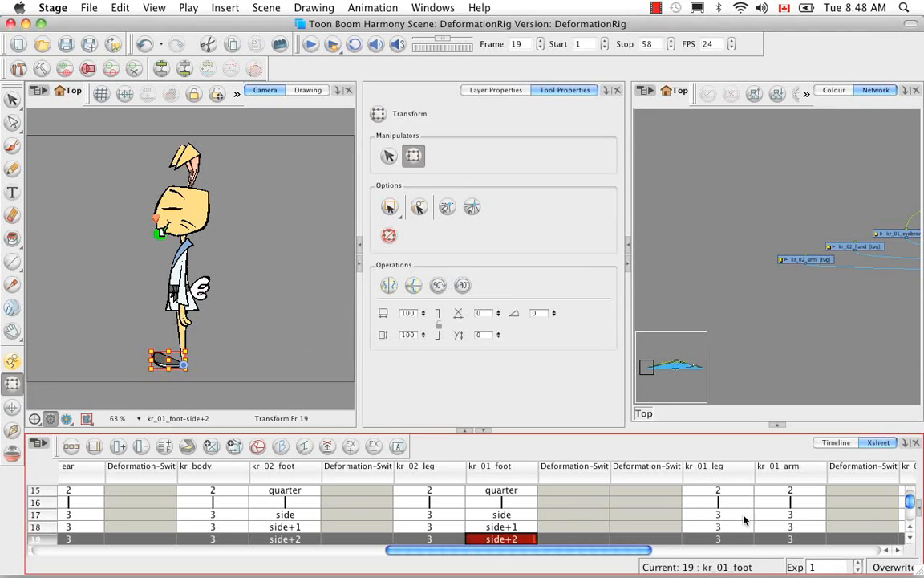
# Rename the kr_01_foot drawing exposed at frame 20 as side+3.
pyautogui.click(911, 538)
pyautogui.doubleClick(499, 525)
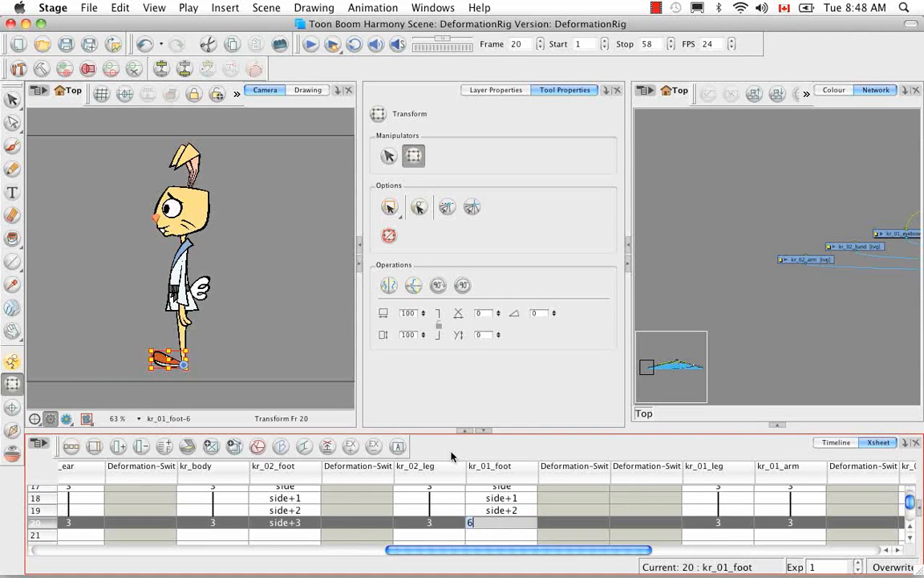
pyautogui.press('super+d')
pyautogui.write('side+3')
pyautogui.click(512, 310)
# Rename the kr_01_eyebrow drawing exposed at frame 1 as front and copy that name for reuse.
pyautogui.moveTo(912, 508); pyautogui.dragTo(912, 488)
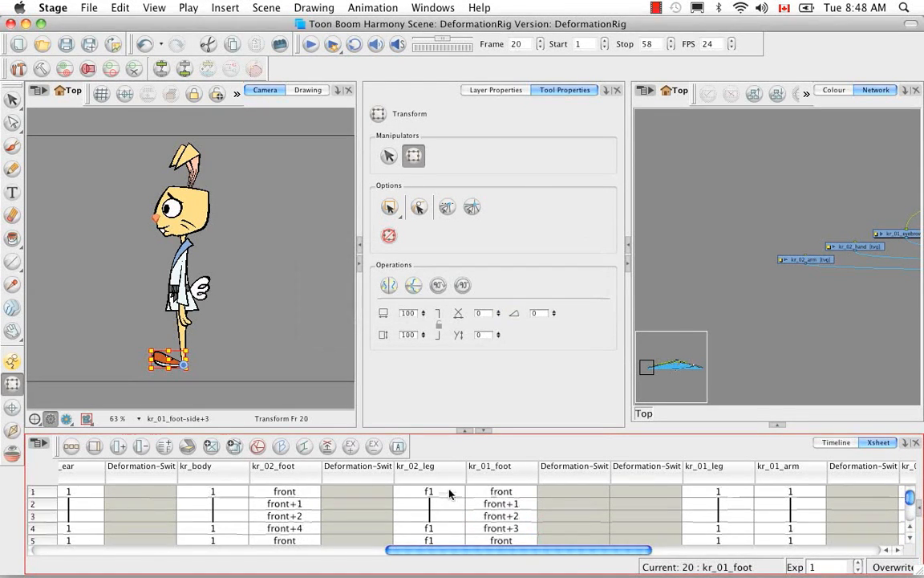
pyautogui.click(446, 493)
pyautogui.click(170, 195)
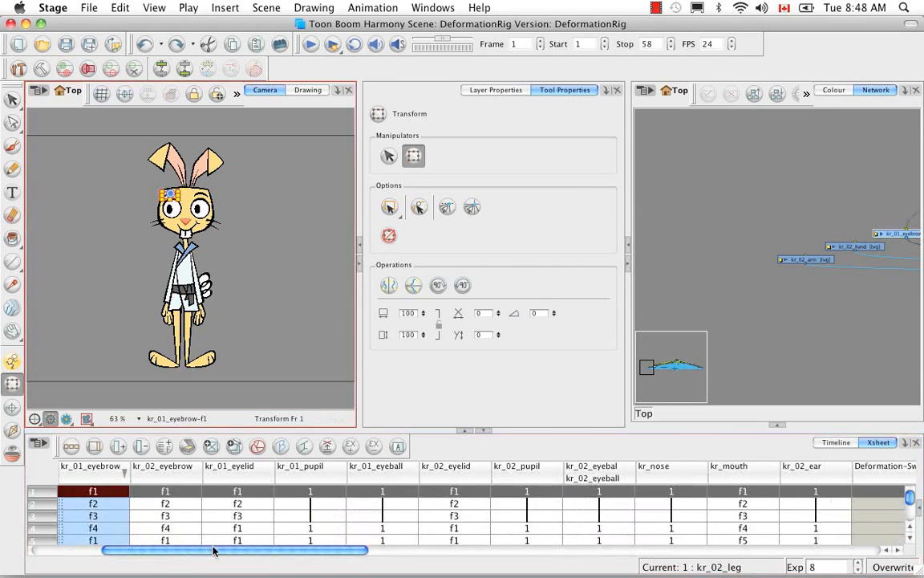
pyautogui.moveTo(213, 551); pyautogui.dragTo(155, 551)
pyautogui.click(274, 493)
pyautogui.press('super+d')
pyautogui.write('fron')
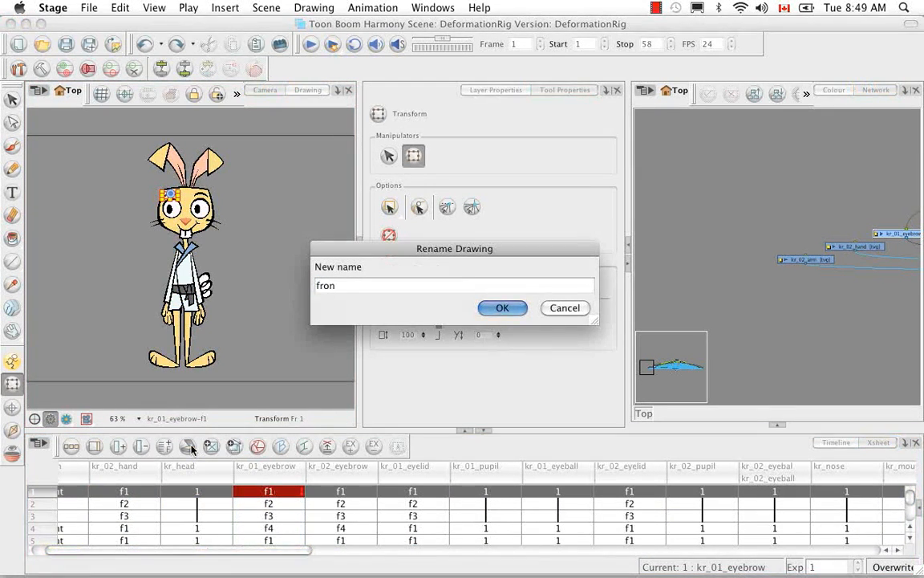
pyautogui.hotkey('shift', 'Left')
pyautogui.hotkey('shift', 'Left')
pyautogui.hotkey('shift', 'Left')
pyautogui.hotkey('shift', 'Left')
pyautogui.press('super+c')
pyautogui.press('Return')
# Rename the kr_01_eyebrow drawing exposed at frame 2 as front+1, reusing the copied base name.
pyautogui.click(276, 505)
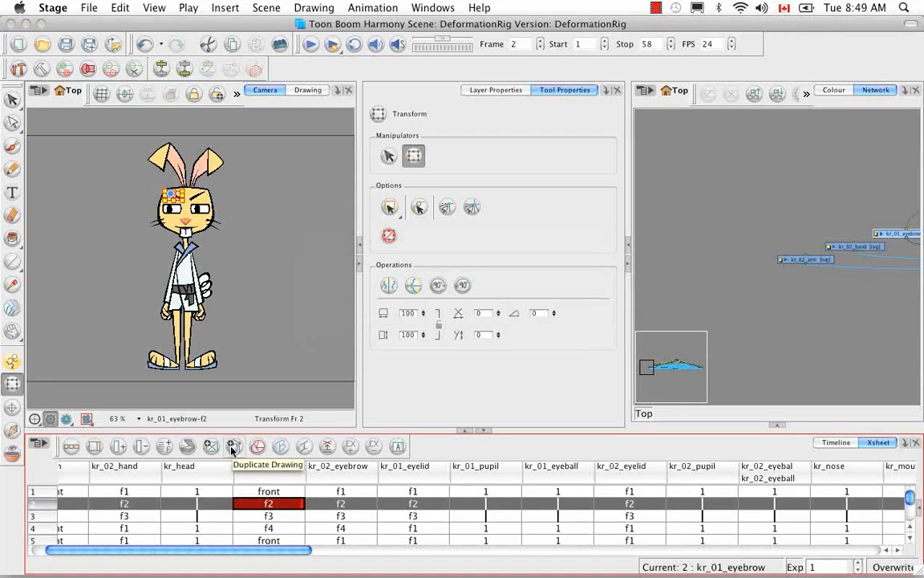
pyautogui.press('super+d')
pyautogui.press('super+v')
pyautogui.press('Return')
# Rename the kr_01_eyebrow drawing exposed at frame 3 as front+2, reusing the copied base name.
pyautogui.press('Down')
pyautogui.press('super+d')
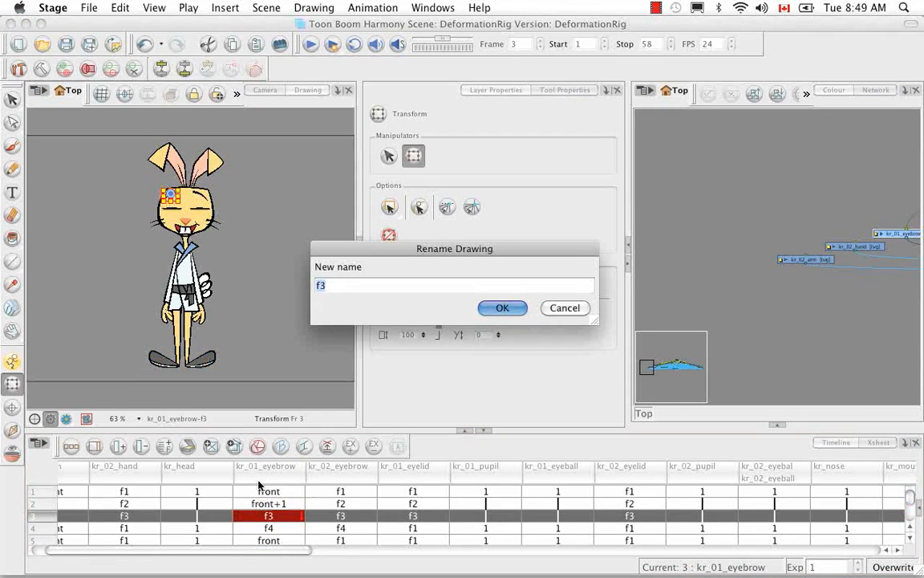
pyautogui.press('super+v')
pyautogui.write('+2')
pyautogui.press('Return')
# Rename the kr_01_eyebrow drawing exposed at frame 4 as front+3, reusing the copied base name.
pyautogui.press('Down')
pyautogui.press('super+d')
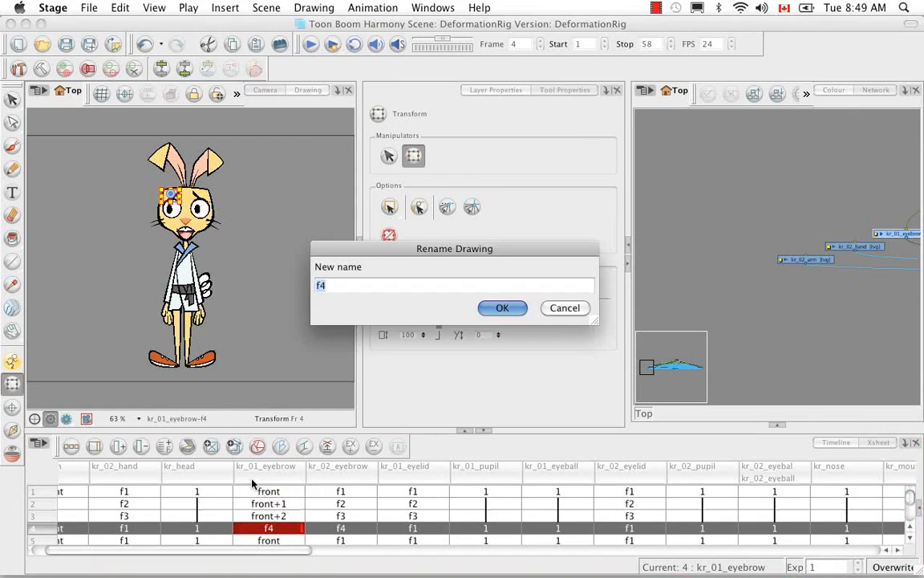
pyautogui.press('super+v')
pyautogui.write('+')
pyautogui.click(500, 309)
# Rename the kr_01_eyebrow drawing exposed at frame 9 as quarter and copy that name for reuse.
pyautogui.scroll(-5, 278, 520)
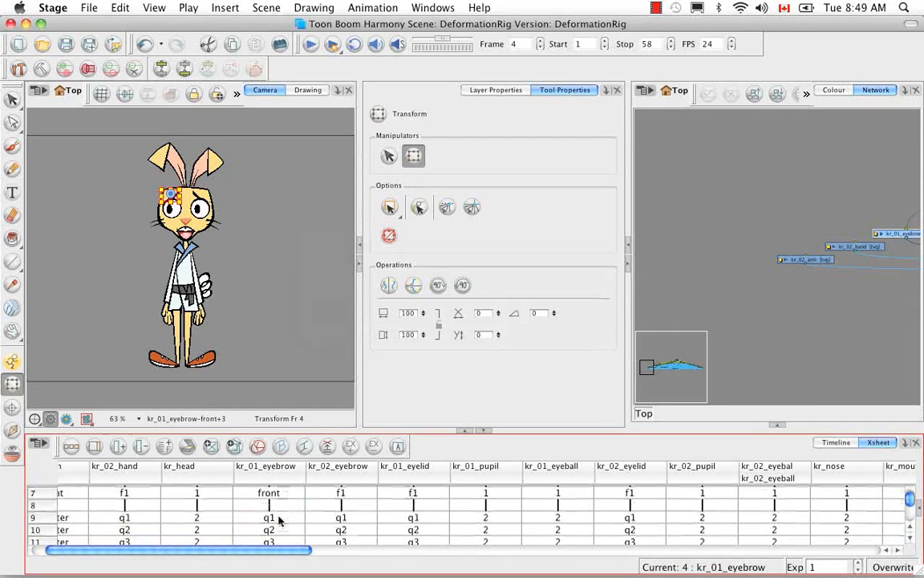
pyautogui.click(277, 518)
pyautogui.press('super+d')
pyautogui.write('quarter')
pyautogui.press('super+a')
pyautogui.press('super+c')
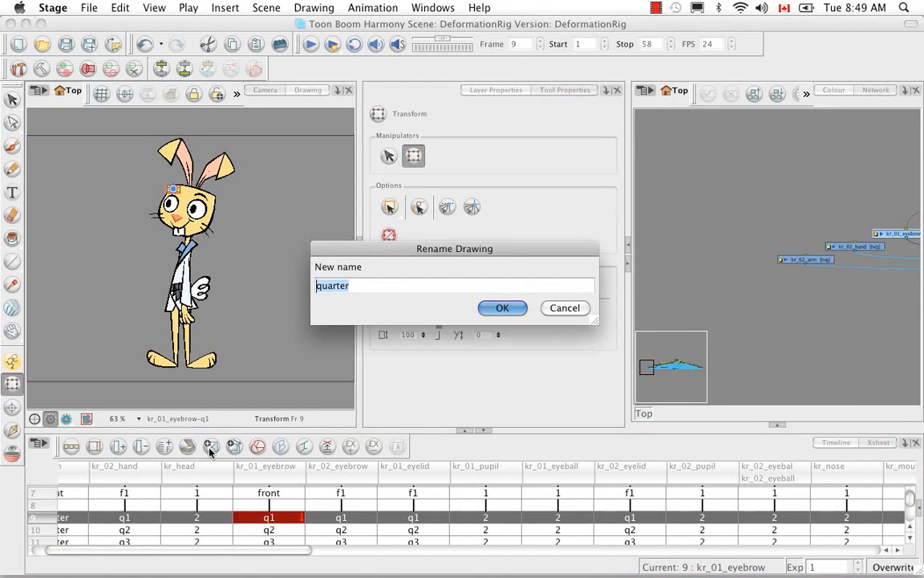
pyautogui.press('Return')
# Rename the kr_01_eyebrow drawing exposed at frame 10 as quarter+1, reusing the copied base name.
pyautogui.press('Down')
pyautogui.press('super+d')
pyautogui.press('super+v')
pyautogui.write('+1')
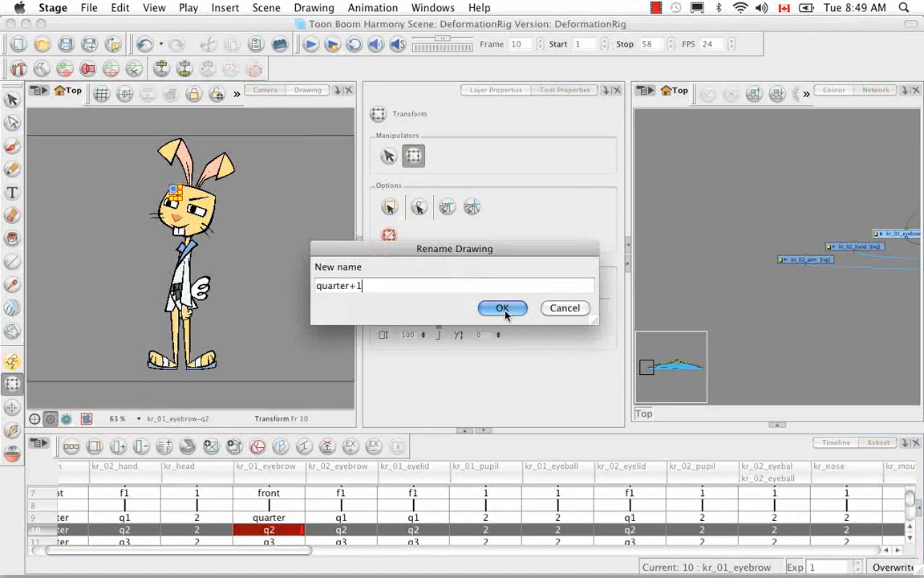
pyautogui.press('Return')
# Rename the kr_01_eyebrow drawing exposed at frame 11 as quarter+2, reusing the copied base name.
pyautogui.press('Down')
pyautogui.press('super+d')
pyautogui.press('super+v')
pyautogui.write('+2')
pyautogui.press('Return')
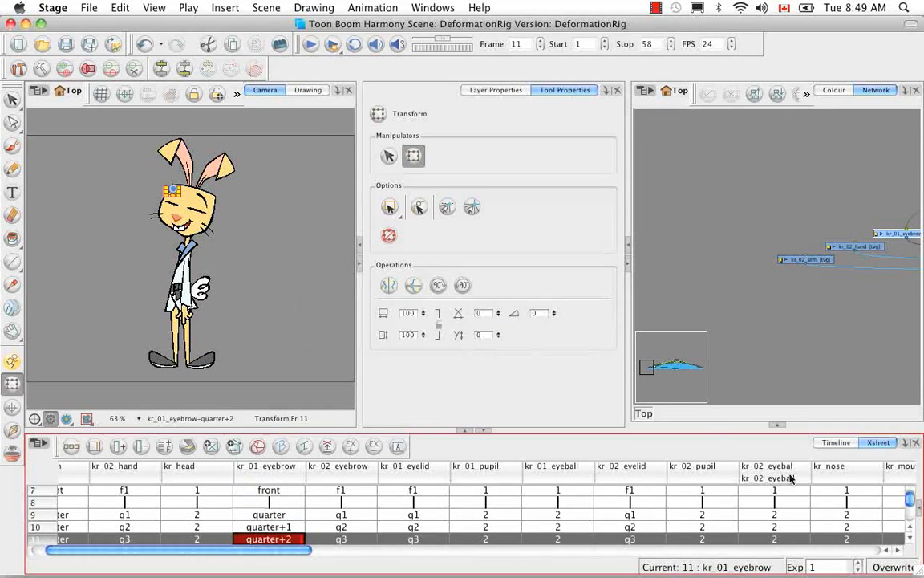
# Rename the kr_01_eyebrow drawing exposed at frame 12 as quarter+3, reusing the copied base name.
pyautogui.press('Down')
pyautogui.press('super+d')
pyautogui.press('super+v')
pyautogui.write('+3')
pyautogui.press('Return')
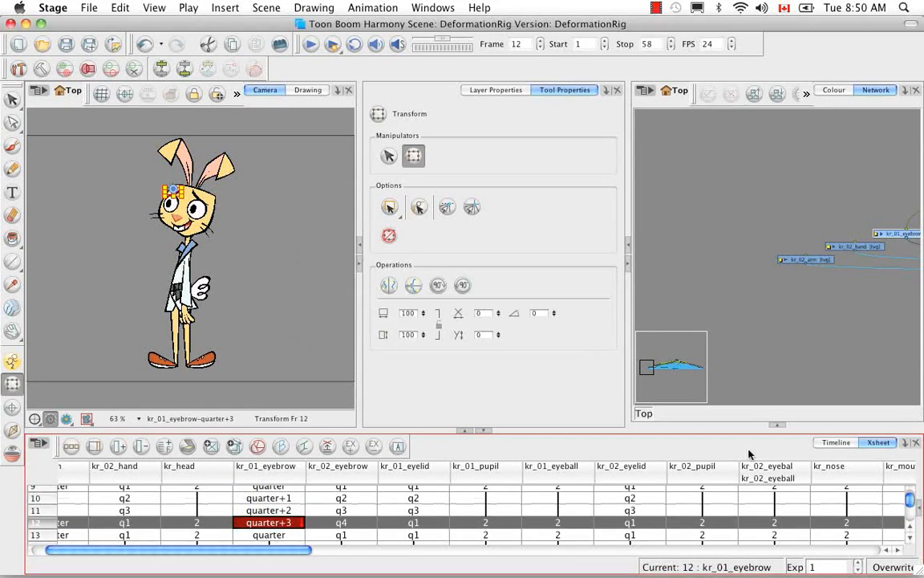
# Rename the kr_01_eyebrow drawing exposed at frame 17 as side.
pyautogui.scroll(-5, 899, 522)
pyautogui.click(269, 526)
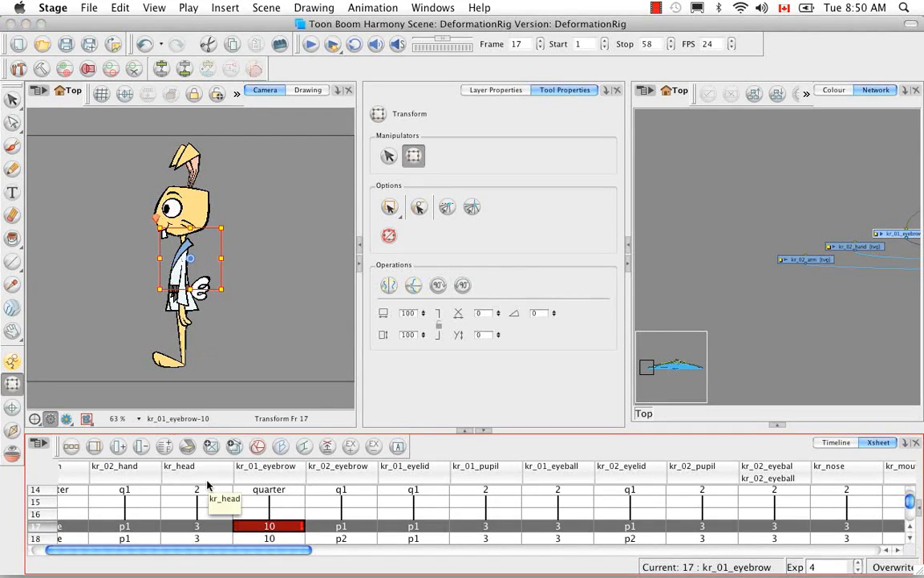
pyautogui.press('super+d')
pyautogui.press('Return')
# Examine the kr_01_eyebrow drawing names in the Xsheet, especially the side pose exposures at frames 17 to 20.
pyautogui.scroll(3, 913, 514)
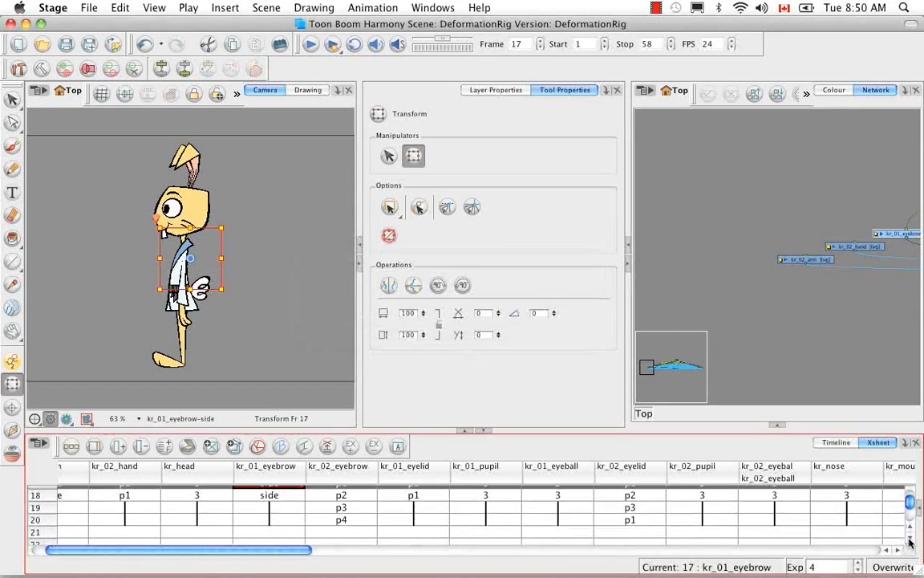
pyautogui.scroll(5, 912, 504)
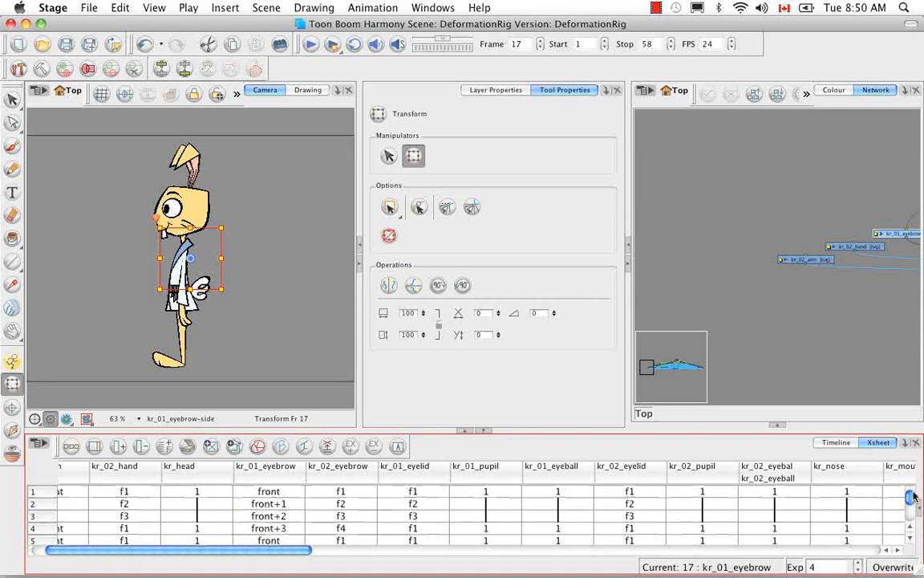
pyautogui.scroll(-7, 883, 517)
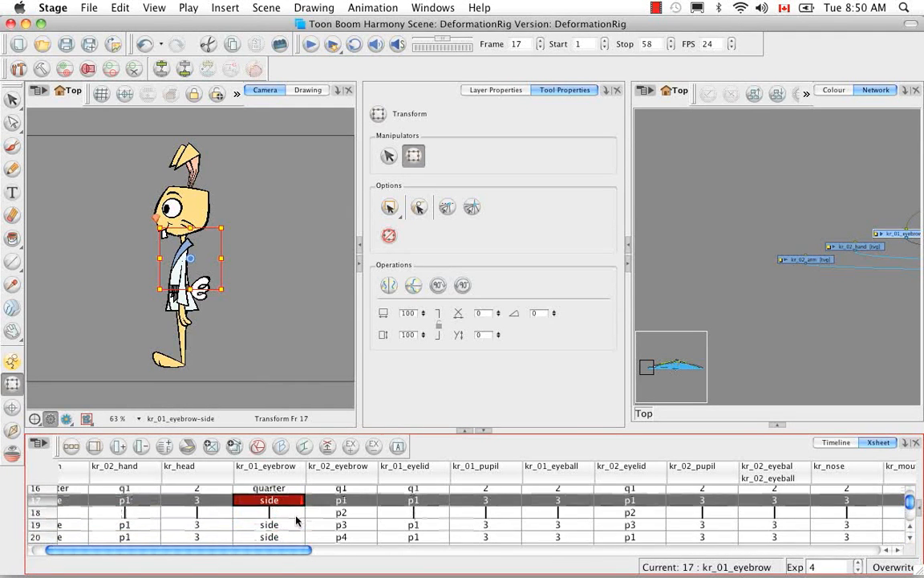
pyautogui.press('Down')
pyautogui.press('Down')
pyautogui.scroll(-1, 541, 524)
pyautogui.press('Up')
pyautogui.press('Up')
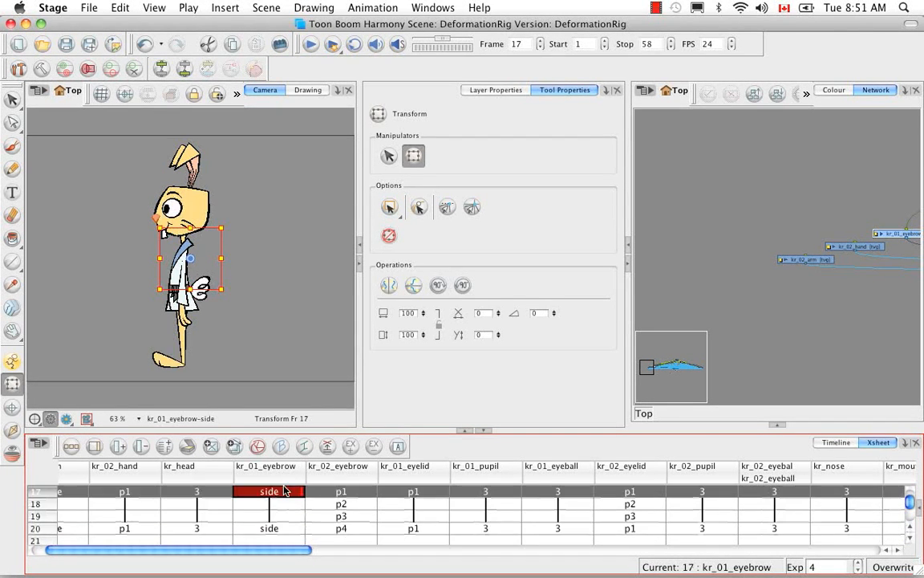
pyautogui.click(288, 529)
pyautogui.click(282, 516)
pyautogui.click(281, 494)
pyautogui.scroll(3, 912, 530)
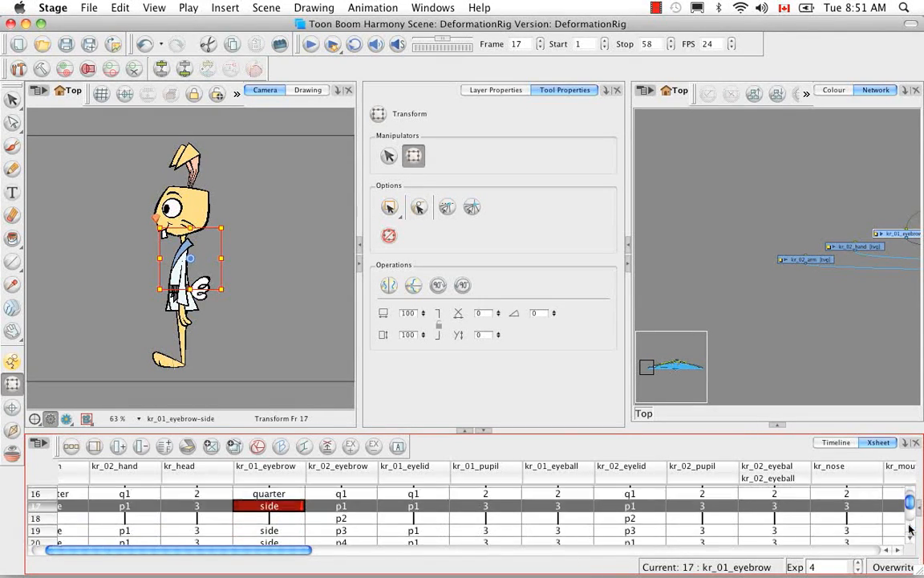
# Locate the side-view eyebrow's layer in the Timeline and check its drawings from frame 17 to frame 20.
pyautogui.click(843, 443)
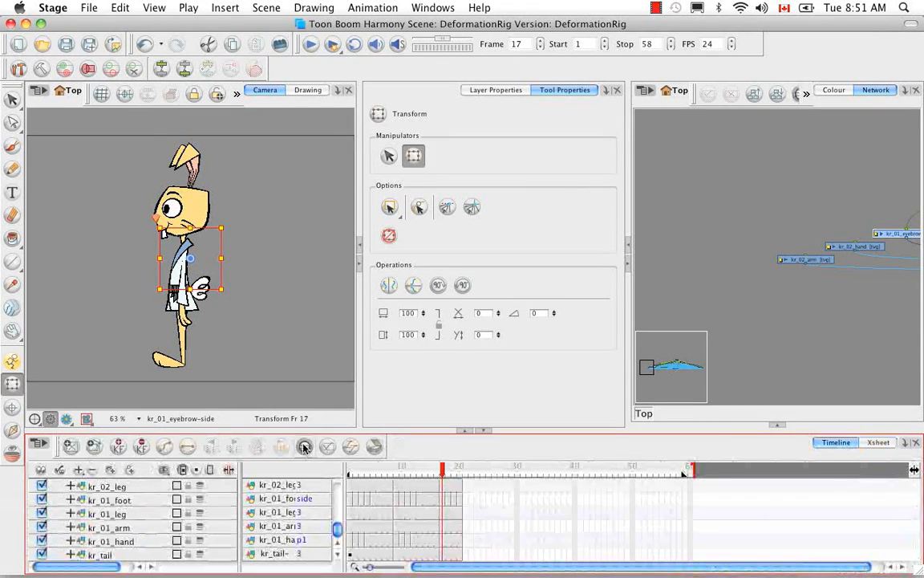
pyautogui.click(174, 196)
pyautogui.click(173, 194)
pyautogui.click(304, 446)
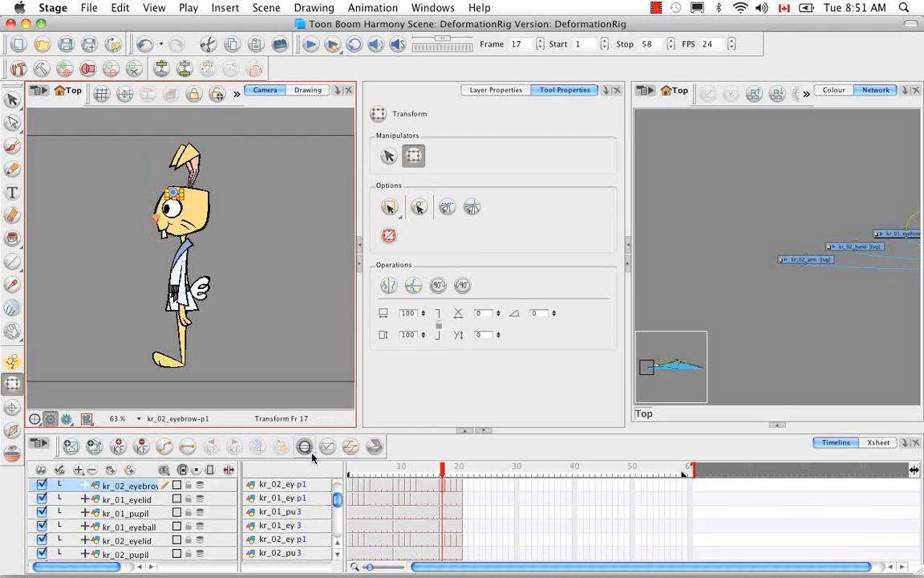
pyautogui.click(449, 486)
pyautogui.click(455, 486)
pyautogui.click(461, 486)
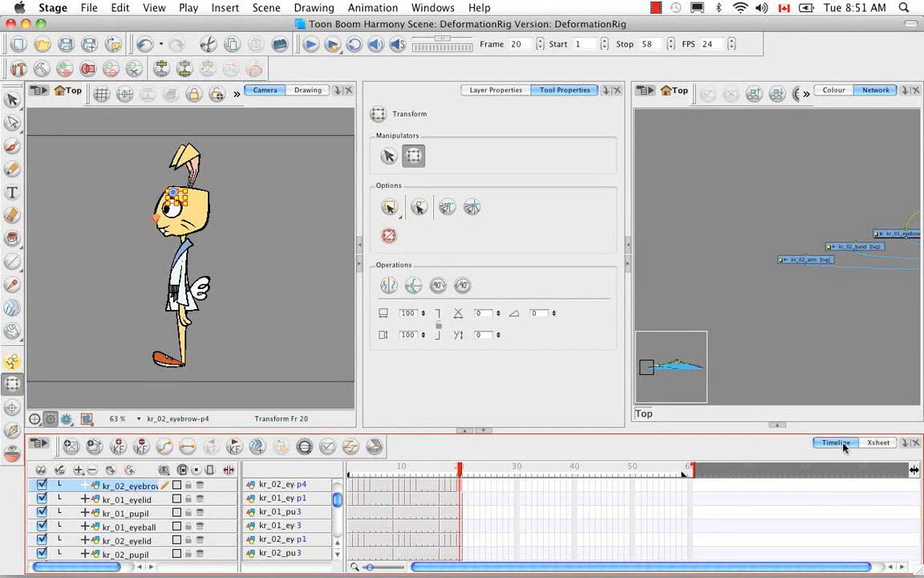
# Rename the kr_02_eyebrow drawing exposed at frame 1 of the Xsheet as front.
pyautogui.click(878, 443)
pyautogui.click(910, 526)
pyautogui.click(340, 491)
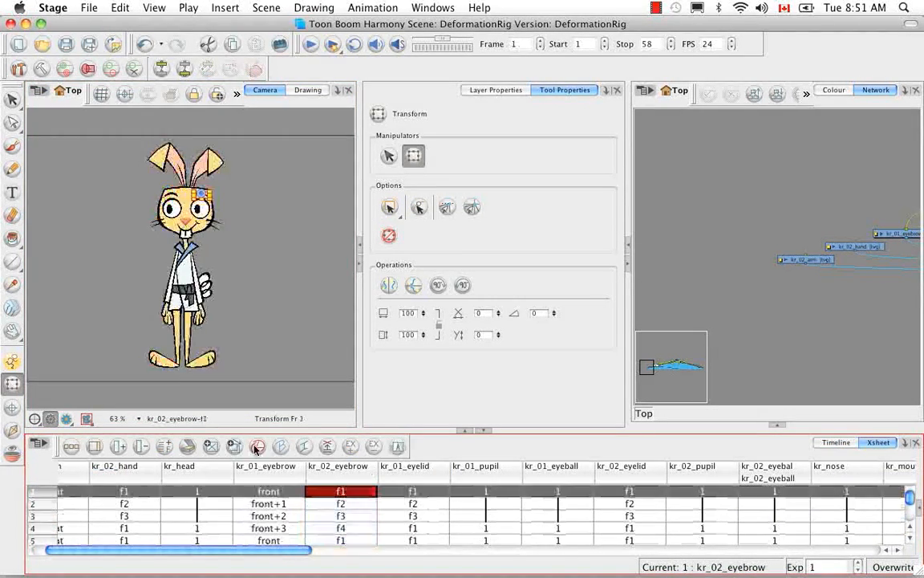
pyautogui.click(256, 446)
pyautogui.write('fromt')
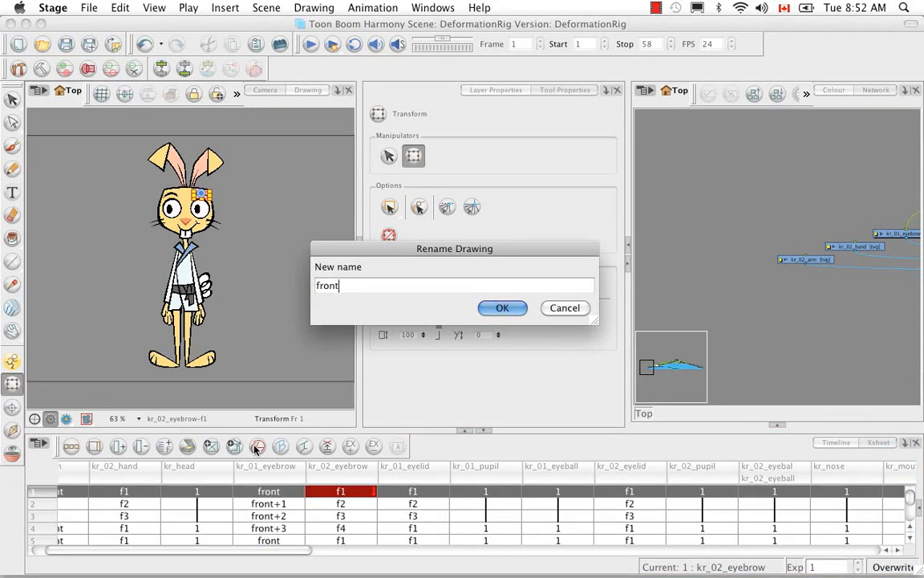
pyautogui.press('super+a')
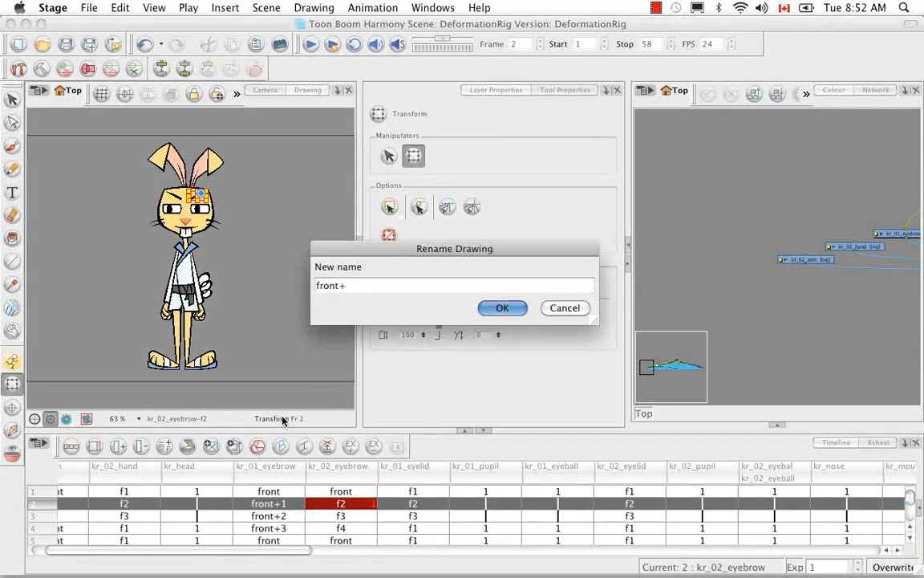
# Rename the kr_02_eyebrow drawings at frames 2, 3 and 4 as front+1, front+2 and front+3.
pyautogui.press('Escape')
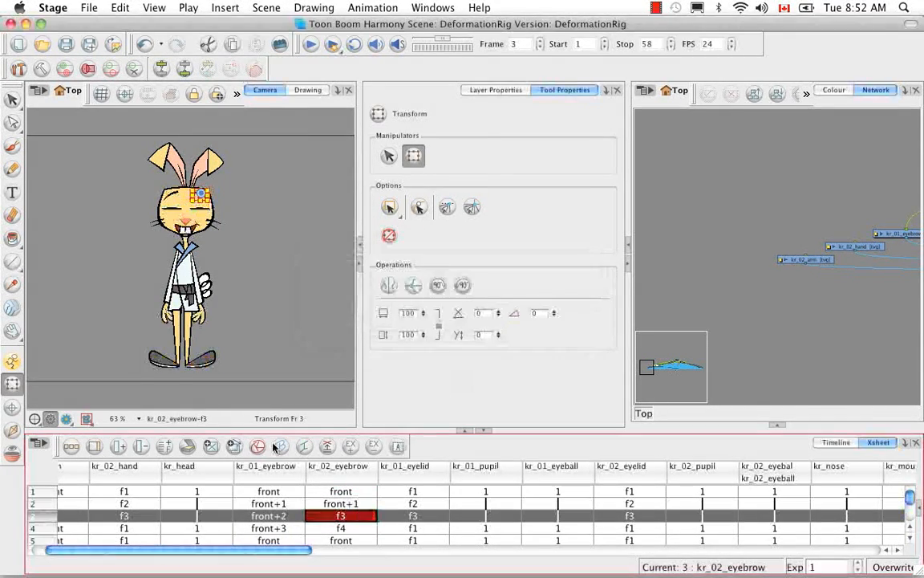
pyautogui.click(274, 446)
pyautogui.write('front+2')
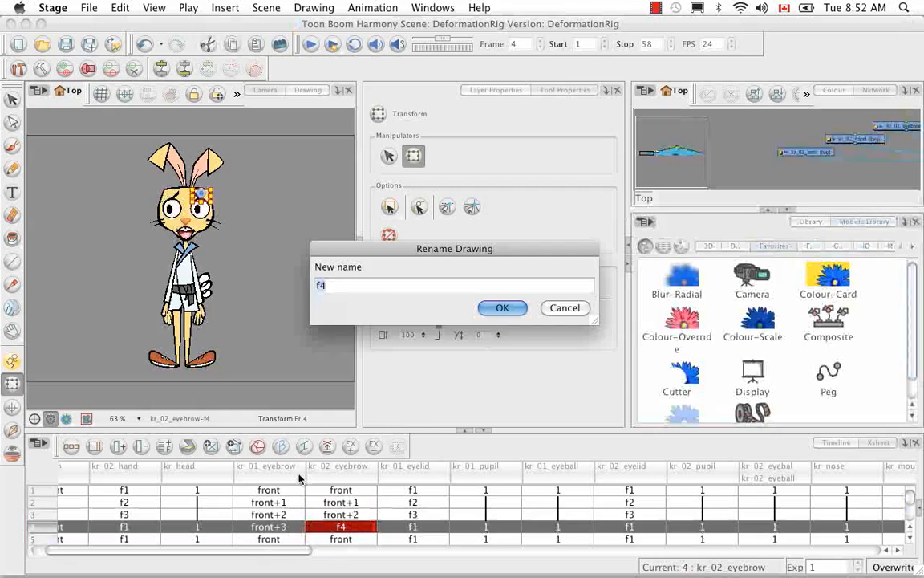
pyautogui.write('front')
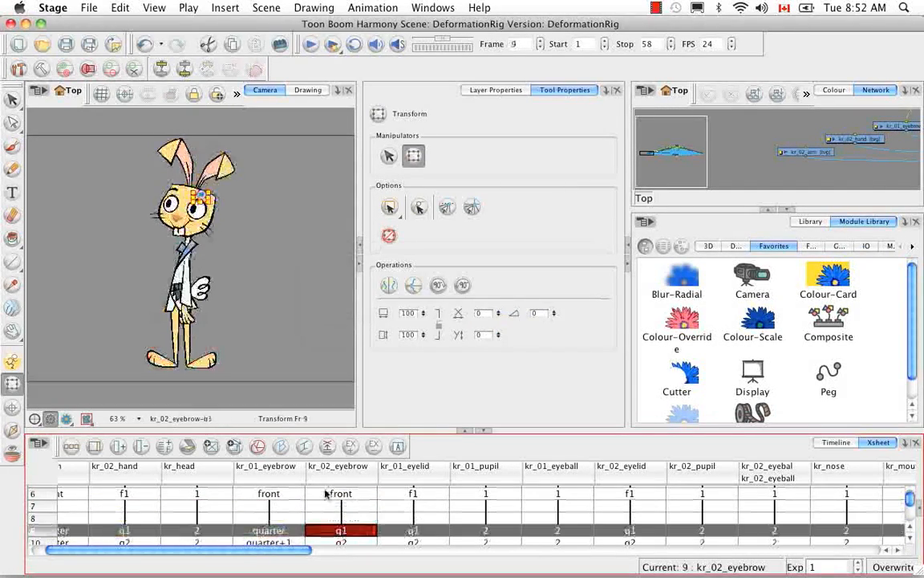
# Rename the kr_02_eyebrow drawing exposed at frame 9 as quarter and copy that name.
pyautogui.click(291, 437)
pyautogui.write('quarter')
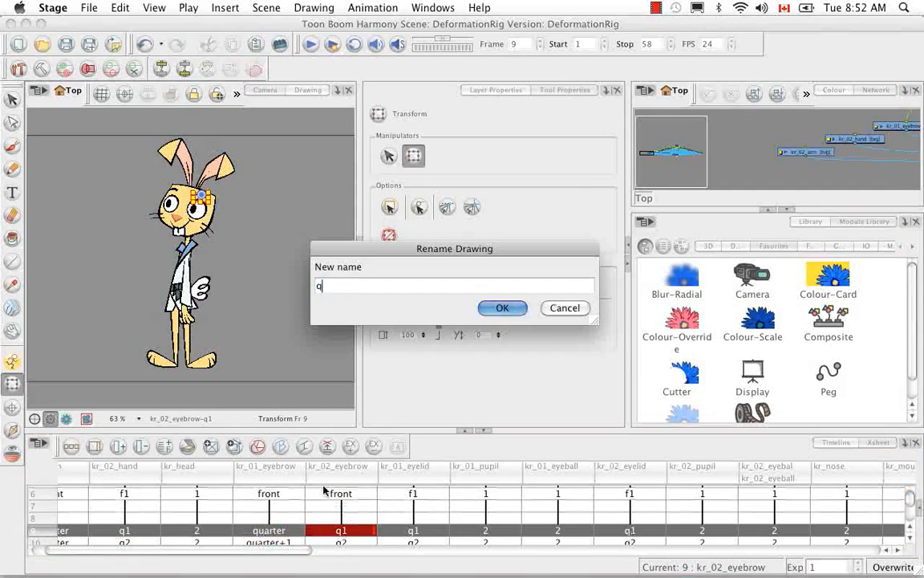
pyautogui.press('super+a')
pyautogui.press('super+c')
pyautogui.press('Return')
# Rename the kr_02_eyebrow drawings at frames 10 and 11 as quarter+1 and quarter+2, reusing the copied base name.
pyautogui.click(351, 540)
pyautogui.scroll(-2, 350, 530)
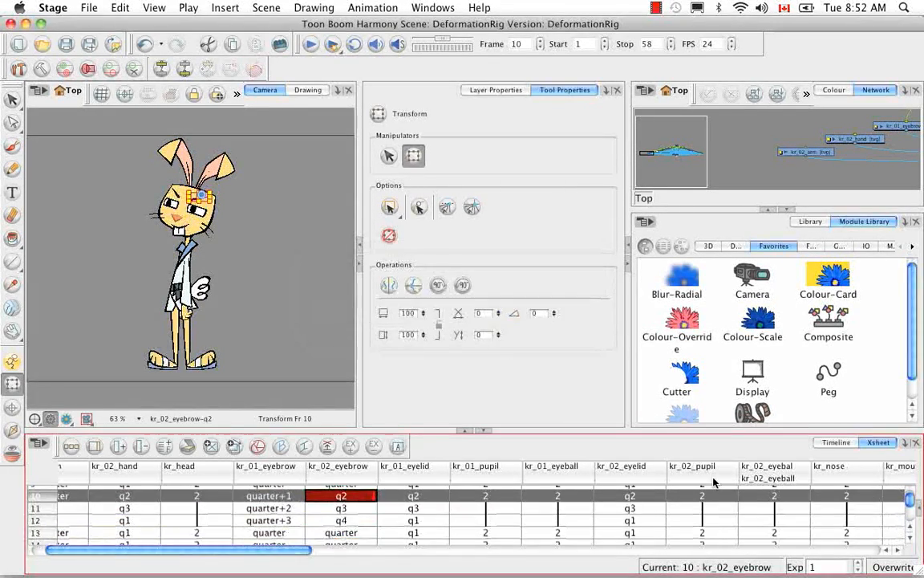
pyautogui.press('super+d')
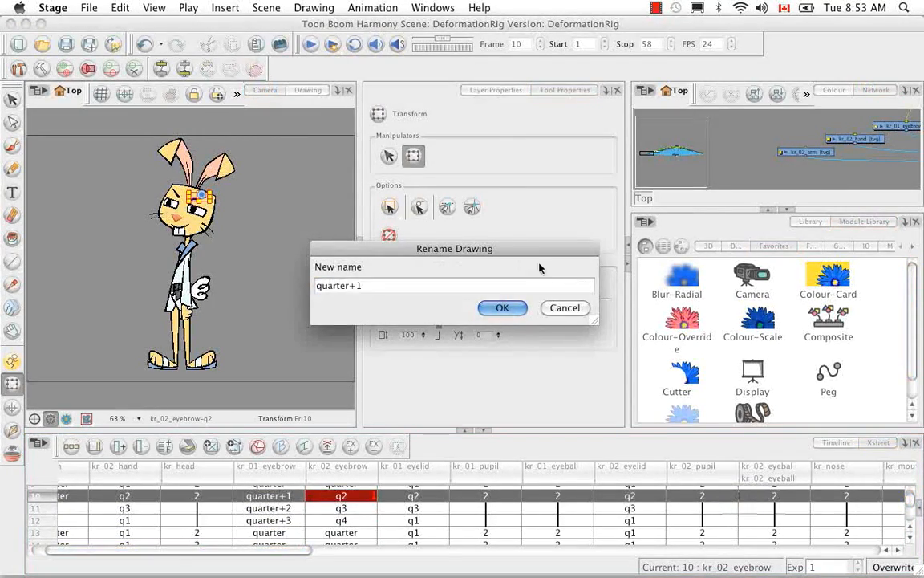
pyautogui.press('Return')
pyautogui.click(341, 508)
pyautogui.press('super+d')
pyautogui.press('super+v')
pyautogui.write('+2')
pyautogui.press('Return')
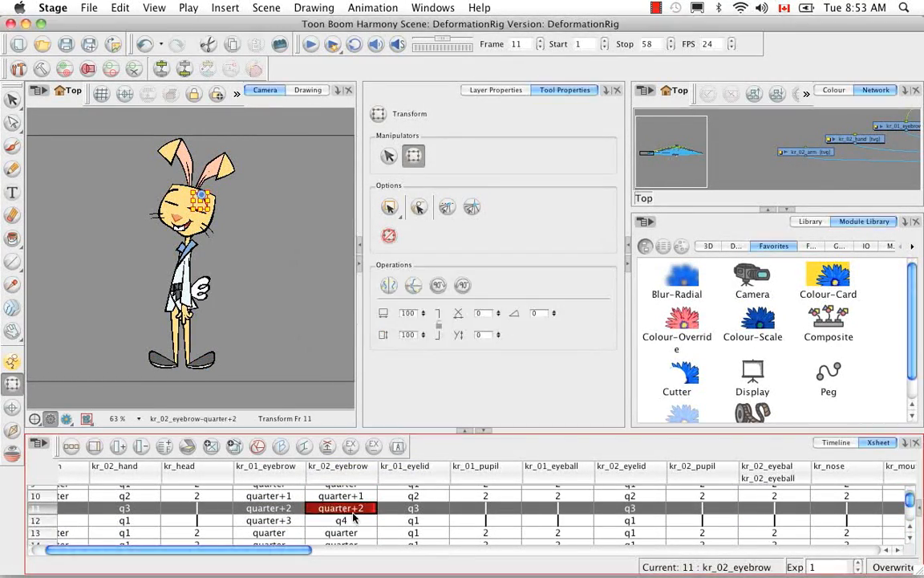
# Rename the kr_02_eyebrow drawing exposed at frame 12 as quarter+3, reusing the copied base name.
pyautogui.click(353, 519)
pyautogui.press('super+d')
pyautogui.press('super+v')
pyautogui.write('+3')
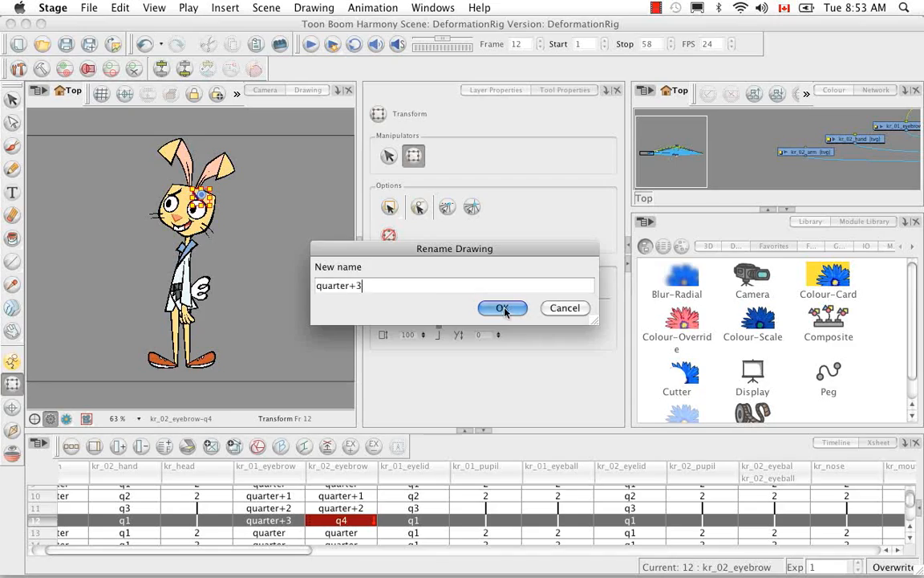
pyautogui.click(503, 309)
# Rename the kr_02_eyebrow drawing exposed at frame 17 as side and copy that name.
pyautogui.scroll(-3, 350, 505)
pyautogui.click(341, 509)
pyautogui.press('super+d')
pyautogui.write('side')
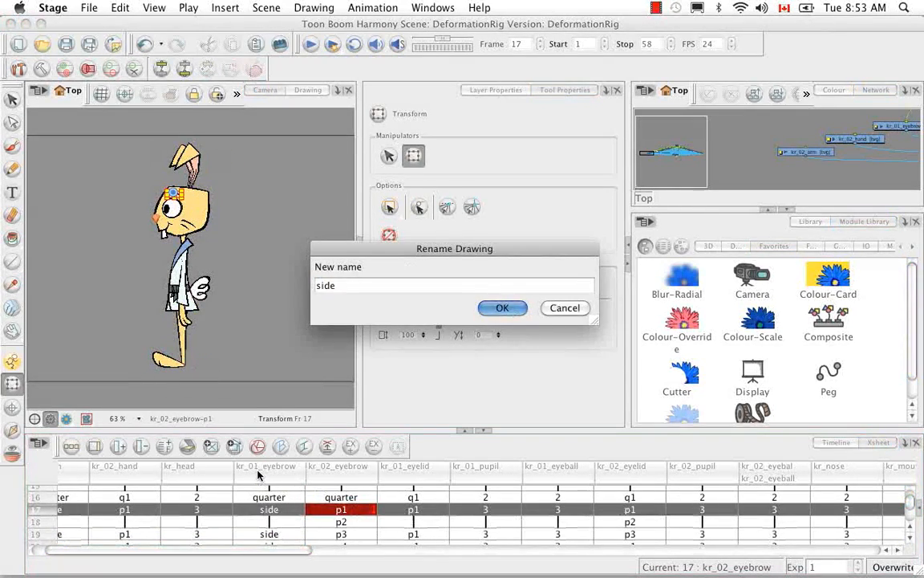
pyautogui.press('super+a')
pyautogui.press('super+c')
pyautogui.click(502, 308)
# Rename the kr_02_eyebrow drawings at frames 18 and 19 as side+1 and side+2, reusing the copied base name.
pyautogui.click(341, 522)
pyautogui.press('super+d')
pyautogui.press('super+v')
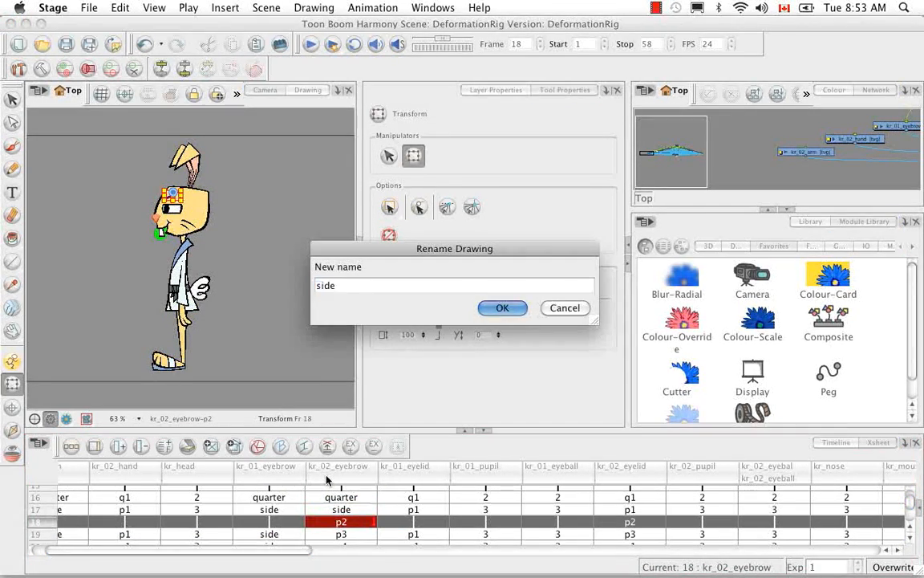
pyautogui.click(502, 308)
pyautogui.press('Down')
pyautogui.press('super+d')
pyautogui.press('super+v')
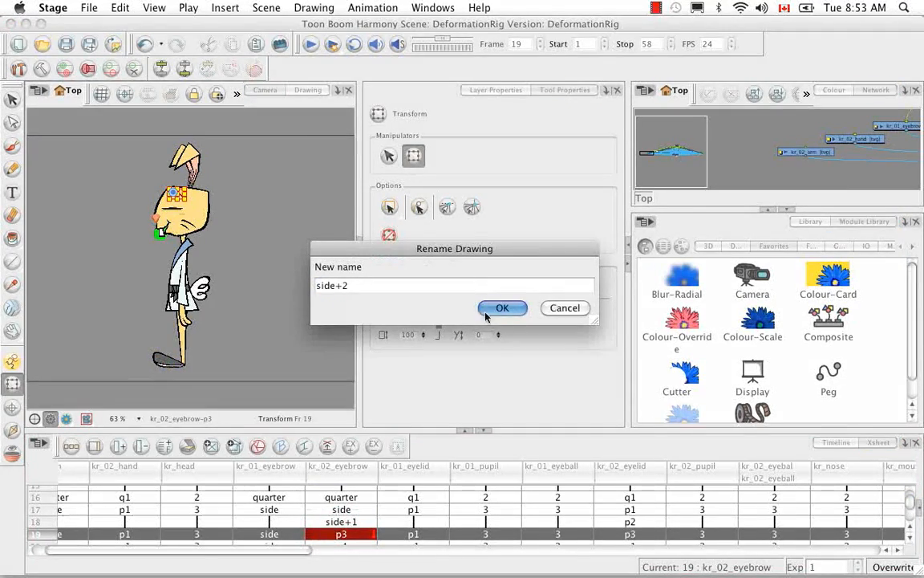
pyautogui.click(487, 312)
# Rename the kr_02_eyebrow drawing exposed at frame 20 as side+3.
pyautogui.press('Down')
pyautogui.press('super+d')
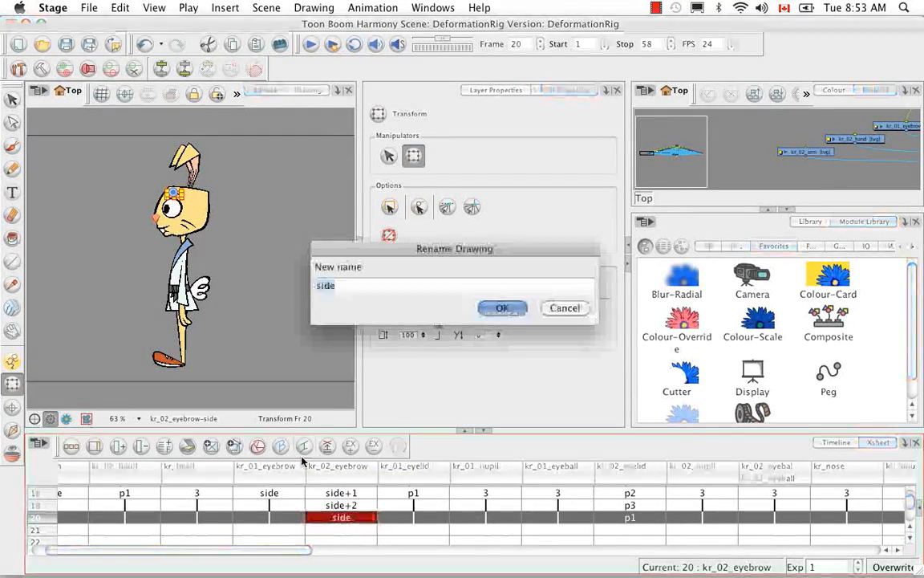
pyautogui.press('Right')
pyautogui.write('+3')
pyautogui.press('Return')
# Rename the kr_02_eyelid drawing exposed at frame 1 as front.
pyautogui.scroll(6, 826, 514)
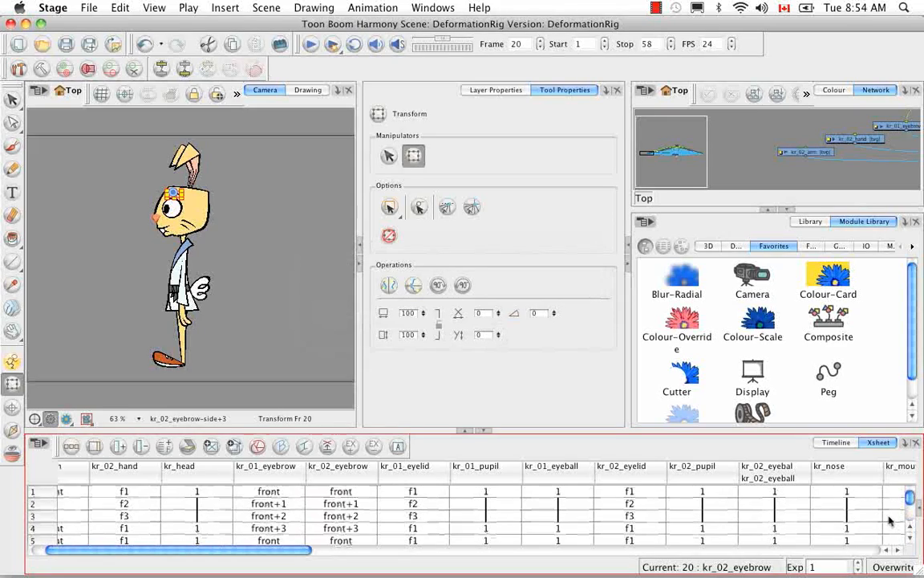
pyautogui.click(172, 209)
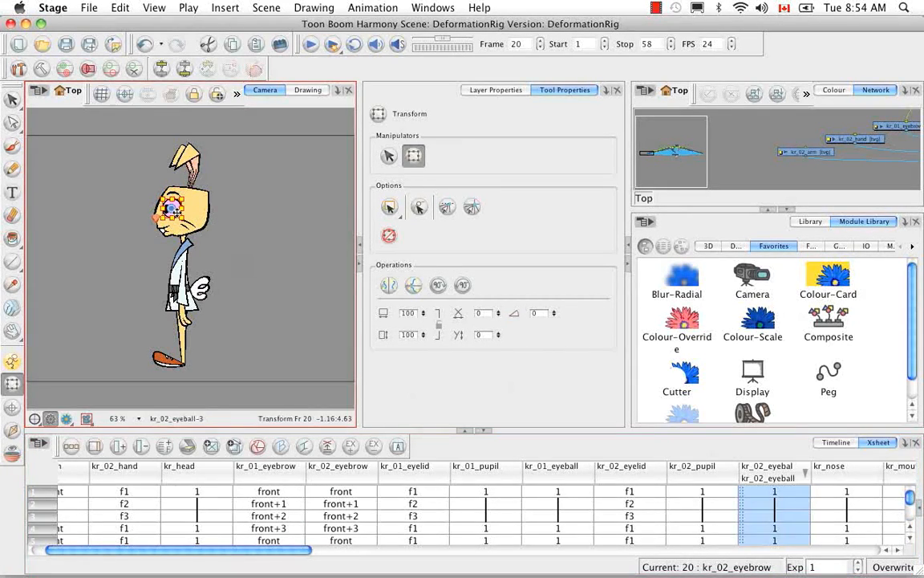
pyautogui.moveTo(910, 496); pyautogui.dragTo(910, 491)
pyautogui.click(660, 471)
pyautogui.click(630, 493)
pyautogui.press('super+d')
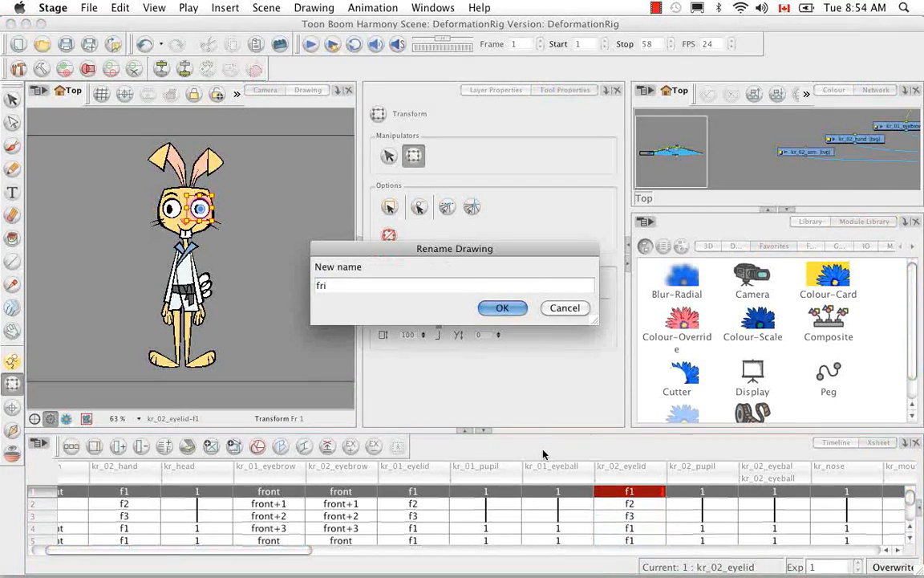
pyautogui.write('front')
pyautogui.press('super+a')
pyautogui.press('Return')
# Rename the kr_02_eyelid drawings at frames 2 and 3 as front+1 and front+2.
pyautogui.press('Down')
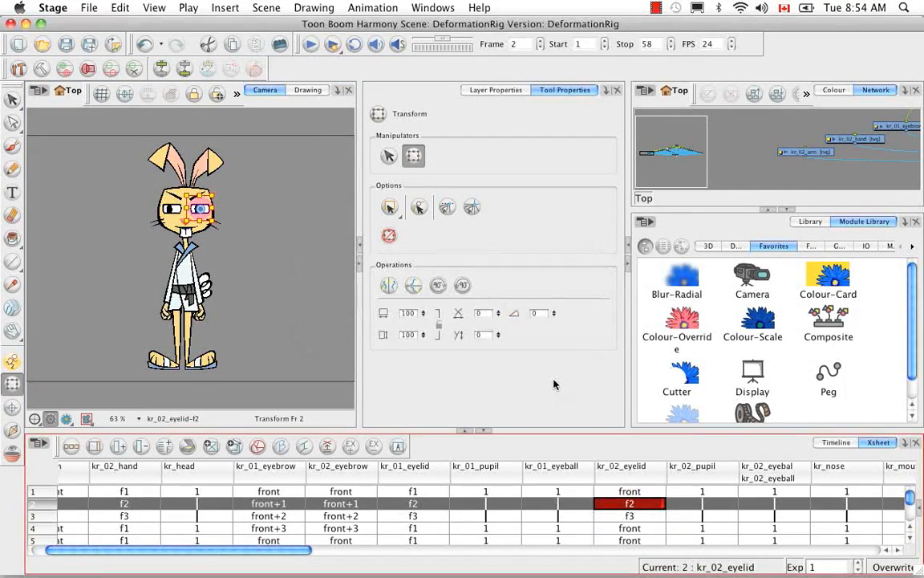
pyautogui.press('super+d')
pyautogui.write('front+1')
pyautogui.press('Return')
pyautogui.press('Down')
pyautogui.press('super+d')
pyautogui.write('front')
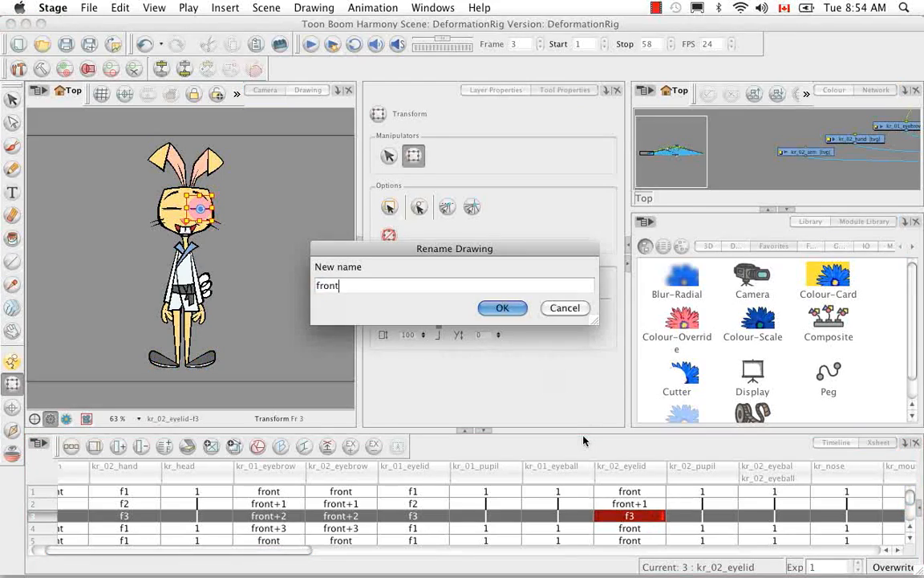
pyautogui.write('+2')
pyautogui.press('Return')
# Rename the kr_02_eyelid drawing exposed at frame 9 as quarter.
pyautogui.press('Down')
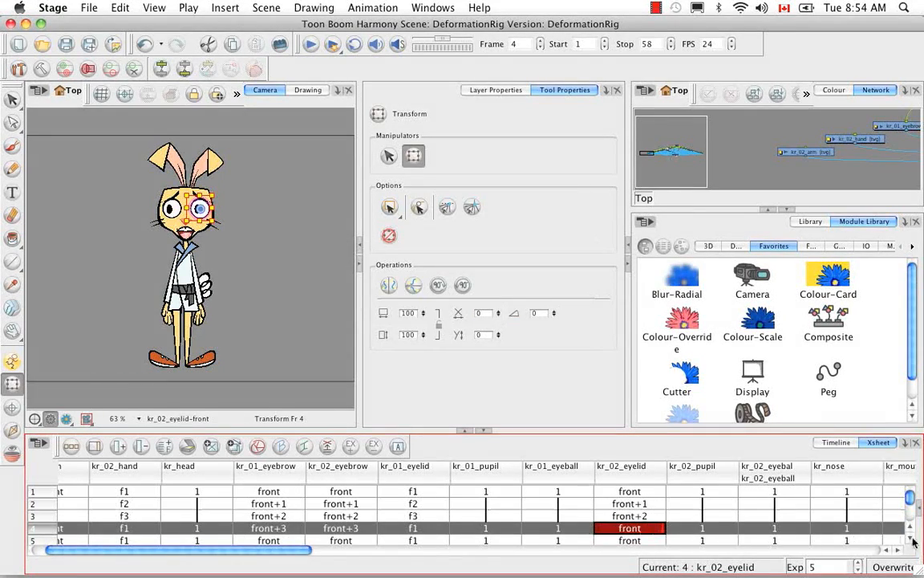
pyautogui.scroll(-3, 914, 543)
pyautogui.click(642, 502)
pyautogui.press('super+d')
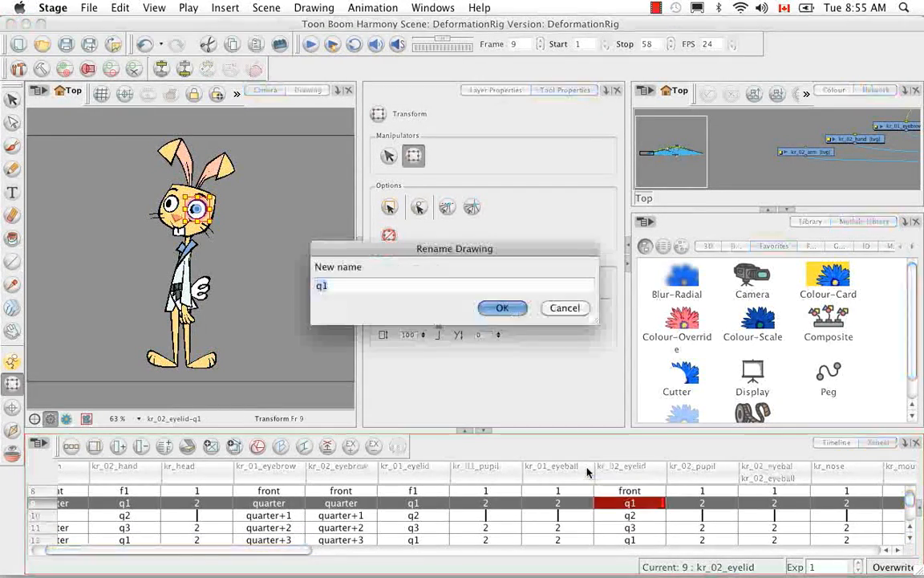
pyautogui.write('quarter')
pyautogui.press('Return')
# Rename the kr_02_eyelid drawings at frames 10 and 11 as quarter+1 and quarter+2.
pyautogui.press('Down')
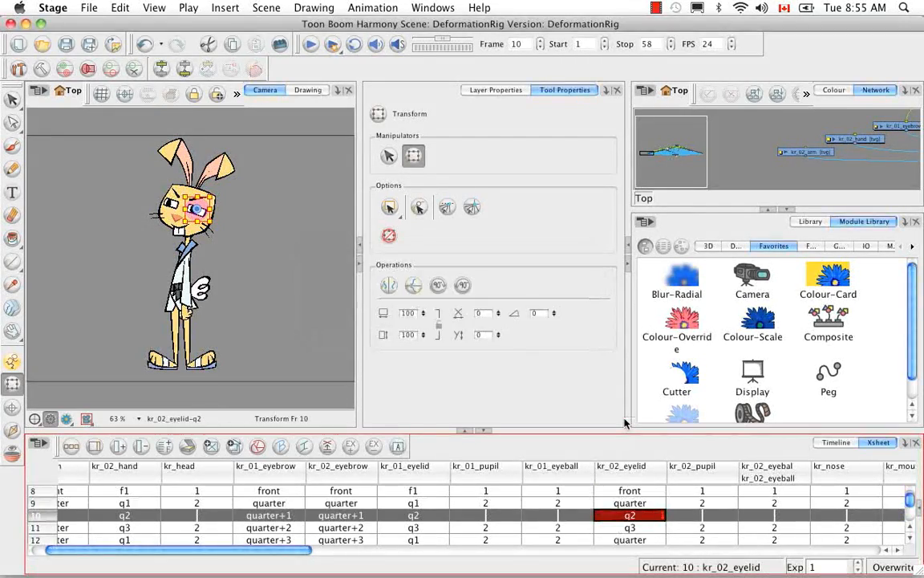
pyautogui.press('super+d')
pyautogui.write('quarter+1')
pyautogui.press('Return')
pyautogui.press('Down')
pyautogui.press('super+d')
pyautogui.write('quarter+2')
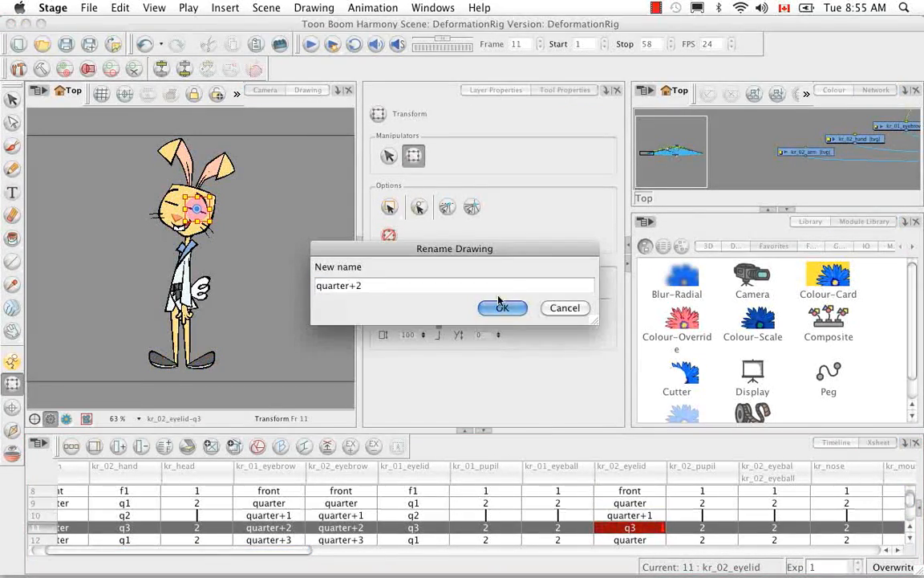
pyautogui.click(498, 302)
# Rename the kr_02_eyelid drawing exposed at frame 17 as side.
pyautogui.scroll(-4, 630, 518)
pyautogui.click(630, 500)
pyautogui.press('super+d')
pyautogui.write('side')
pyautogui.press('super+a')
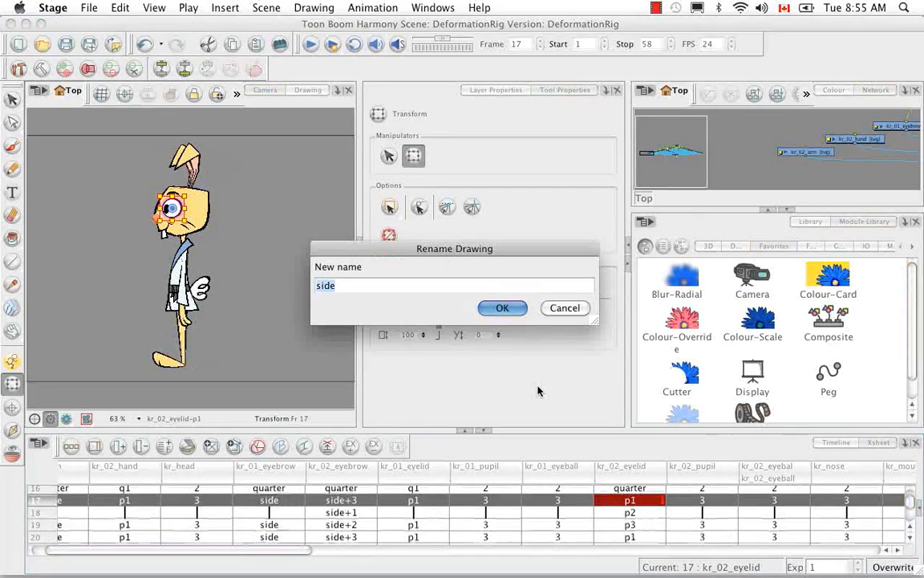
pyautogui.press('Return')
# Rename the kr_02_eyelid drawings at frames 18 and 19 as side+1 and side+2.
pyautogui.press('Down')
pyautogui.press('super+d')
pyautogui.write('side+1')
pyautogui.press('Return')
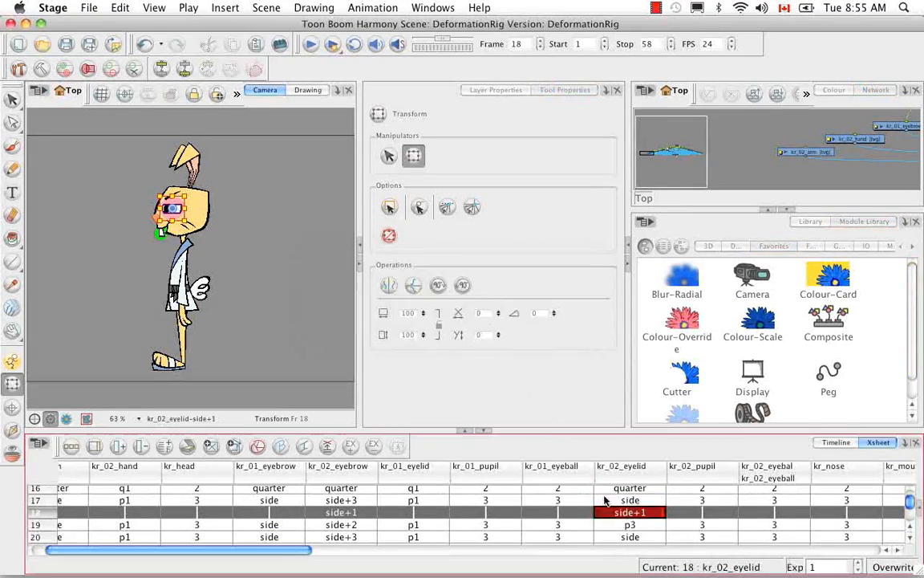
pyautogui.press('Down')
pyautogui.press('super+d')
pyautogui.write('side+2')
pyautogui.press('Return')
# Rename the kr_01_eyelid drawing exposed at frame 1 as front.
pyautogui.scroll(-4, 910, 511)
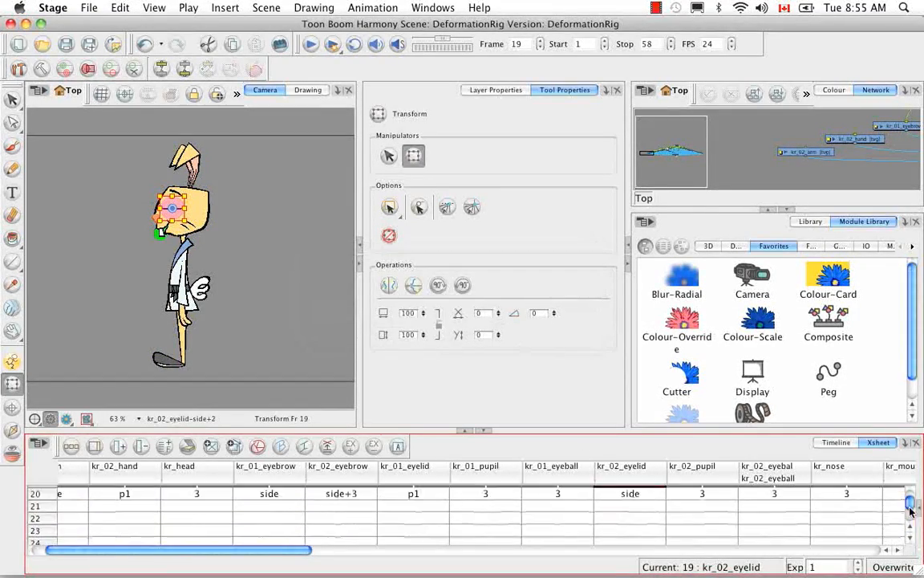
pyautogui.click(910, 528)
pyautogui.click(408, 480)
pyautogui.scroll(5, 413, 489)
pyautogui.click(413, 492)
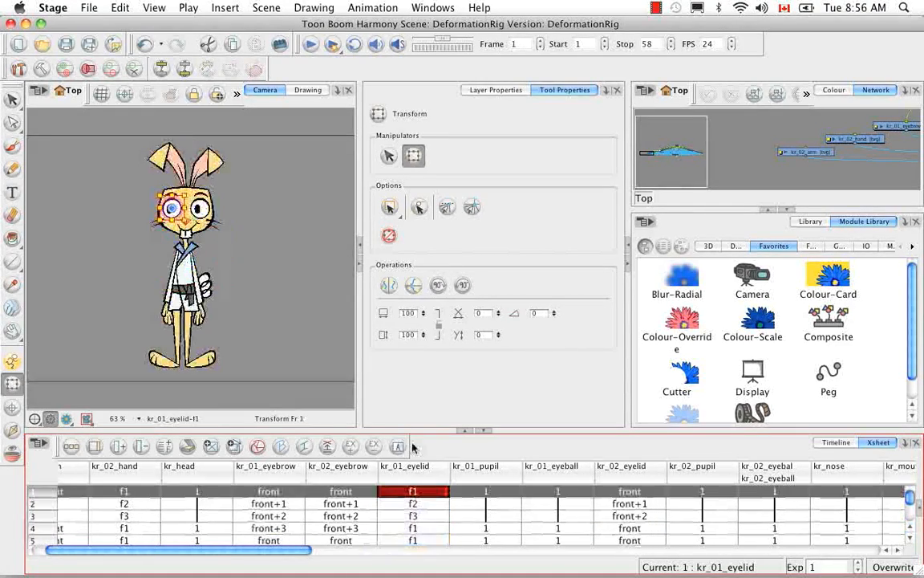
pyautogui.press('super+d')
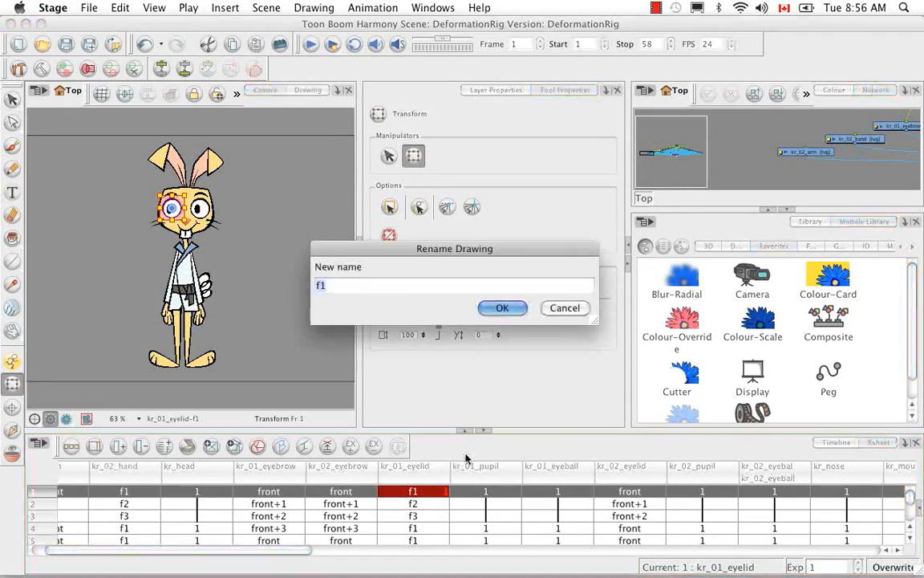
pyautogui.write('front')
pyautogui.press('Return')
# Rename the kr_01_eyelid drawings at frames 2 and 3 as front+1 and front+2.
pyautogui.press('Down')
pyautogui.press('super+d')
pyautogui.write('front+1')
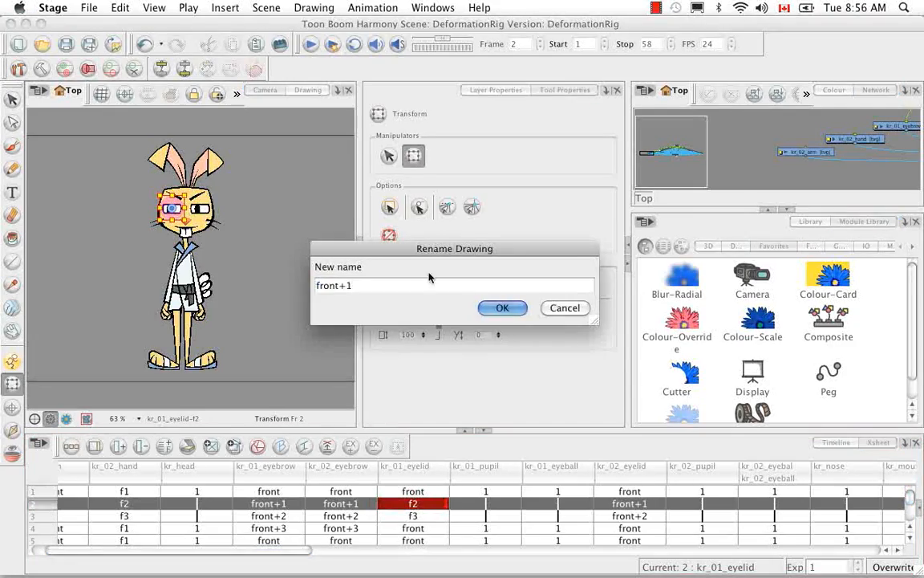
pyautogui.press('Return')
pyautogui.press('Down')
pyautogui.press('super+d')
pyautogui.write('front+2')
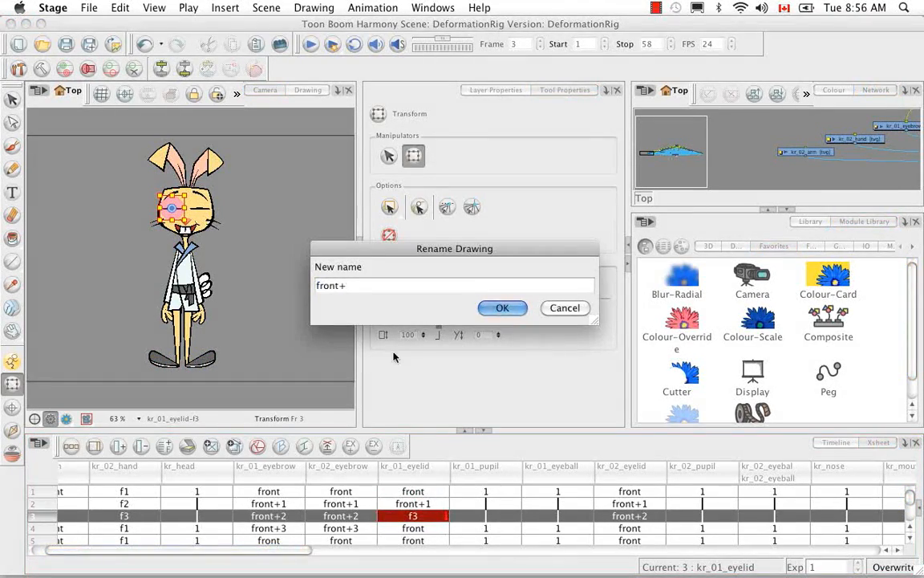
pyautogui.press('Return')
# Rename the kr_01_eyelid drawing exposed at frame 9 as quarter.
pyautogui.scroll(-3, 419, 506)
pyautogui.click(417, 503)
pyautogui.press('super+d')
pyautogui.write('quarter')
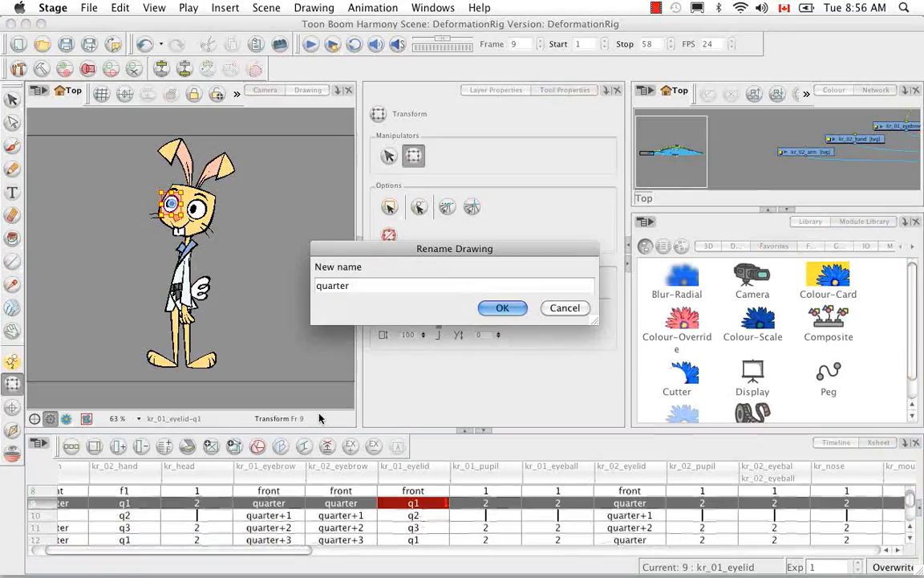
pyautogui.press('super+a')
pyautogui.press('Return')
# Rename the kr_01_eyelid drawings at frames 10 and 11 as quarter+1 and quarter+2.
pyautogui.press('Down')
pyautogui.press('super+d')
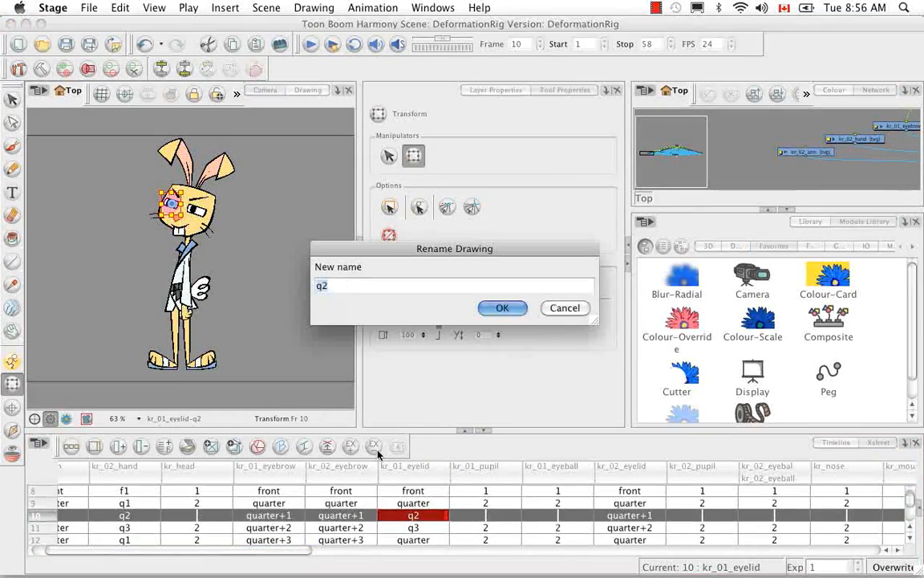
pyautogui.write('quarter+1')
pyautogui.press('Return')
pyautogui.press('Down')
pyautogui.press('super+d')
pyautogui.write('quarter+2')
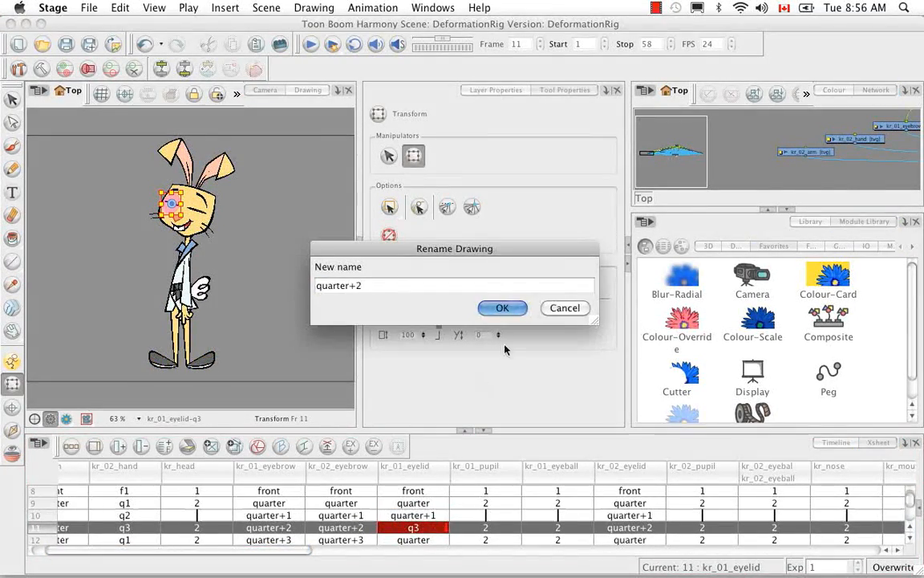
pyautogui.press('Return')
# Rename the kr_01_eyelid drawing exposed at frame 17 as side.
pyautogui.press('Down')
pyautogui.press('Down')
pyautogui.press('Down')
pyautogui.press('Down')
pyautogui.press('Down')
pyautogui.press('Down')
pyautogui.press('super+d')
pyautogui.write('side')
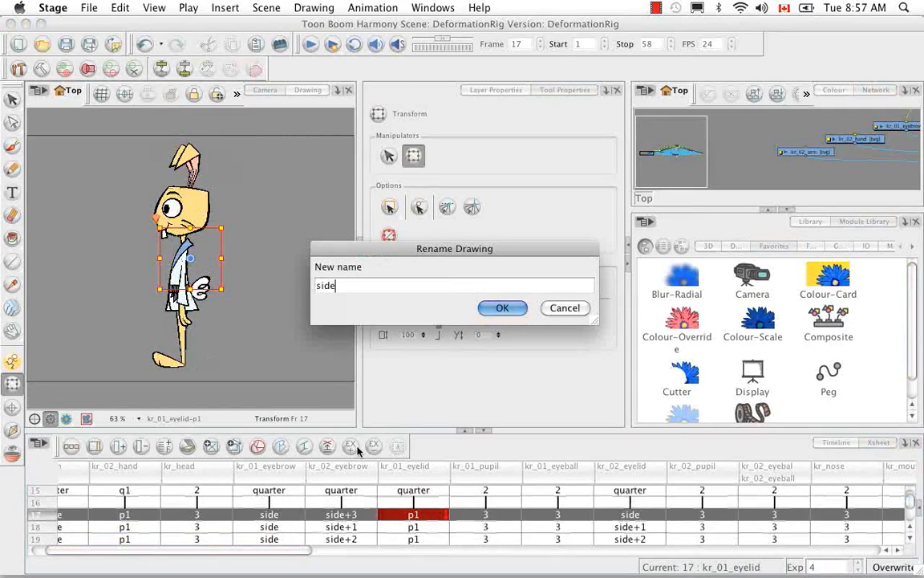
pyautogui.press('Return')
pyautogui.press('Down')
# Rename the kr_mouth drawing exposed at frame 1 as front.
pyautogui.scroll(5, 911, 531)
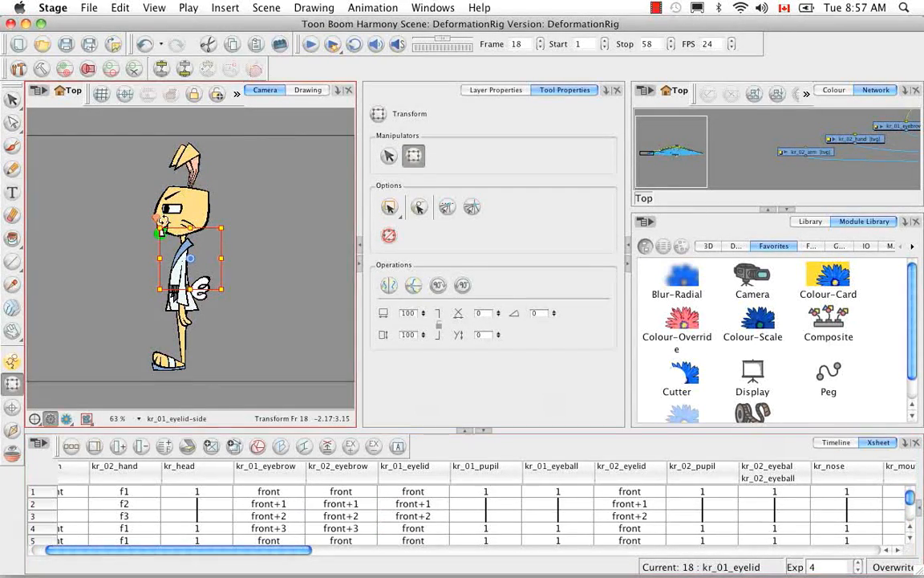
pyautogui.click(145, 193)
pyautogui.click(161, 229)
pyautogui.click(896, 550)
pyautogui.click(348, 491)
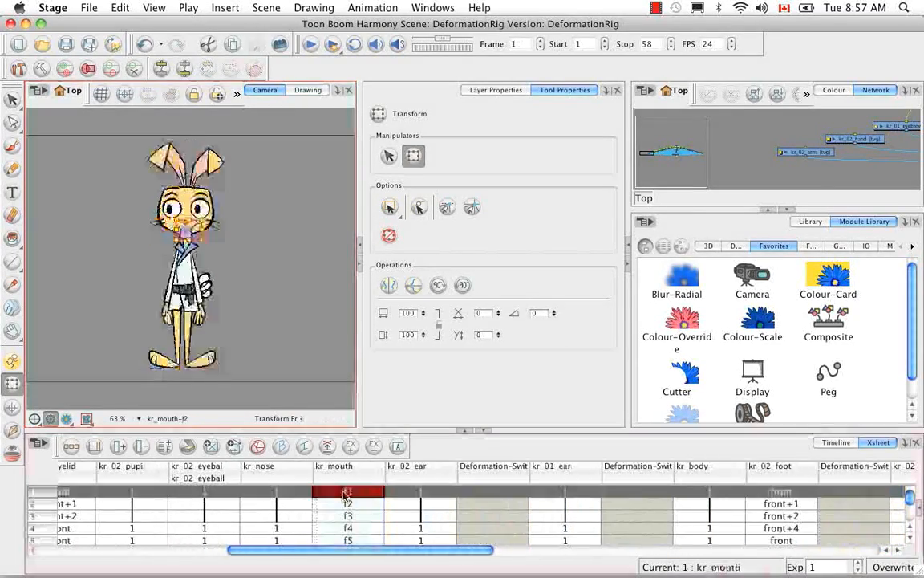
pyautogui.press('super+d')
pyautogui.write('front')
pyautogui.press('super+a')
pyautogui.press('super+c')
pyautogui.click(517, 307)
# Rename the kr_mouth drawings at frames 2 and 3 as front+1 and front+2.
pyautogui.click(348, 503)
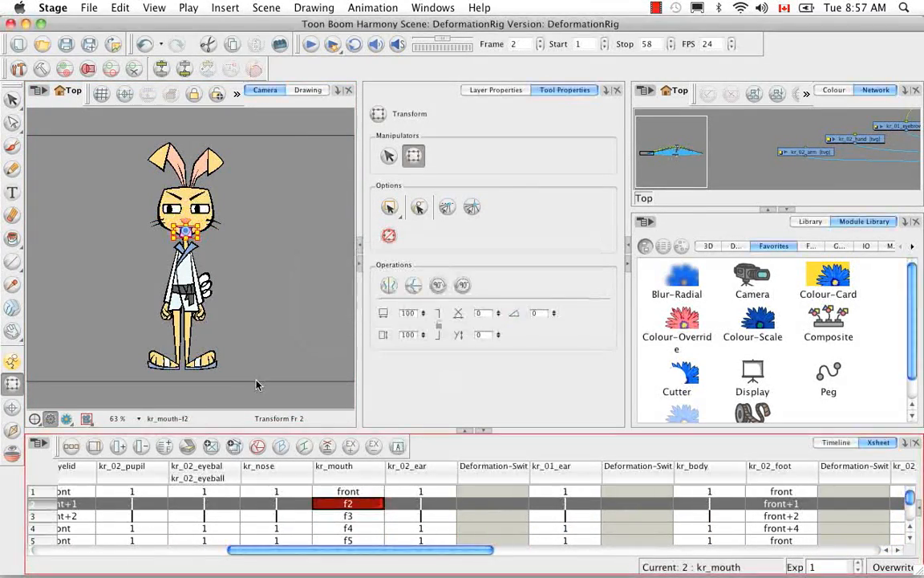
pyautogui.press('super+d')
pyautogui.press('super+v')
pyautogui.write('+1')
pyautogui.press('Return')
pyautogui.press('super+d')
pyautogui.write('front+2')
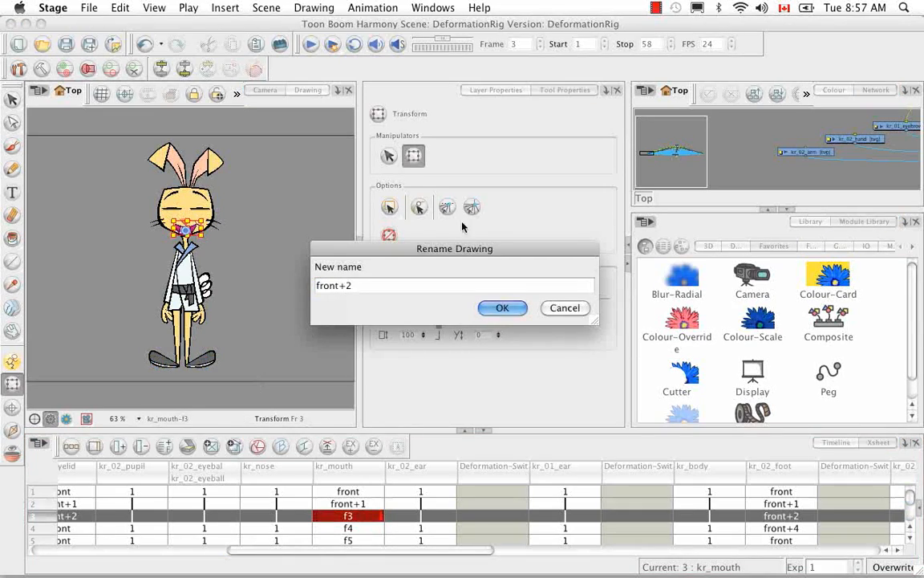
pyautogui.press('Return')
# Rename the kr_mouth drawings at frames 4 and 5 as front+3 and front+4.
pyautogui.press('.')
pyautogui.press('super+d')
pyautogui.write('front+3')
pyautogui.press('Return')
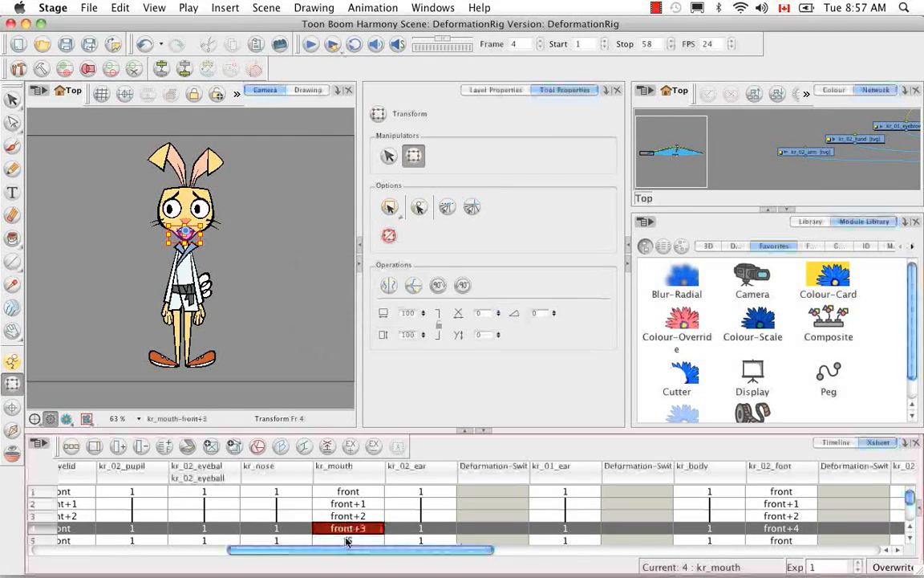
pyautogui.press('.')
pyautogui.press('super+d')
pyautogui.write('front+4')
pyautogui.press('Return')
# Rename the kr_mouth drawings at frames 6, 7 and 8 as front+5, front+6 and front+7.
pyautogui.press('.')
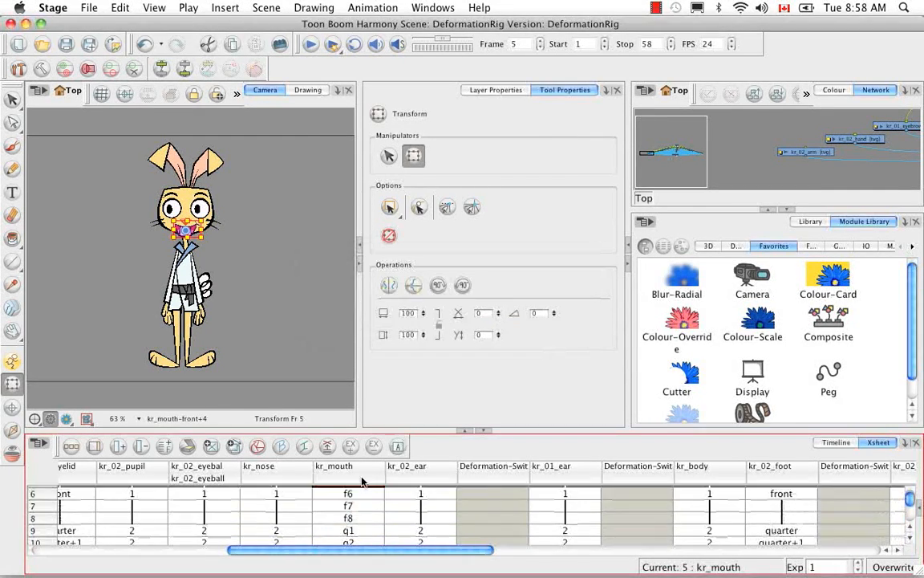
pyautogui.press('super+d')
pyautogui.write('front+5')
pyautogui.press('Return')
pyautogui.press('.')
pyautogui.press('super+d')
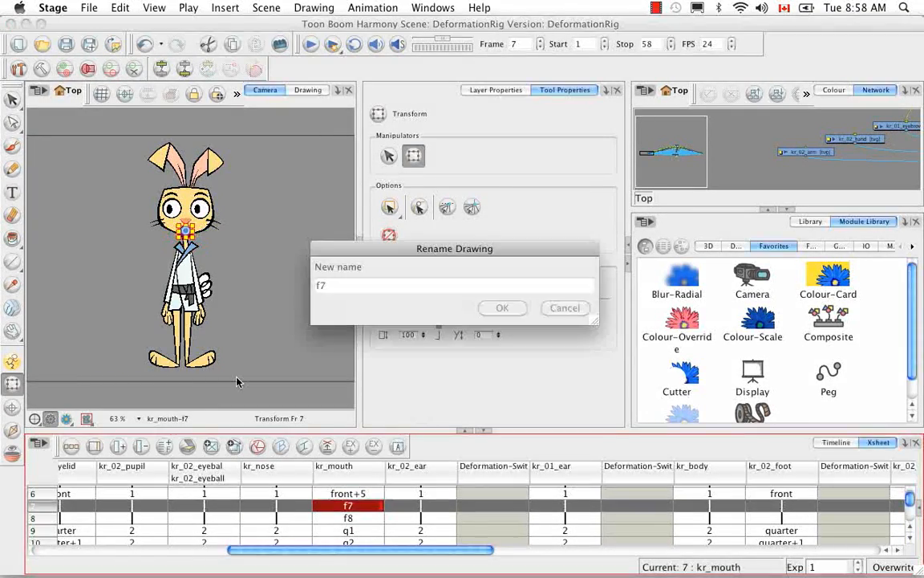
pyautogui.write('front+6')
pyautogui.press('Return')
pyautogui.press('.')
pyautogui.press('super+d')
pyautogui.write('front+7')
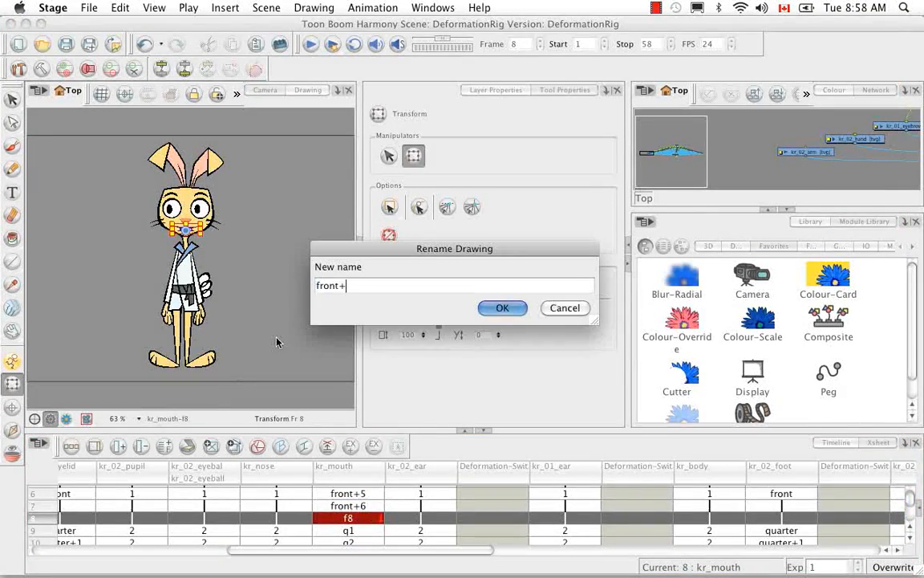
pyautogui.press('Return')
# Rename the kr_mouth drawings at frames 9 and 10 as quarter and quarter+1.
pyautogui.press('.')
pyautogui.press('super+d')
pyautogui.write('quarter')
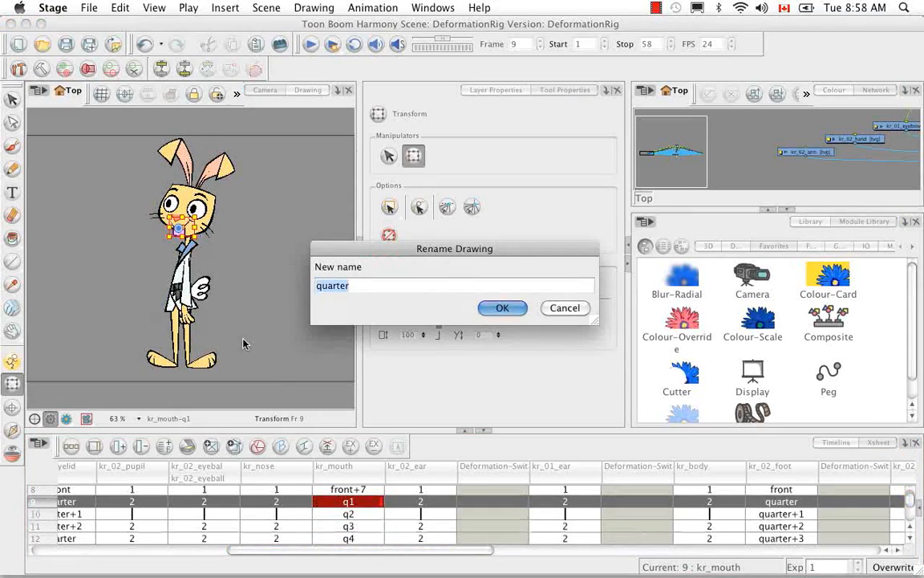
pyautogui.press('Return')
pyautogui.press('.')
pyautogui.press('super+d')
pyautogui.write('quarter+')
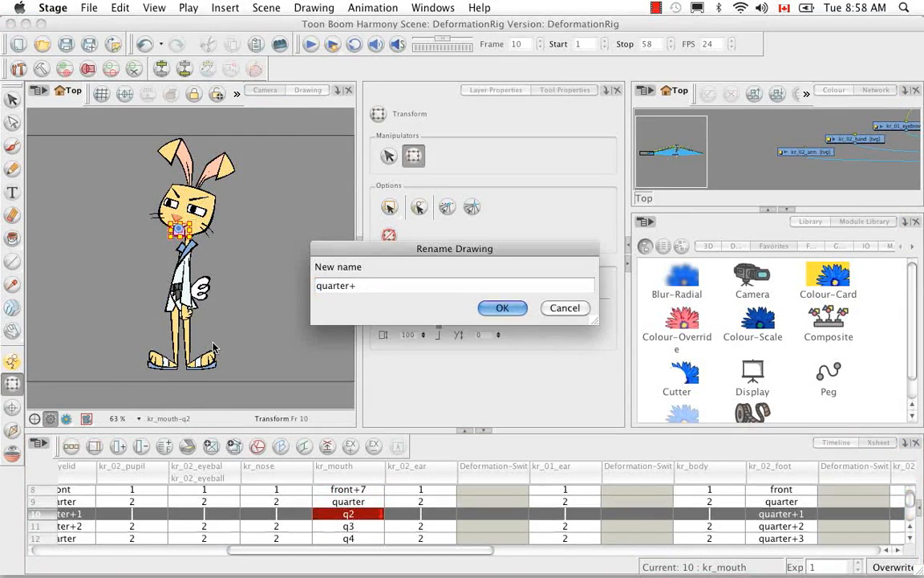
pyautogui.write('1')
pyautogui.press('Return')
# Rename the kr_mouth drawings at frames 11 and 12 as quarter+2 and quarter+3.
pyautogui.press('.')
pyautogui.press('super+d')
pyautogui.write('quarter')
pyautogui.press('Escape')
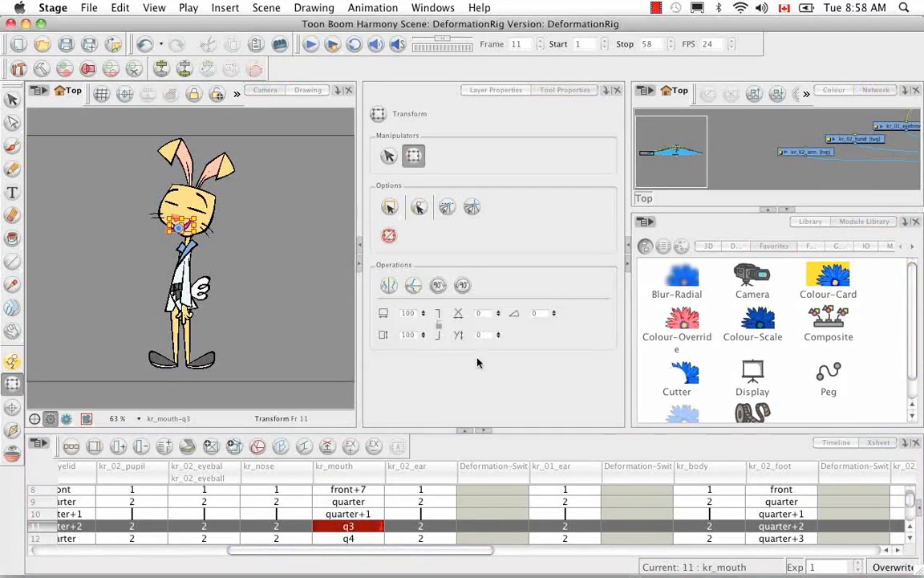
pyautogui.click(348, 538)
pyautogui.press('super+d')
pyautogui.write('quarter+3')
pyautogui.click(514, 313)
# Rename the kr_mouth drawings at frames 13 and 14 as quarter+4 and quarter+5.
pyautogui.click(909, 540)
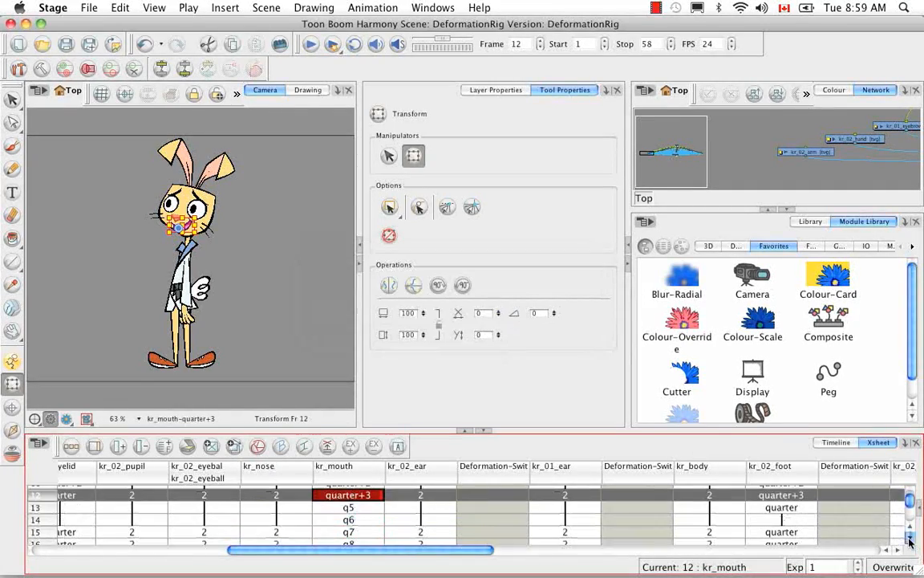
pyautogui.press('.')
pyautogui.press('super+d')
pyautogui.write('quarter+4')
pyautogui.press('Return')
pyautogui.press('.')
pyautogui.press('super+d')
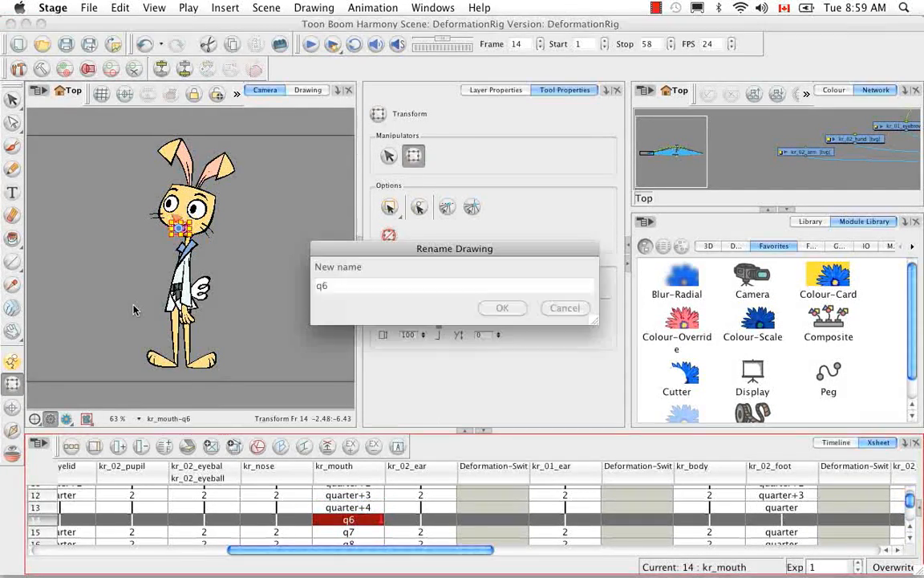
pyautogui.write('quarter+5')
pyautogui.press('Return')
# Rename the kr_mouth drawings at frames 15 and 16 as quarter+6 and quarter+7.
pyautogui.press('.')
pyautogui.press('super+d')
pyautogui.write('quarter')
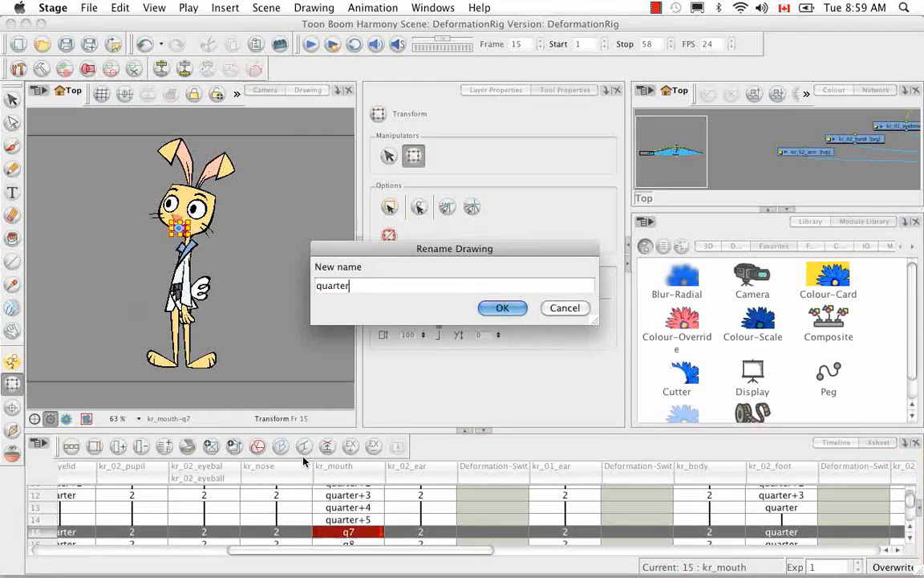
pyautogui.write('+6')
pyautogui.press('Return')
pyautogui.press('.')
pyautogui.press('super+d')
pyautogui.write('quarter+')
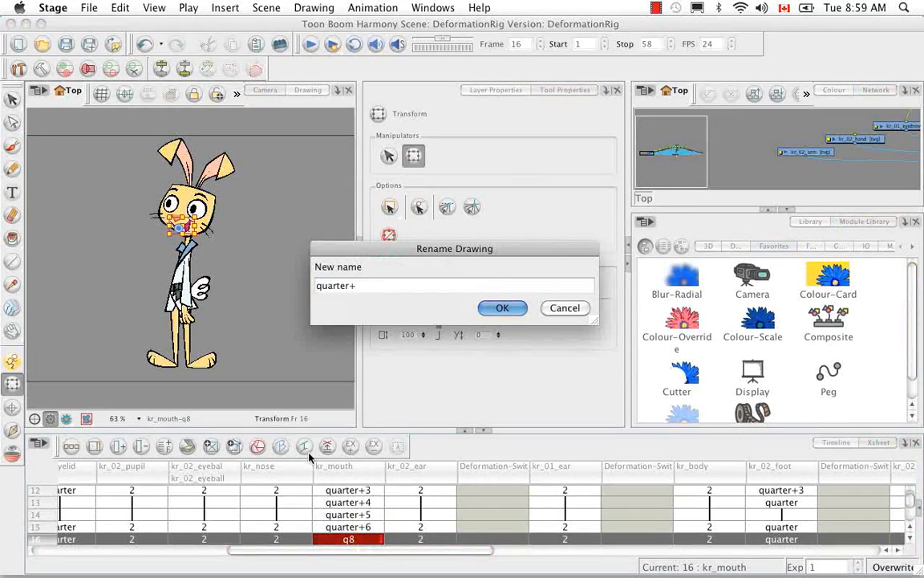
pyautogui.write('7')
pyautogui.press('Return')
# Rename the kr_mouth drawings at frames 17 and 18 as side and side+1.
pyautogui.press('.')
pyautogui.press('super+d')
pyautogui.write('side')
pyautogui.press('Return')
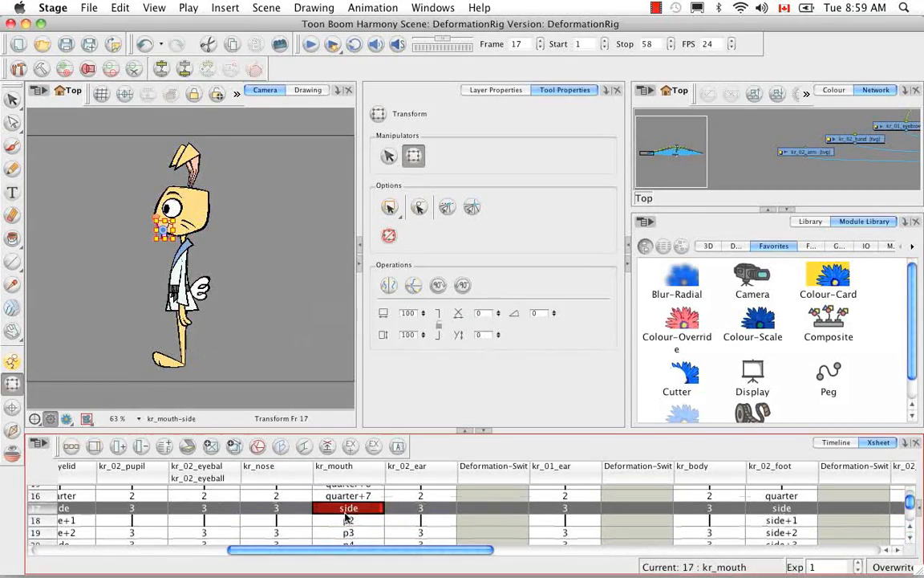
pyautogui.press('.')
pyautogui.press('super+d')
pyautogui.write('side+1')
pyautogui.press('Return')
# Rename the kr_mouth drawings at frames 19 and 20 as side+2 and side+3.
pyautogui.press('.')
pyautogui.press('super+d')
pyautogui.write('side')
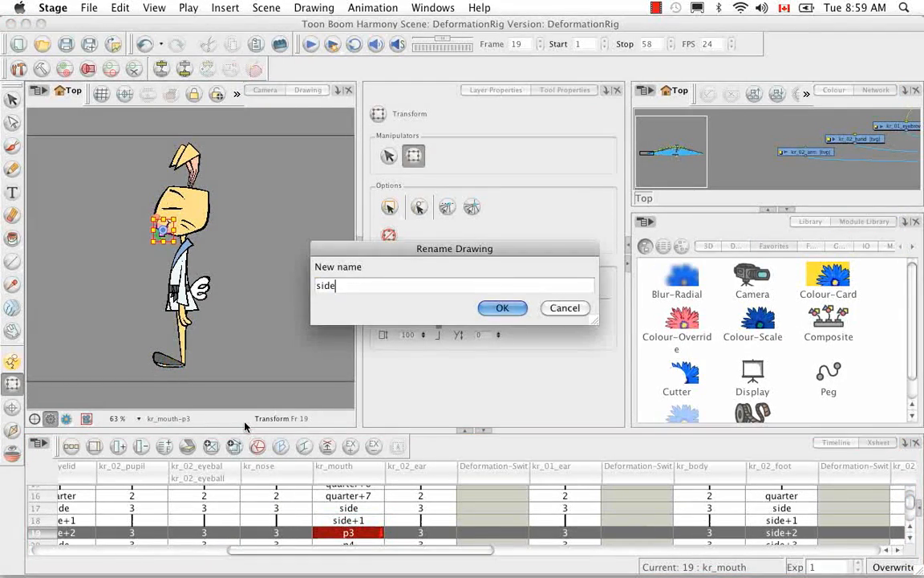
pyautogui.write('+2')
pyautogui.press('Return')
pyautogui.press('.')
pyautogui.press('super+d')
pyautogui.write('quarter')
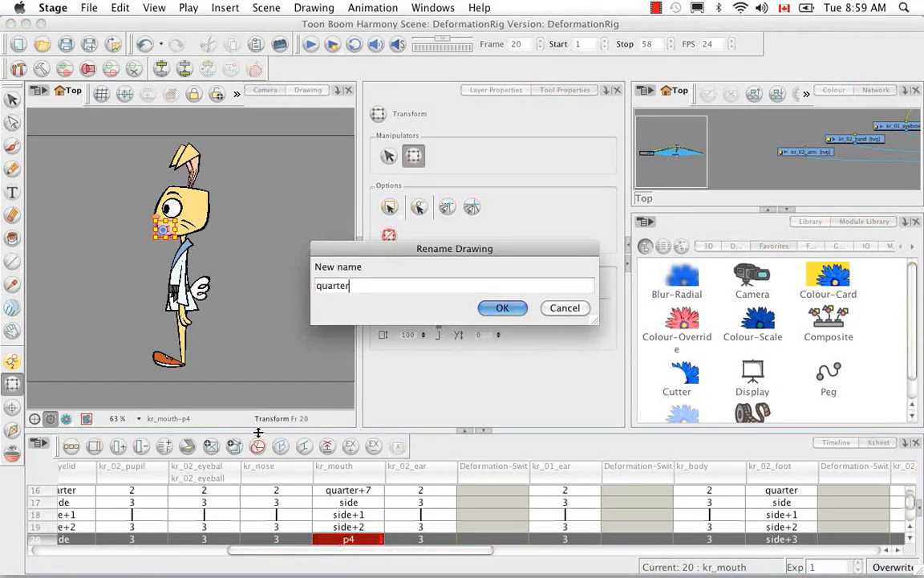
pyautogui.write('side+3')
pyautogui.press('Return')
# Rename the kr_02_hand drawing exposed at frame 1 as front.
pyautogui.scroll(5, 909, 531)
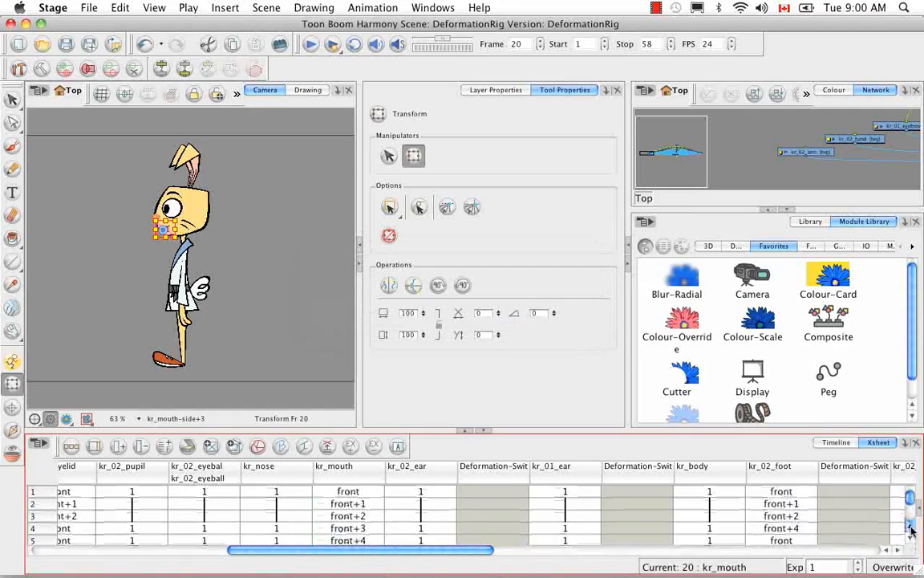
pyautogui.click(184, 318)
pyautogui.hscroll(-1, 178, 481)
pyautogui.click(175, 492)
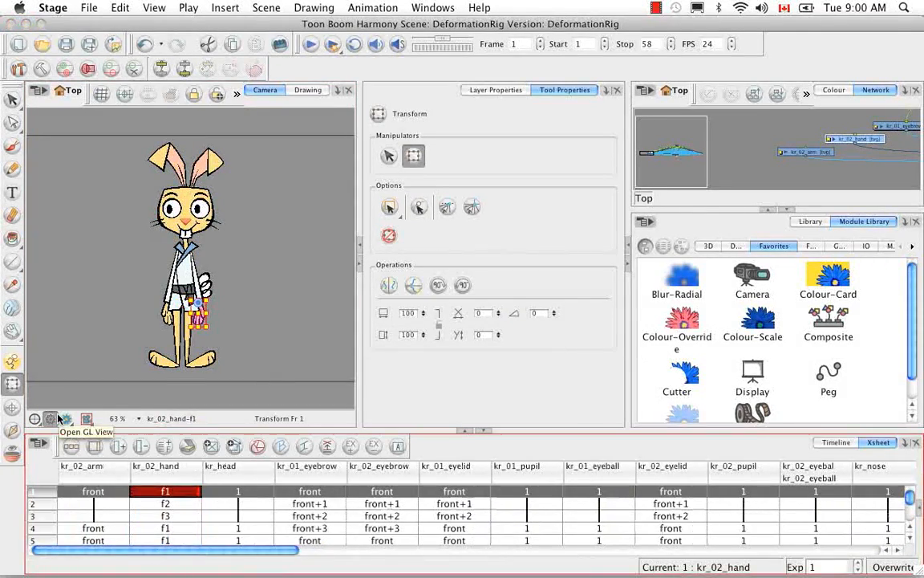
pyautogui.press('super+d')
pyautogui.write('front')
pyautogui.press('Return')
# Rename the kr_02_hand drawings at frames 2 and 3 as front+1 and front+2.
pyautogui.press('.')
pyautogui.press('super+d')
pyautogui.write('front+1')
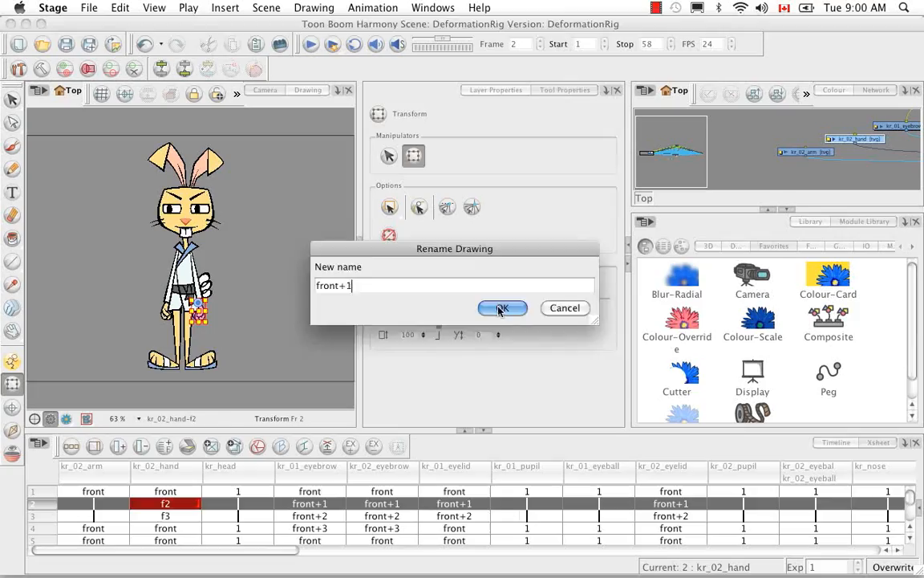
pyautogui.press('Return')
pyautogui.press('.')
pyautogui.press('super+d')
pyautogui.write('front+2')
pyautogui.press('Return')
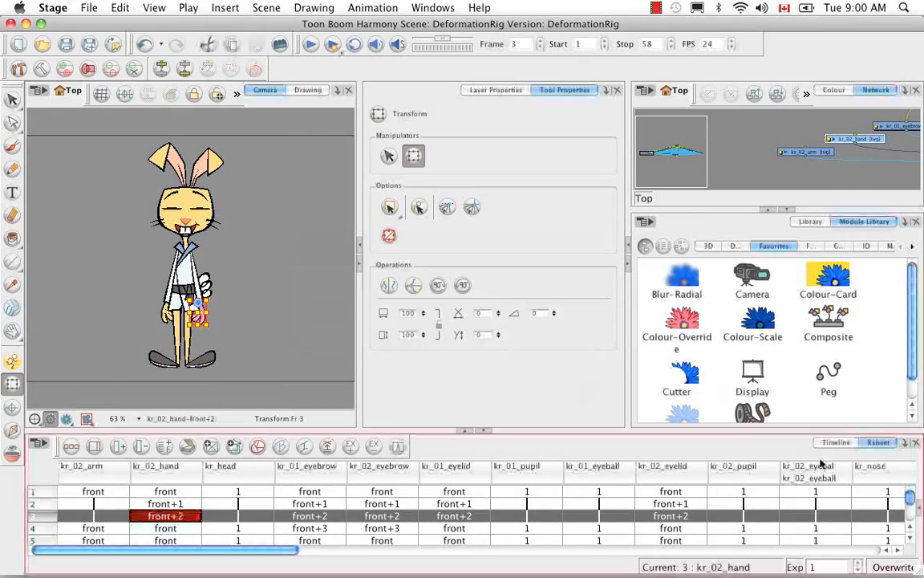
# Rename the kr_02_hand drawing exposed at frame 9 as quarter.
pyautogui.scroll(-3, 911, 542)
pyautogui.click(170, 503)
pyautogui.press('super+d')
pyautogui.write('quarter')
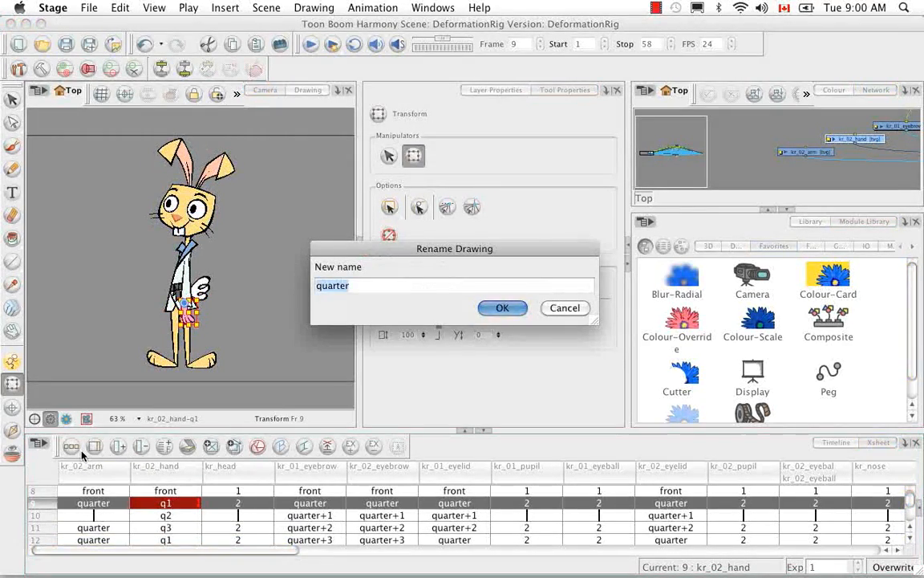
pyautogui.press('Return')
# Rename the kr_02_hand drawings at frames 10 and 11 as quarter+1 and quarter+2.
pyautogui.press('.')
pyautogui.press('super+d')
pyautogui.write('quarter+1')
pyautogui.press('Return')
pyautogui.press('.')
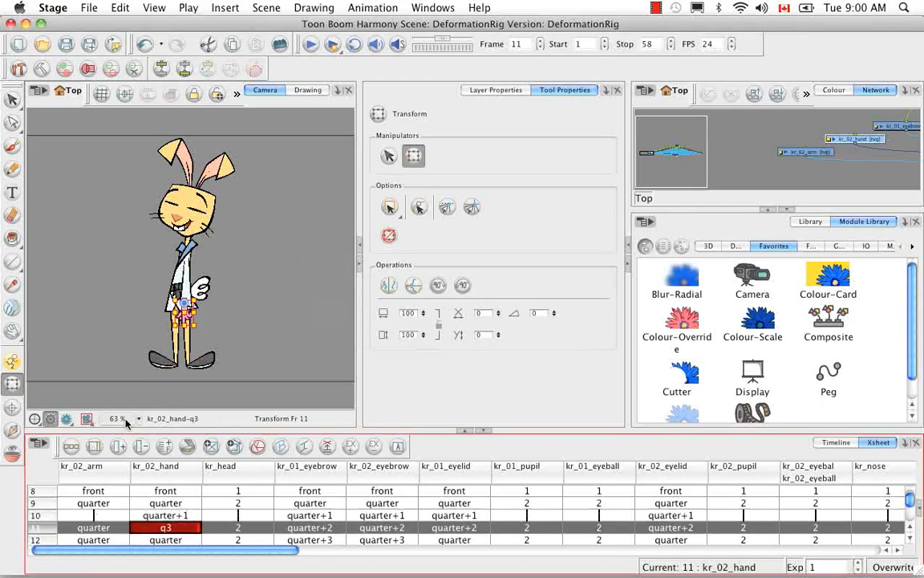
pyautogui.press('super+d')
pyautogui.write('quarter+2')
pyautogui.press('Return')
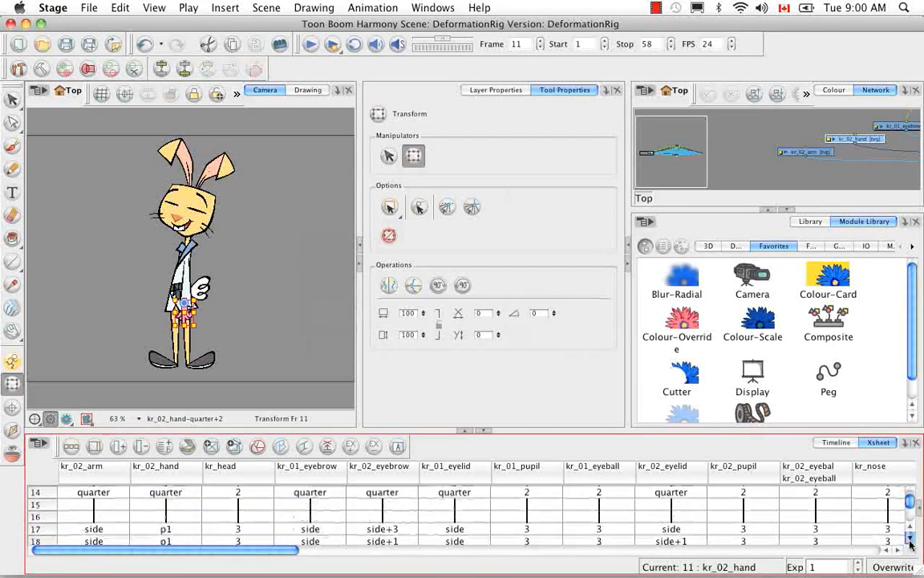
# Rename the kr_02_hand drawing exposed at frame 17 as side.
pyautogui.press('super+d')
pyautogui.write('side')
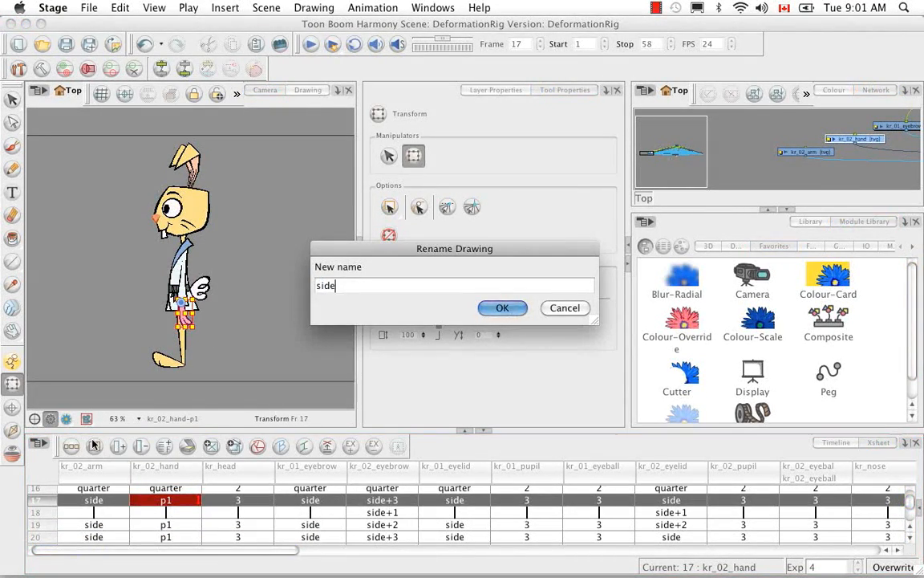
pyautogui.press('super+a')
pyautogui.click(514, 308)
# Rename the kr_01_hand drawing exposed at frame 1 as front.
pyautogui.moveTo(909, 501); pyautogui.dragTo(909, 492)
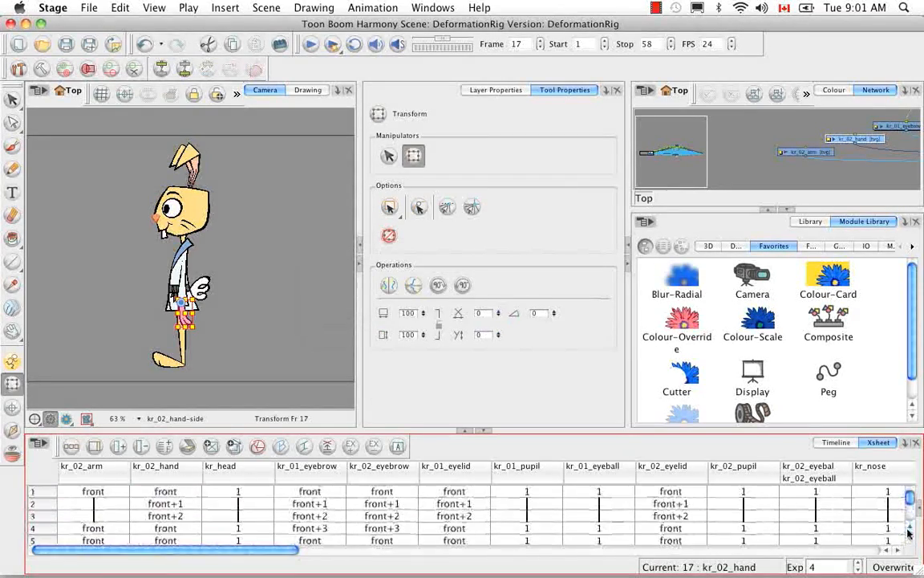
pyautogui.click(173, 492)
pyautogui.click(167, 314)
pyautogui.moveTo(526, 551); pyautogui.dragTo(648, 554)
pyautogui.click(500, 489)
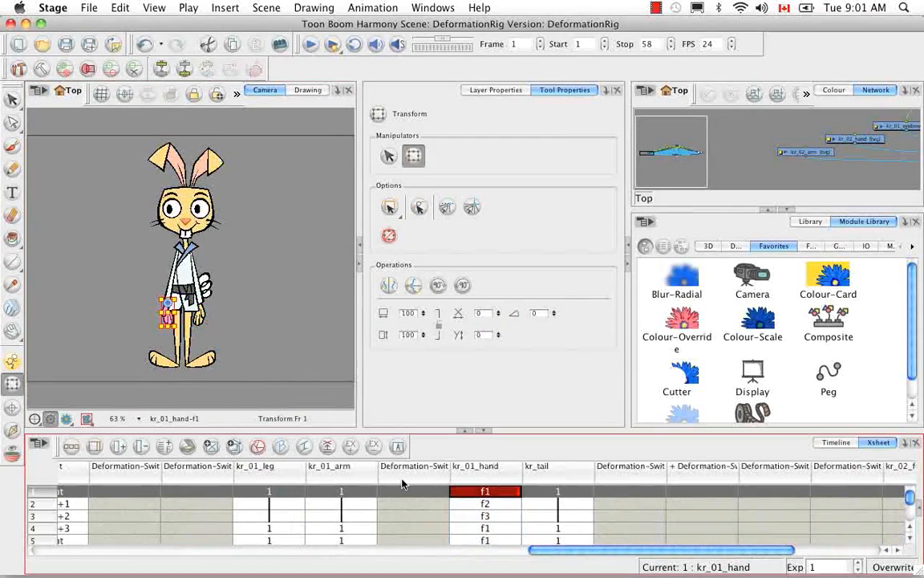
pyautogui.press('super+d')
pyautogui.write('front')
pyautogui.press('super+a')
pyautogui.press('Return')
# Rename the kr_01_hand drawings at frames 2 and 3 as front+1 and front+2.
pyautogui.press('.')
pyautogui.press('super+d')
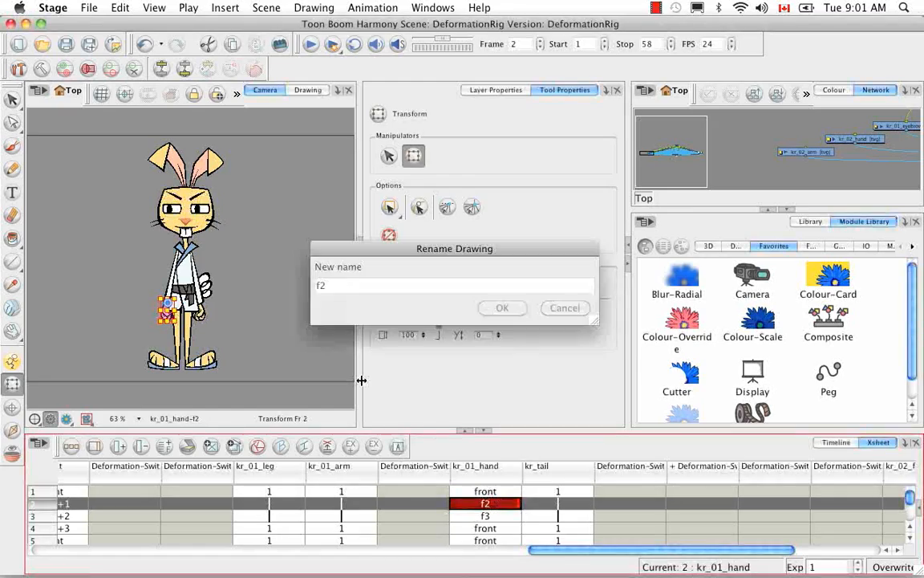
pyautogui.write('front+1')
pyautogui.press('Return')
pyautogui.press('.')
pyautogui.press('super+d')
pyautogui.write('front+2')
pyautogui.press('Return')
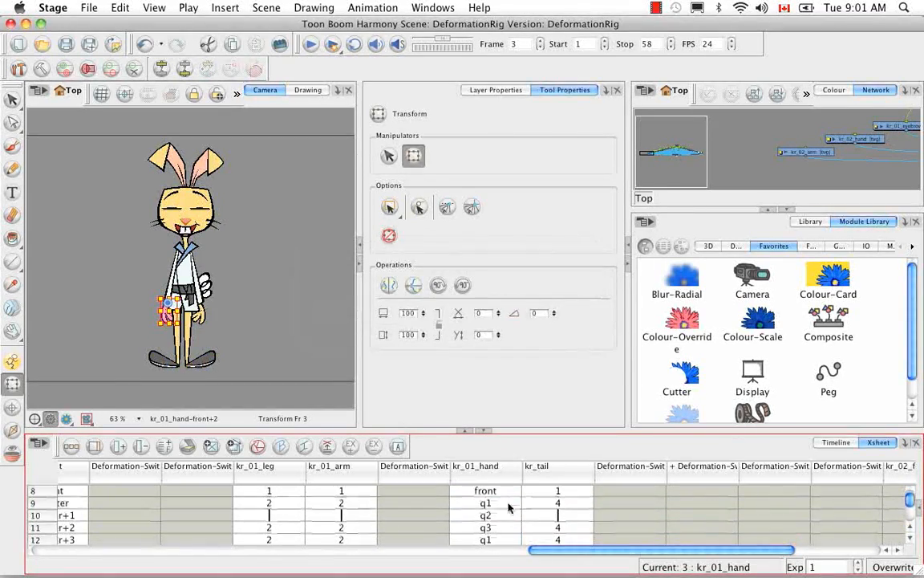
# Rename the kr_01_hand drawing exposed at frame 9 as quarter.
pyautogui.press('.')
pyautogui.press('super+d')
pyautogui.write('q2')
pyautogui.press('super+a')
pyautogui.press('Return')
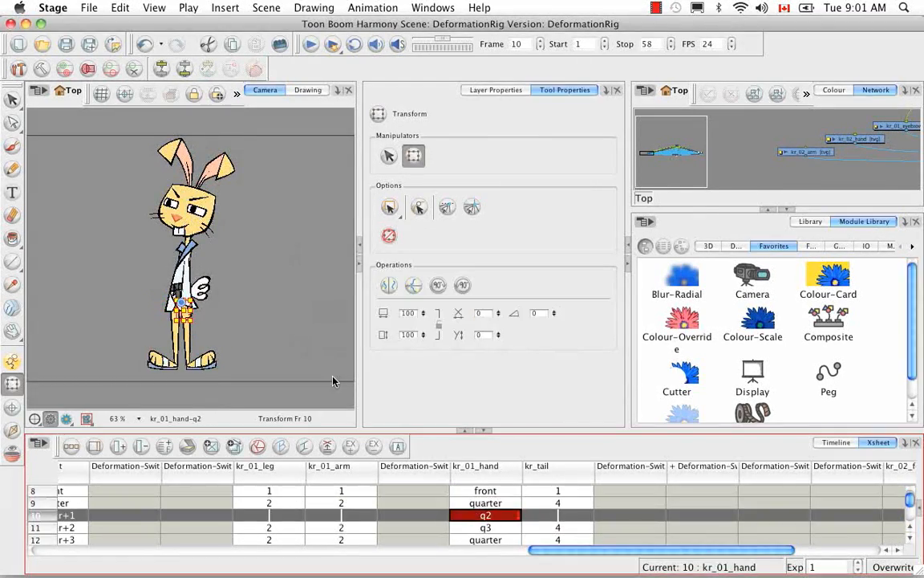
# Rename the kr_01_hand drawing exposed at frame 10 as quarter+1.
pyautogui.press('super+d')
pyautogui.press('BackSpace')
pyautogui.write('quarter')
pyautogui.press('super+a')
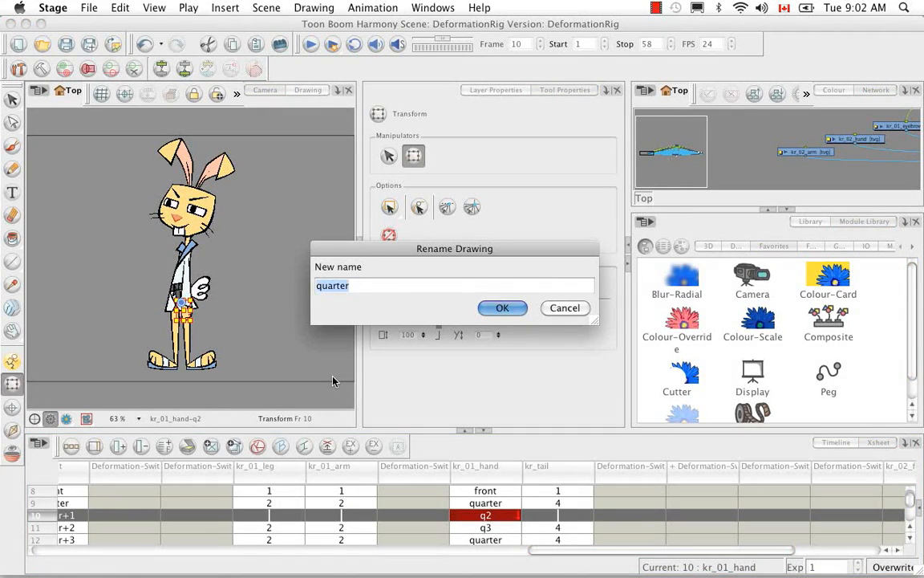
pyautogui.press('Right')
pyautogui.write('+1')
pyautogui.press('Return')
# Rename the kr_01_hand drawing exposed at frame 11 as quarter+2.
pyautogui.press('.')
pyautogui.press('super+d')
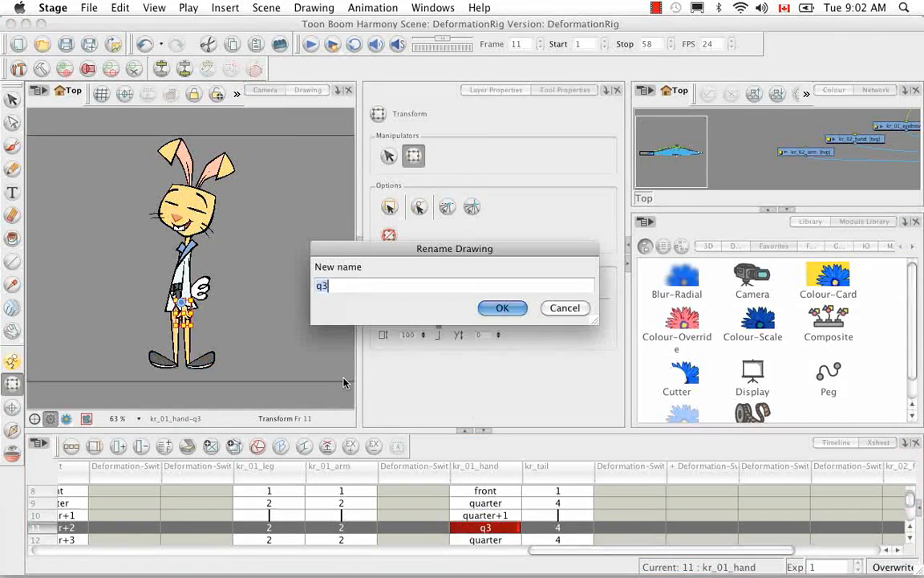
pyautogui.write('quarter+2')
pyautogui.press('Return')
# Rename the kr_01_hand drawing exposed at frame 17 as side.
pyautogui.press('.')
pyautogui.press('.')
pyautogui.press('super+d')
pyautogui.write('side')
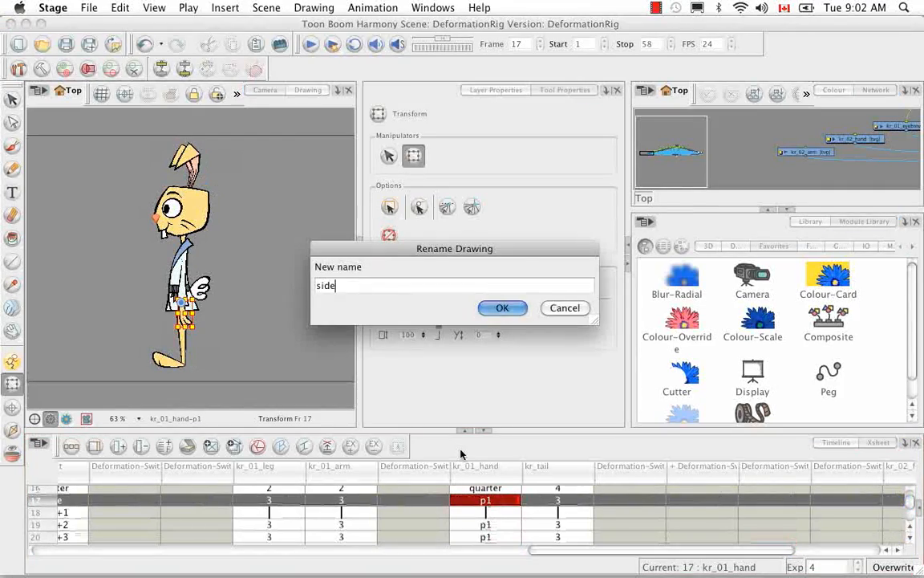
pyautogui.press('super+a')
pyautogui.press('Return')
# Rename the kr_02_foot drawing exposed at frame 4 as front+3.
pyautogui.scroll(5, 461, 455)
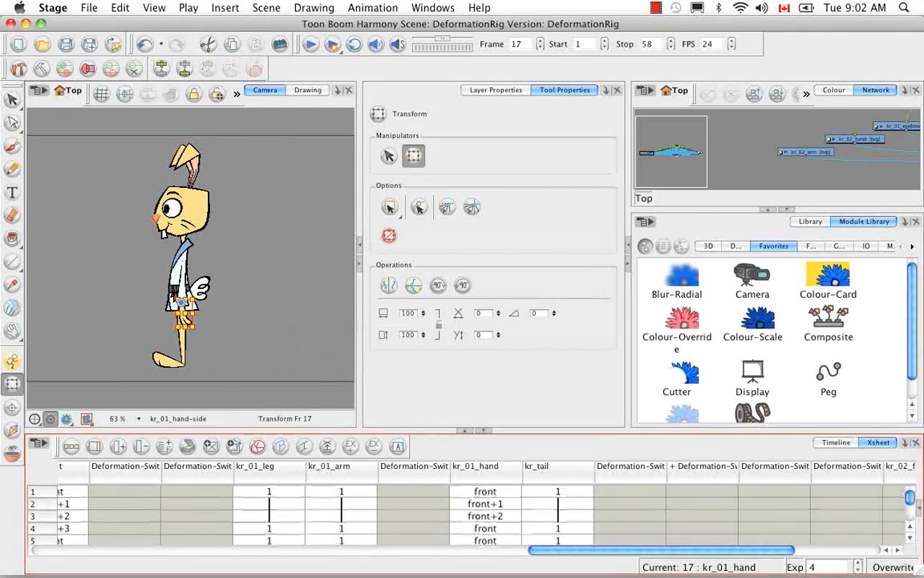
pyautogui.click(162, 361)
pyautogui.moveTo(513, 550); pyautogui.dragTo(415, 550)
pyautogui.click(386, 528)
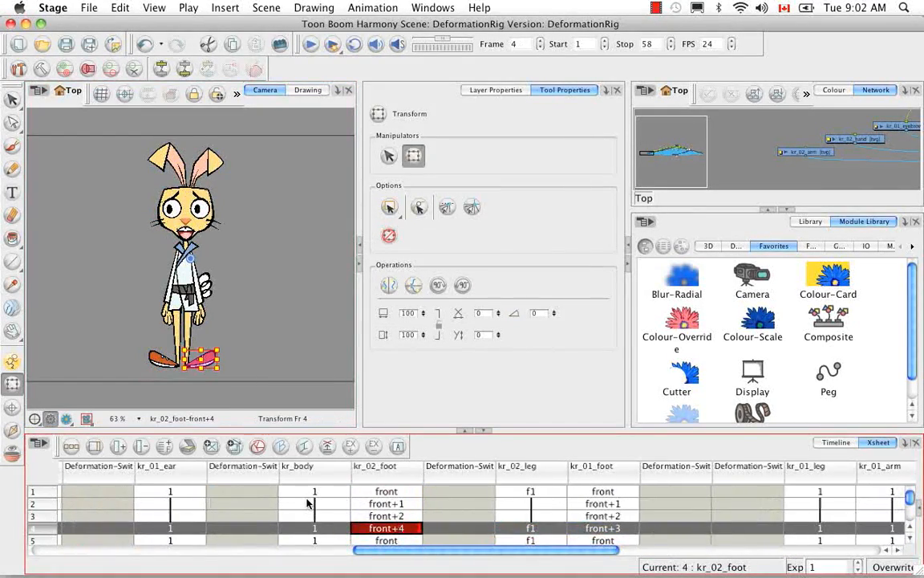
pyautogui.press('super+d')
pyautogui.write('front+3')
pyautogui.press('Return')
# Collapse the Module Library view to enlarge the Network view, and switch from the Xsheet to the Timeline.
pyautogui.moveTo(537, 551)
pyautogui.mouseDown()
pyautogui.moveTo(485, 552)
pyautogui.moveTo(483, 563)
pyautogui.moveTo(444, 567)
pyautogui.moveTo(219, 568)
pyautogui.moveTo(444, 567)
pyautogui.mouseUp()
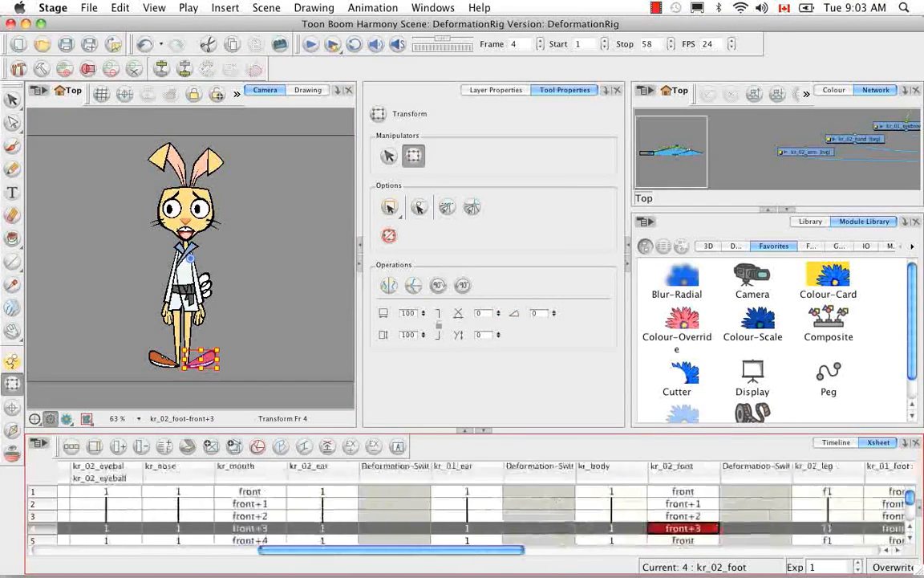
pyautogui.moveTo(391, 550); pyautogui.dragTo(446, 550)
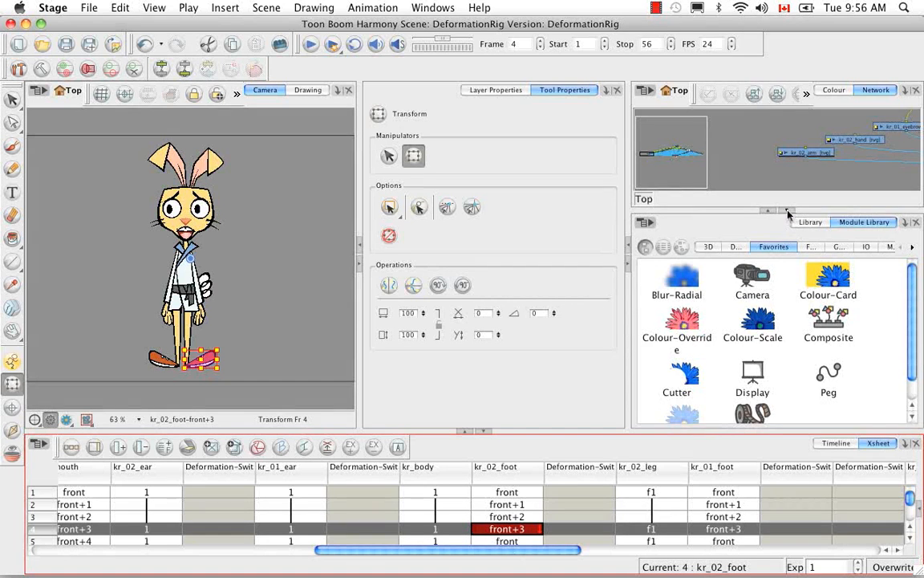
pyautogui.click(788, 211)
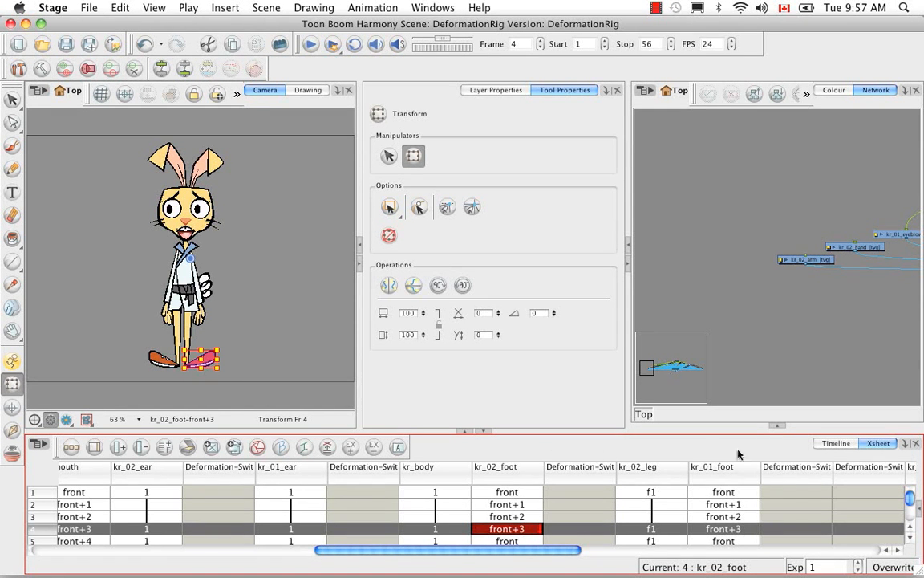
pyautogui.click(836, 444)
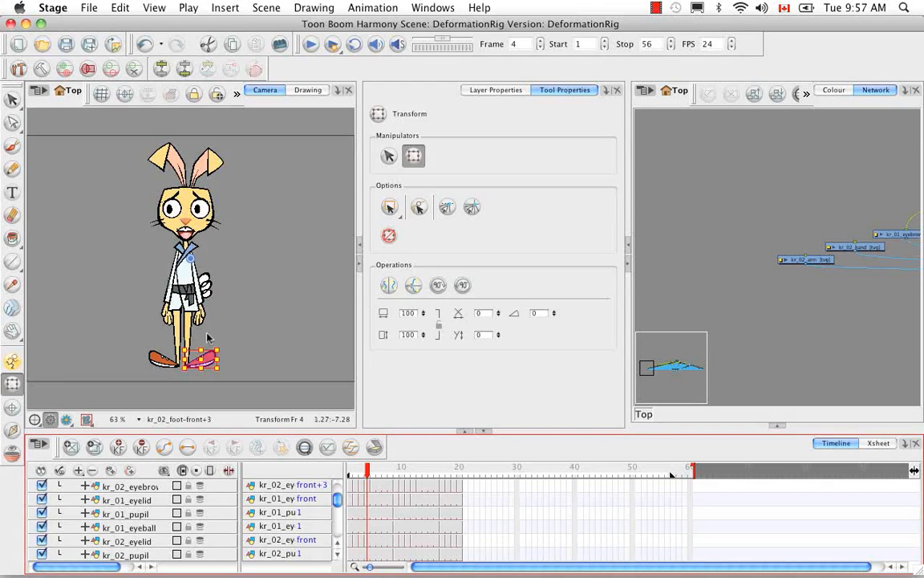
# Build a two-bone deformation chain on kr_01_arm at frame 1 with the Rigging tool, running from shoulder through elbow to wrist.
pyautogui.click(171, 289)
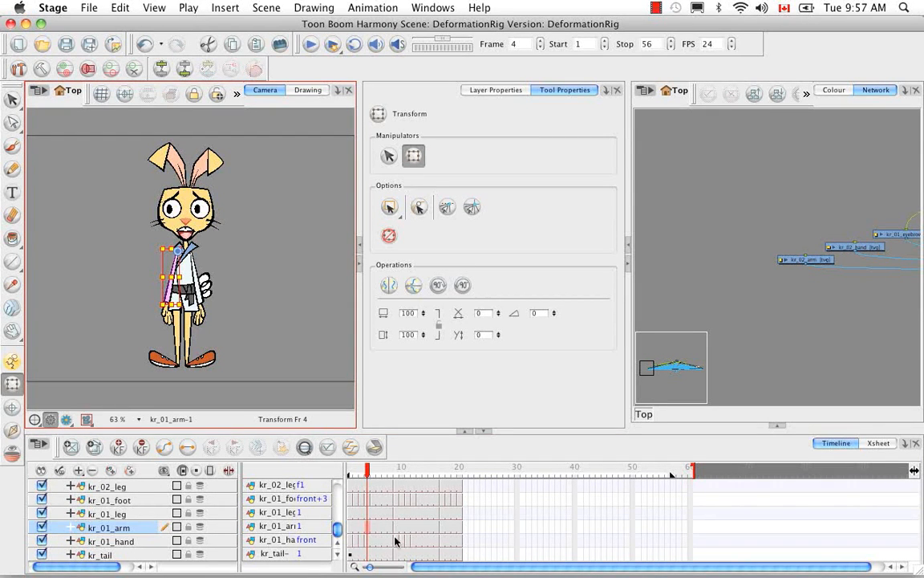
pyautogui.click(347, 472)
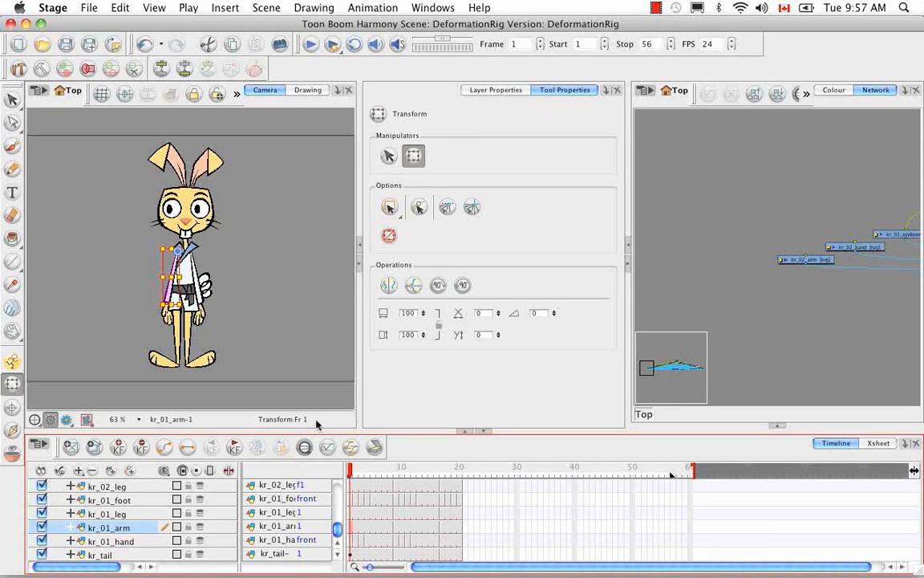
pyautogui.scroll(1, 252, 416)
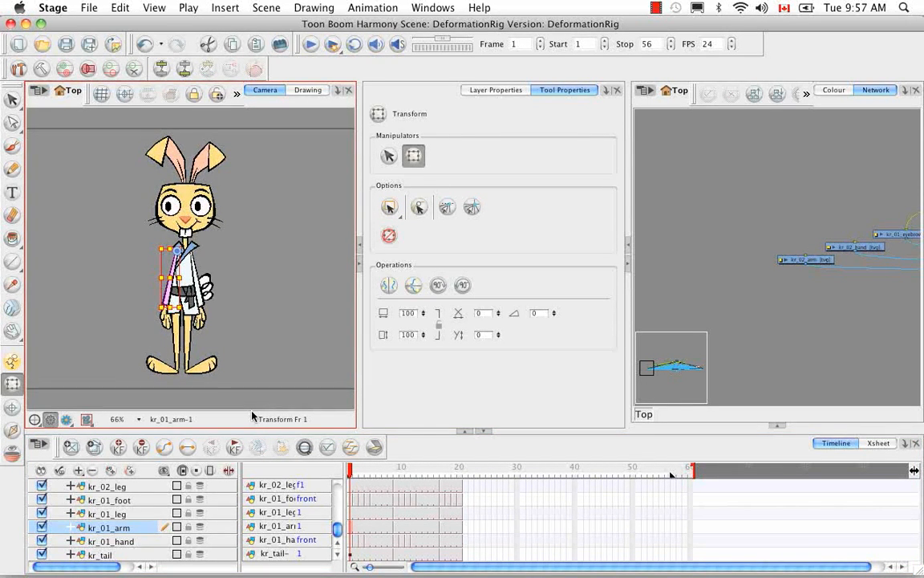
pyautogui.press('2')
pyautogui.press('2')
pyautogui.press('2')
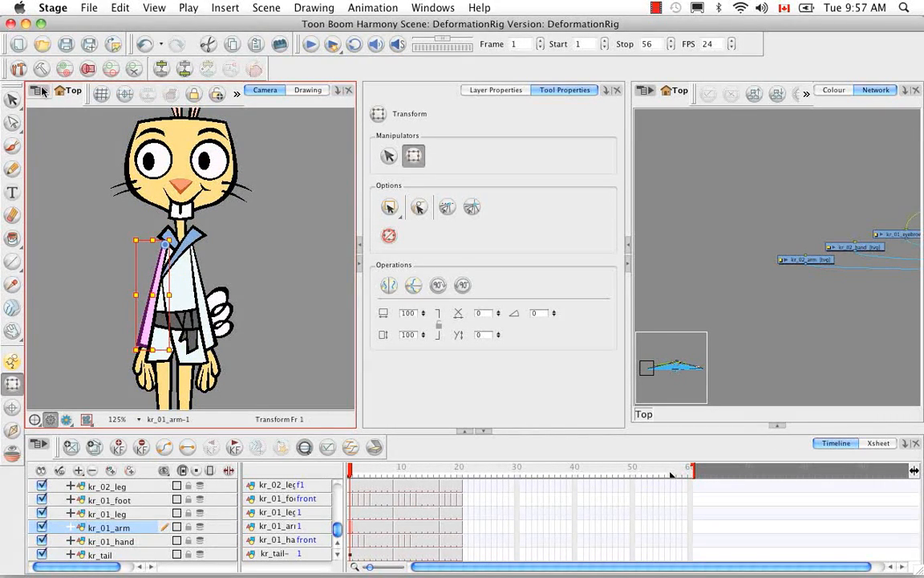
pyautogui.click(19, 70)
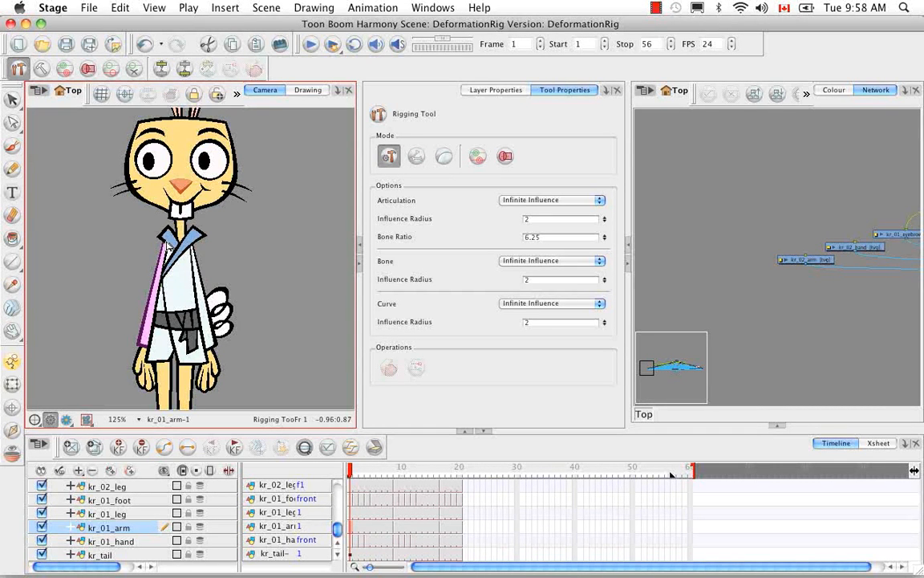
pyautogui.click(151, 241)
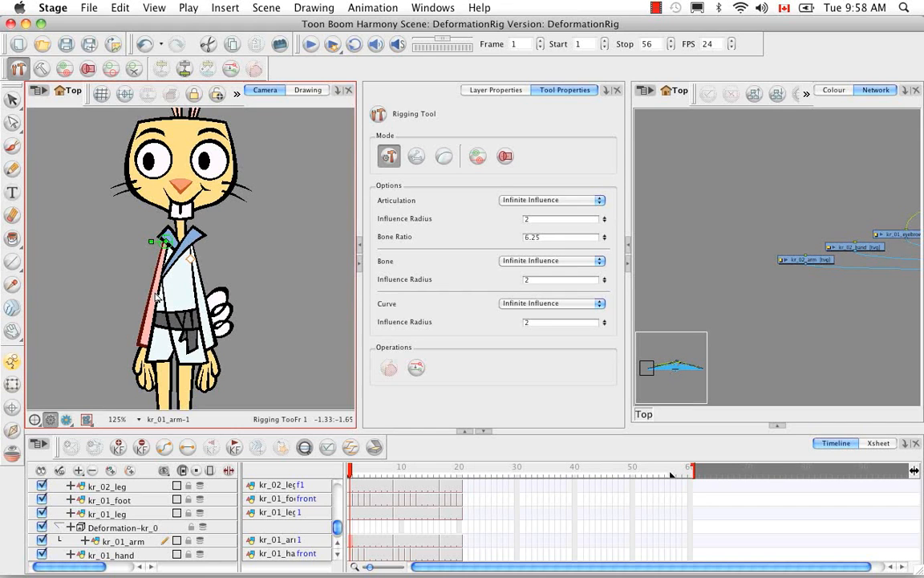
pyautogui.click(140, 349)
pyautogui.click(140, 352)
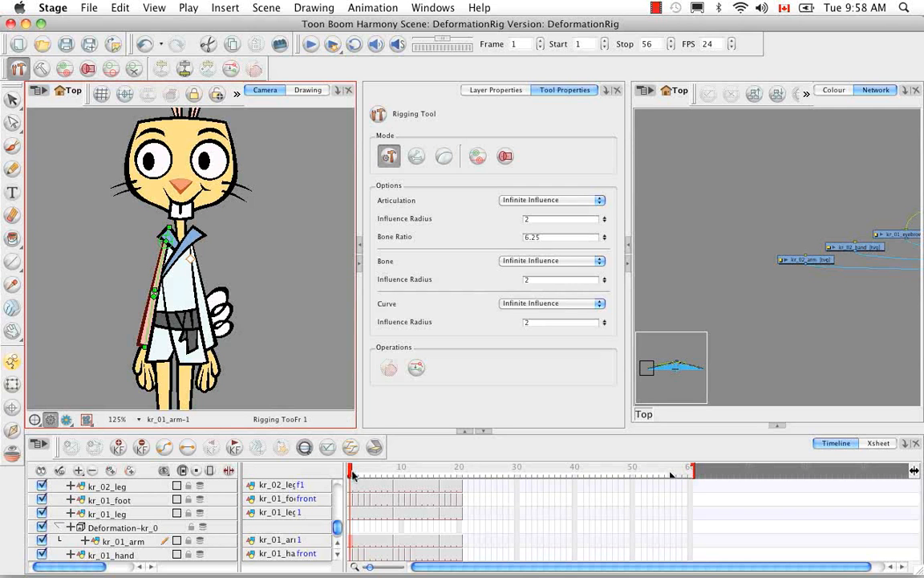
# Go to frame 9 and hide the kr_body and kr_01_leg layers to expose the kr_01_arm drawing.
pyautogui.moveTo(351, 475); pyautogui.dragTo(395, 471)
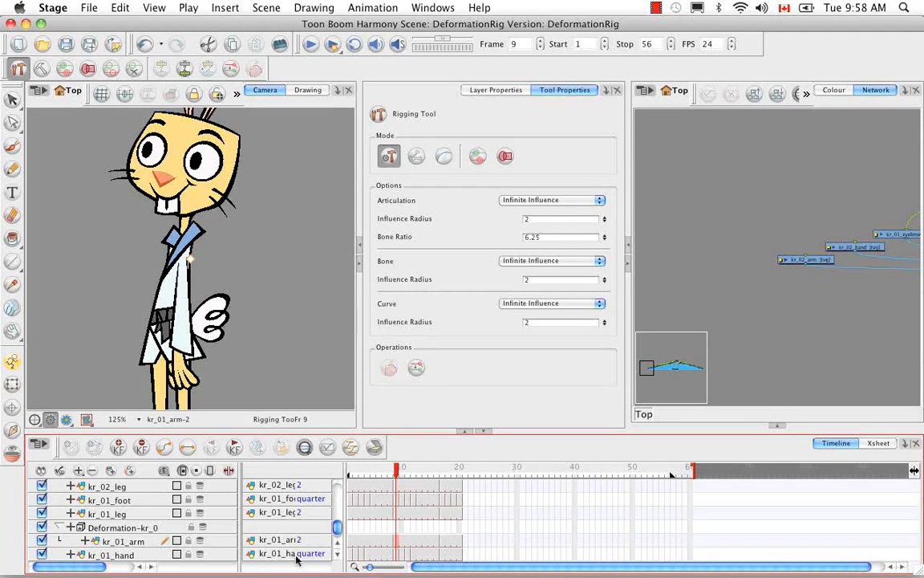
pyautogui.click(338, 560)
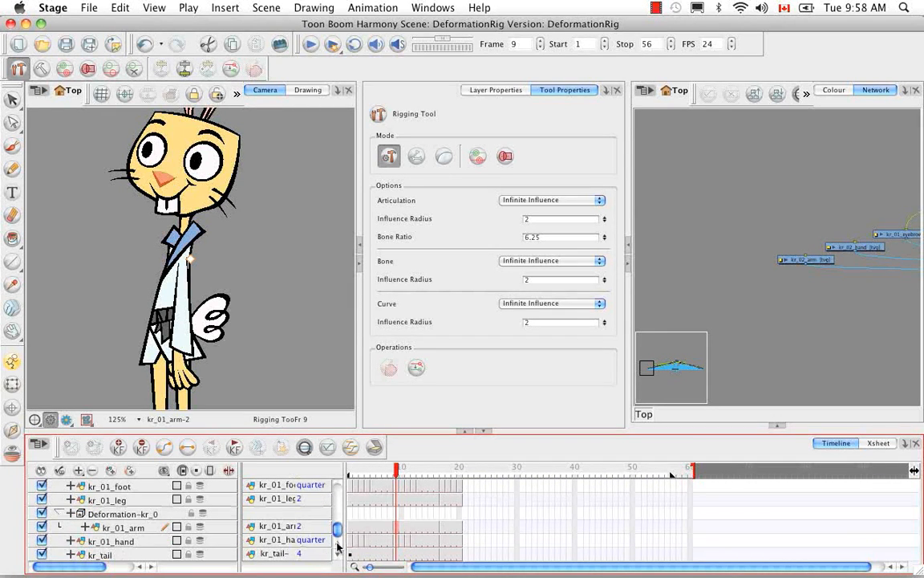
pyautogui.scroll(5, 337, 546)
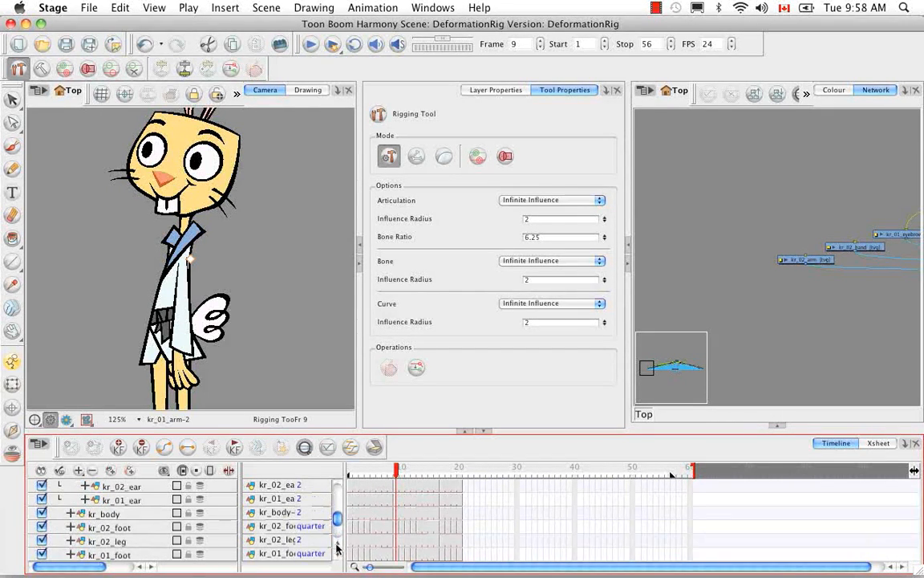
pyautogui.click(42, 514)
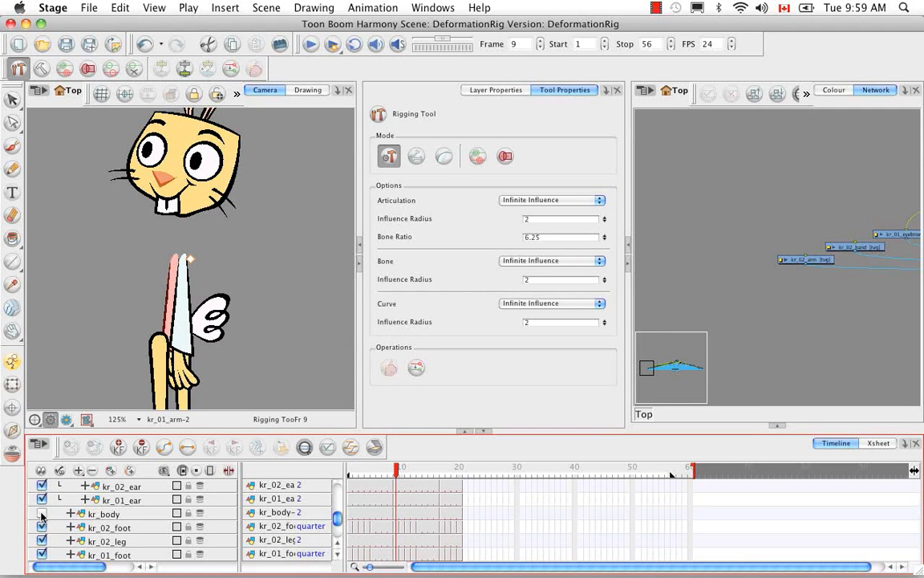
pyautogui.click(338, 557)
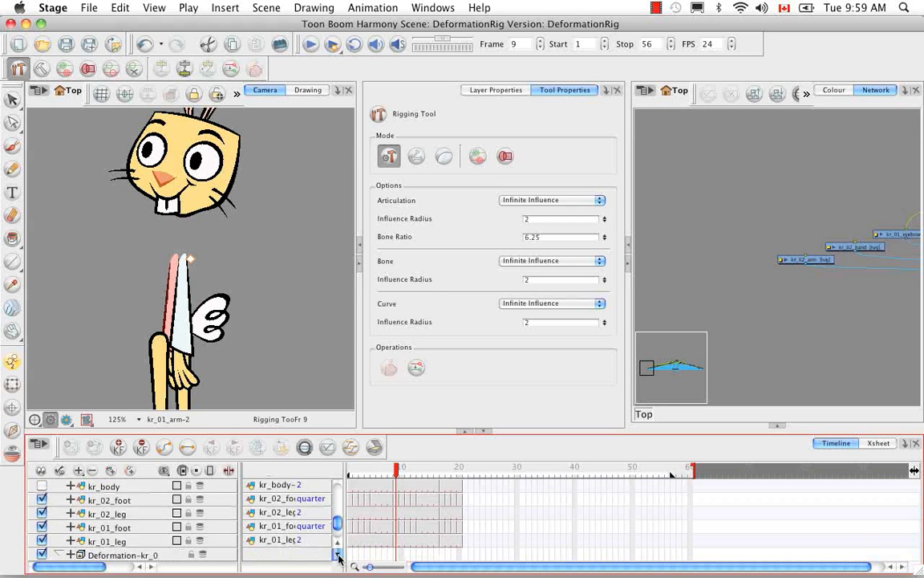
pyautogui.click(42, 541)
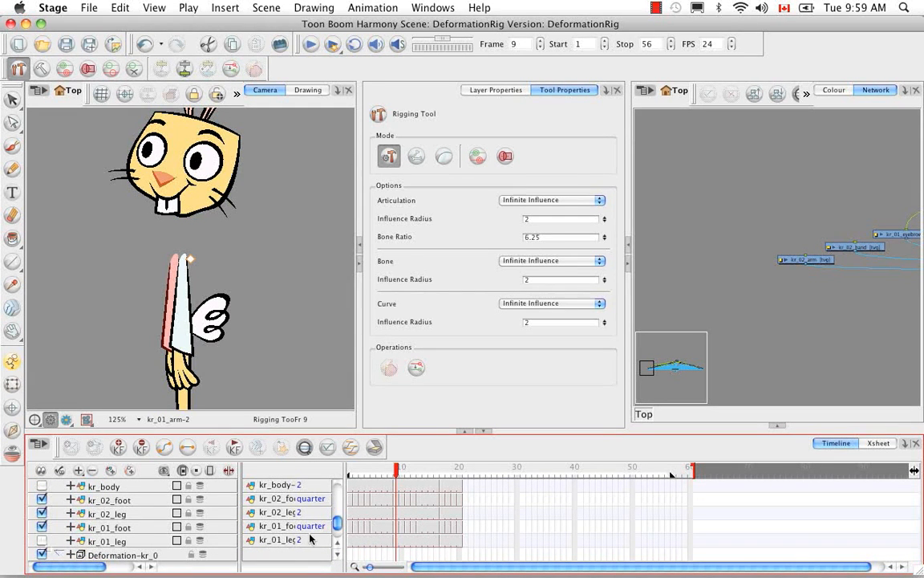
# Hide the kr_02_arm layer and build a two-bone deformation chain on the kr_01_arm quarter pose, from shoulder to wrist.
pyautogui.click(339, 545)
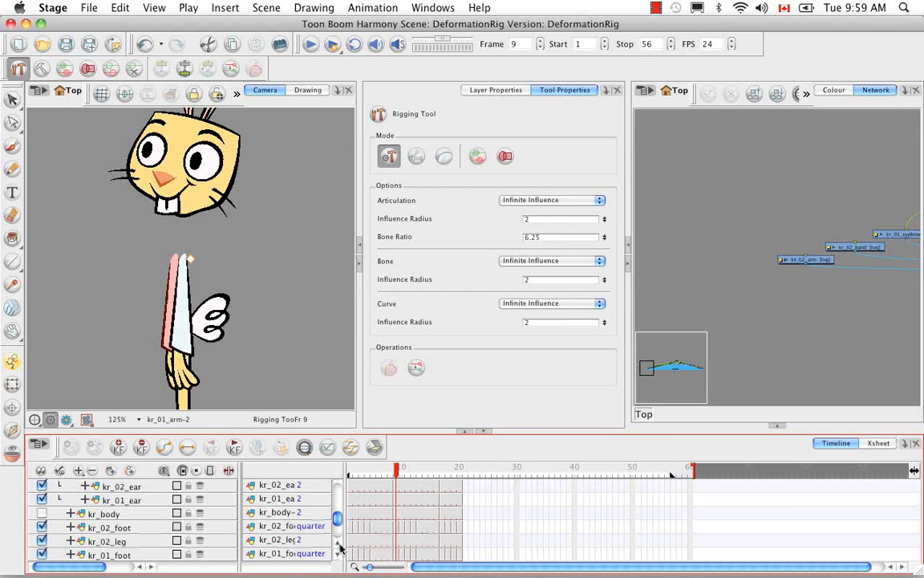
pyautogui.click(339, 546)
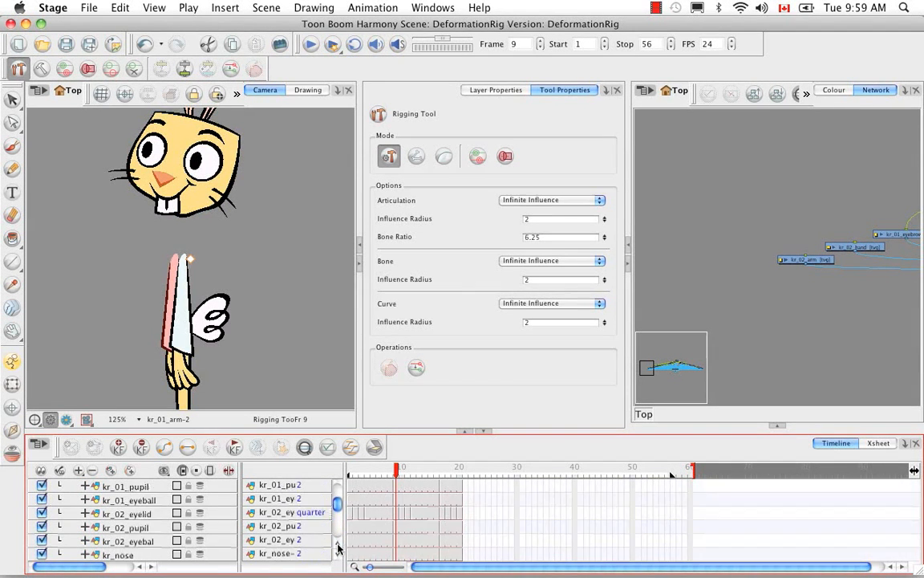
pyautogui.click(338, 545)
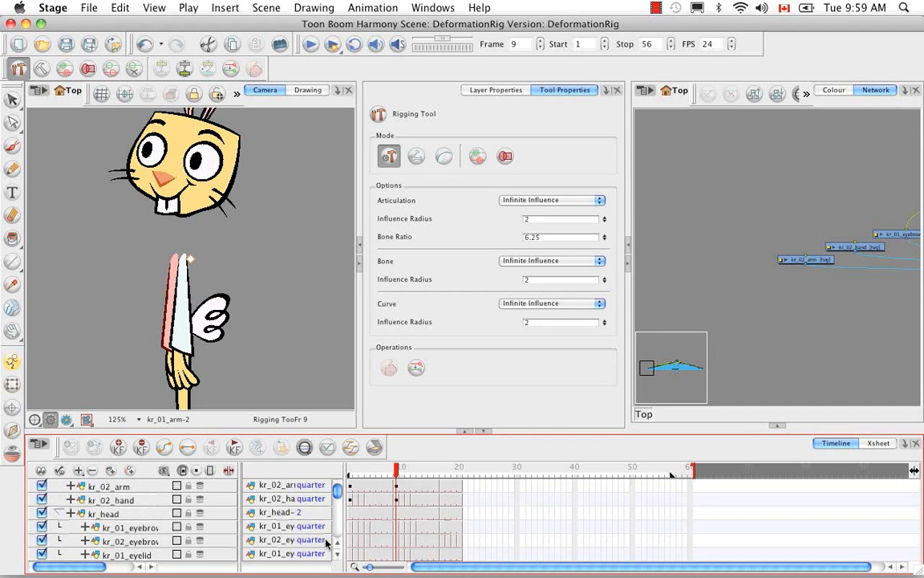
pyautogui.click(42, 485)
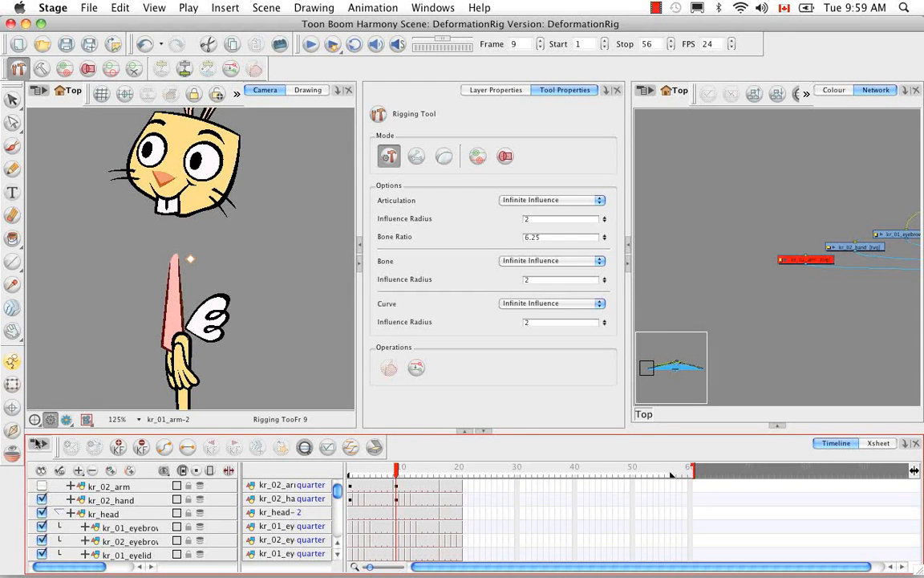
pyautogui.click(177, 254)
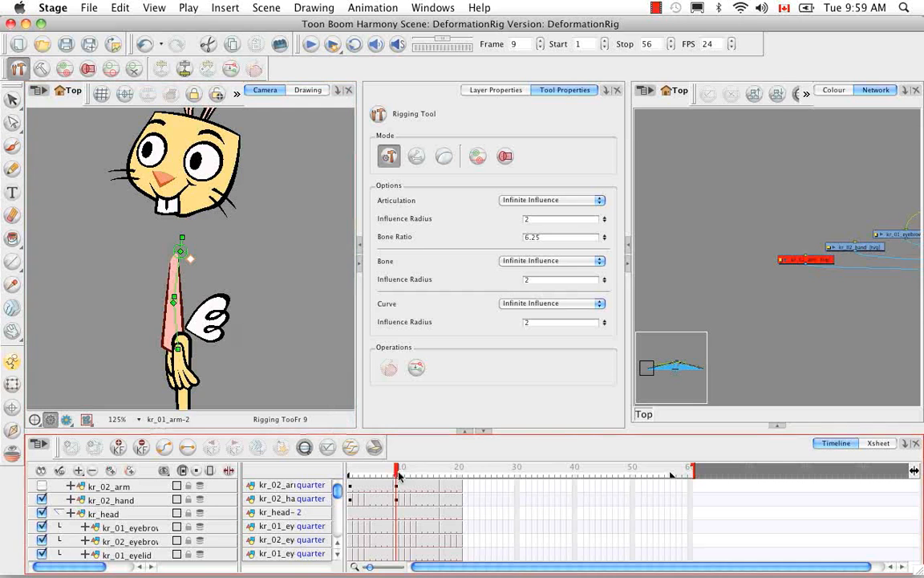
# Go to frame 17 and hide the kr_02_leg layer that covers the kr_01_arm drawing.
pyautogui.moveTo(397, 474); pyautogui.dragTo(443, 471)
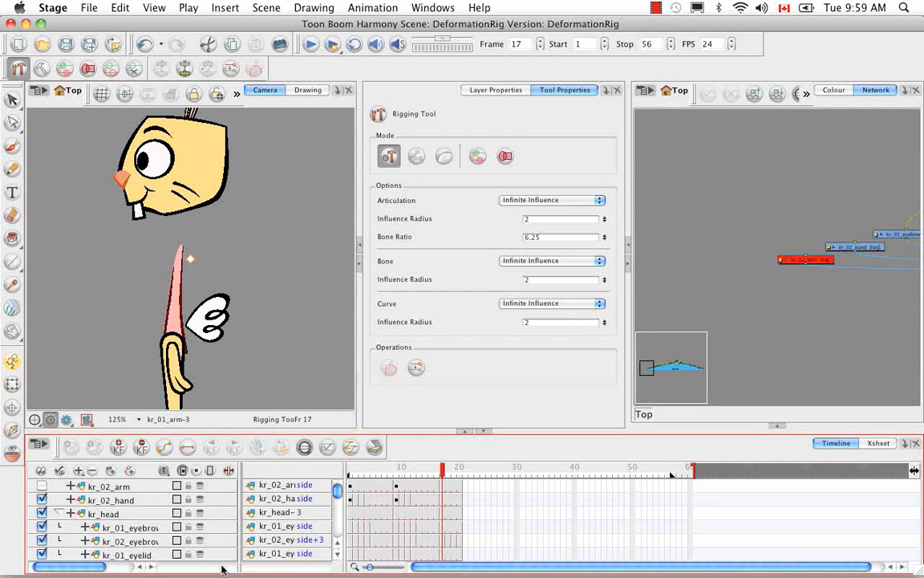
pyautogui.click(337, 556)
pyautogui.click(338, 556)
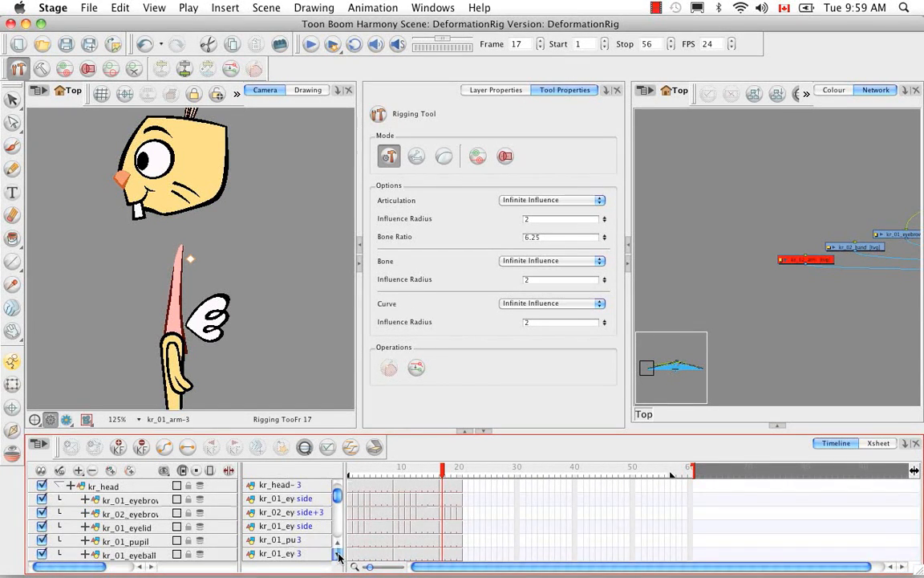
pyautogui.click(337, 556)
pyautogui.click(338, 557)
pyautogui.click(338, 556)
pyautogui.click(338, 556)
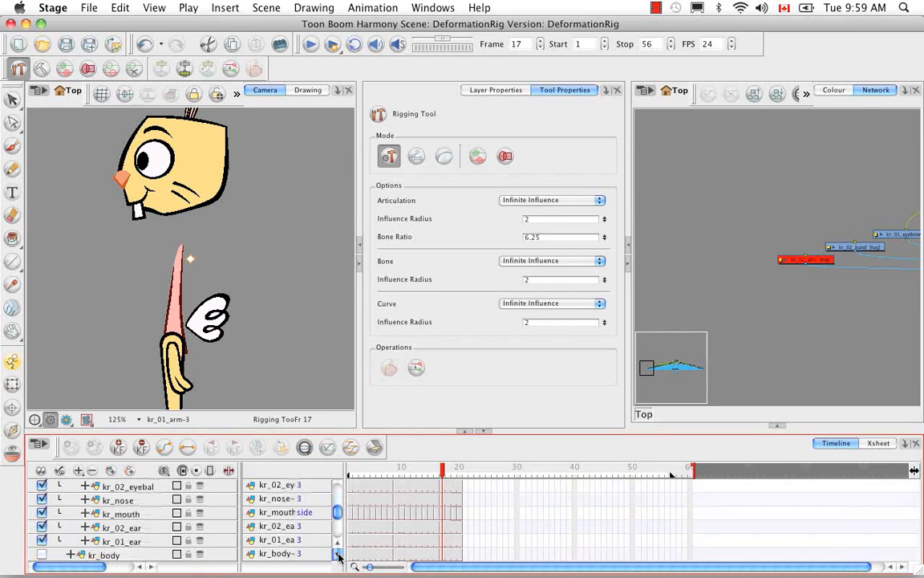
pyautogui.click(338, 557)
pyautogui.click(338, 556)
pyautogui.click(338, 556)
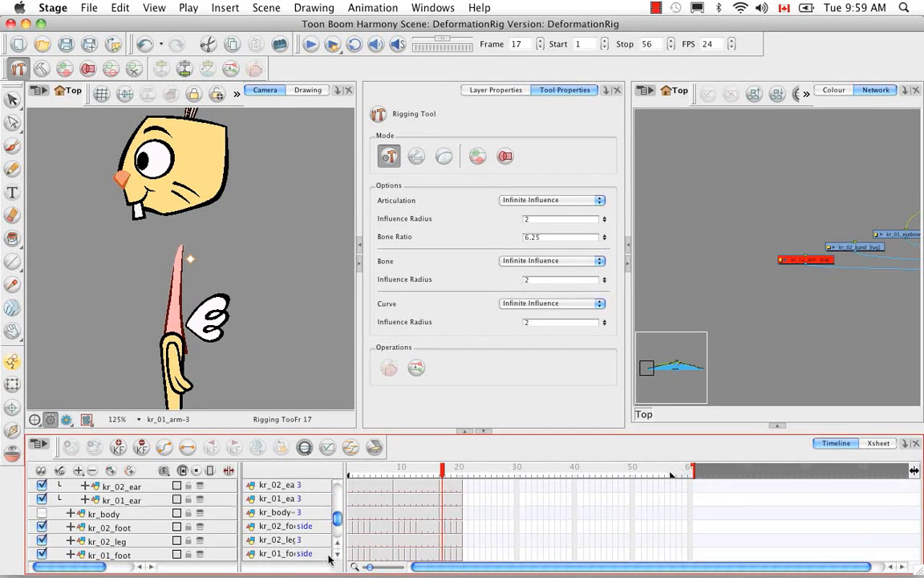
pyautogui.click(41, 541)
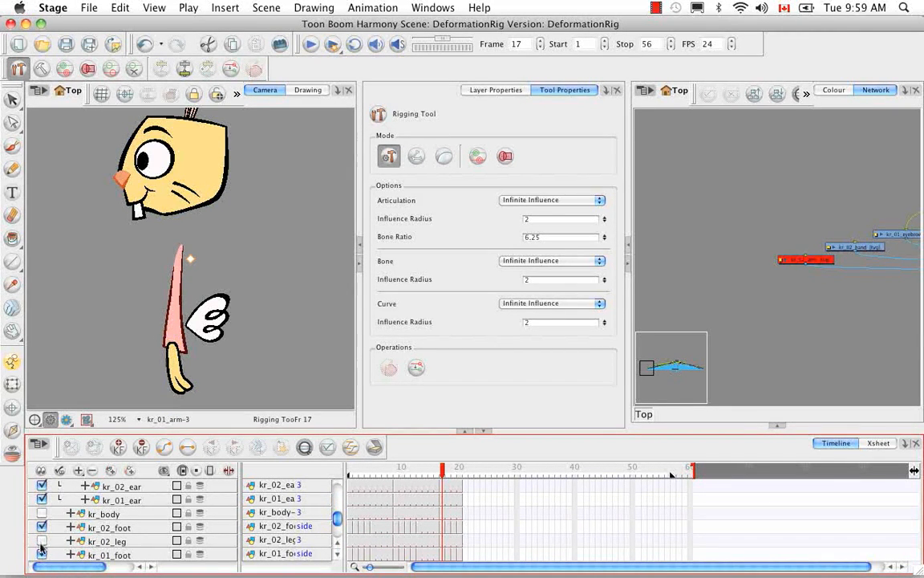
# Hide the kr_02_hand layer.
pyautogui.click(338, 544)
pyautogui.click(338, 544)
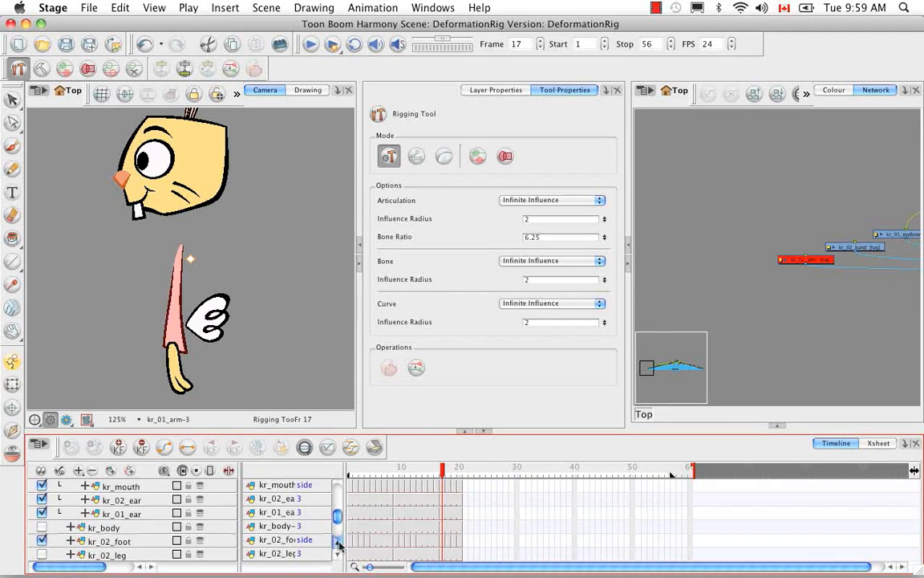
pyautogui.click(338, 544)
pyautogui.click(338, 545)
pyautogui.click(338, 544)
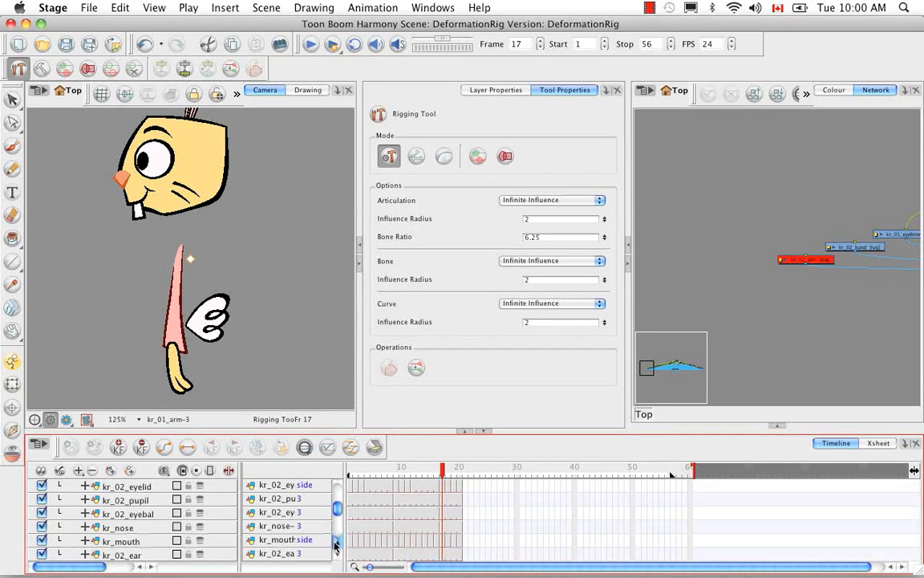
pyautogui.click(338, 544)
pyautogui.click(337, 545)
pyautogui.click(336, 546)
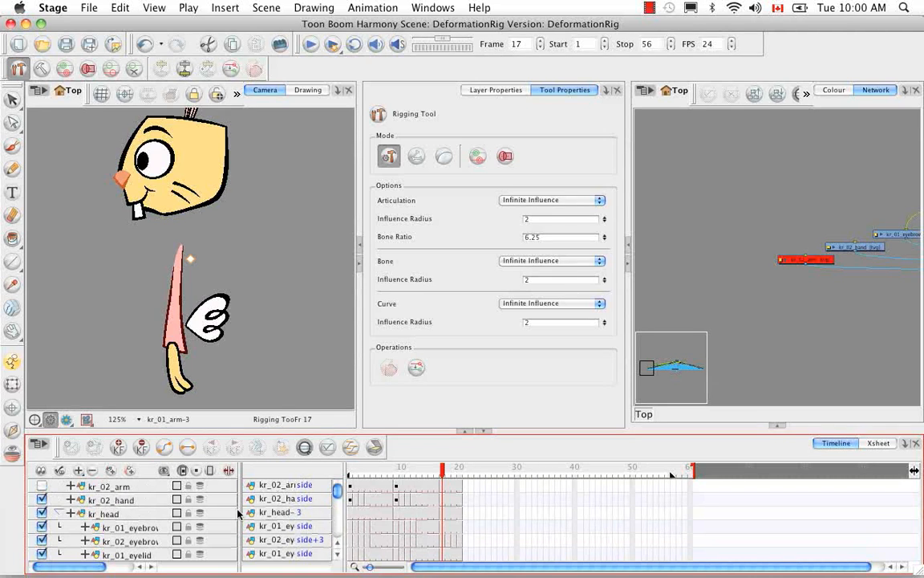
pyautogui.click(42, 499)
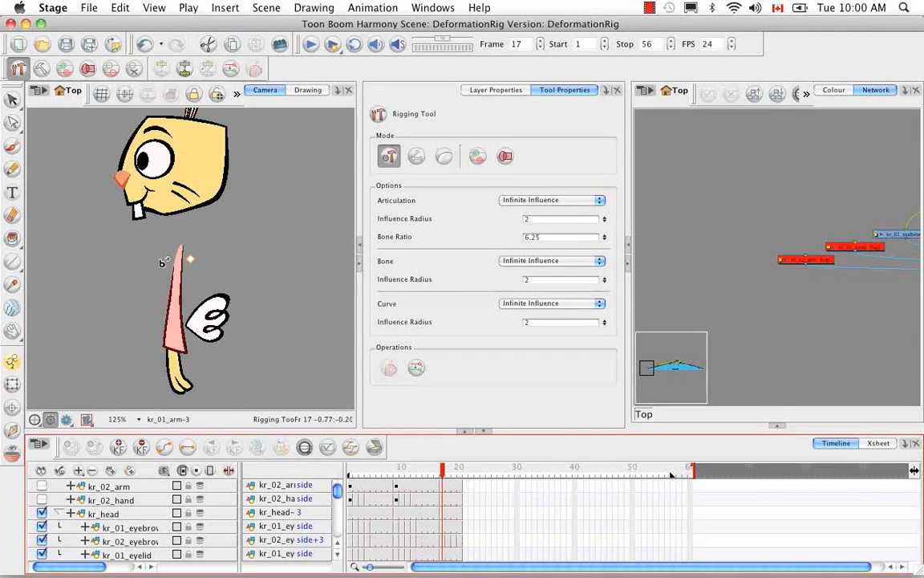
# Build a two-bone deformation chain on the kr_01_arm side pose at frame 17, from shoulder through elbow to wrist.
pyautogui.click(180, 244)
pyautogui.click(184, 240)
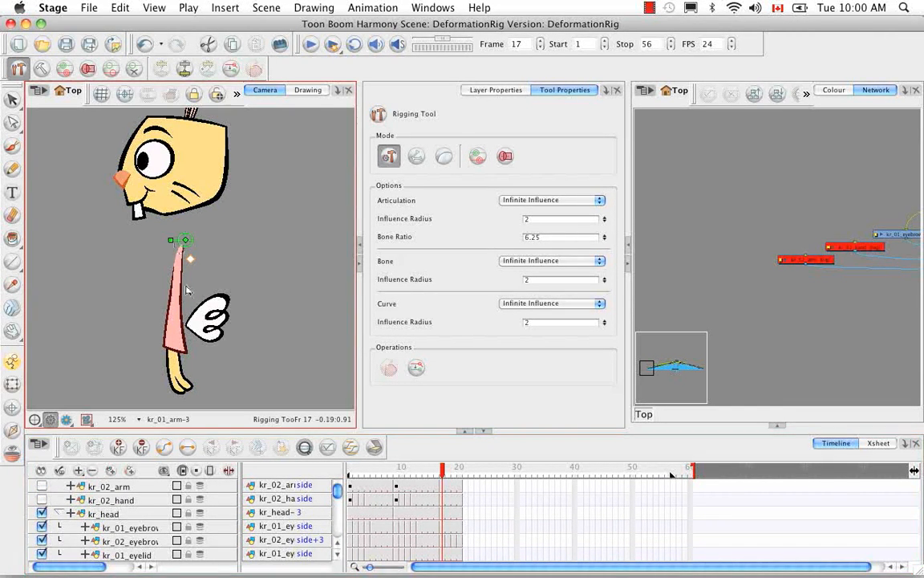
pyautogui.click(175, 300)
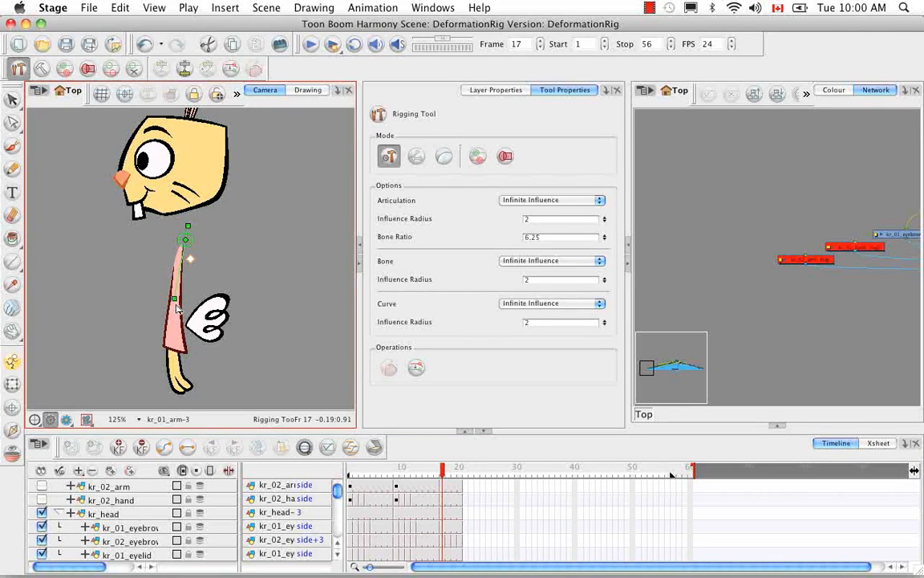
pyautogui.click(181, 350)
pyautogui.moveTo(442, 474)
pyautogui.mouseDown()
pyautogui.moveTo(367, 474)
pyautogui.moveTo(443, 474)
pyautogui.mouseUp()
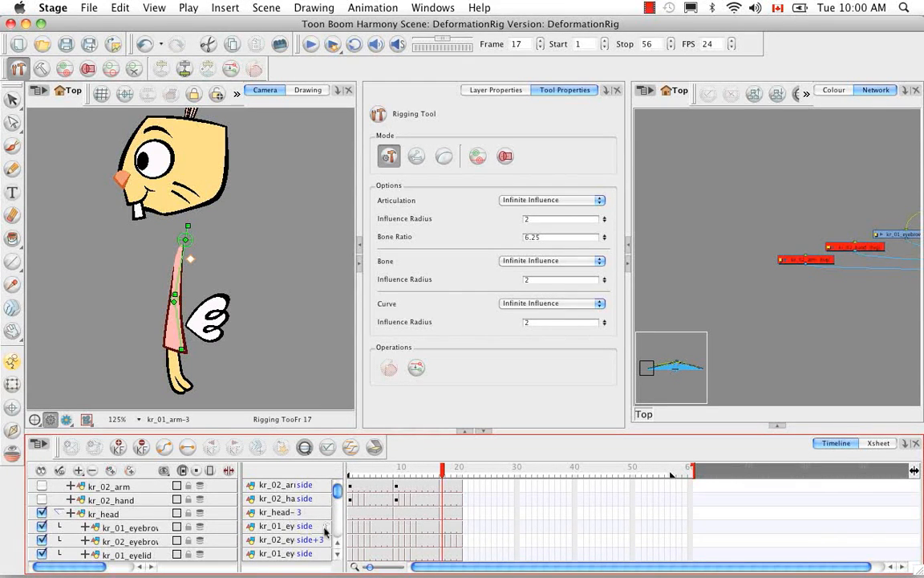
# Show kr_02_arm at frame 1 and build a two-bone deformation chain on its front pose, from shoulder through elbow to wrist.
pyautogui.moveTo(441, 472); pyautogui.dragTo(347, 476)
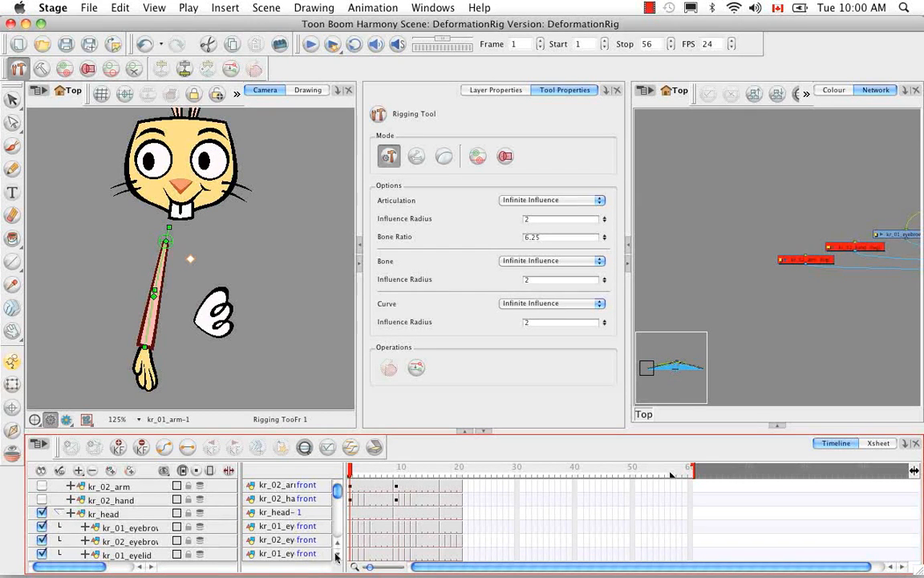
pyautogui.click(41, 485)
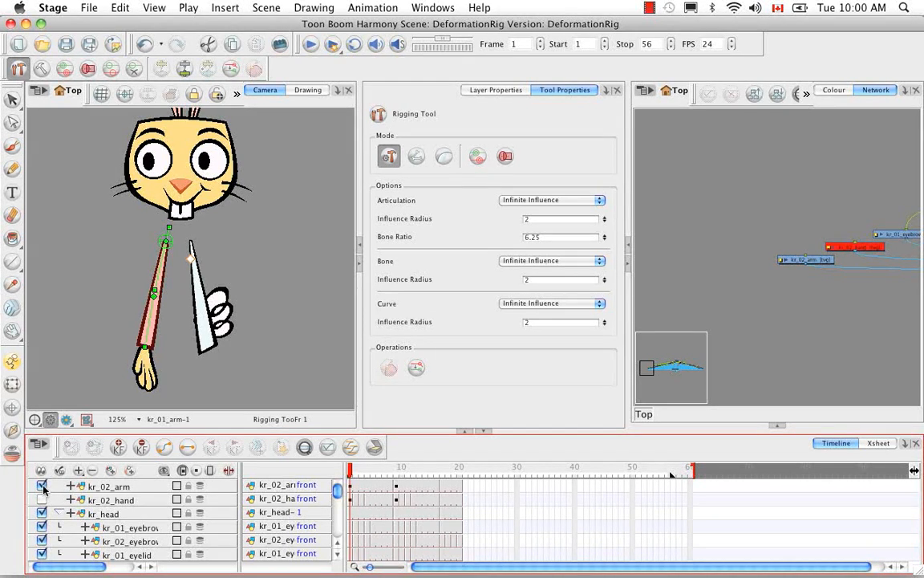
pyautogui.click(116, 488)
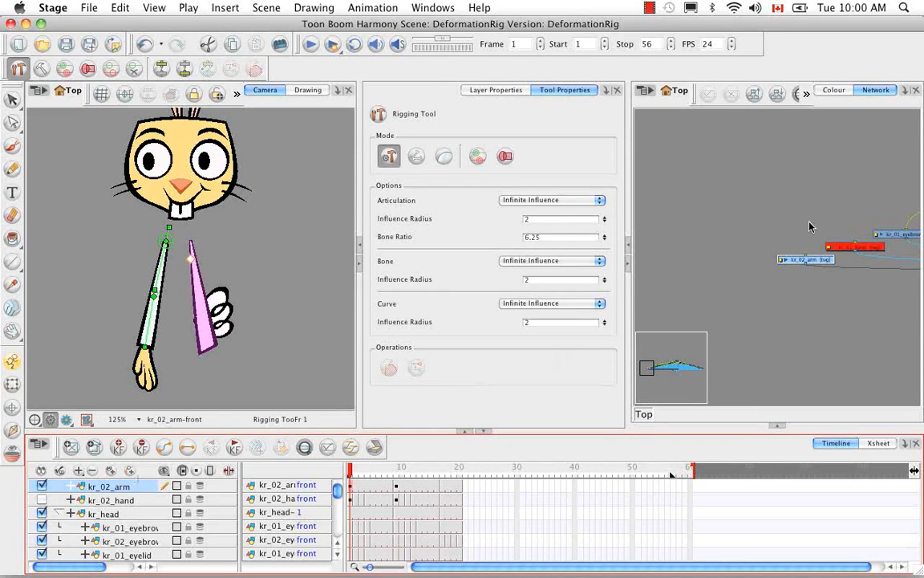
pyautogui.click(191, 249)
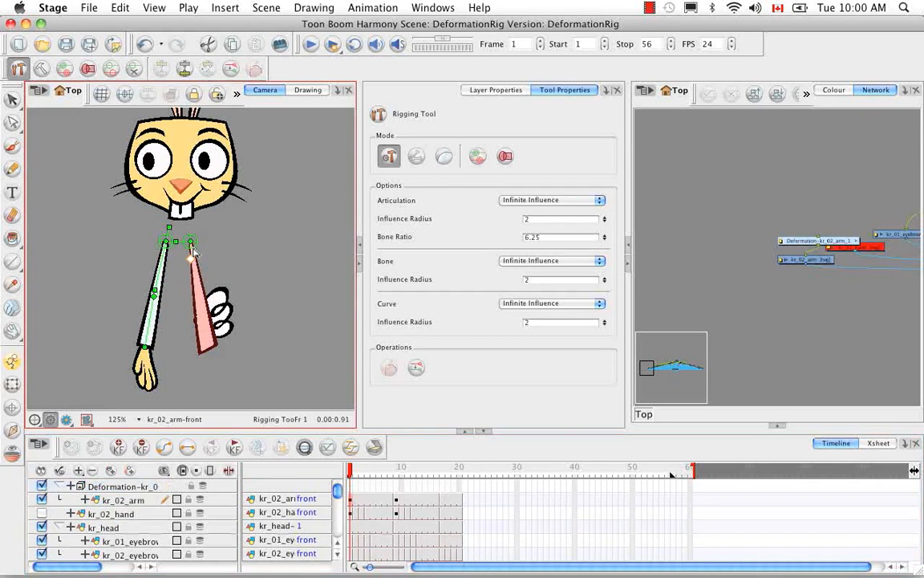
pyautogui.click(197, 291)
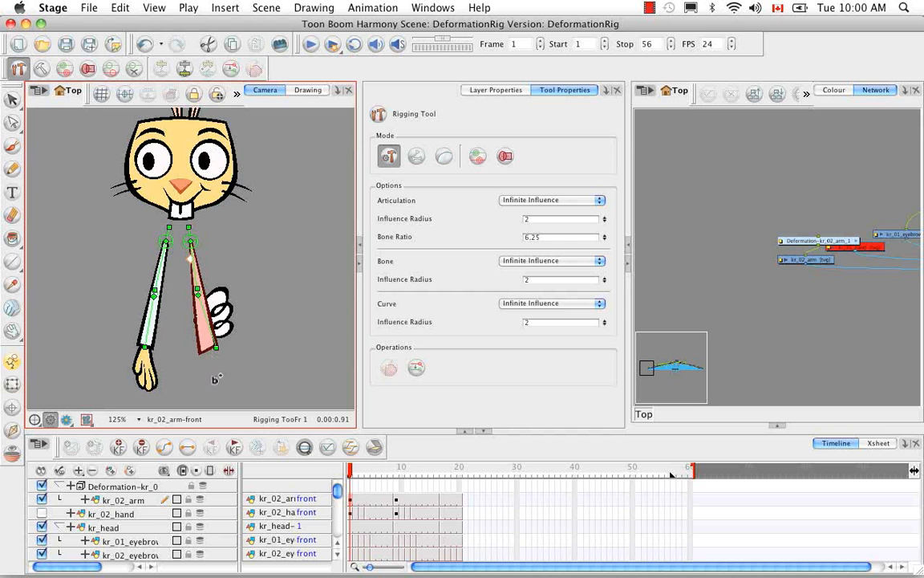
pyautogui.click(214, 347)
# At frame 9, hide the kr_01_arm rig controls and build a two-bone chain on the kr_02_arm quarter pose, from shoulder to wrist.
pyautogui.moveTo(350, 471); pyautogui.dragTo(399, 471)
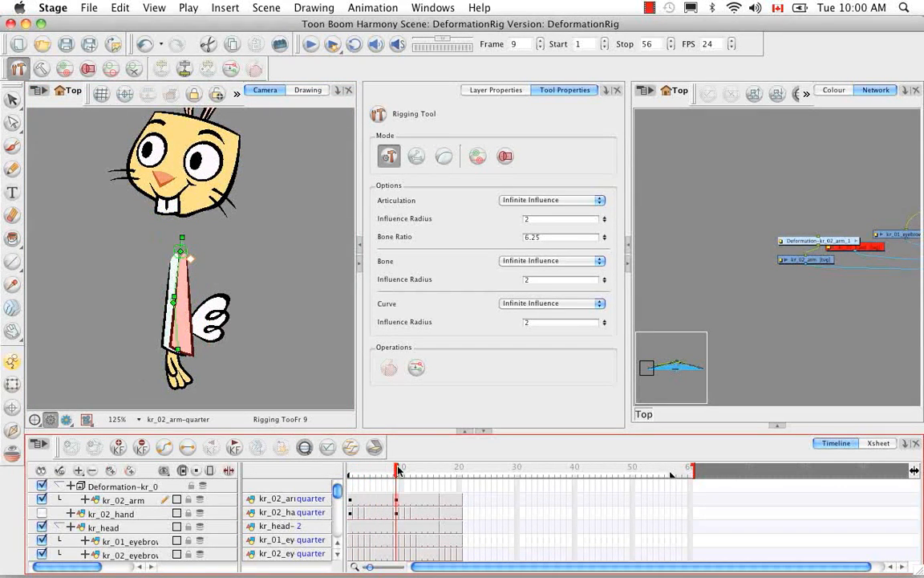
pyautogui.click(142, 501)
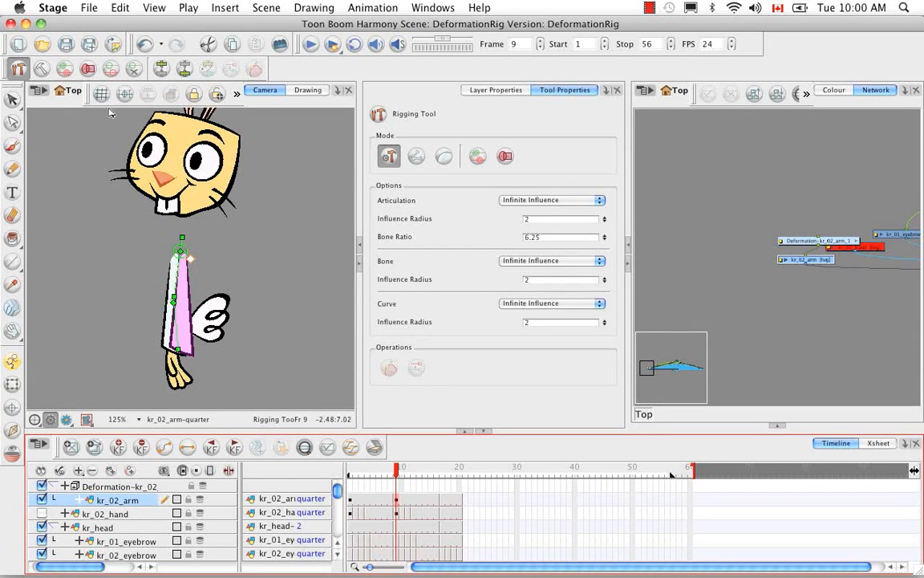
pyautogui.click(132, 70)
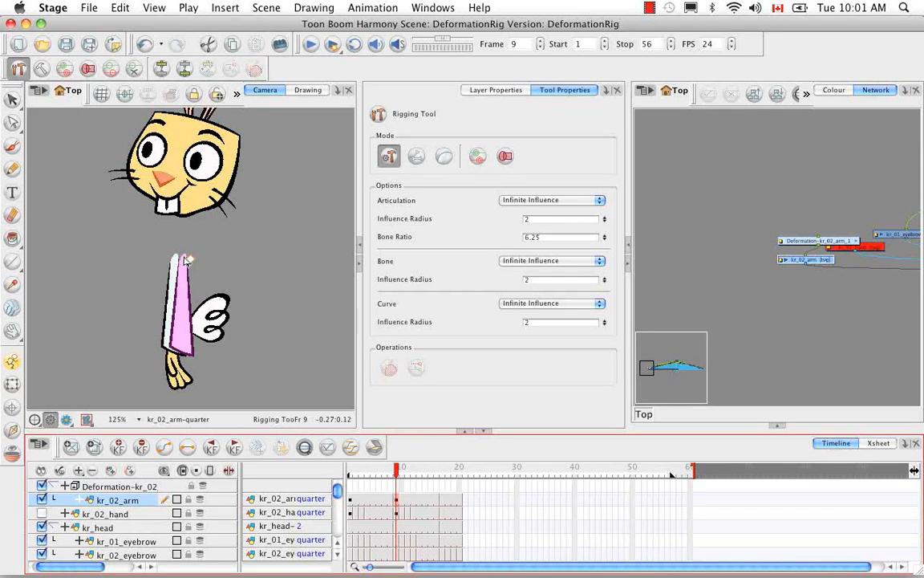
pyautogui.click(183, 258)
pyautogui.click(182, 307)
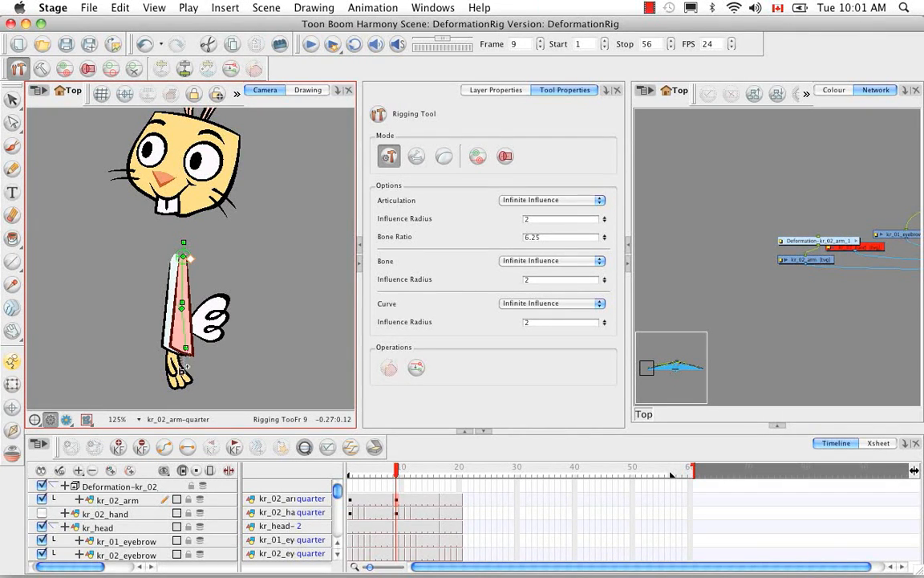
pyautogui.click(186, 348)
# Build a two-bone chain on the kr_02_arm side pose at frame 17, from shoulder through elbow to wrist.
pyautogui.moveTo(397, 473); pyautogui.dragTo(443, 474)
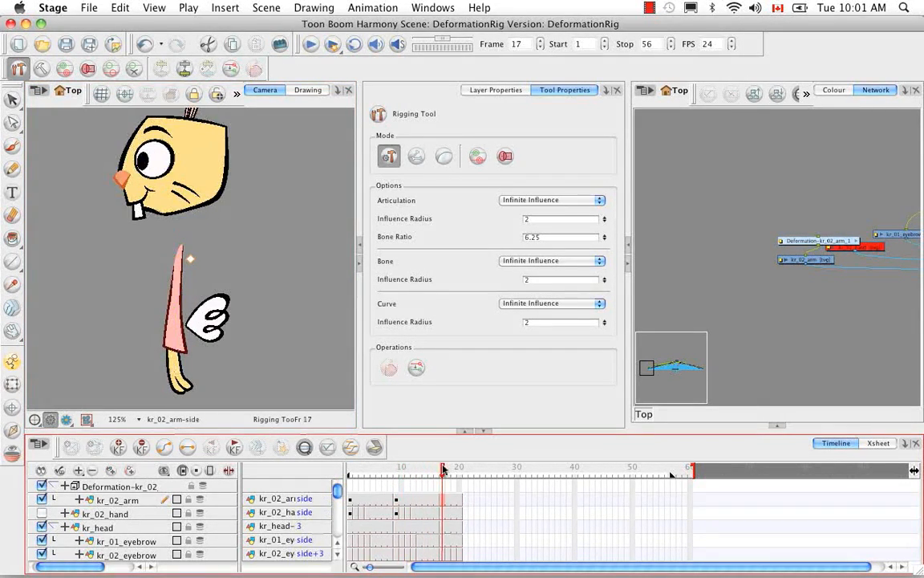
pyautogui.click(187, 244)
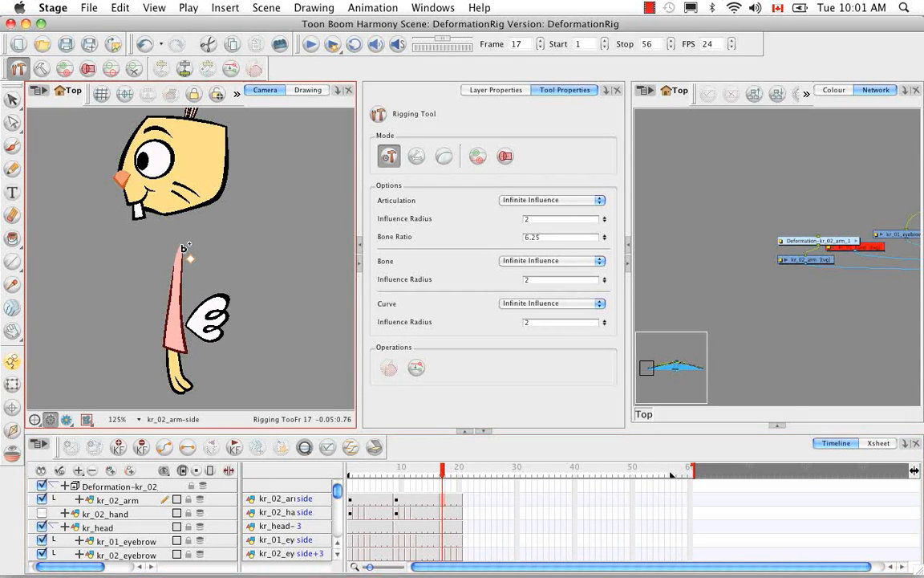
pyautogui.click(173, 299)
pyautogui.click(177, 347)
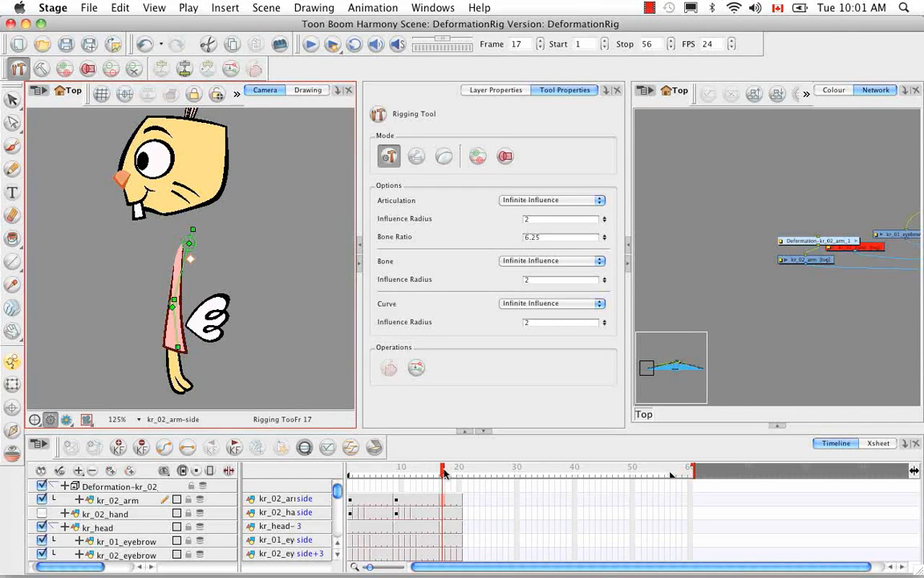
# Return to frame 1 and move the Deformation-kr_02_arm_1 node clear of the kr_02_arm and kr_02_hand nodes in the network.
pyautogui.moveTo(437, 474); pyautogui.dragTo(349, 476)
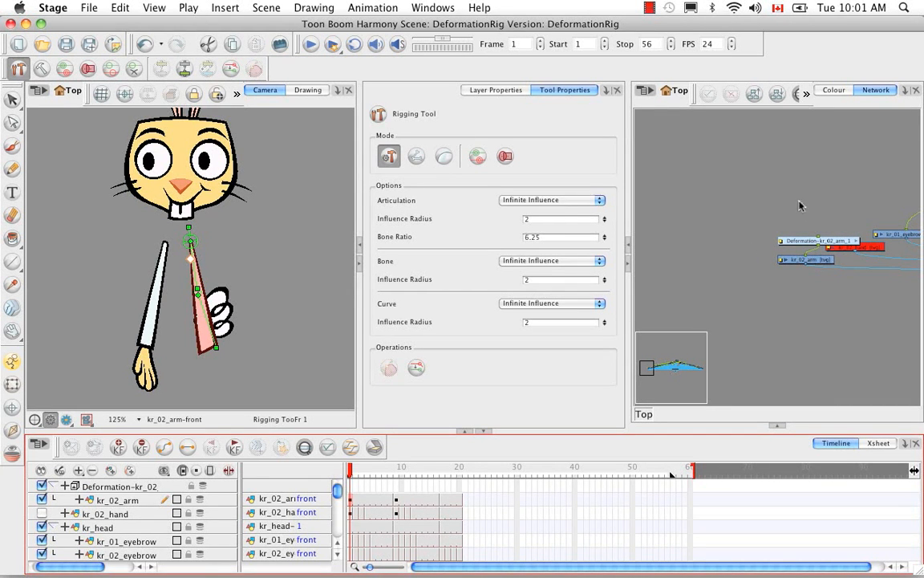
pyautogui.moveTo(839, 242)
pyautogui.mouseDown()
pyautogui.moveTo(776, 222)
pyautogui.moveTo(784, 233)
pyautogui.mouseUp()
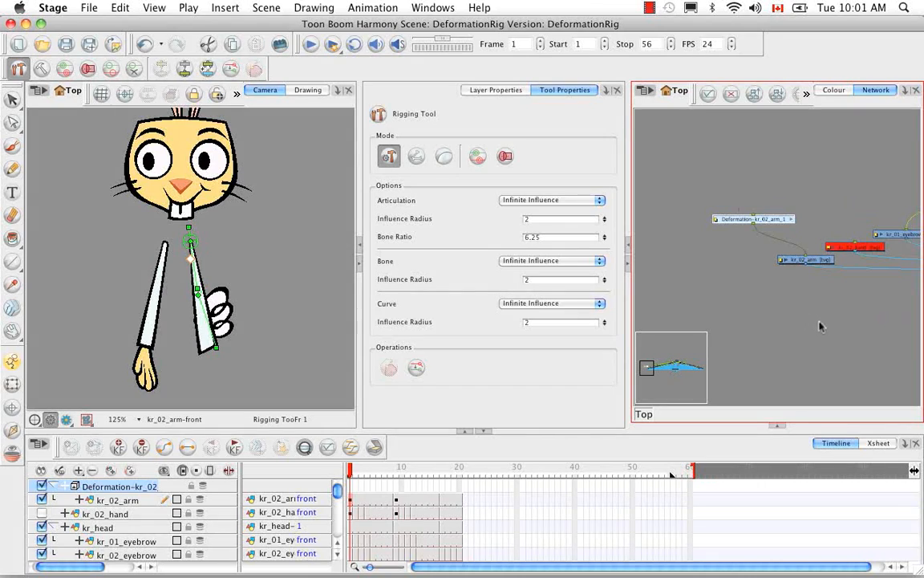
pyautogui.moveTo(880, 305)
pyautogui.mouseDown()
pyautogui.moveTo(710, 340)
pyautogui.moveTo(747, 301)
pyautogui.mouseUp()
pyautogui.moveTo(858, 264)
pyautogui.mouseDown()
pyautogui.moveTo(780, 260)
pyautogui.moveTo(682, 224)
pyautogui.mouseUp()
pyautogui.moveTo(826, 271)
pyautogui.mouseDown()
pyautogui.moveTo(809, 221)
pyautogui.moveTo(710, 281)
pyautogui.moveTo(704, 258)
pyautogui.moveTo(707, 267)
pyautogui.moveTo(887, 266)
pyautogui.mouseUp()
pyautogui.moveTo(776, 268); pyautogui.dragTo(828, 270)
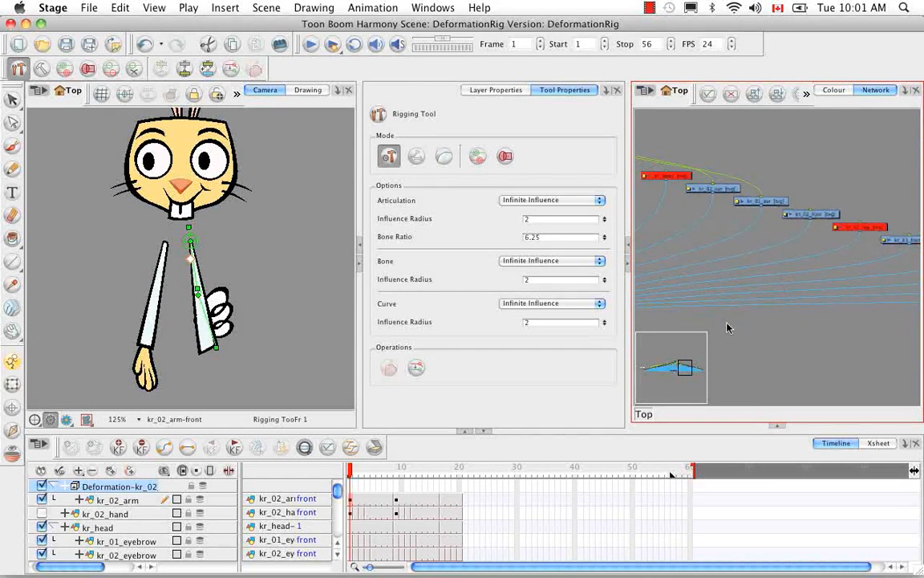
# Show the kr_01_leg layer and build a two-bone deformation chain on it at frame 1, from hip through knee to ankle.
pyautogui.scroll(-8, 121, 522)
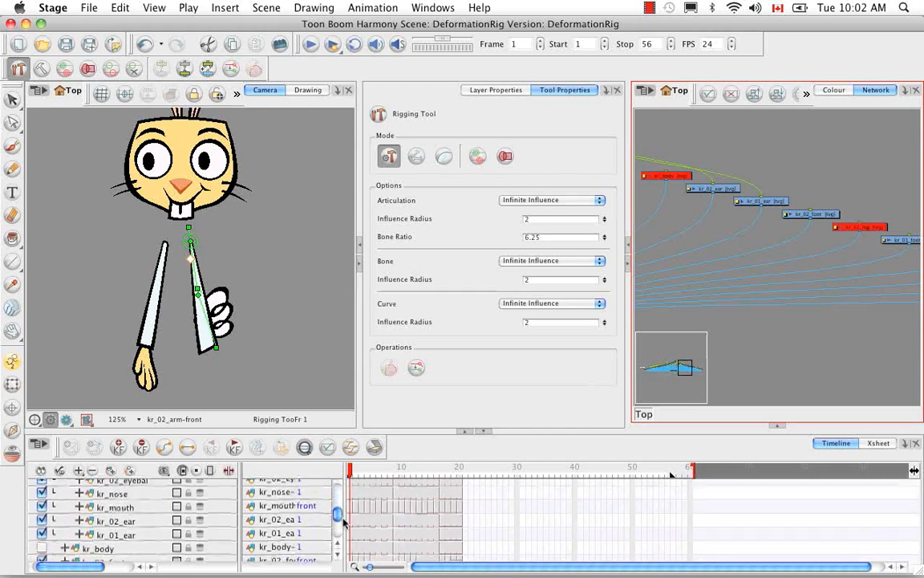
pyautogui.click(42, 553)
pyautogui.scroll(-5, 201, 265)
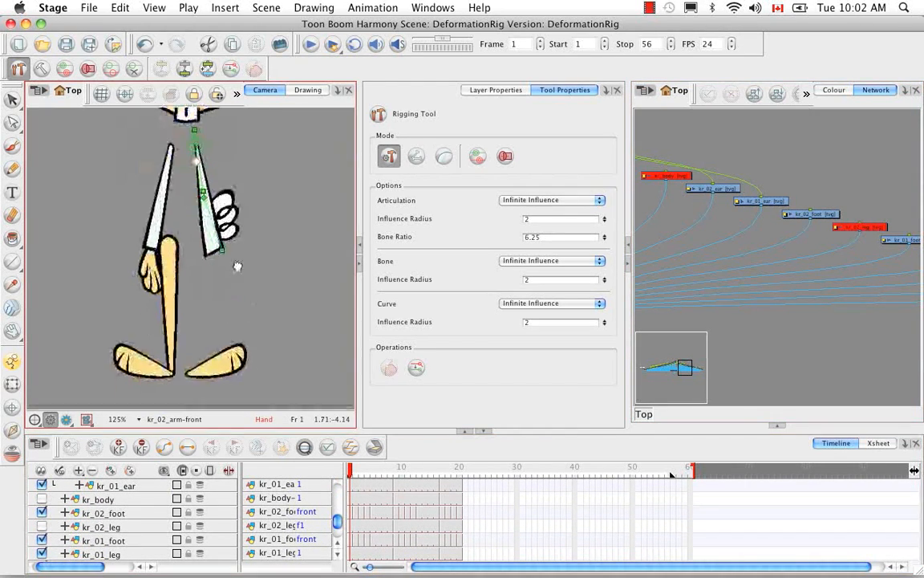
pyautogui.click(120, 556)
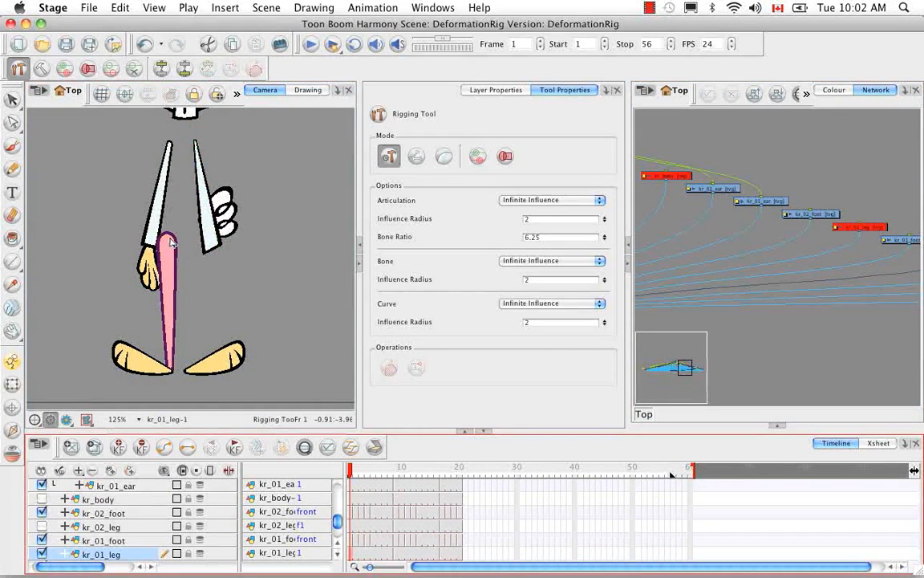
pyautogui.click(166, 239)
pyautogui.click(166, 297)
pyautogui.click(175, 364)
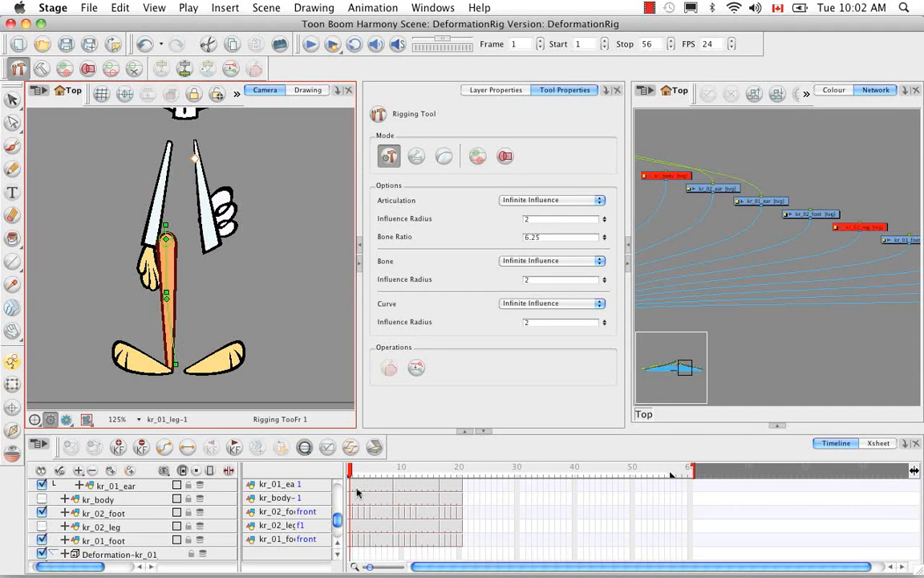
# Build a two-bone chain on the kr_01_leg quarter pose from hip through knee to ankle, and go to frame 17.
pyautogui.moveTo(350, 469); pyautogui.dragTo(442, 469)
pyautogui.click(168, 230)
pyautogui.click(163, 298)
pyautogui.click(167, 372)
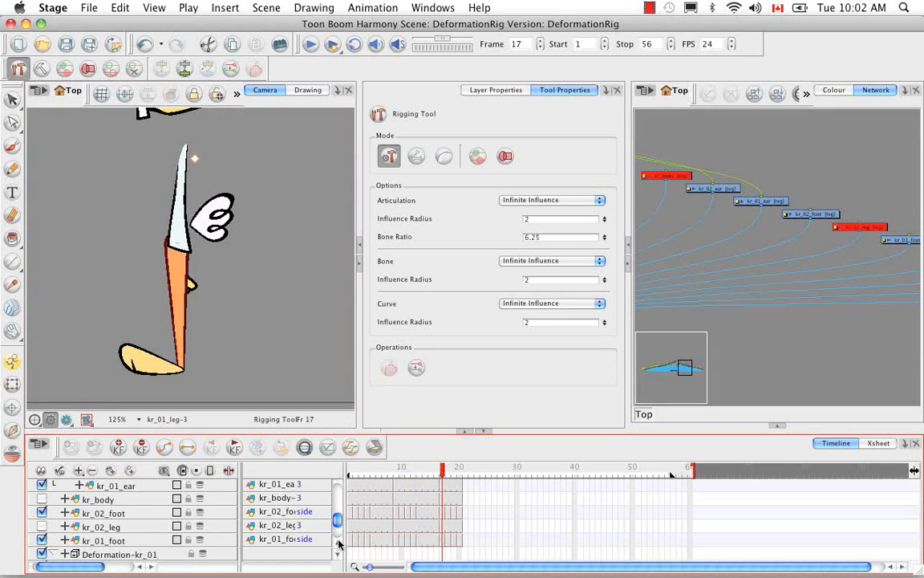
# Hide the kr_02_arm layer and place the bone chain on the kr_01_leg side pose at frame 17, starting at the hip.
pyautogui.scroll(5, 339, 544)
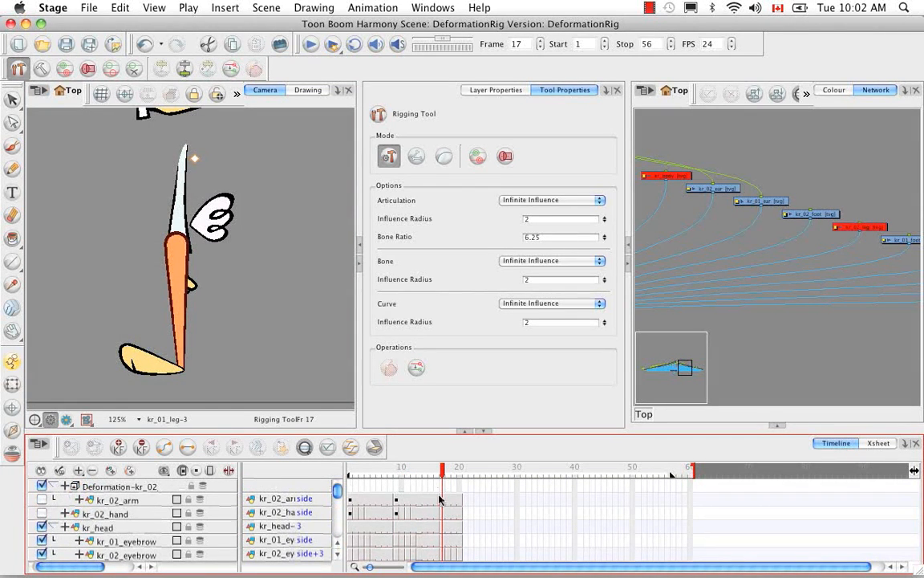
pyautogui.scroll(-5, 440, 499)
pyautogui.click(127, 497)
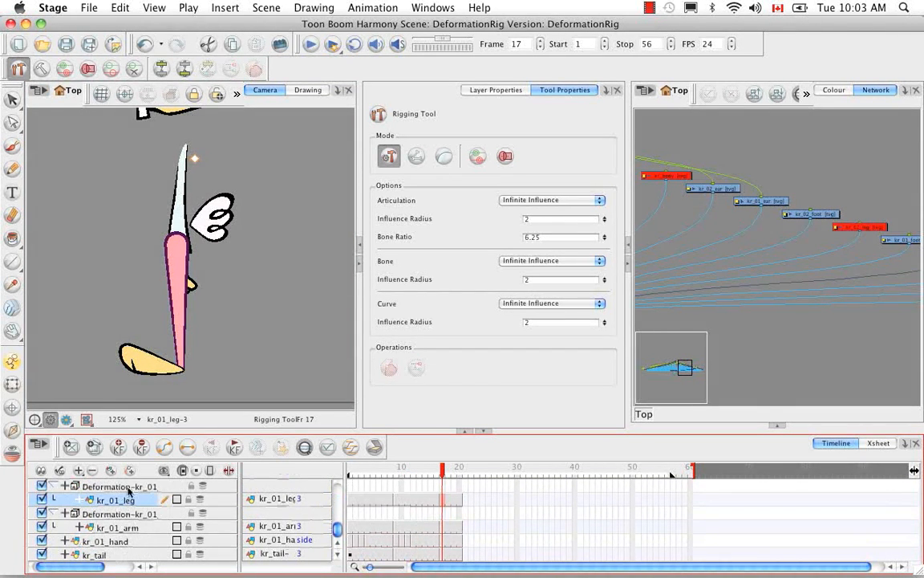
pyautogui.click(179, 239)
# Return to frame 1, show the kr_02_leg layer, and build a two-bone deformation chain on it from hip through knee to ankle.
pyautogui.moveTo(407, 469); pyautogui.dragTo(350, 472)
pyautogui.scroll(4, 305, 507)
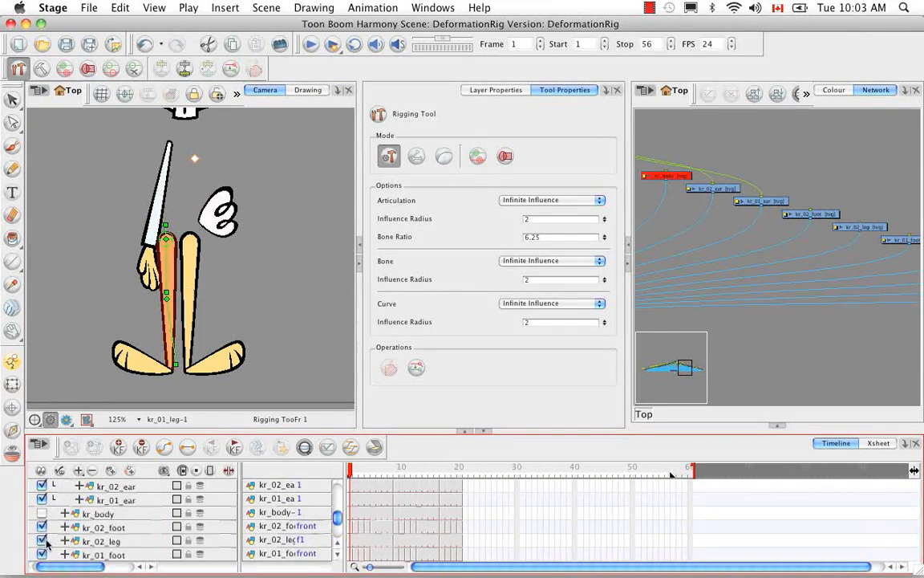
pyautogui.click(46, 542)
pyautogui.click(190, 238)
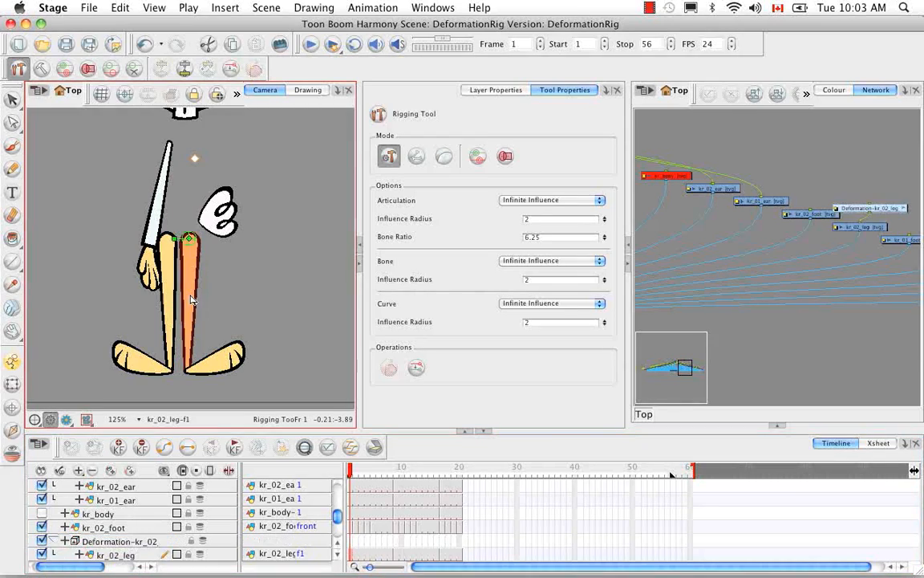
pyautogui.click(187, 361)
pyautogui.moveTo(388, 472); pyautogui.dragTo(351, 477)
pyautogui.click(141, 555)
pyautogui.click(185, 235)
pyautogui.click(185, 302)
pyautogui.click(196, 370)
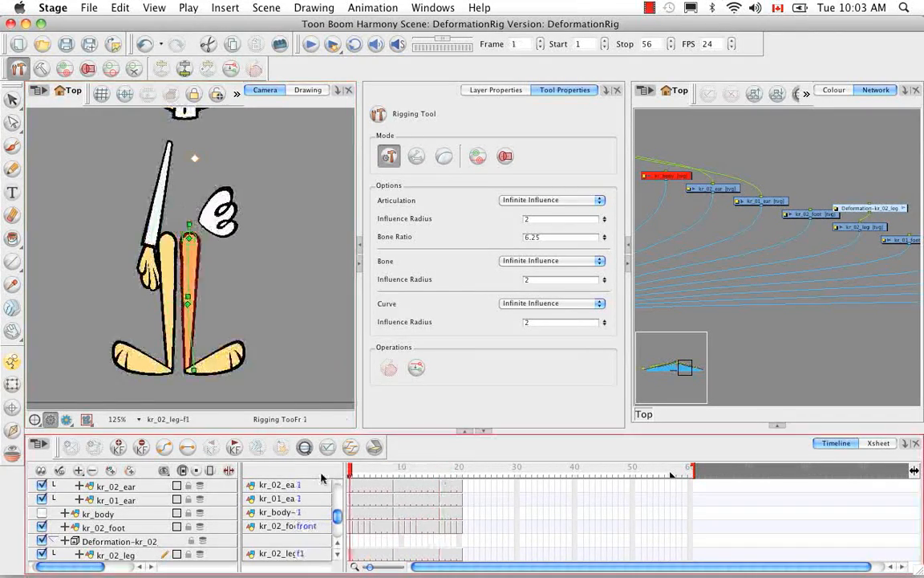
# Hide the displayed rig controls and start a deformation chain on kr_01_foot at the heel in the front pose.
pyautogui.moveTo(337, 517)
pyautogui.mouseDown()
pyautogui.moveTo(334, 491)
pyautogui.moveTo(337, 526)
pyautogui.mouseUp()
pyautogui.click(118, 522)
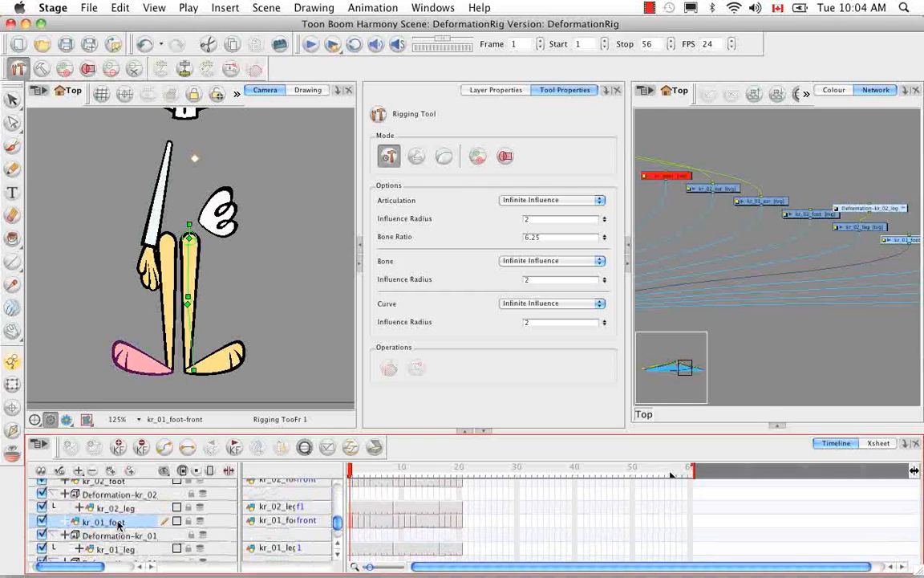
pyautogui.click(136, 69)
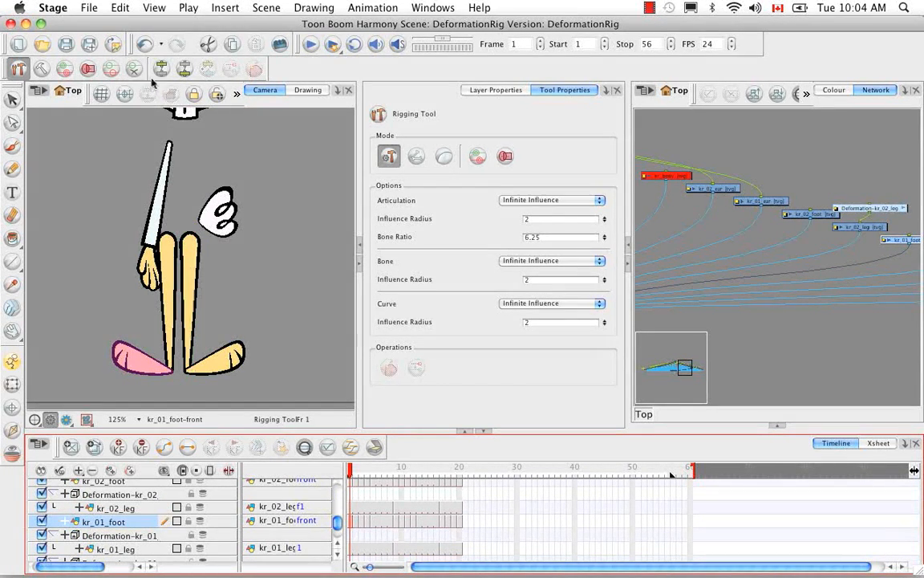
pyautogui.click(172, 375)
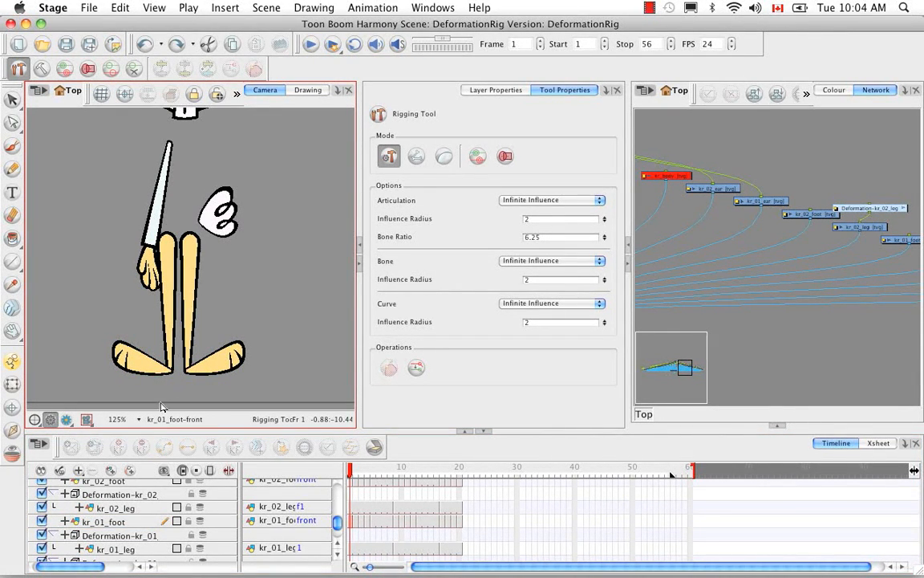
pyautogui.click(166, 369)
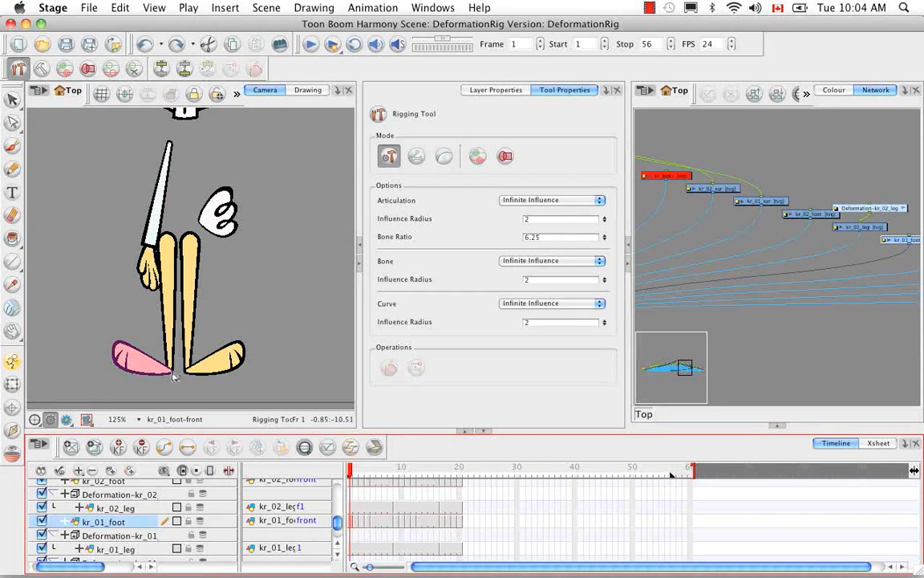
pyautogui.click(167, 376)
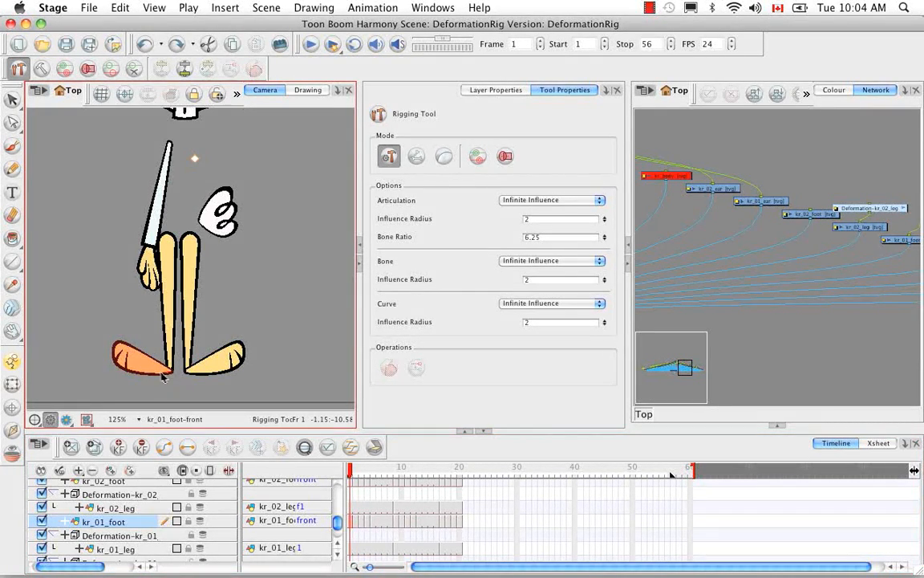
# Rig the front-view kr_01_foot drawing with a deformation curve from heel to toe and check it on the drawings through frame 4.
pyautogui.click(164, 374)
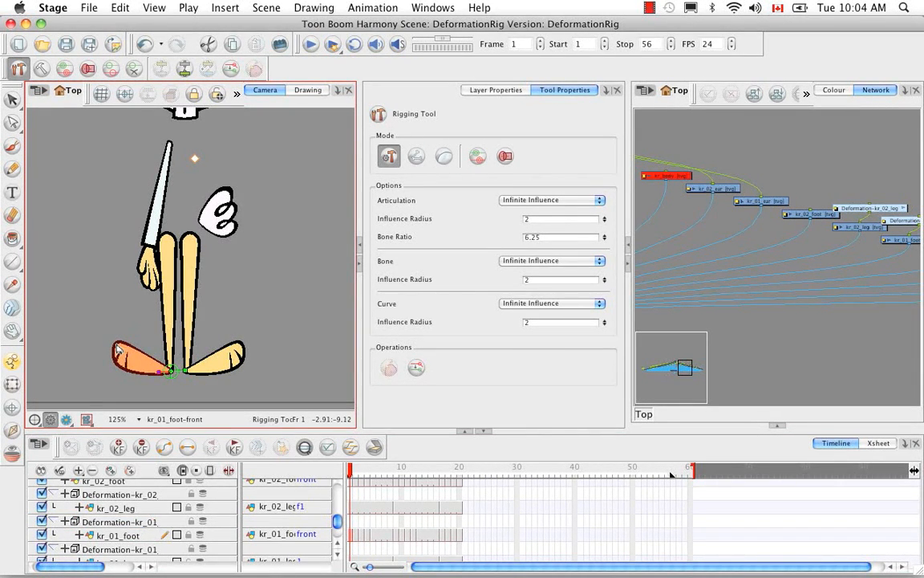
pyautogui.click(117, 347)
pyautogui.click(116, 346)
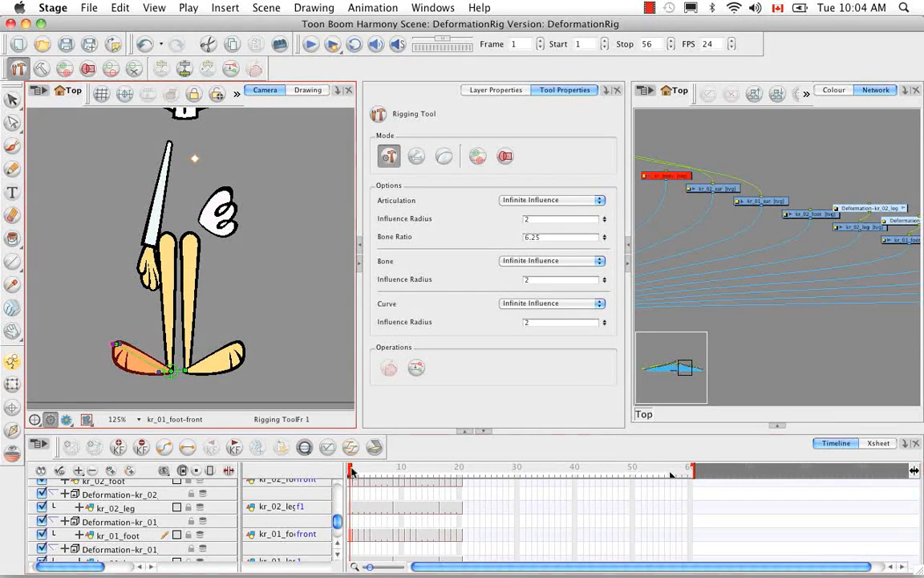
pyautogui.moveTo(352, 474); pyautogui.dragTo(396, 475)
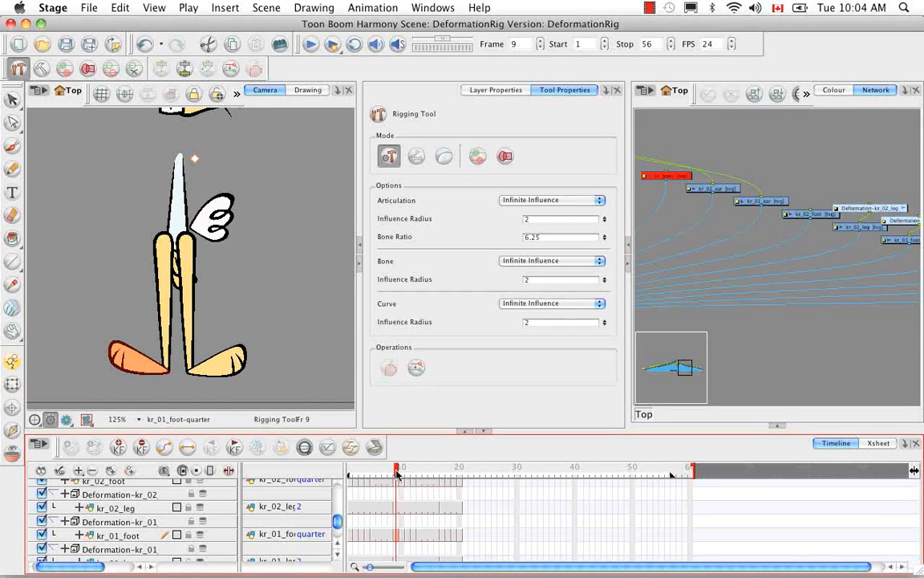
pyautogui.moveTo(395, 475); pyautogui.dragTo(350, 474)
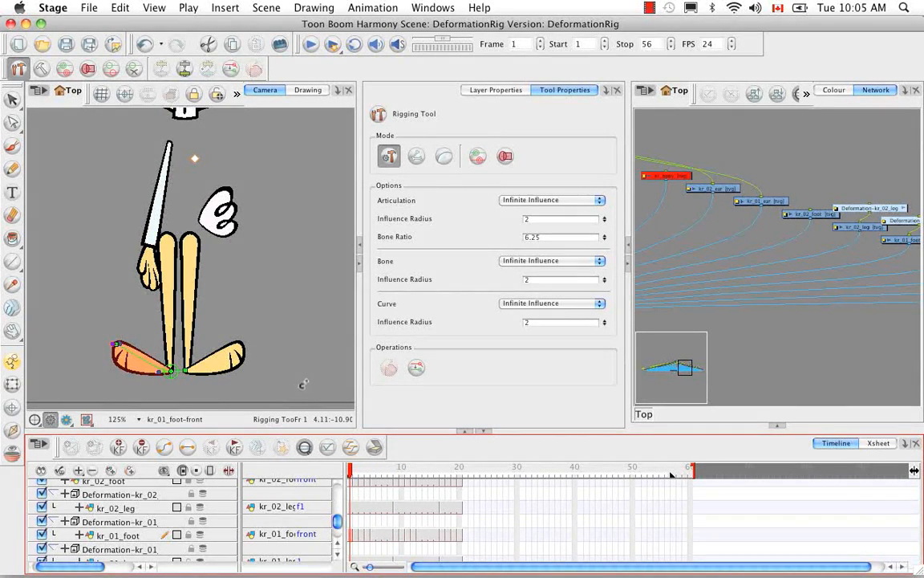
pyautogui.press('.')
pyautogui.press('.')
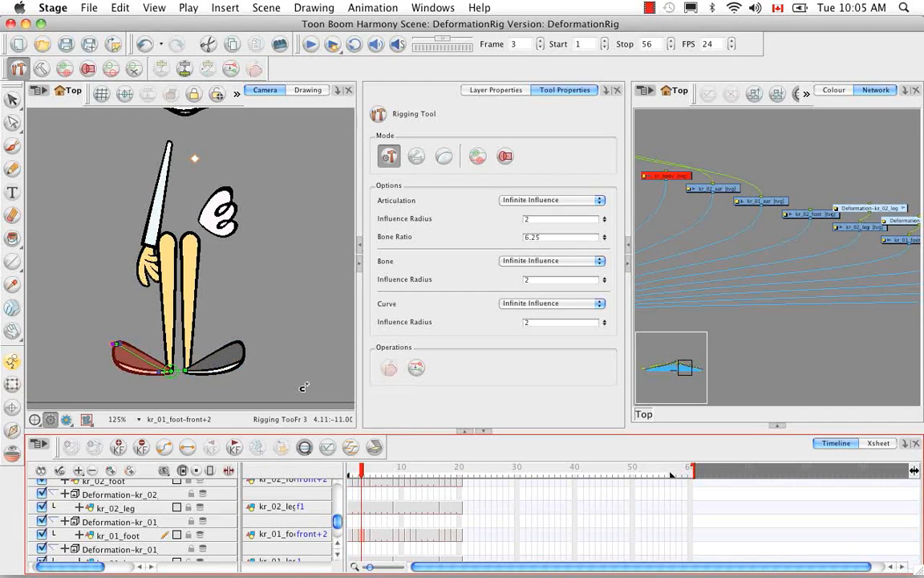
pyautogui.press('.')
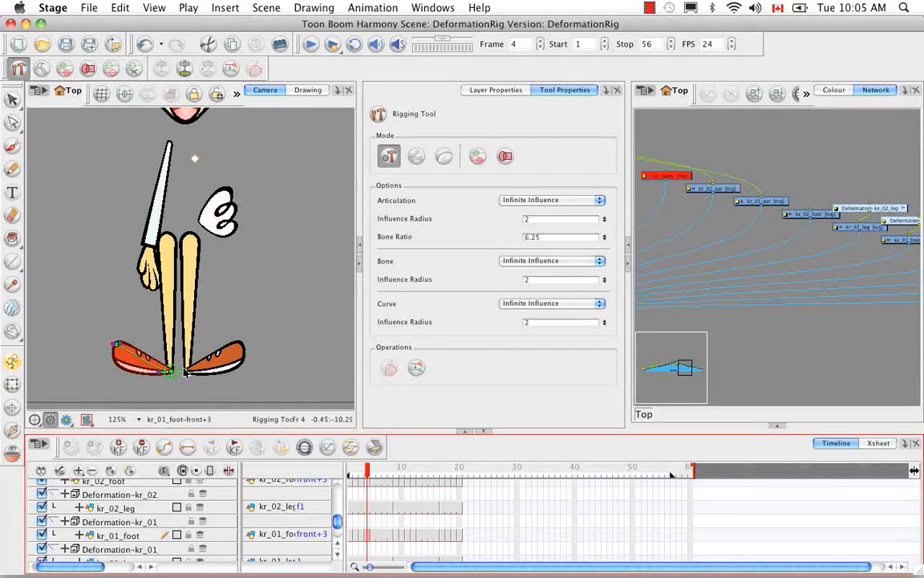
# Rig the quarter-view kr_01_foot drawing at frame 9 with a curve from ankle to toe and check it through frame 13.
pyautogui.press('.')
pyautogui.press('.')
pyautogui.press('.')
pyautogui.press('.')
pyautogui.press('.')
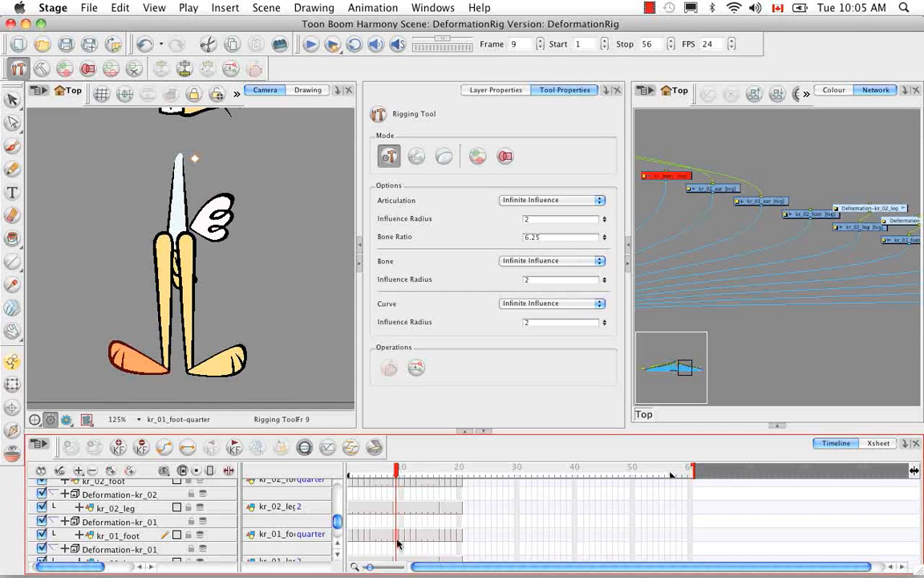
pyautogui.click(165, 370)
pyautogui.click(165, 370)
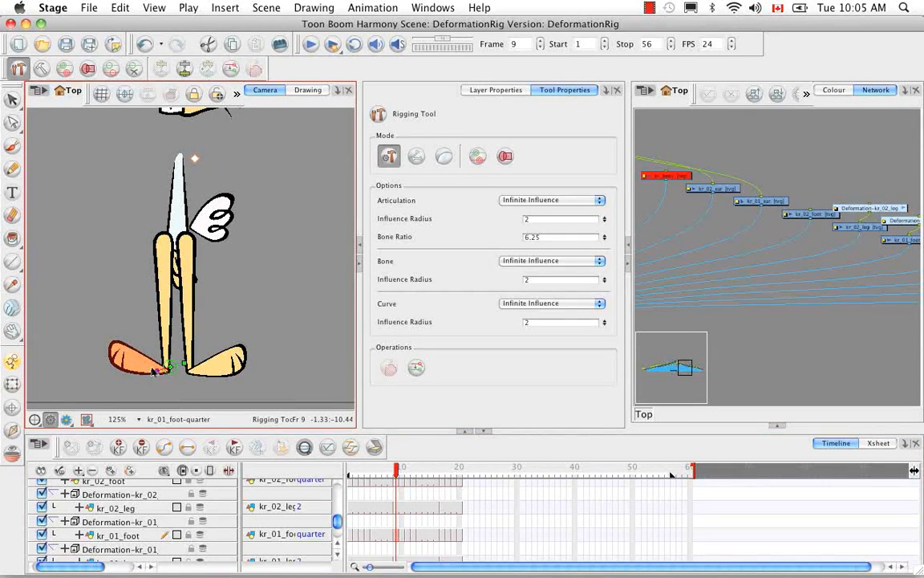
pyautogui.click(114, 345)
pyautogui.moveTo(121, 357); pyautogui.dragTo(122, 358)
pyautogui.click(399, 479)
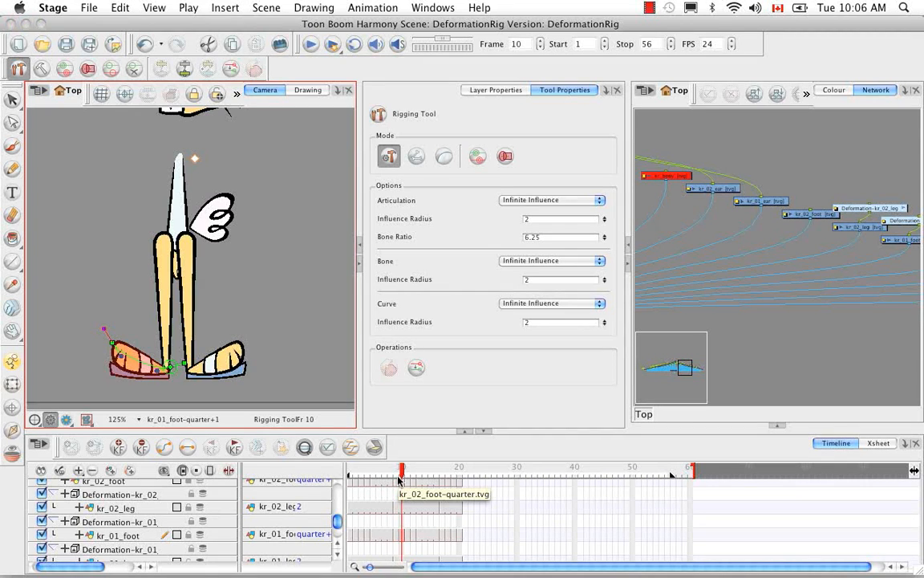
pyautogui.press('.')
pyautogui.click(412, 479)
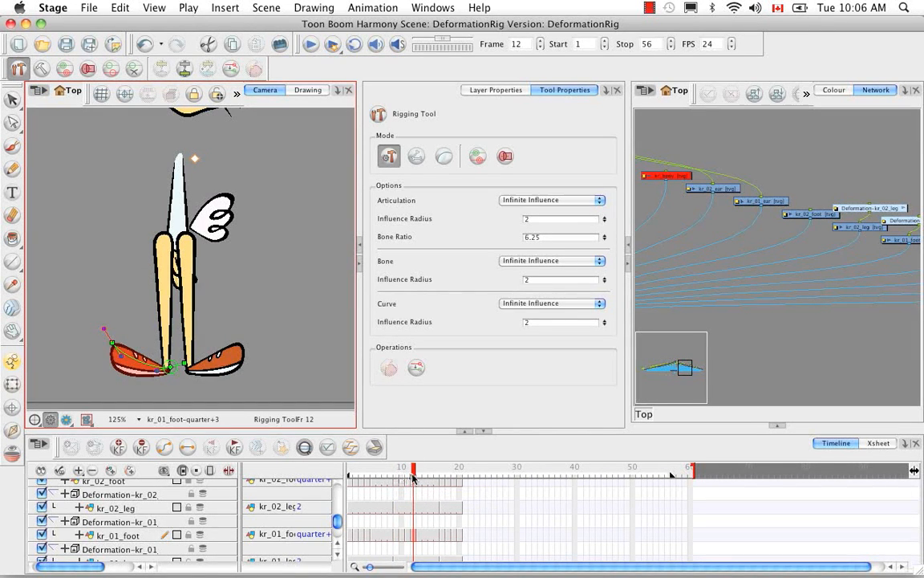
pyautogui.press('.')
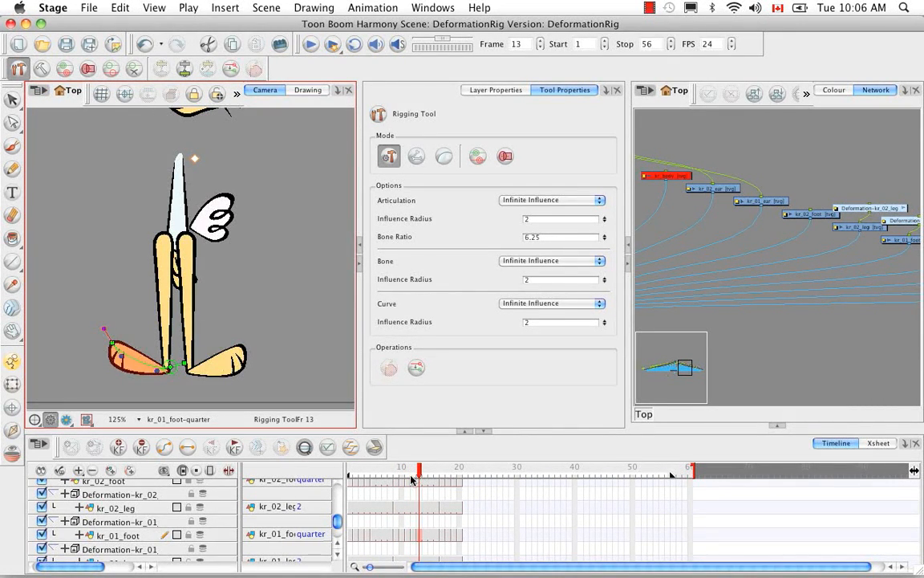
# Rig the side-view kr_01_foot drawing at frame 17 with a curve from heel to toe and check it through frame 20.
pyautogui.press('.')
pyautogui.press('.')
pyautogui.press('.')
pyautogui.press('.')
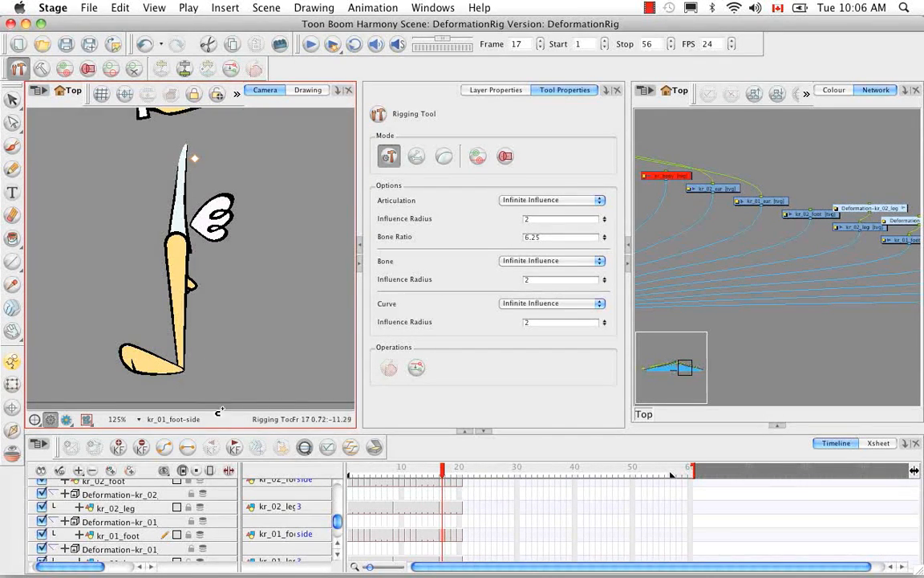
pyautogui.click(163, 532)
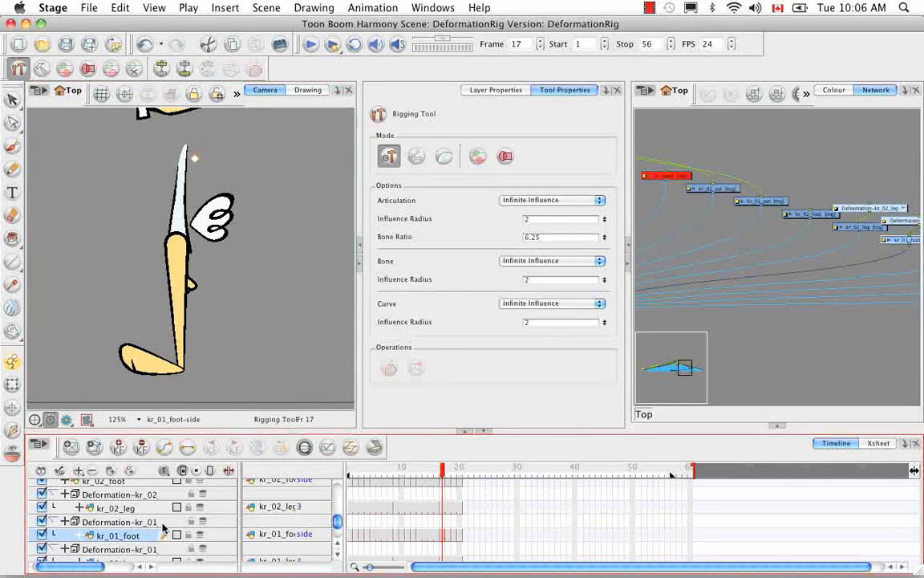
pyautogui.click(183, 370)
pyautogui.click(168, 370)
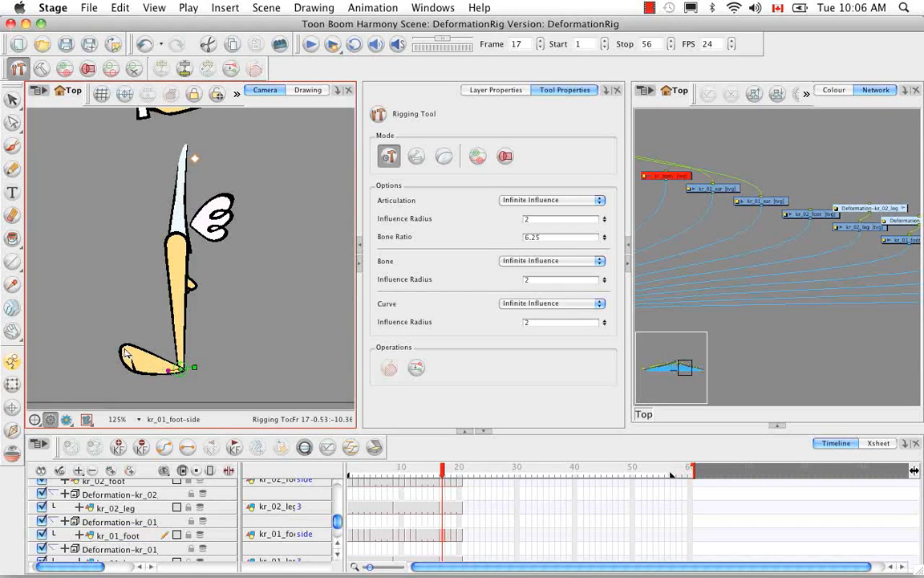
pyautogui.click(122, 353)
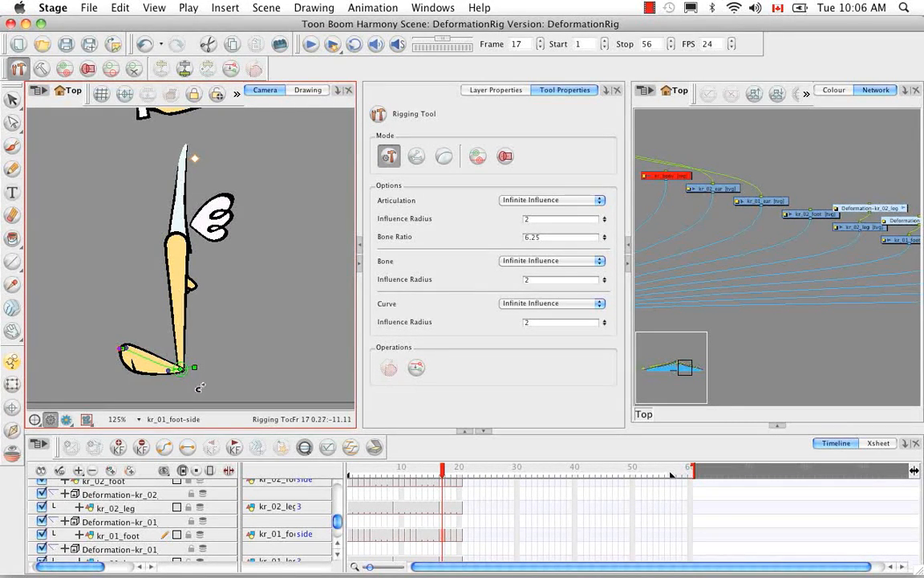
pyautogui.press('.')
pyautogui.press('.')
pyautogui.press('.')
# Select the kr_02_foot layer and rig its front-view drawing at frame 1 with a curve from heel to toe.
pyautogui.click(338, 554)
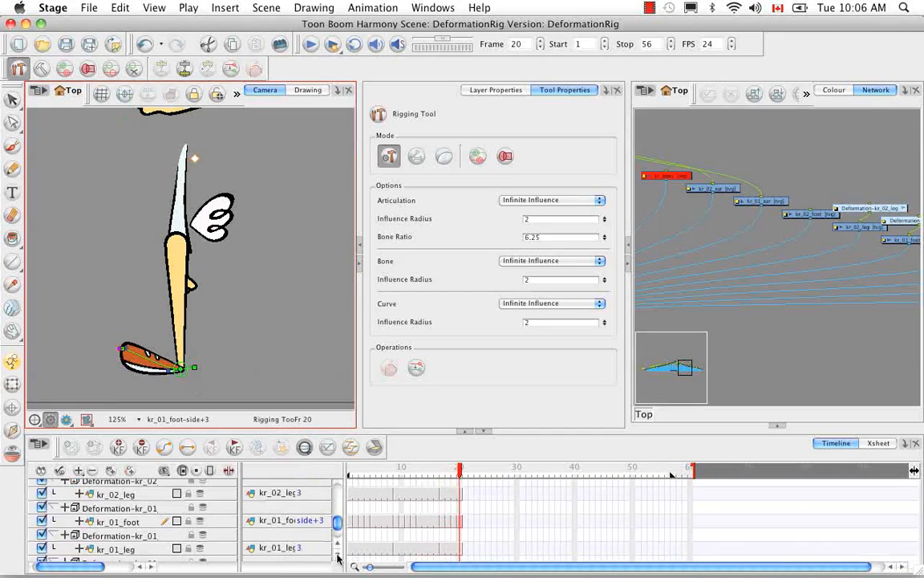
pyautogui.click(338, 543)
pyautogui.click(338, 543)
pyautogui.click(460, 499)
pyautogui.moveTo(463, 474); pyautogui.dragTo(349, 473)
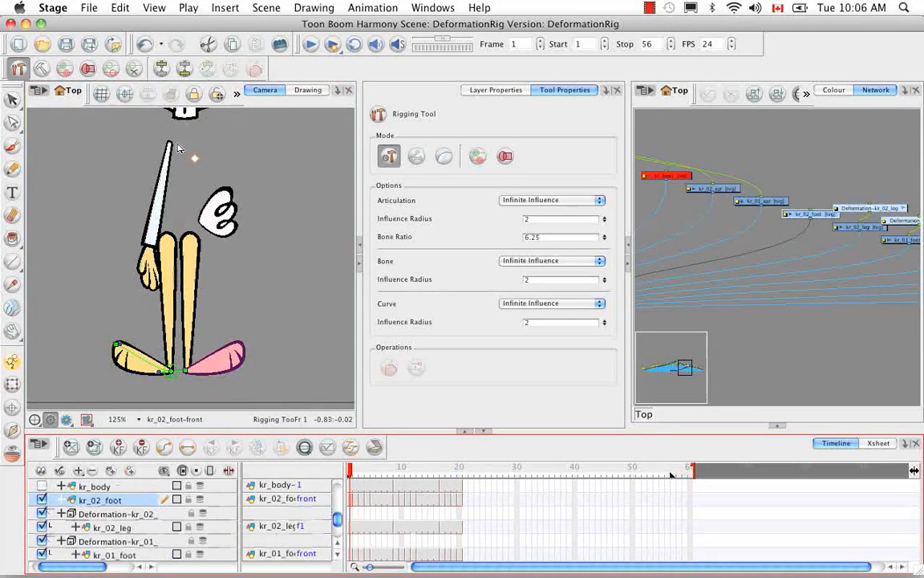
pyautogui.click(185, 371)
pyautogui.moveTo(243, 347); pyautogui.dragTo(232, 363)
# Move to frame 9 to place the deformation on the quarter-view kr_02_foot drawing.
pyautogui.press('.')
pyautogui.press('.')
pyautogui.press('.')
pyautogui.press('.')
pyautogui.press('.')
pyautogui.press('.')
pyautogui.press('.')
pyautogui.press('.')
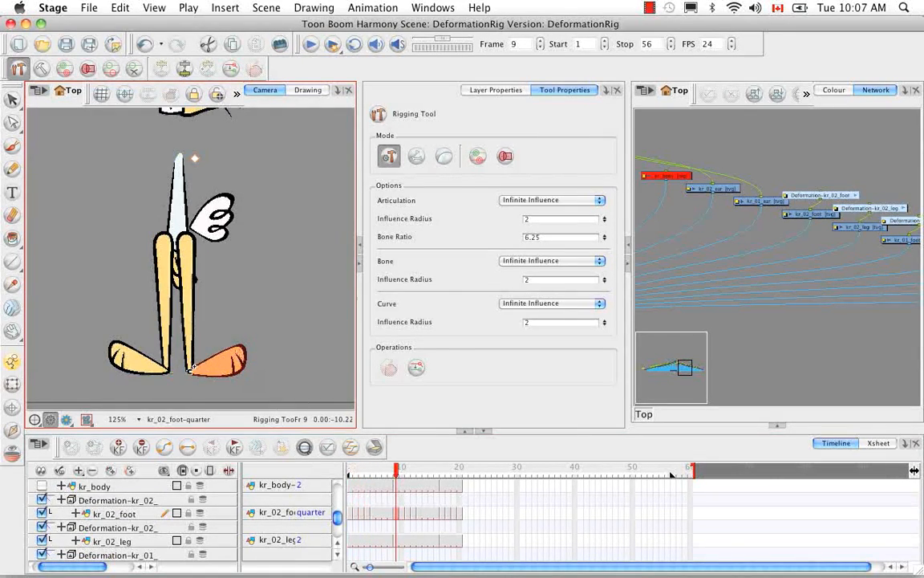
# Rig the side-view kr_02_foot drawing at frame 17 with a curve to the toe and check it on the following shoe drawings.
pyautogui.press('.')
pyautogui.press('.')
pyautogui.press('.')
pyautogui.press('.')
pyautogui.press('.')
pyautogui.press('.')
pyautogui.press('.')
pyautogui.press('.')
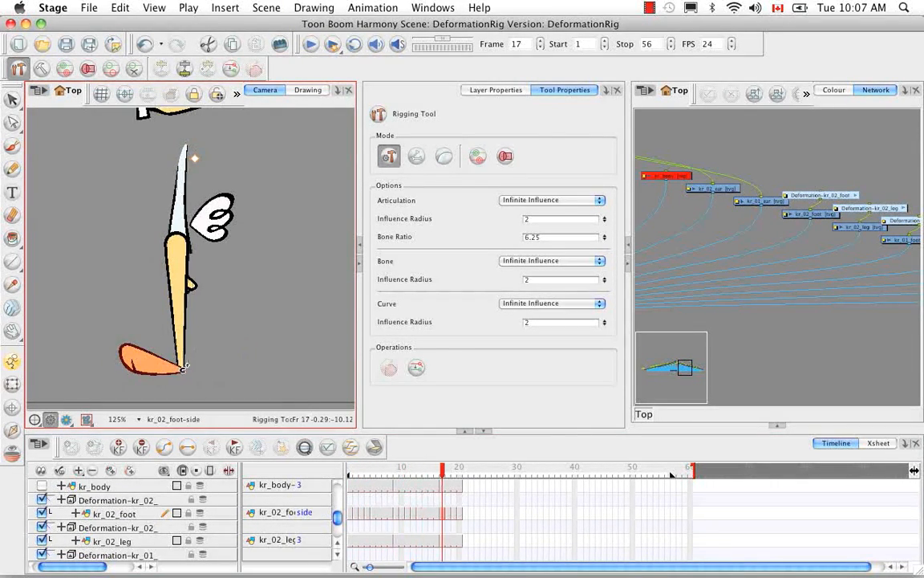
pyautogui.moveTo(122, 348); pyautogui.dragTo(139, 369)
pyautogui.press('.')
pyautogui.press('.')
pyautogui.press('.')
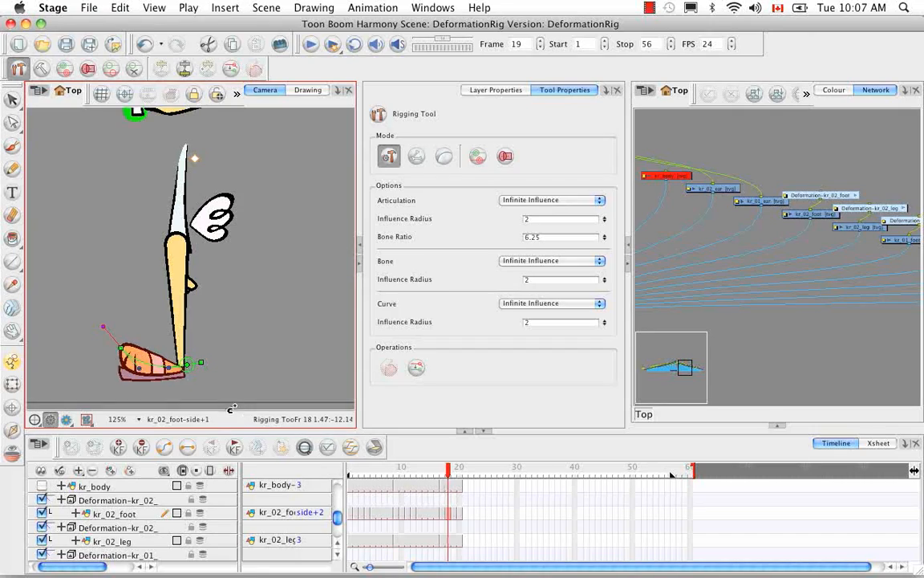
pyautogui.press('.')
# Select the kr_01_ear layer at frame 1 and place its front-view deformation points from the ear's base upward.
pyautogui.click(350, 474)
pyautogui.moveTo(337, 518); pyautogui.dragTo(334, 489)
pyautogui.press('space')
pyautogui.moveTo(235, 111); pyautogui.dragTo(236, 329)
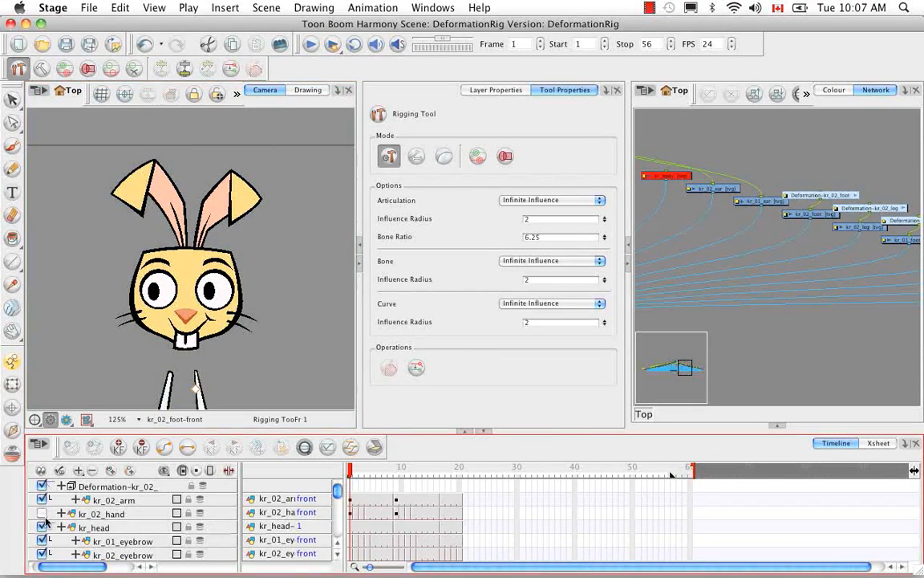
pyautogui.scroll(-6, 241, 522)
pyautogui.click(127, 528)
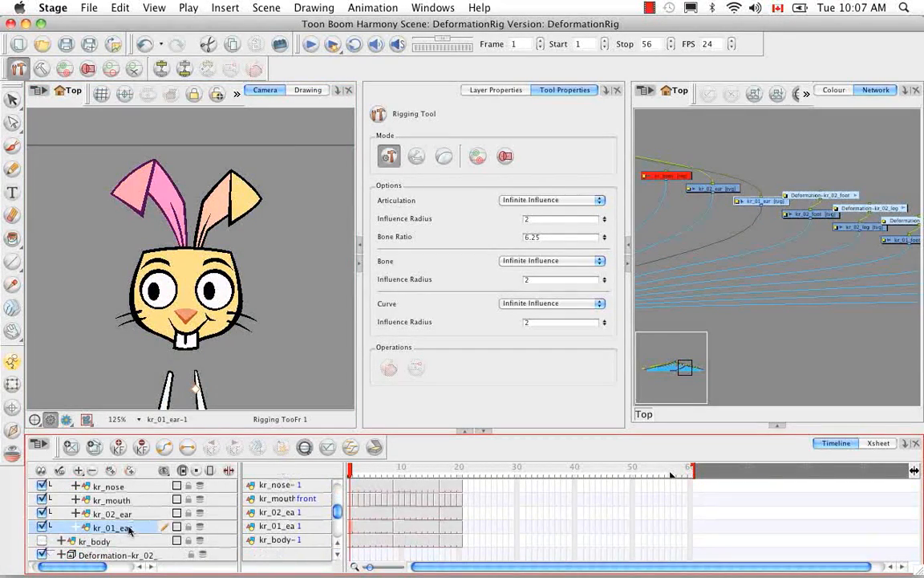
pyautogui.click(186, 259)
pyautogui.click(172, 207)
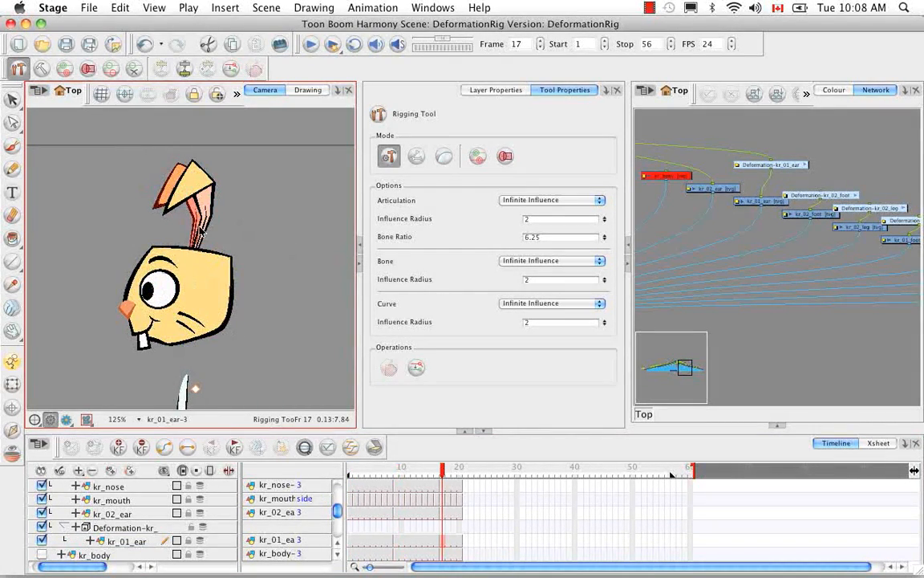
# Extend the side-view kr_01_ear deformation to its tip at frame 17, and the quarter-view kr_02_ear one at frame 9.
pyautogui.click(197, 208)
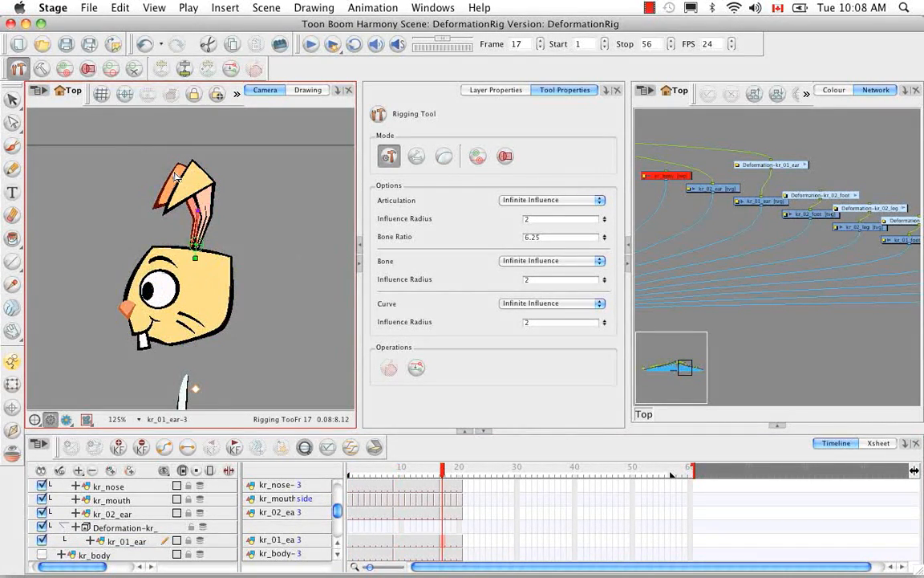
pyautogui.click(177, 166)
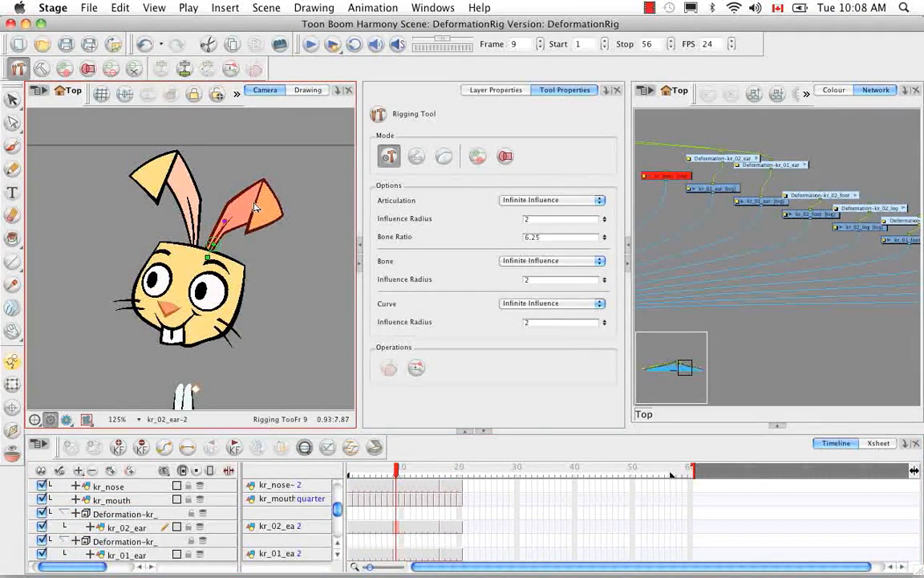
pyautogui.click(251, 207)
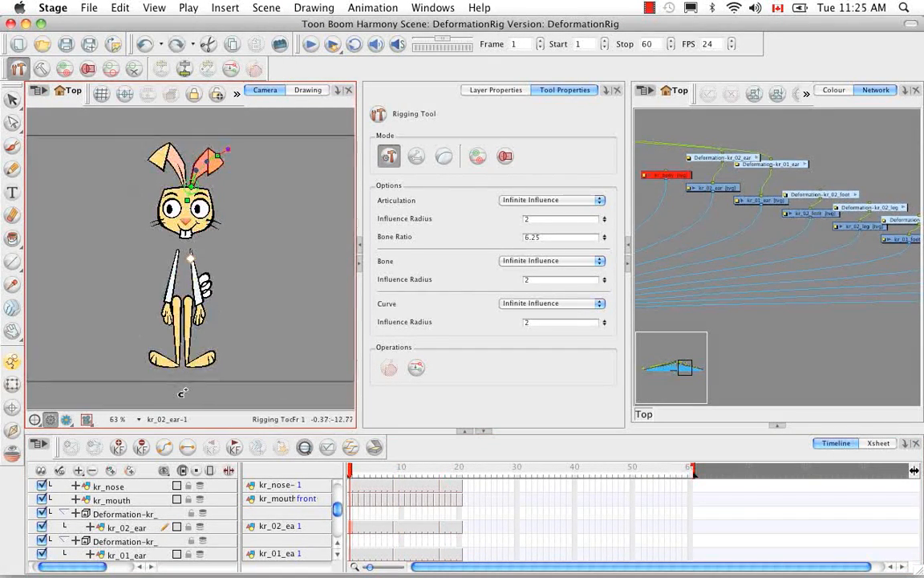
# Rig the front-view kr_body drawing at frame 1 with a bone chain from the jacket's hem up to the neck.
pyautogui.click(185, 311)
pyautogui.click(183, 313)
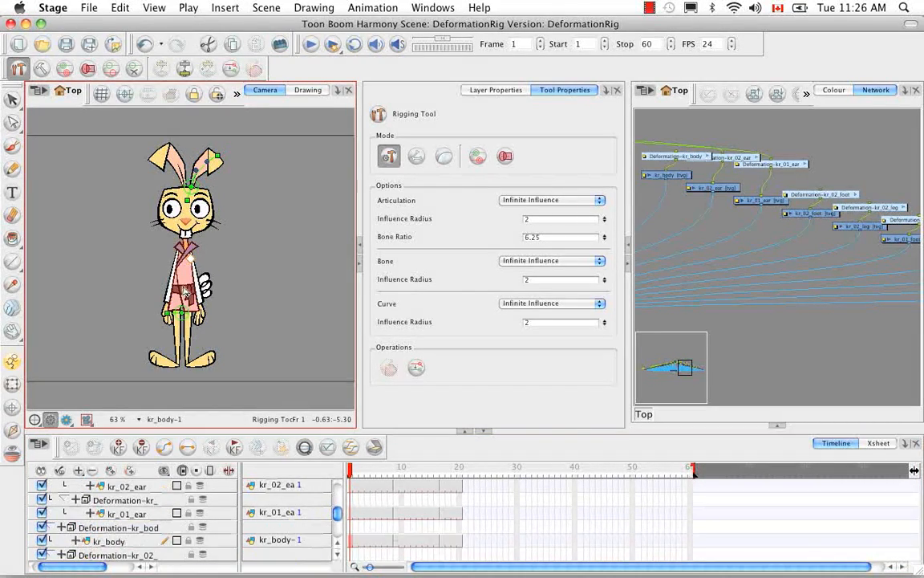
pyautogui.click(183, 286)
pyautogui.click(190, 247)
pyautogui.click(191, 234)
# Rig the quarter-view kr_body drawing at frame 9 with a bone chain running up through the torso to the neck.
pyautogui.moveTo(364, 474); pyautogui.dragTo(397, 473)
pyautogui.click(181, 286)
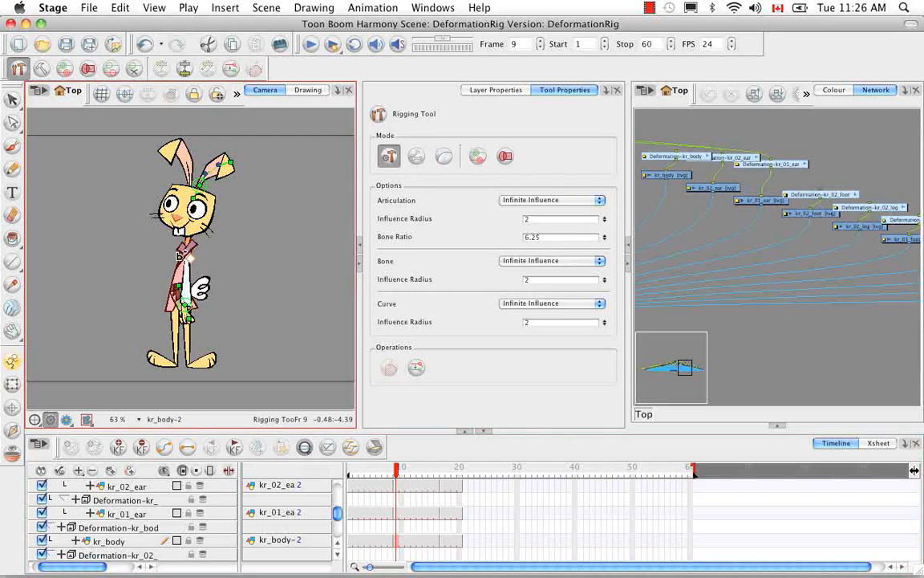
pyautogui.click(181, 248)
pyautogui.click(185, 235)
# Rig the side-view kr_body drawing at frame 17 with a bone chain up to the neck and return to frame 1.
pyautogui.click(442, 472)
pyautogui.click(183, 303)
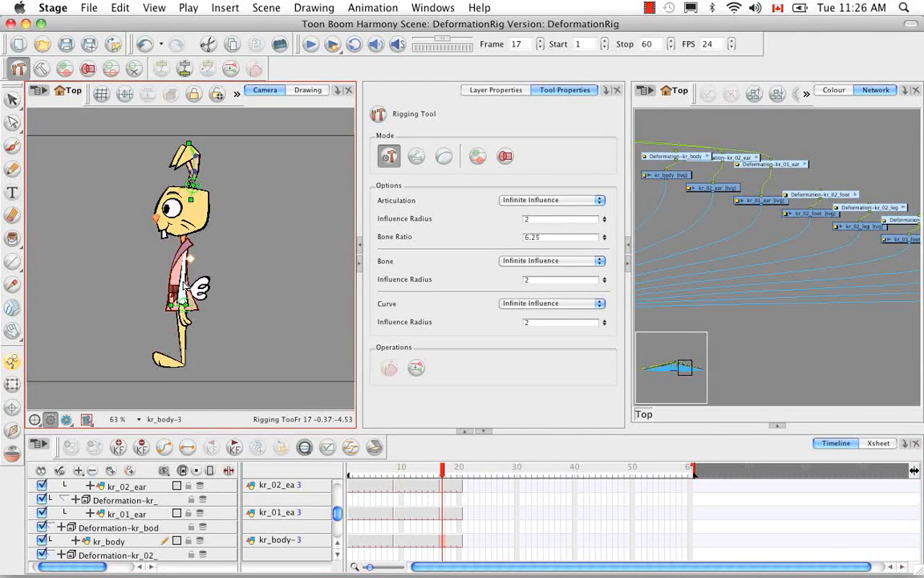
pyautogui.click(179, 283)
pyautogui.click(189, 240)
pyautogui.click(189, 228)
pyautogui.moveTo(374, 471); pyautogui.dragTo(349, 472)
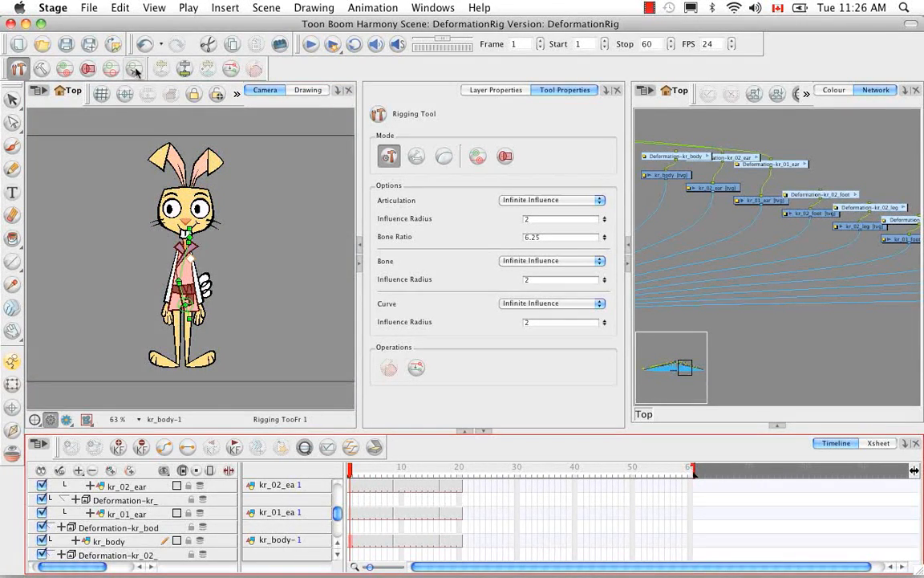
pyautogui.click(228, 426)
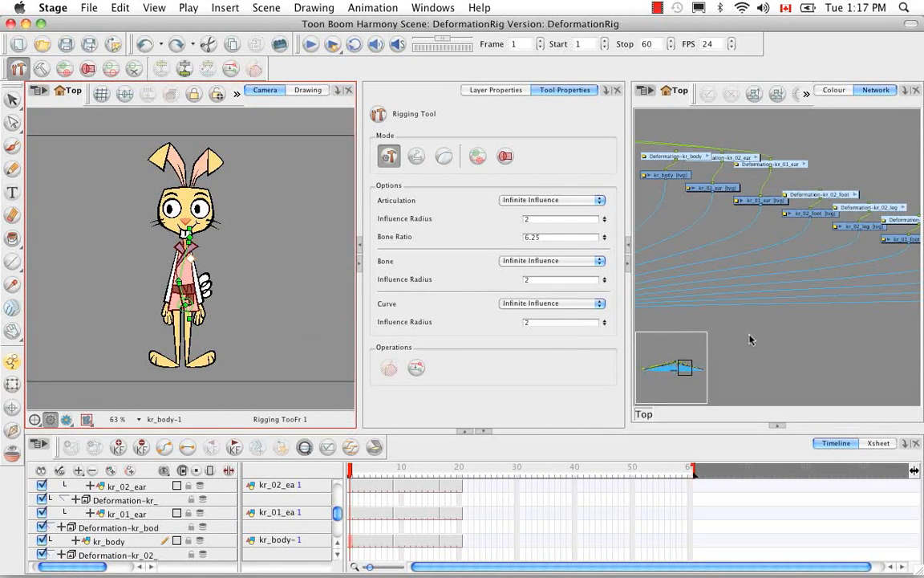
# Examine the node network around the kr_head module and the facial parts connected beneath it.
pyautogui.click(715, 305)
pyautogui.moveTo(681, 281); pyautogui.dragTo(878, 281)
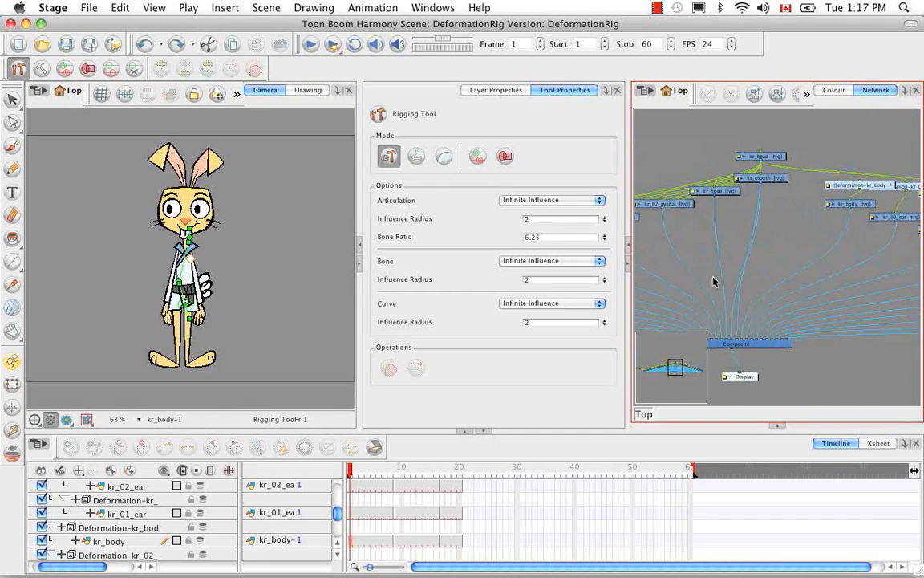
pyautogui.moveTo(712, 281); pyautogui.dragTo(800, 254)
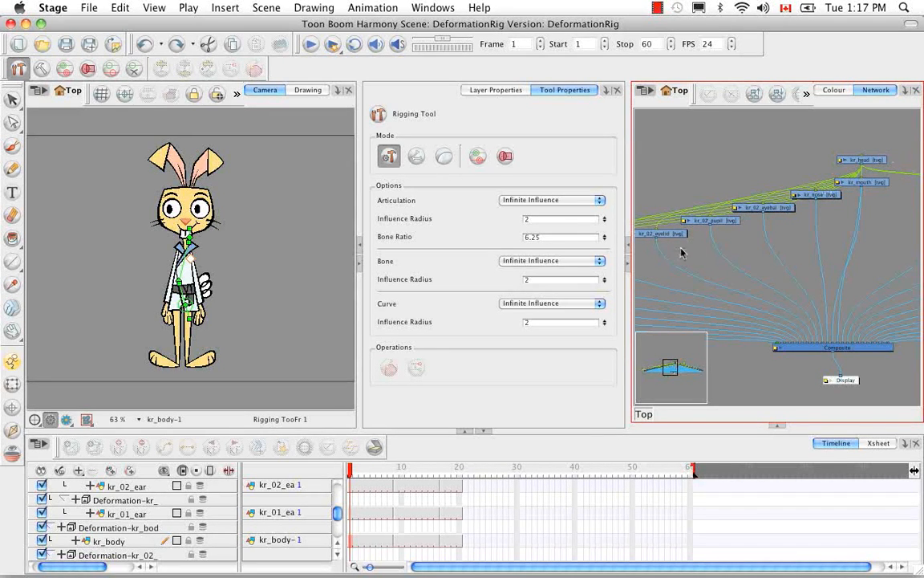
pyautogui.moveTo(640, 259); pyautogui.dragTo(795, 229)
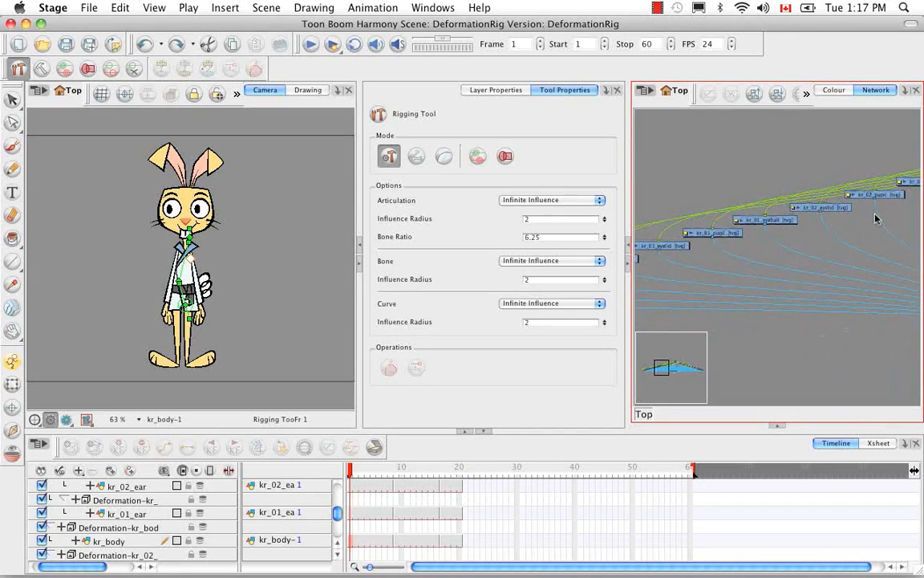
pyautogui.moveTo(874, 214); pyautogui.dragTo(716, 249)
pyautogui.moveTo(829, 226); pyautogui.dragTo(765, 236)
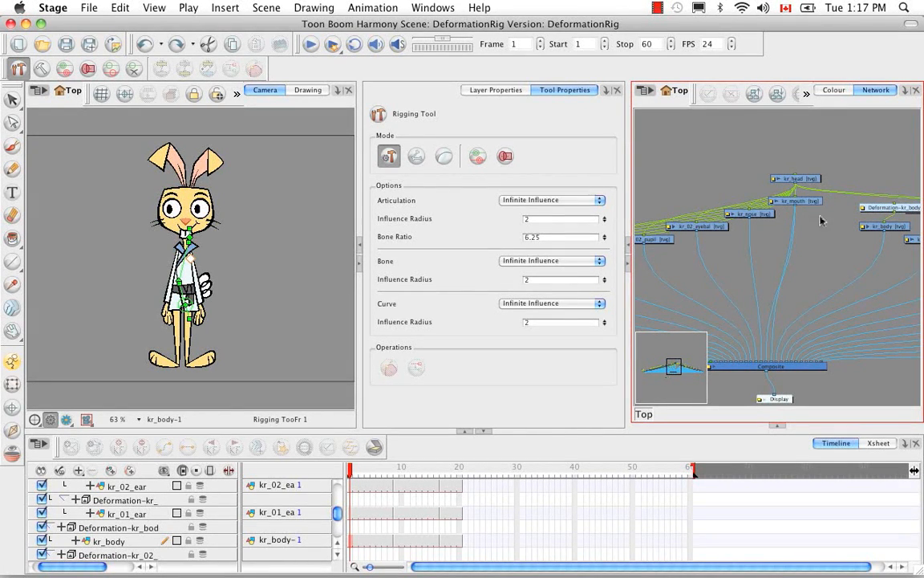
# Move the kr_body drawing and its Deformation-kr_body group clear of the ear groups and create a kinematic output for the group.
pyautogui.moveTo(834, 252); pyautogui.dragTo(730, 277)
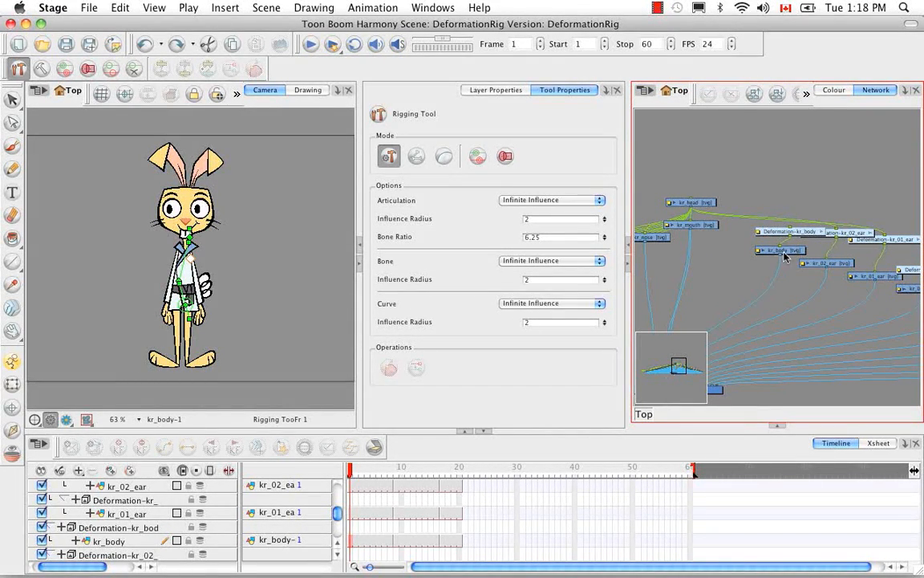
pyautogui.moveTo(788, 251); pyautogui.dragTo(747, 279)
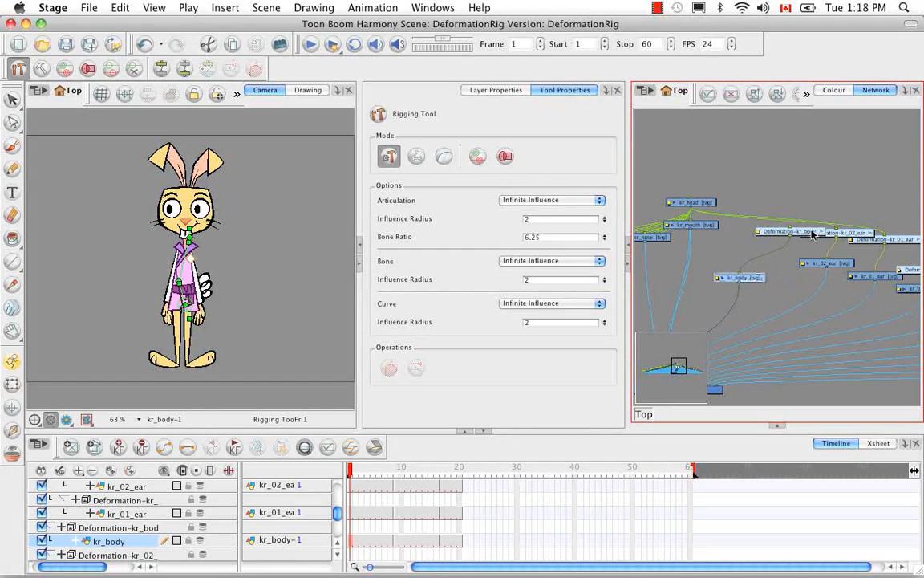
pyautogui.moveTo(806, 234); pyautogui.dragTo(753, 258)
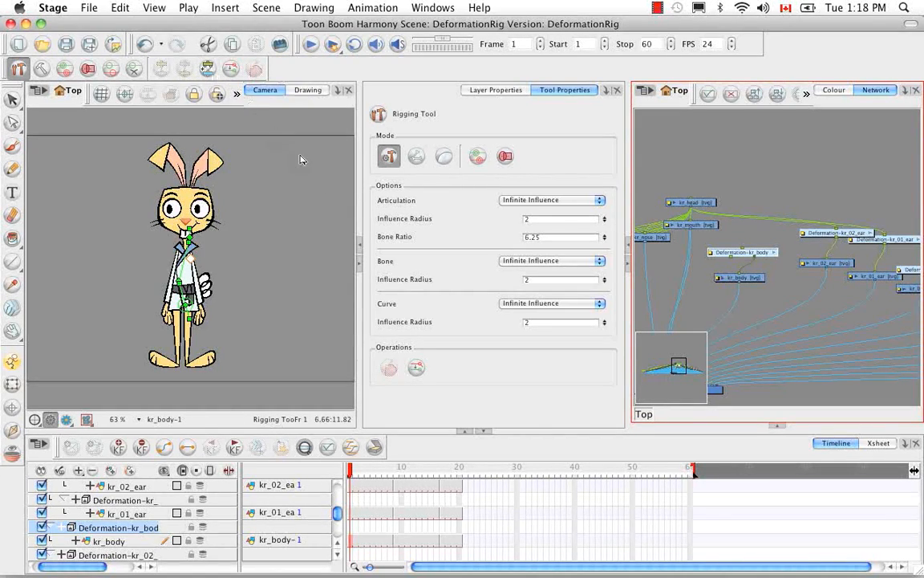
# Open the Deformation-kr_body group and examine how its three view groups connect to the kinematic output module.
pyautogui.click(774, 254)
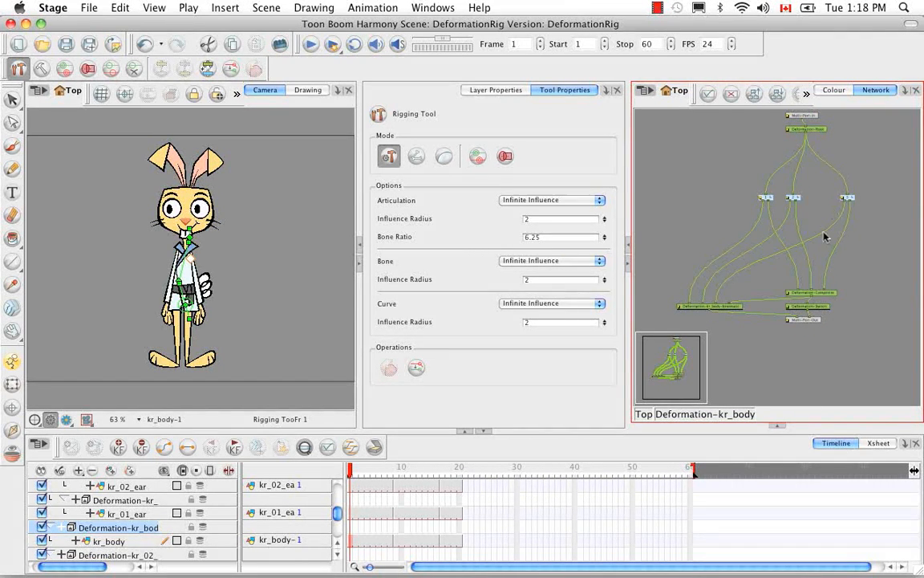
pyautogui.moveTo(824, 233); pyautogui.dragTo(815, 244)
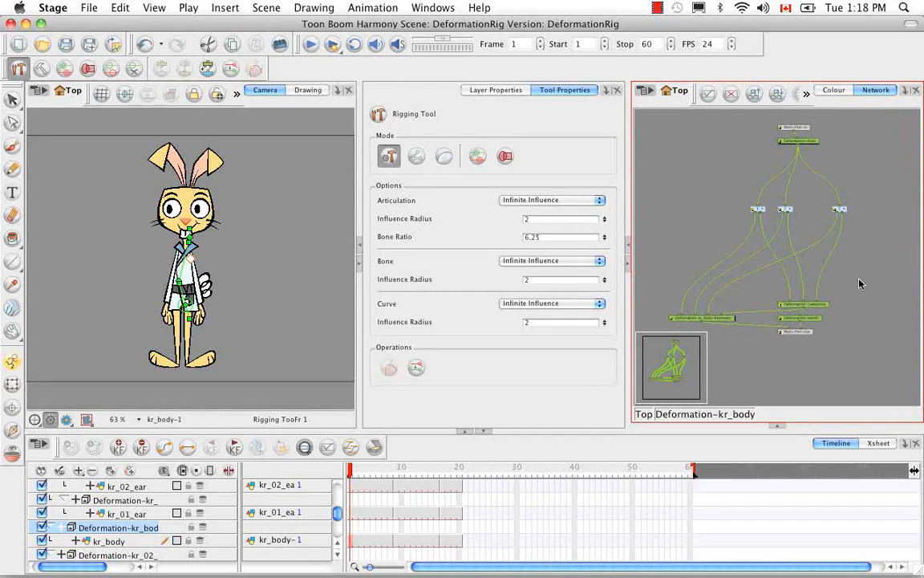
pyautogui.click(749, 356)
pyautogui.scroll(5, 685, 299)
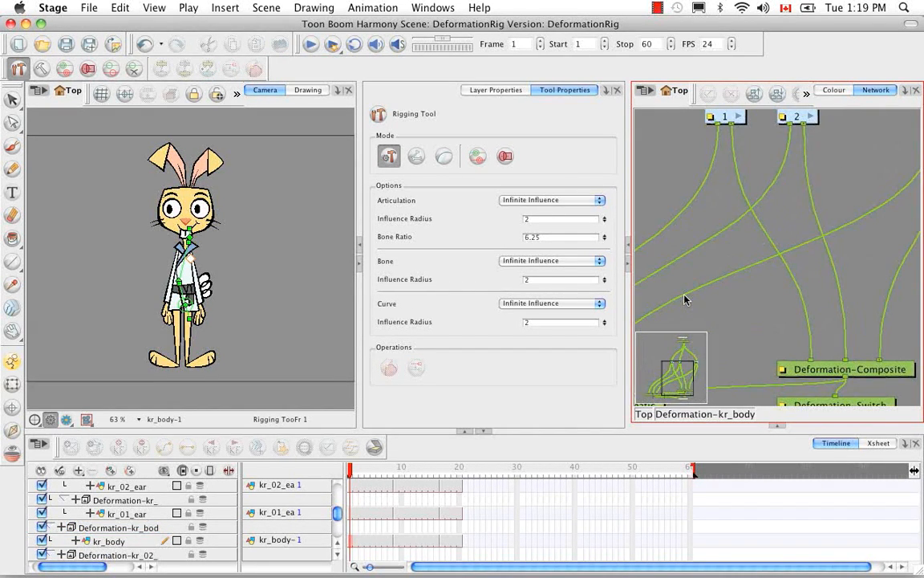
pyautogui.moveTo(642, 329); pyautogui.dragTo(783, 212)
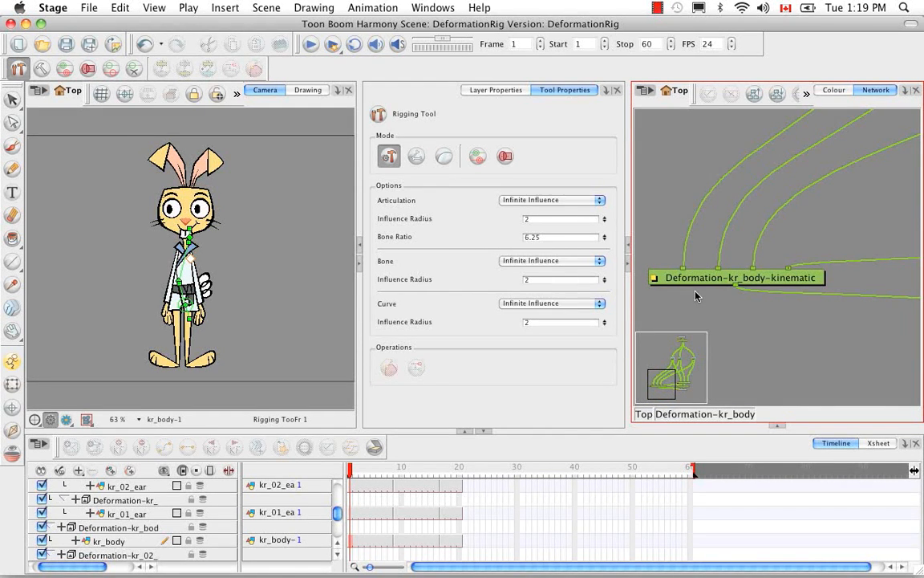
pyautogui.scroll(-5, 696, 296)
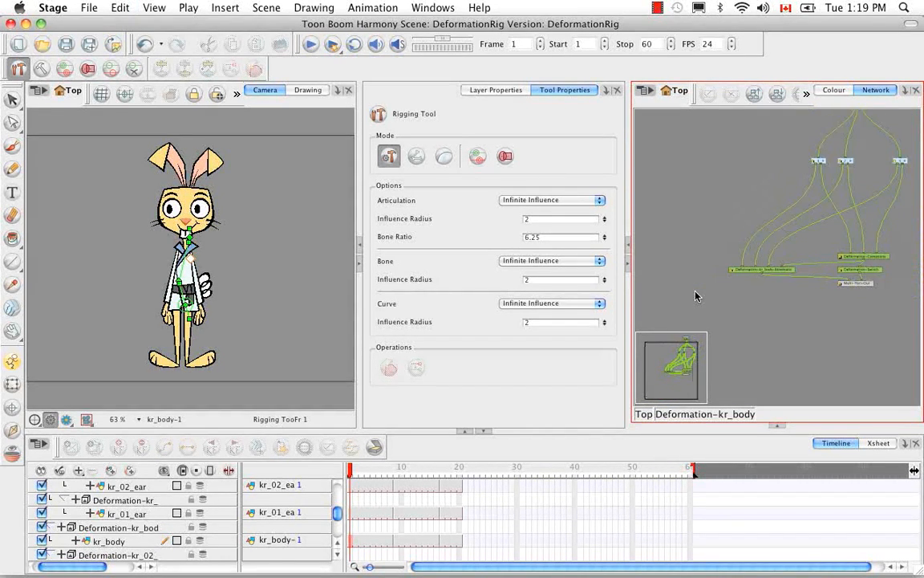
pyautogui.moveTo(883, 205); pyautogui.dragTo(838, 262)
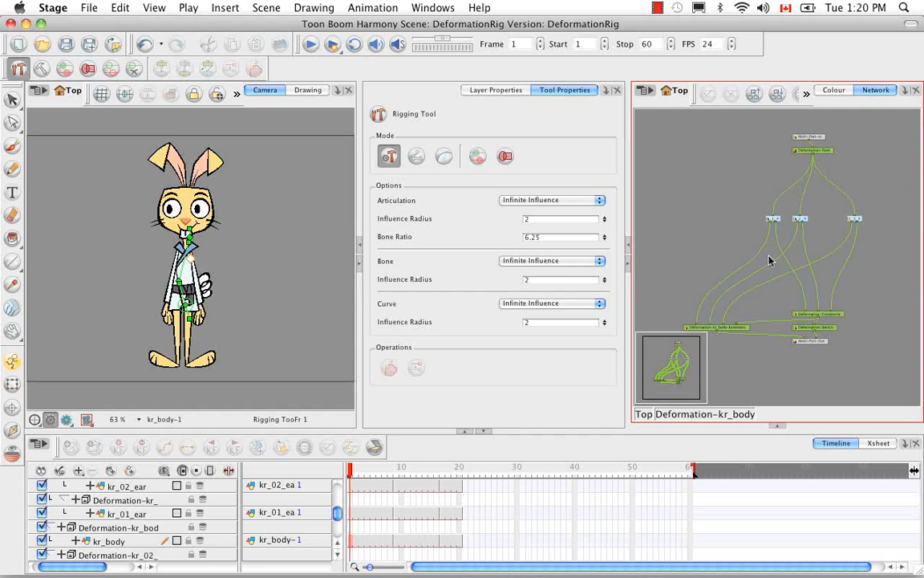
# Rename the Deformation-kr_body-kinematic module as Body-neck.
pyautogui.click(732, 330)
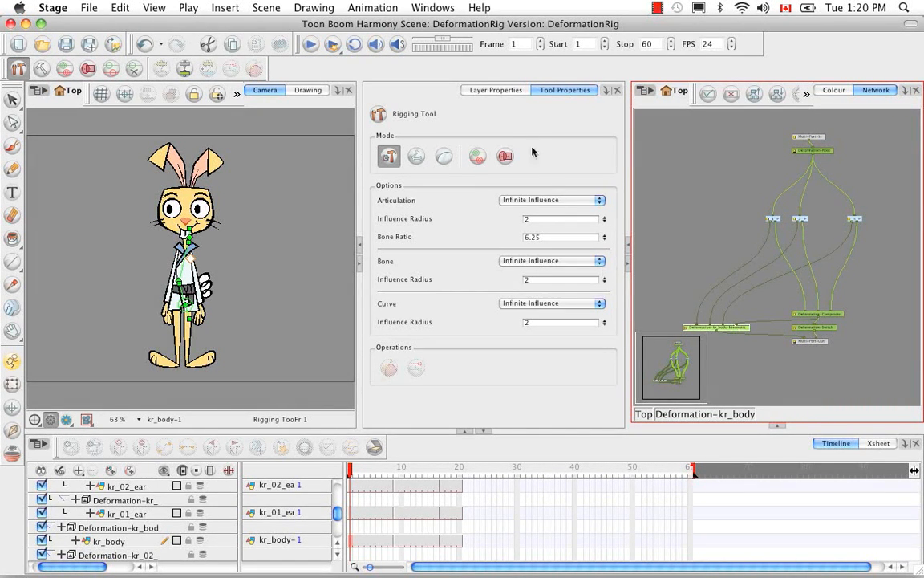
pyautogui.click(508, 91)
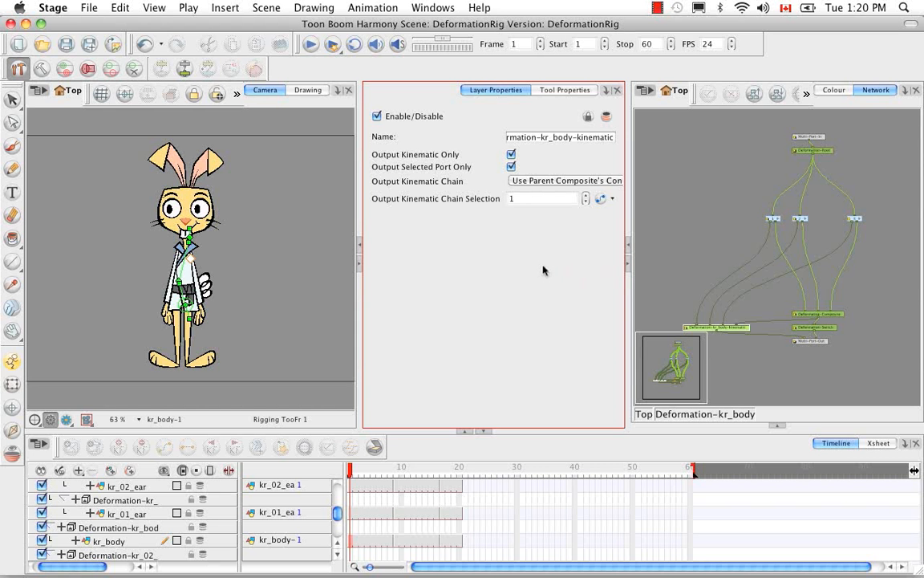
pyautogui.click(616, 138)
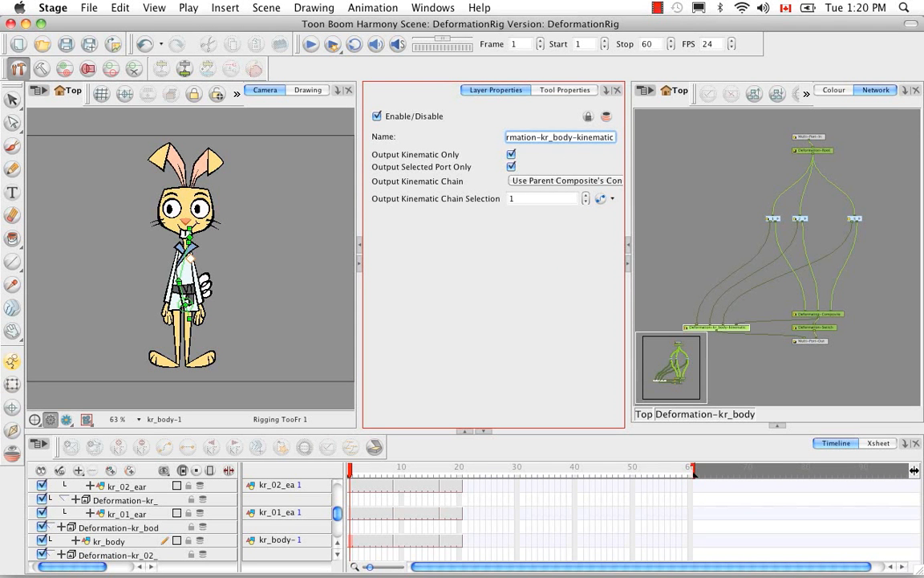
pyautogui.moveTo(614, 137); pyautogui.dragTo(442, 130)
pyautogui.write('Body-neck')
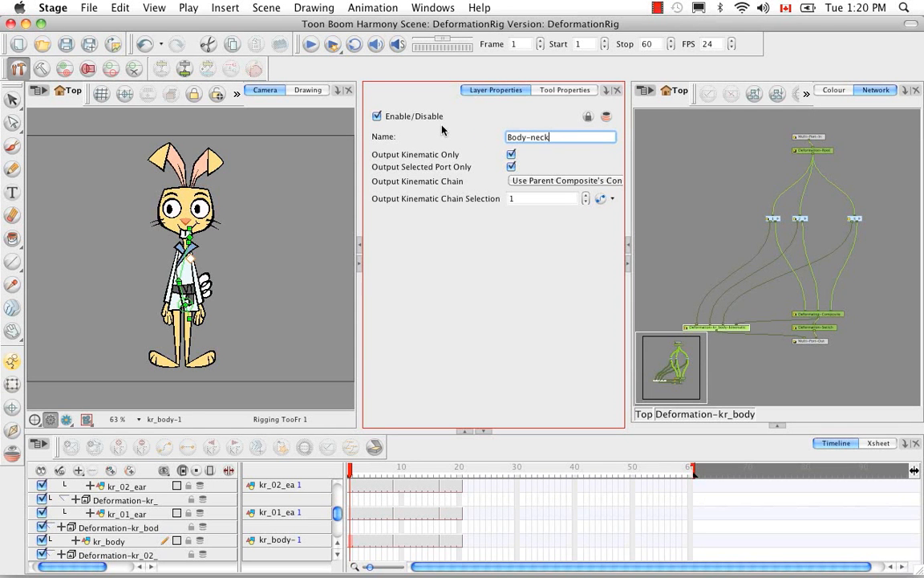
pyautogui.press('Return')
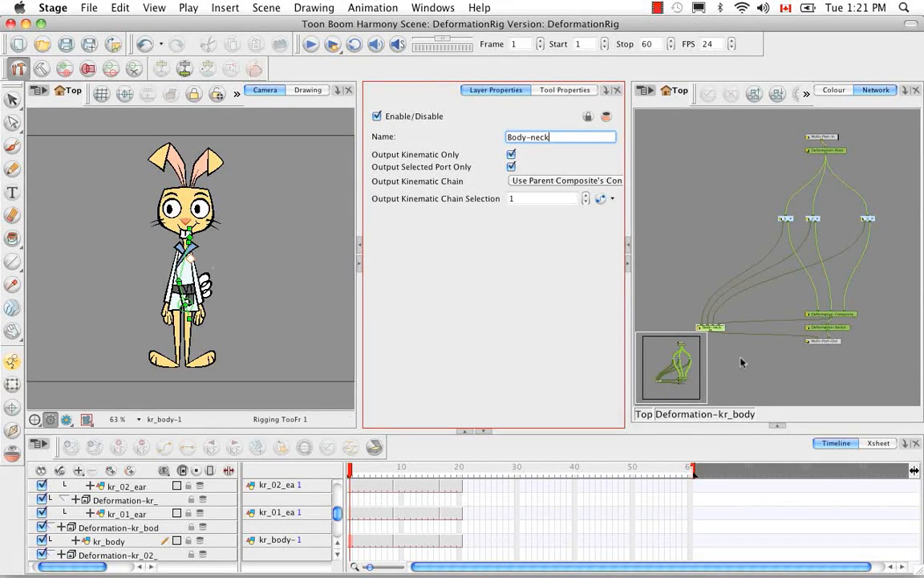
# Return to the top-level network, connect Deformation-kr_body's Body-neck output to kr_head and place the group above it.
pyautogui.click(647, 414)
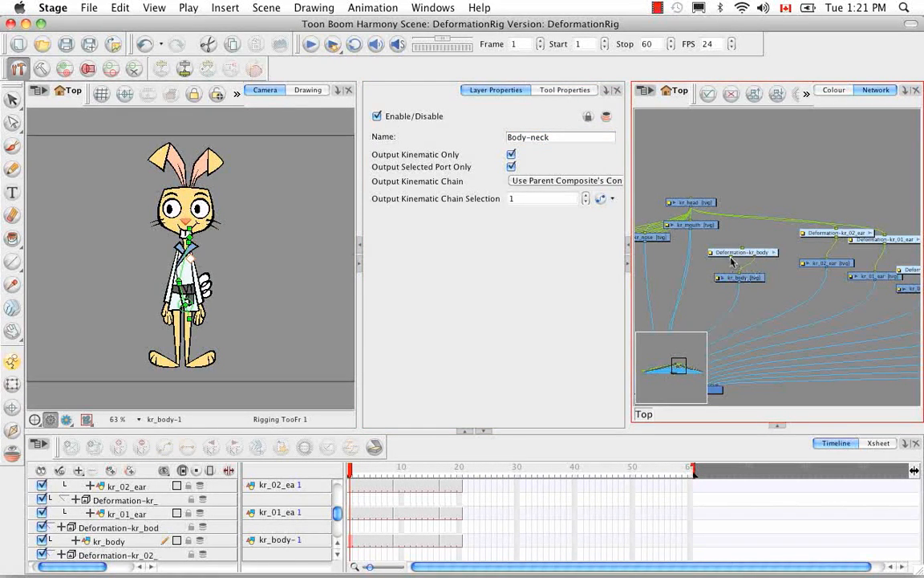
pyautogui.moveTo(764, 254); pyautogui.dragTo(691, 202)
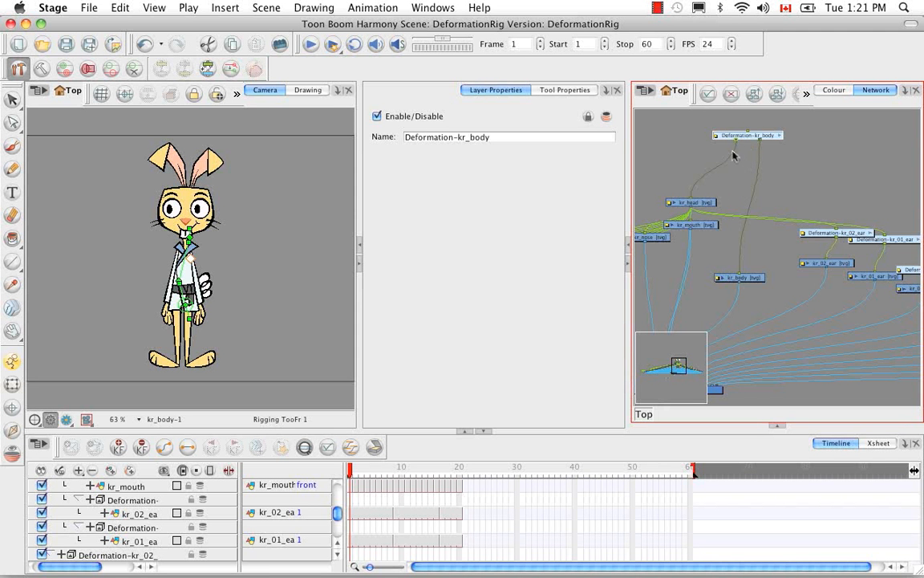
# Create a second kinematic output for the Deformation-kr_body group and rename its module Body-shoulders.
pyautogui.click(780, 138)
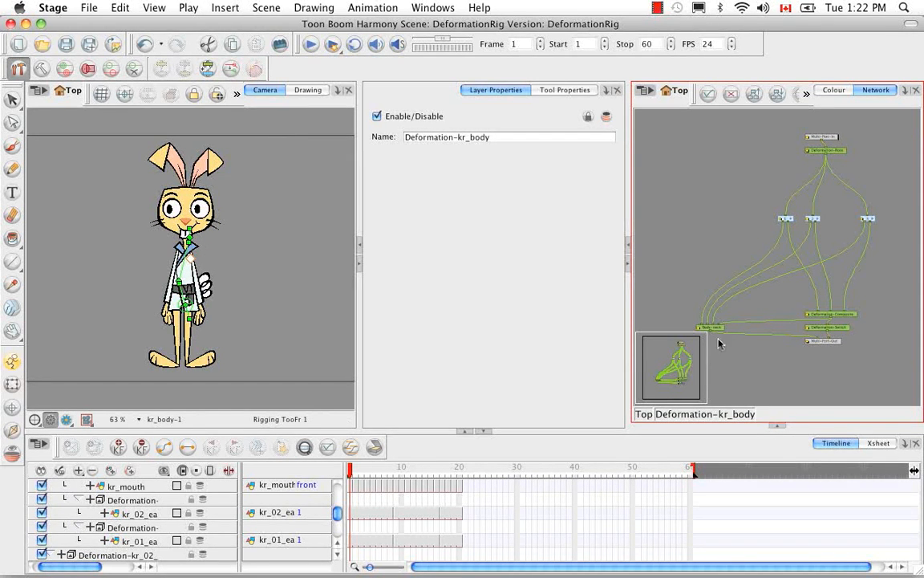
pyautogui.click(646, 414)
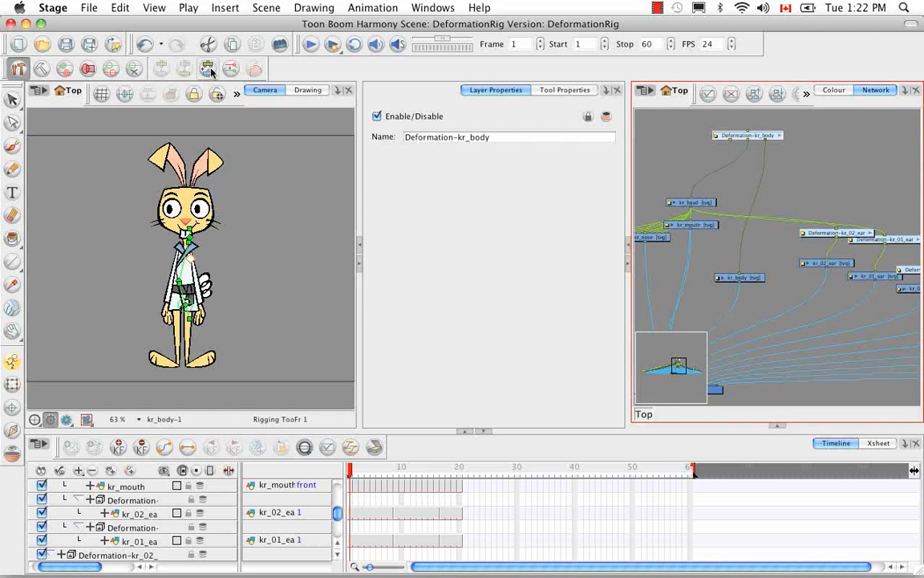
pyautogui.click(780, 137)
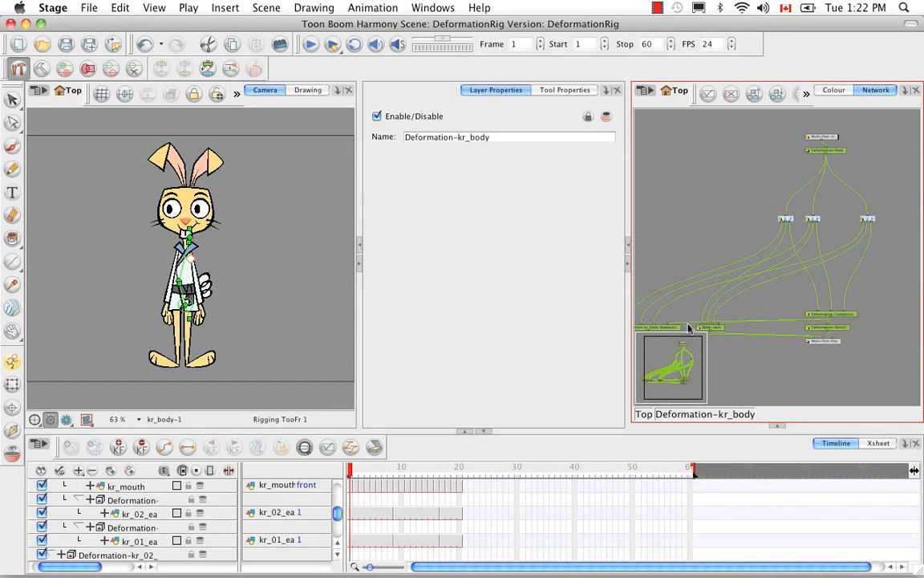
pyautogui.click(663, 330)
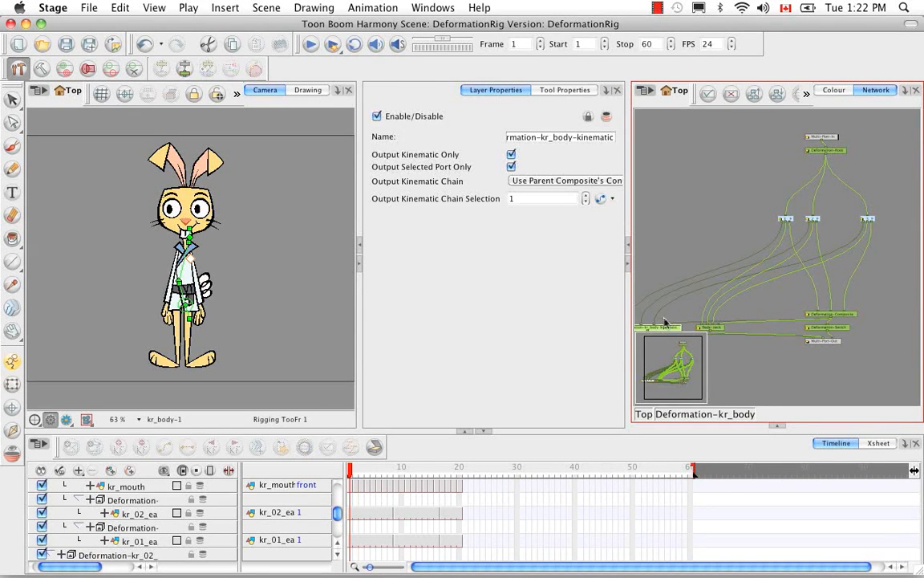
pyautogui.moveTo(611, 136); pyautogui.dragTo(387, 104)
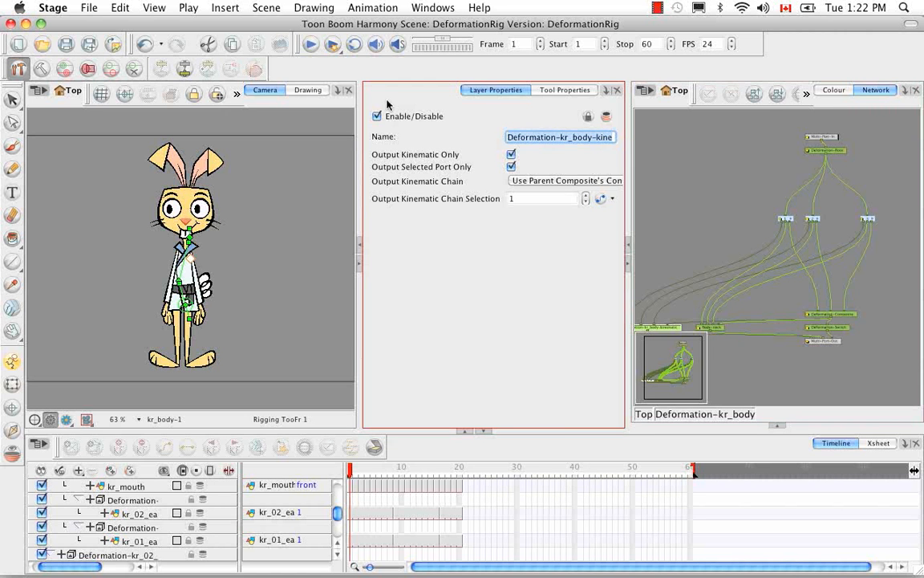
pyautogui.press('BackSpace')
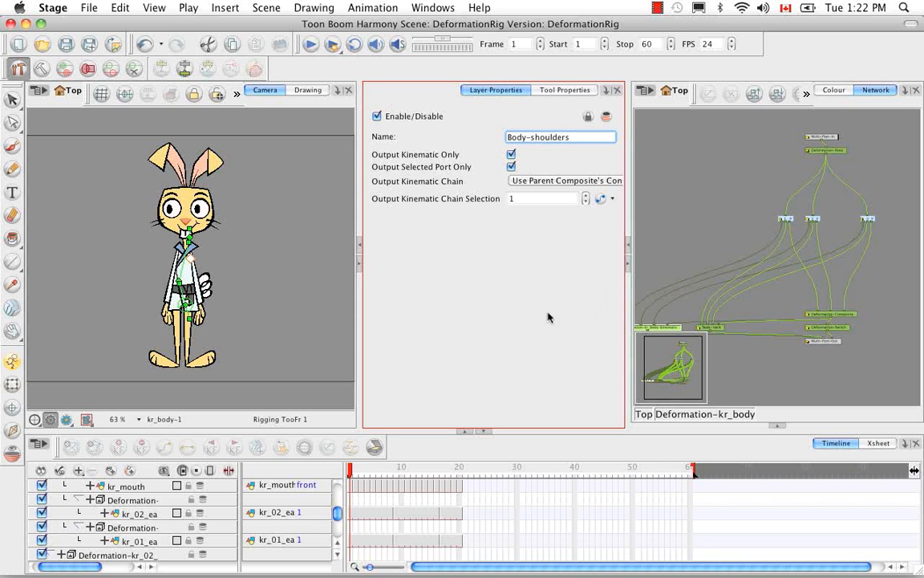
pyautogui.press('Return')
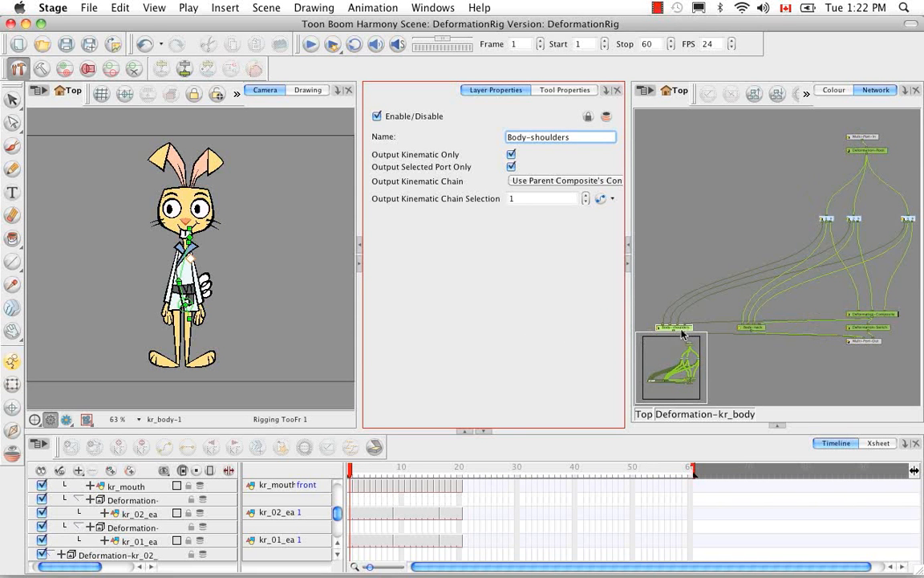
# Inside view group 1, connect Bone_1 to a new port on Multi-Port-Out and return to the Deformation-kr_body group.
pyautogui.click(832, 223)
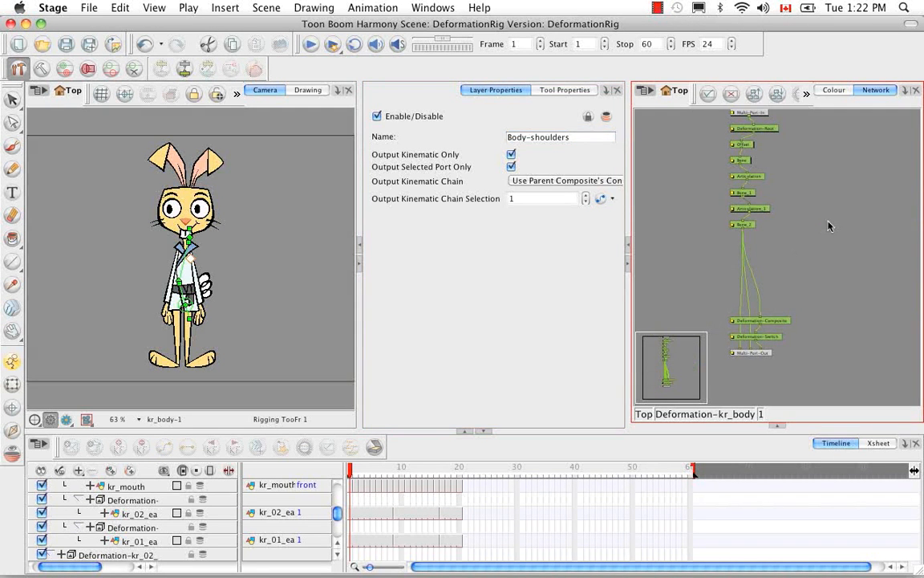
pyautogui.moveTo(807, 192); pyautogui.dragTo(819, 217)
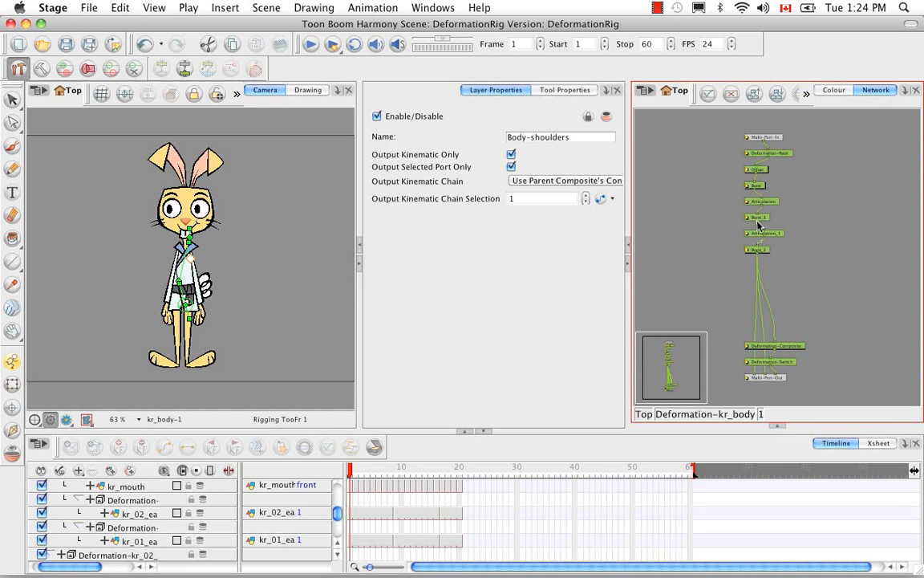
pyautogui.moveTo(758, 221)
pyautogui.mouseDown()
pyautogui.moveTo(743, 238)
pyautogui.moveTo(732, 294)
pyautogui.moveTo(750, 376)
pyautogui.mouseUp()
pyautogui.click(710, 413)
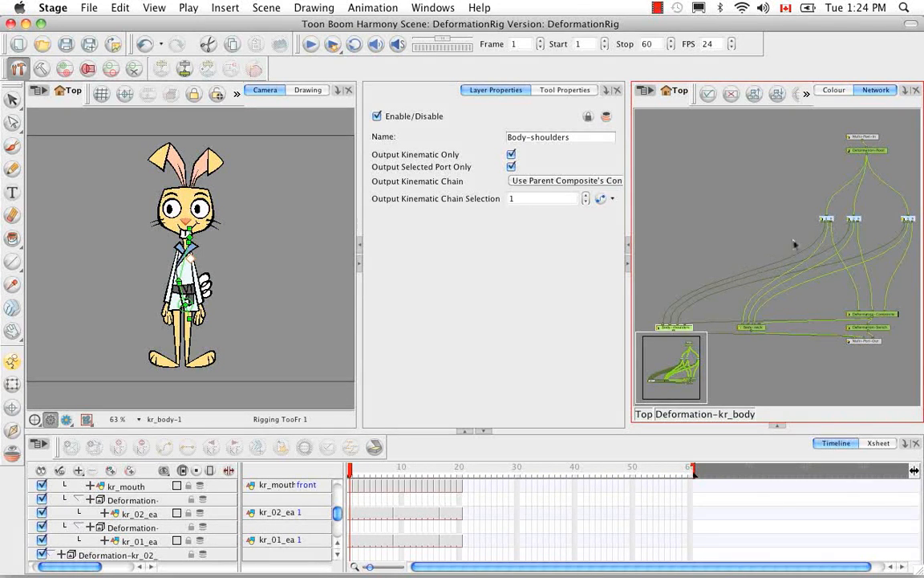
# Replace view group 1's old cable to Body-shoulders with a connection from its new Bone_1 output to the module's first input.
pyautogui.click(795, 243)
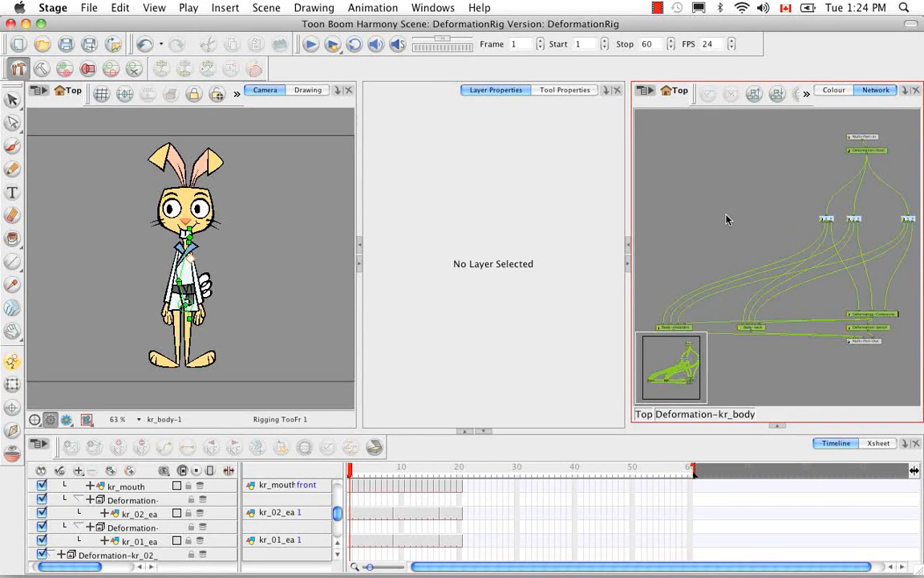
pyautogui.press('2')
pyautogui.press('2')
pyautogui.press('2')
pyautogui.press('2')
pyautogui.press('2')
pyautogui.moveTo(786, 112); pyautogui.dragTo(697, 196)
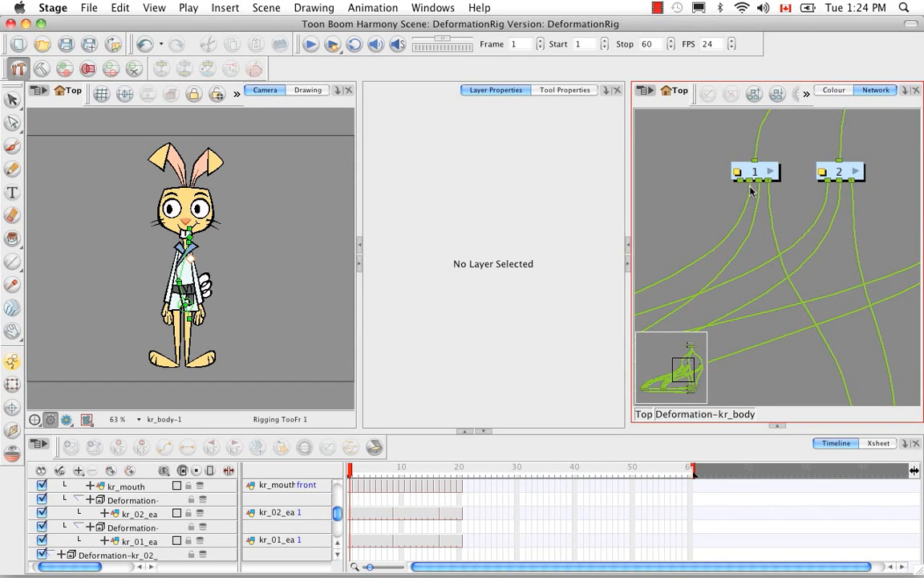
pyautogui.click(746, 194)
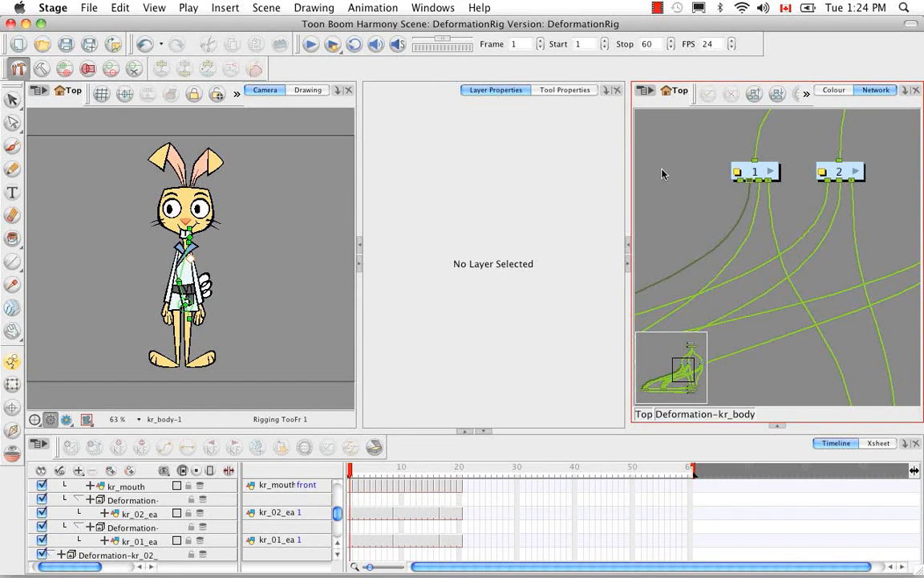
pyautogui.press('1')
pyautogui.press('1')
pyautogui.press('1')
pyautogui.press('1')
pyautogui.press('1')
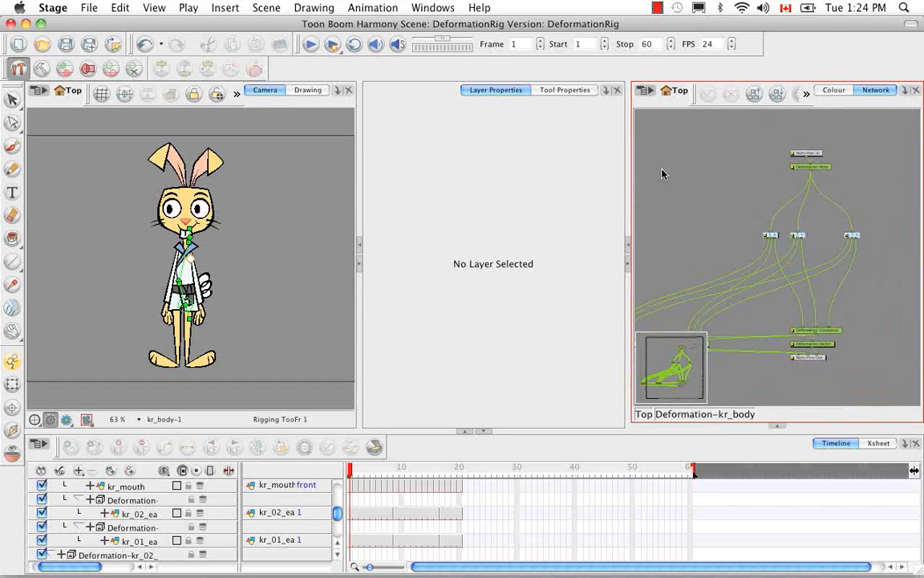
pyautogui.moveTo(659, 286); pyautogui.dragTo(740, 254)
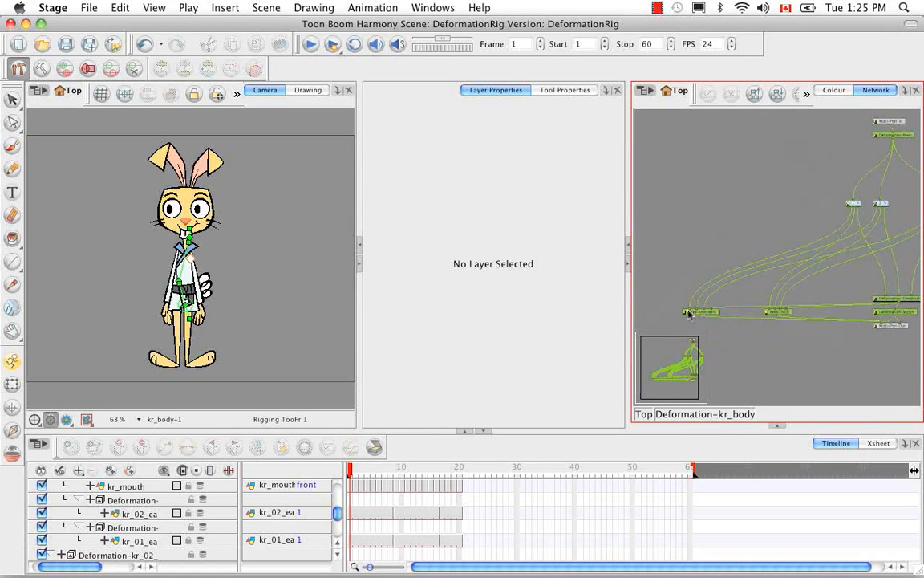
pyautogui.moveTo(692, 310); pyautogui.dragTo(830, 204)
pyautogui.moveTo(849, 208); pyautogui.dragTo(687, 313)
# Check view group 1's output ports and the bone chain inside it, and return to the top-level network.
pyautogui.scroll(5, 762, 182)
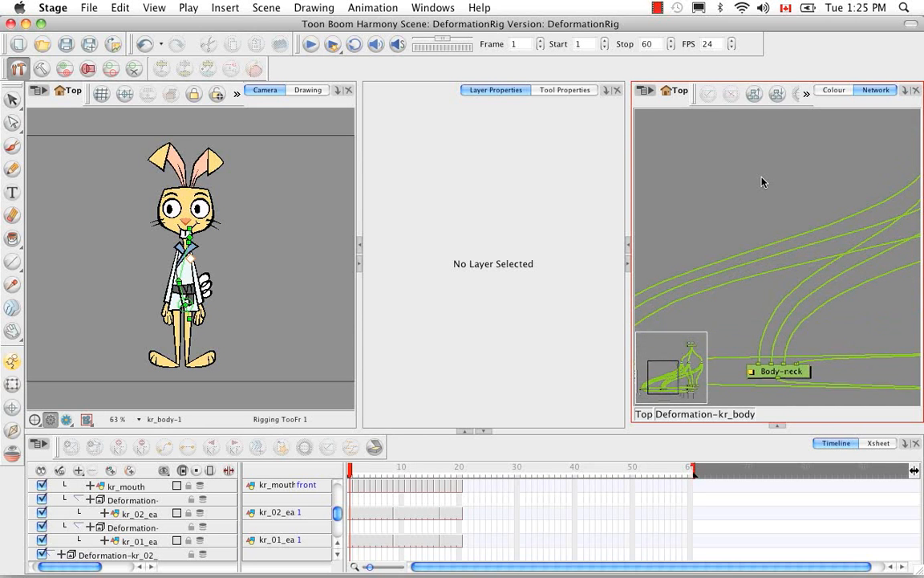
pyautogui.moveTo(722, 197); pyautogui.dragTo(634, 241)
pyautogui.moveTo(838, 147); pyautogui.dragTo(714, 204)
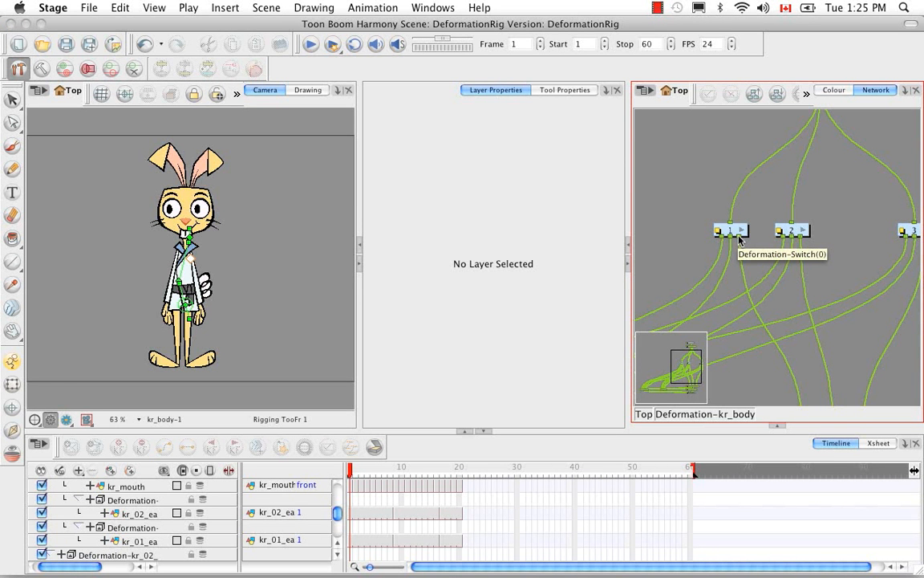
pyautogui.click(742, 232)
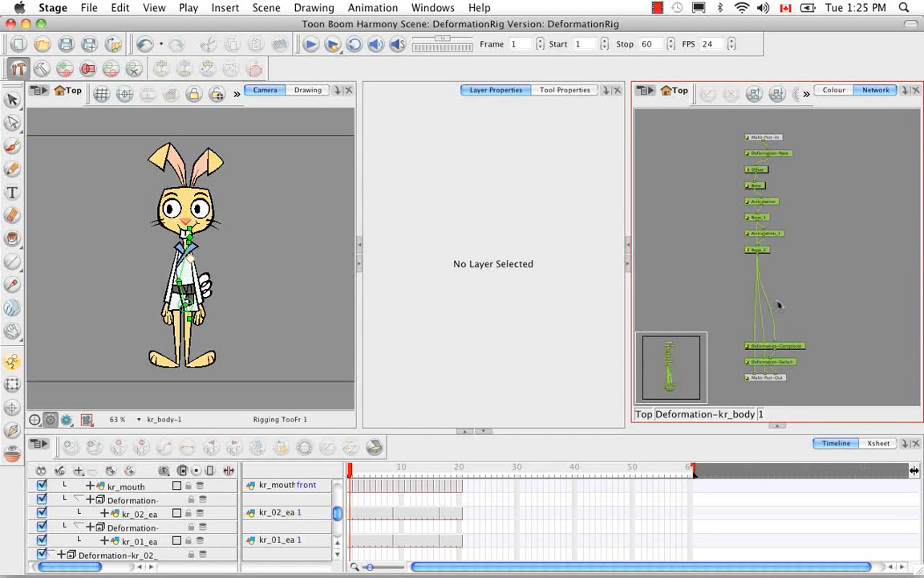
pyautogui.click(647, 414)
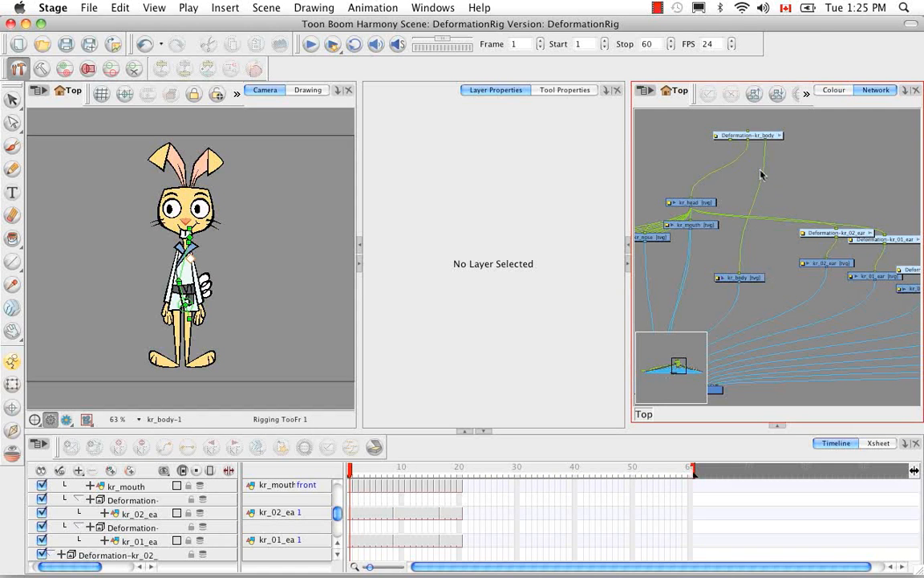
# Inside view group 2 of Deformation-kr_body, connect Bone_1 to a new port on Multi-Port-Out and return to the parent group.
pyautogui.click(778, 137)
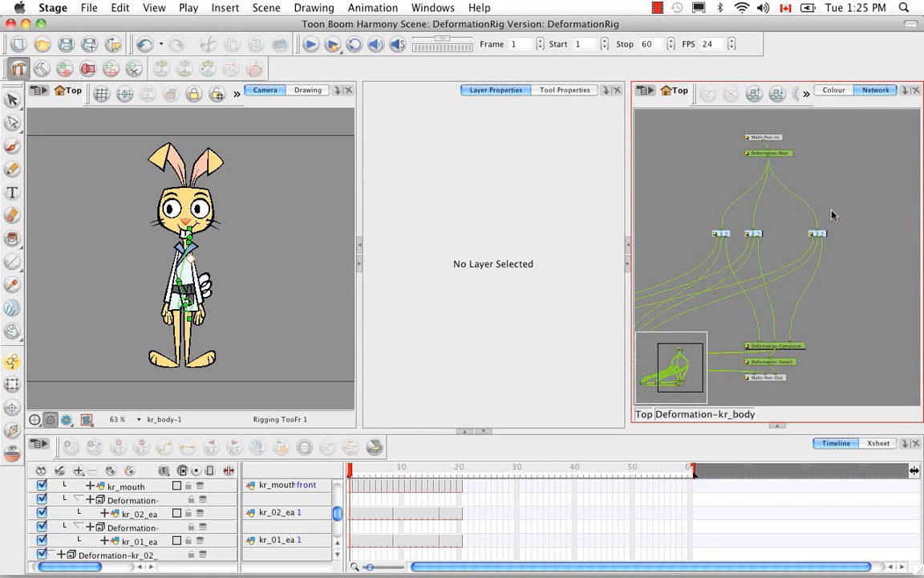
pyautogui.click(761, 236)
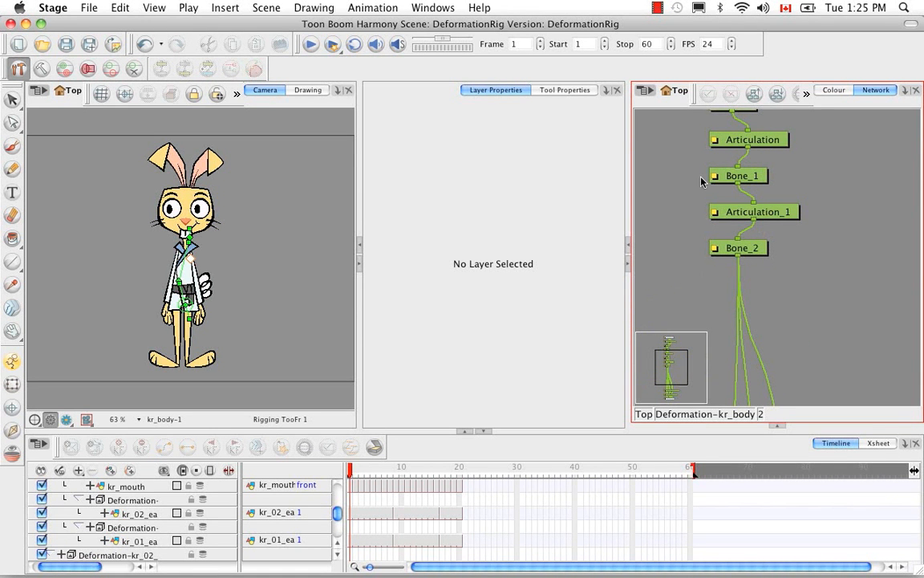
pyautogui.scroll(-5, 700, 182)
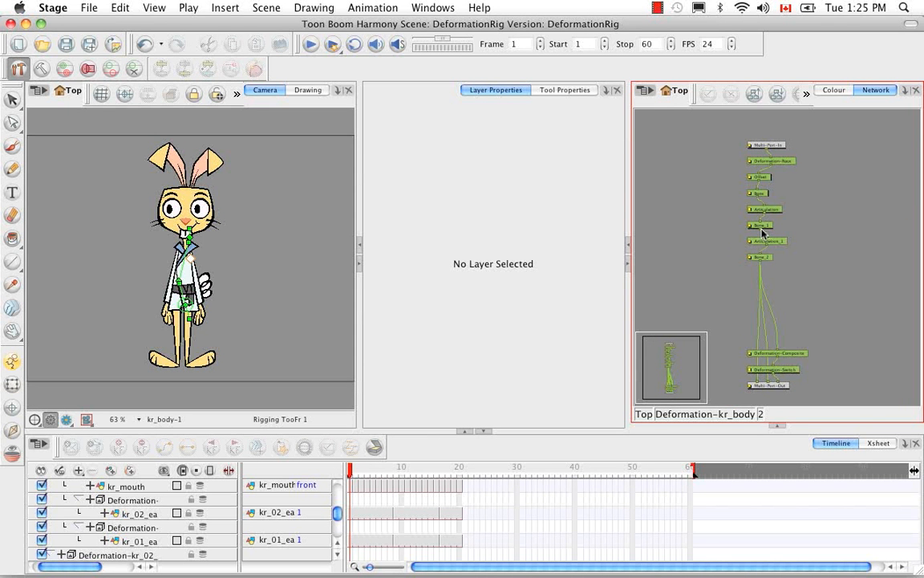
pyautogui.moveTo(761, 228); pyautogui.dragTo(767, 349)
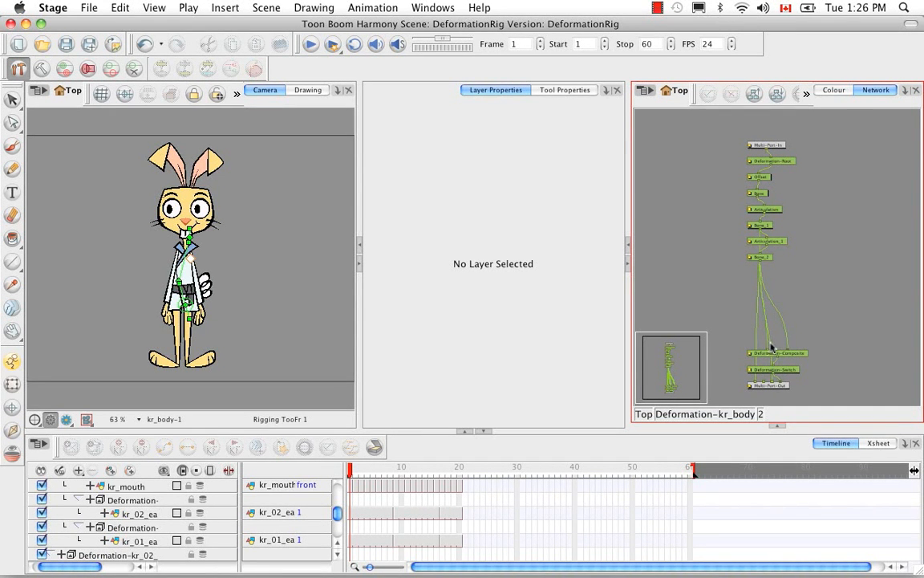
pyautogui.hotkey('ctrl', 'z')
pyautogui.scroll(3, 733, 340)
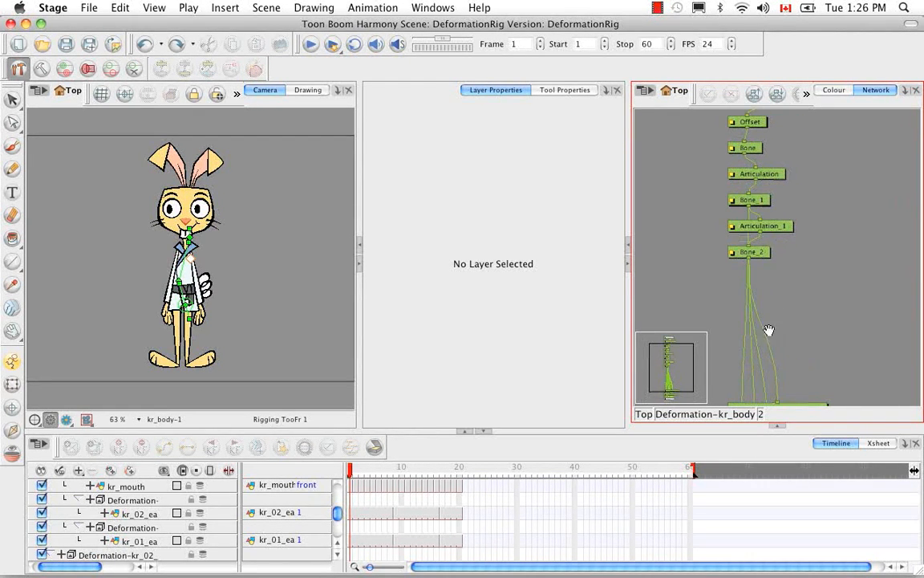
pyautogui.moveTo(769, 330); pyautogui.dragTo(796, 184)
pyautogui.moveTo(776, 311); pyautogui.dragTo(728, 241)
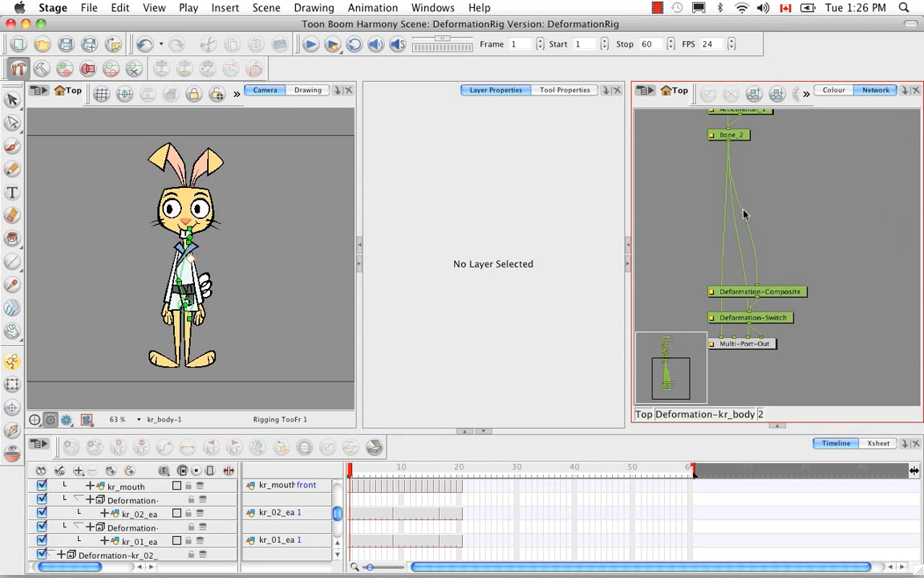
pyautogui.scroll(-4, 778, 257)
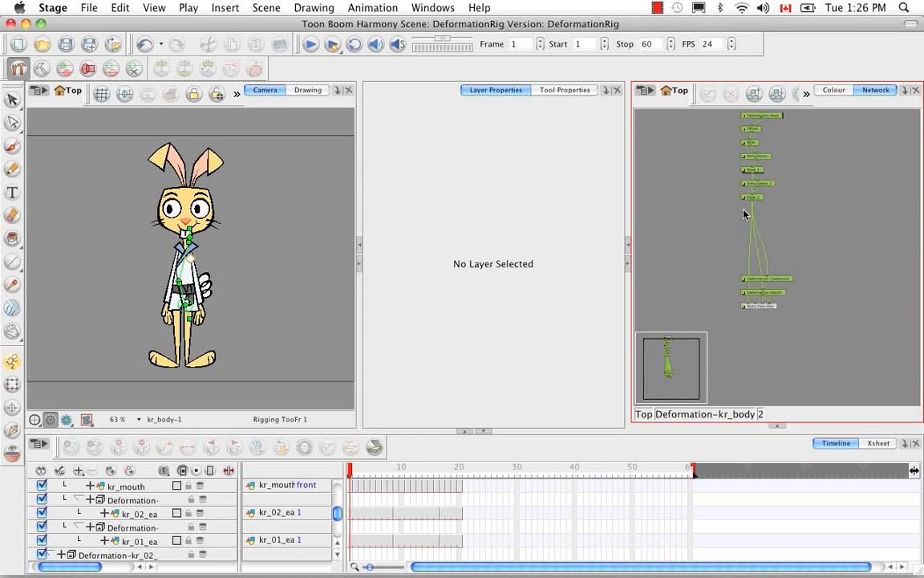
pyautogui.moveTo(816, 285); pyautogui.dragTo(811, 344)
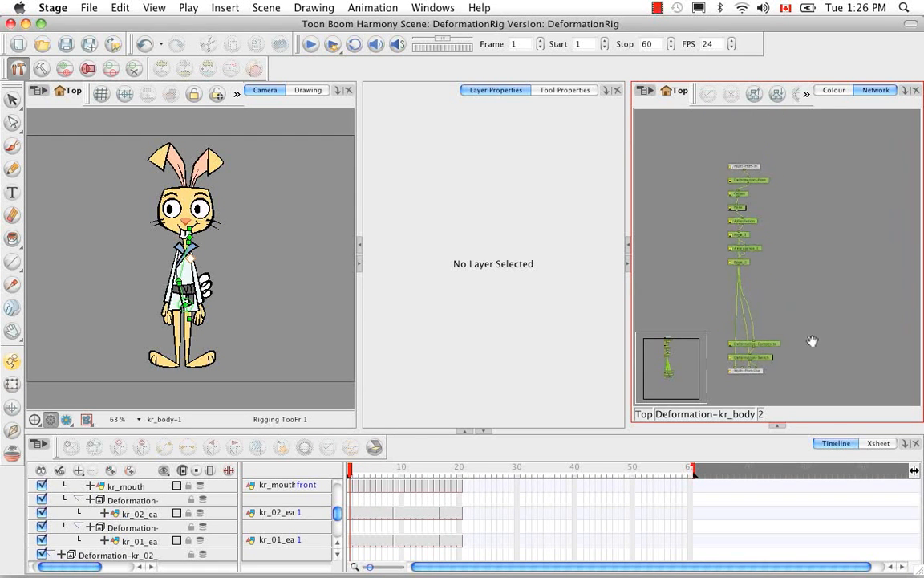
pyautogui.click(710, 413)
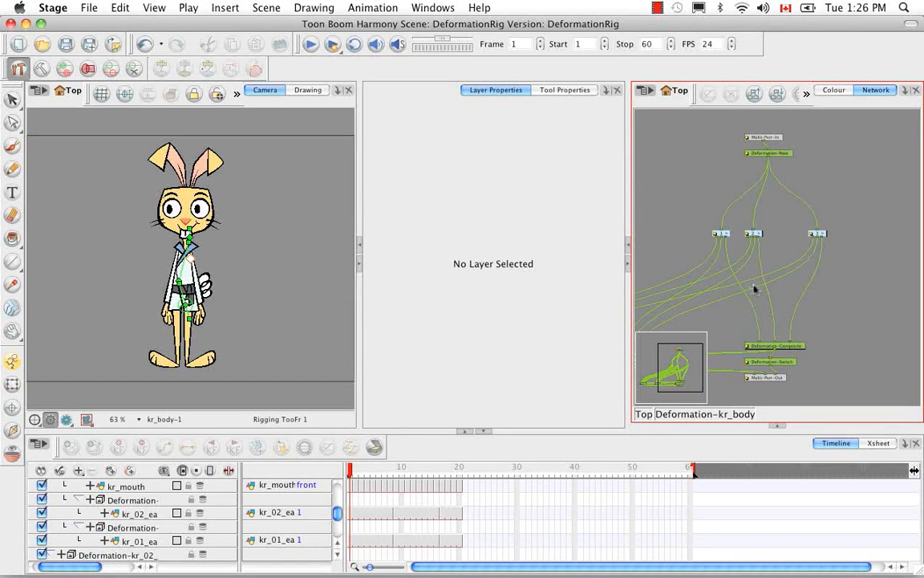
# Replace view group 2's old cable to Body-shoulders with a connection from its new Bone_1 output to the module's second input.
pyautogui.moveTo(762, 282); pyautogui.dragTo(846, 245)
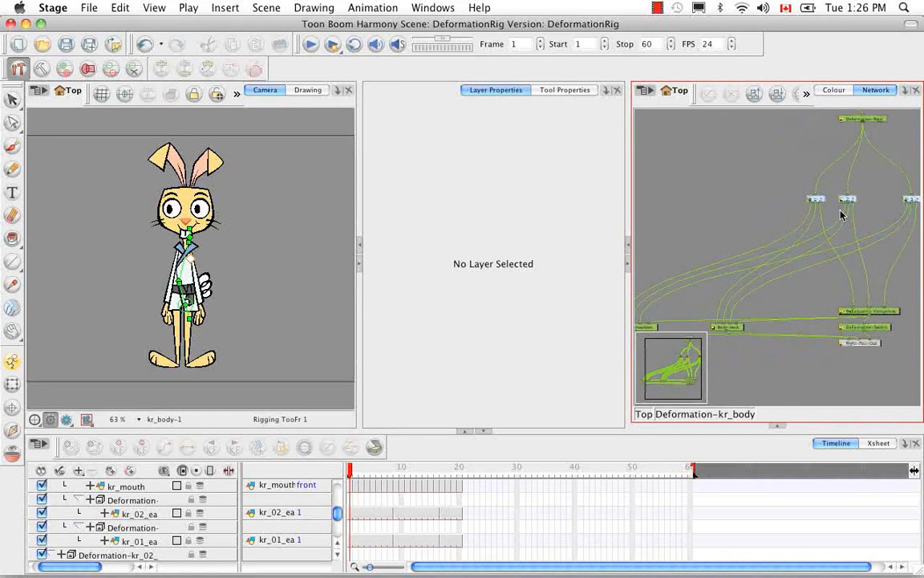
pyautogui.moveTo(758, 287); pyautogui.dragTo(797, 270)
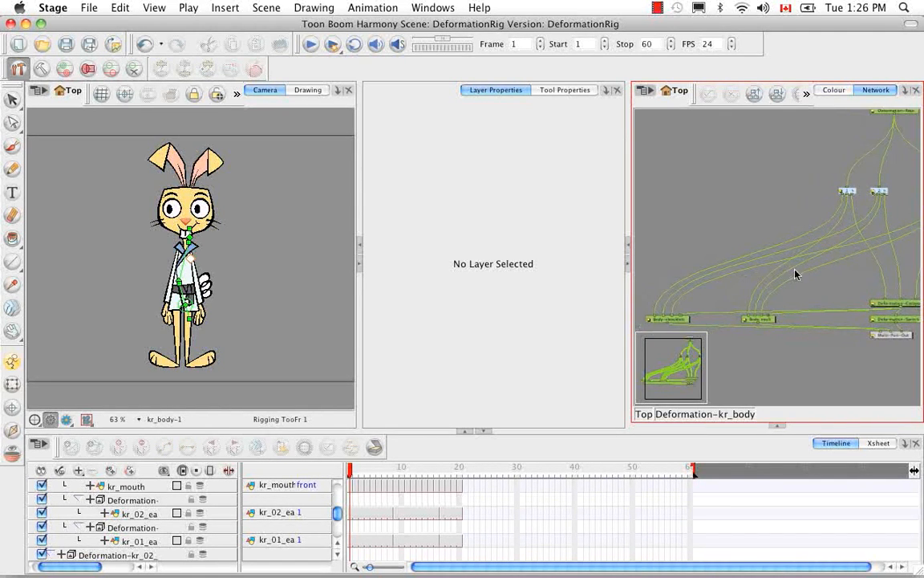
pyautogui.click(876, 210)
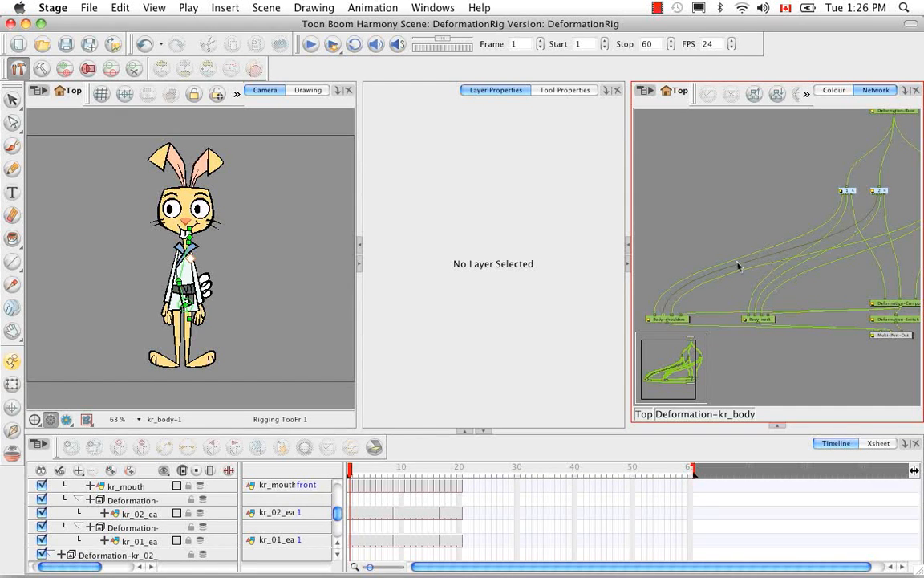
pyautogui.moveTo(664, 314); pyautogui.dragTo(714, 256)
pyautogui.moveTo(877, 199); pyautogui.dragTo(668, 316)
pyautogui.moveTo(852, 239); pyautogui.dragTo(772, 260)
pyautogui.press('2')
pyautogui.press('2')
pyautogui.press('2')
pyautogui.press('2')
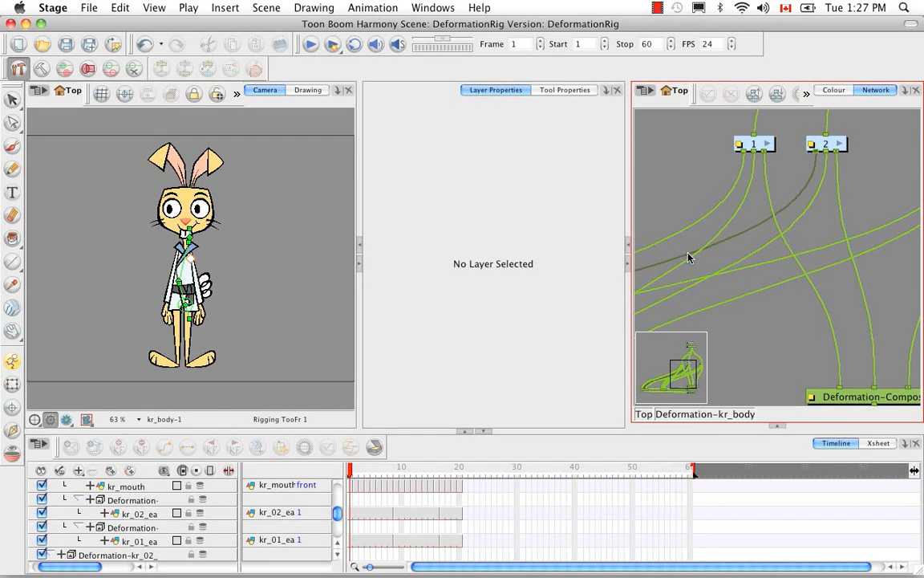
pyautogui.scroll(-10, 689, 258)
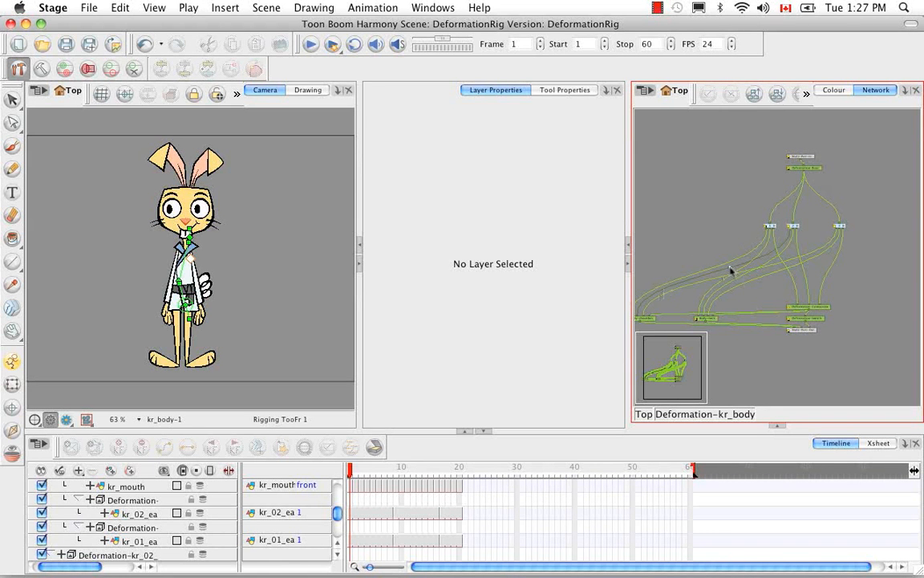
# Inside view group 3, connect Bone_1 to a new port on Multi-Port-Out and return to the Deformation-kr_body group.
pyautogui.click(843, 228)
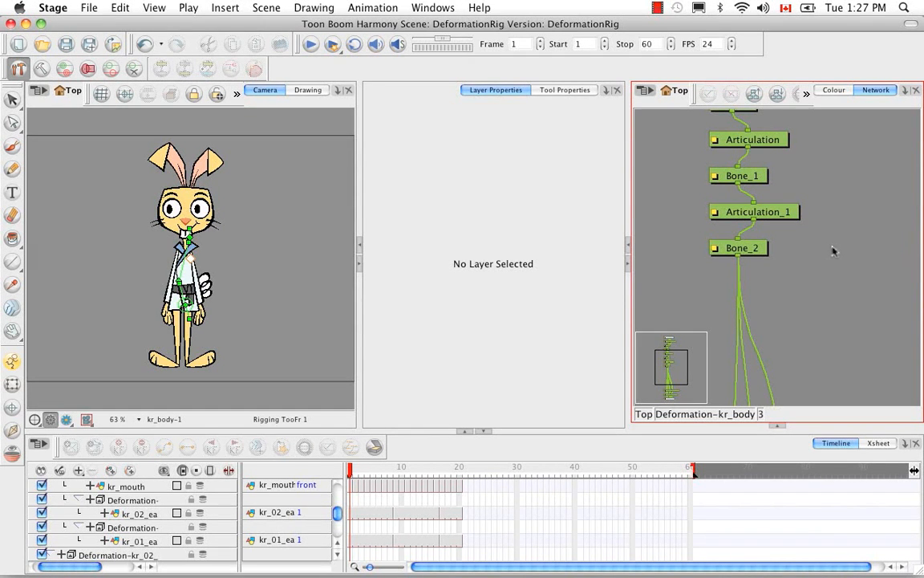
pyautogui.press('1')
pyautogui.press('1')
pyautogui.press('1')
pyautogui.press('1')
pyautogui.press('1')
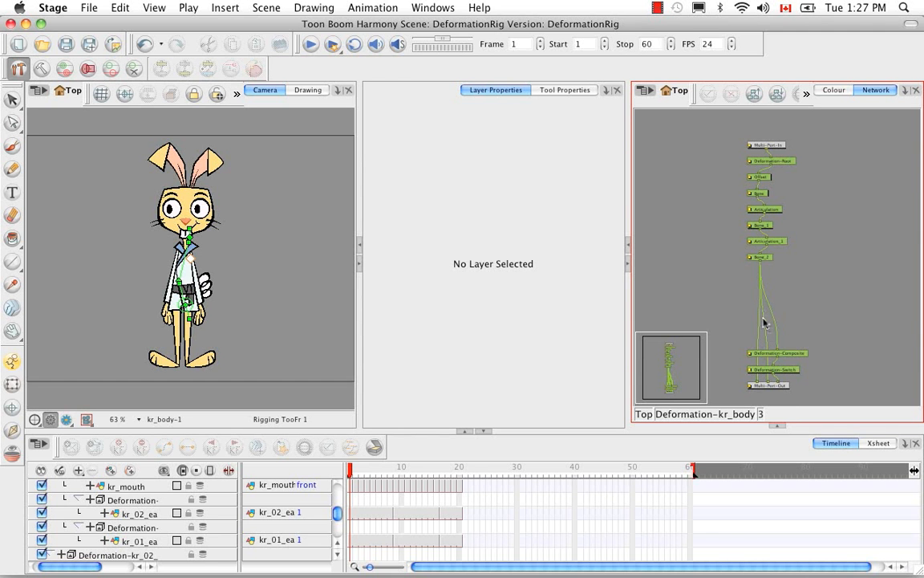
pyautogui.moveTo(760, 233); pyautogui.dragTo(764, 325)
pyautogui.click(666, 413)
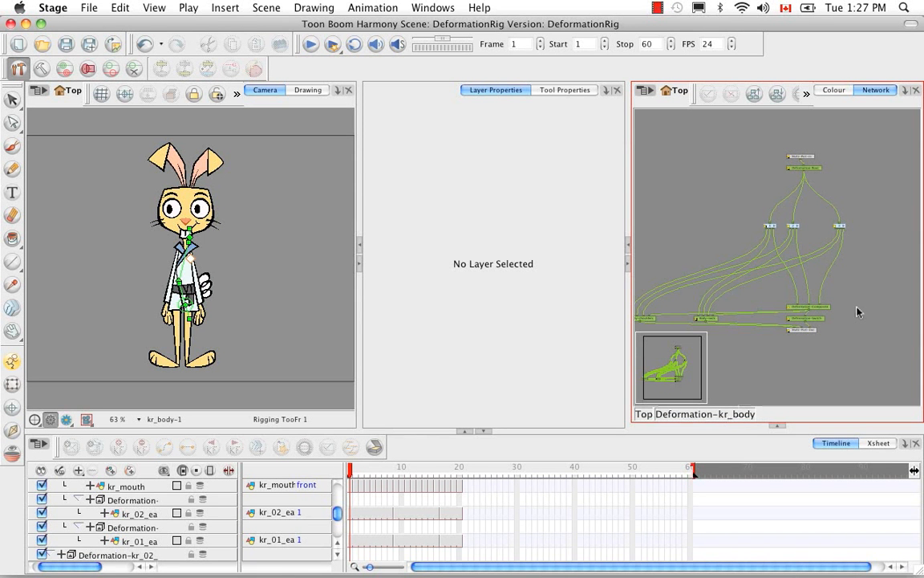
# Replace view group 3's old cable to Body-shoulders with a connection from its new Bone_1 output to the module's third input.
pyautogui.press('2')
pyautogui.press('2')
pyautogui.press('2')
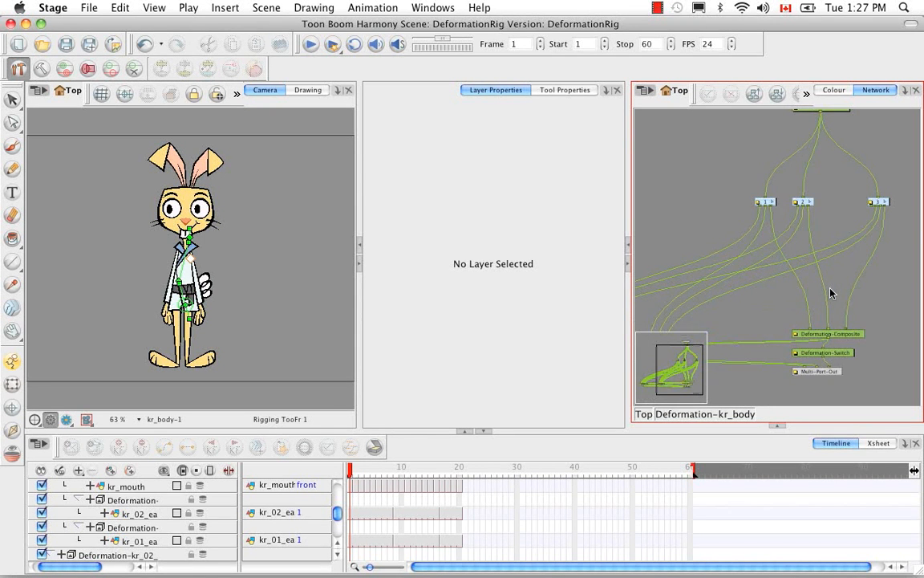
pyautogui.moveTo(833, 273)
pyautogui.mouseDown()
pyautogui.moveTo(856, 229)
pyautogui.moveTo(837, 259)
pyautogui.mouseUp()
pyautogui.press('1')
pyautogui.press('1')
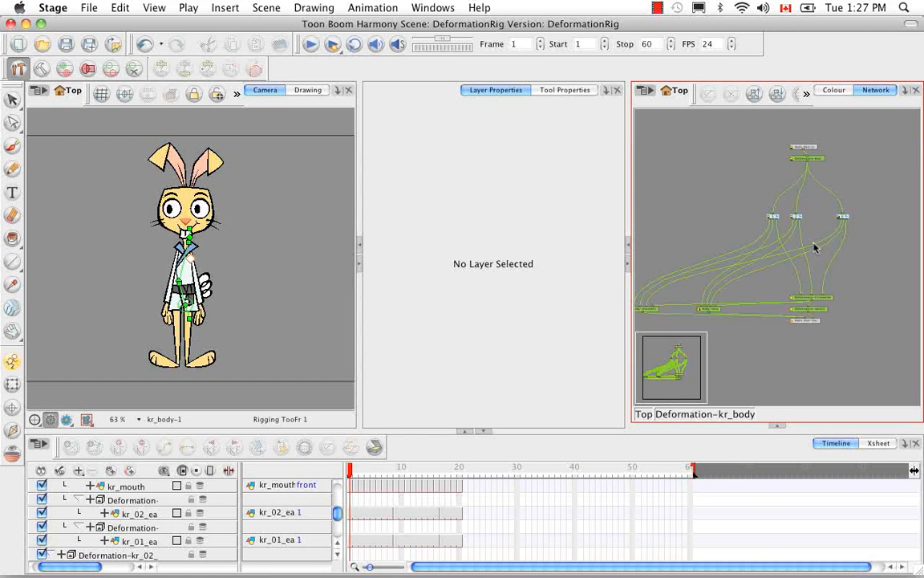
pyautogui.click(654, 297)
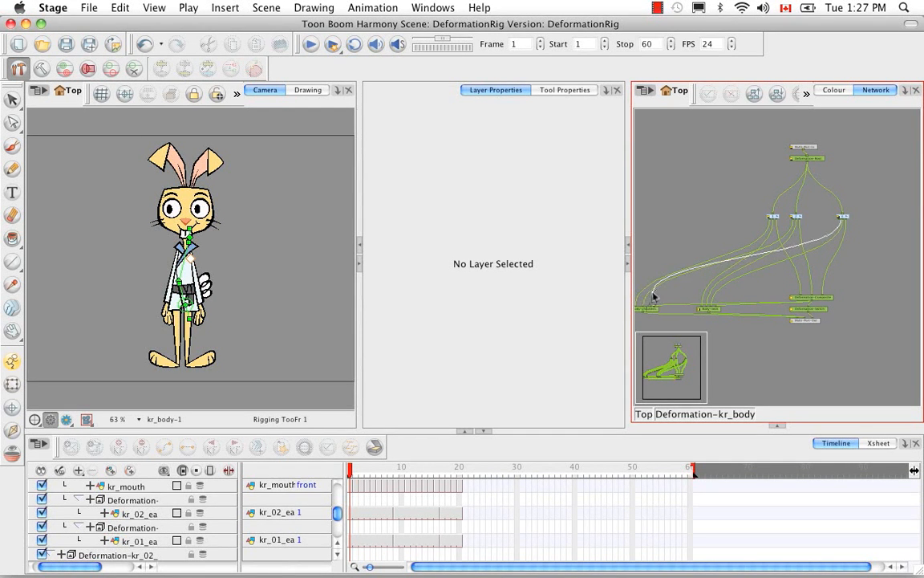
pyautogui.moveTo(654, 297); pyautogui.dragTo(706, 273)
pyautogui.moveTo(842, 221); pyautogui.dragTo(654, 313)
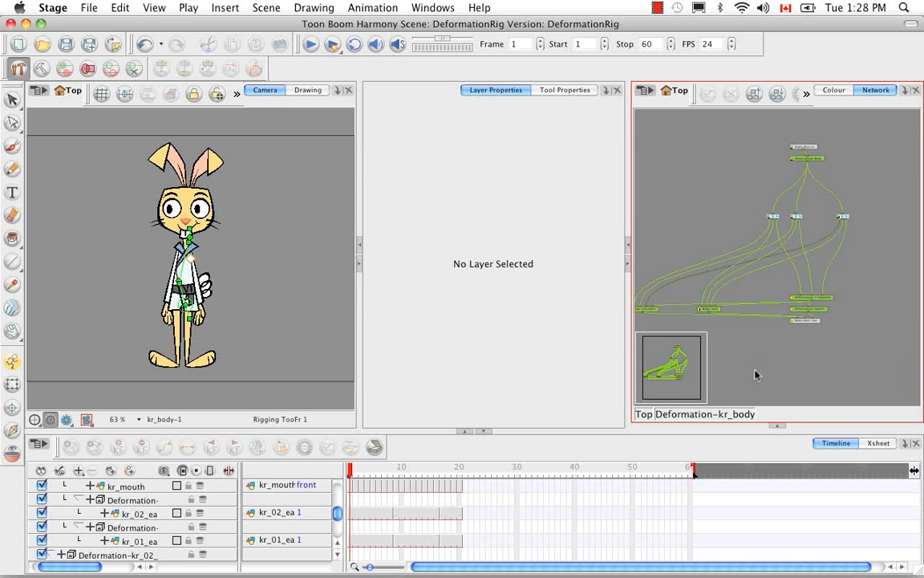
# In the top-level network, connect the shoulders output of Deformation-kr_body to the Deformation-kr_02_arm_1 group.
pyautogui.click(644, 414)
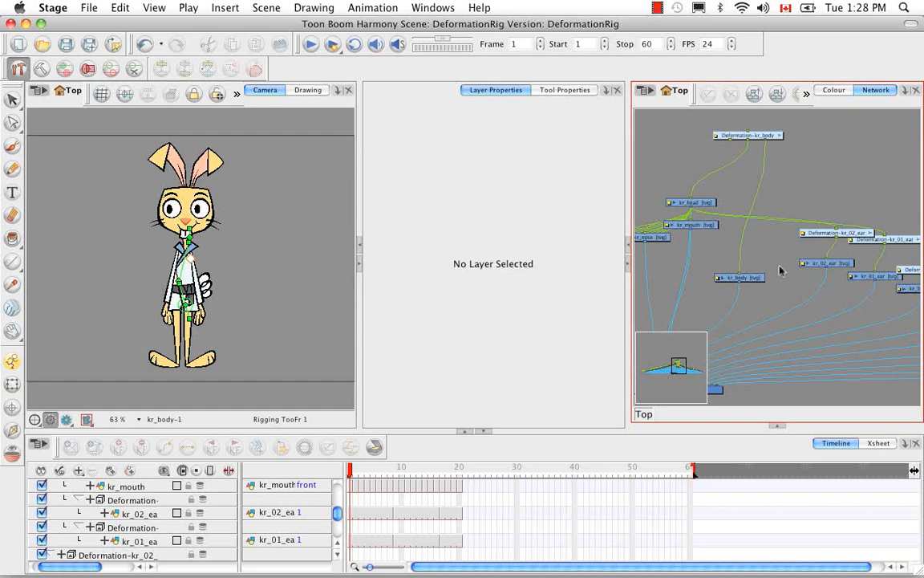
pyautogui.moveTo(721, 207); pyautogui.dragTo(843, 203)
pyautogui.moveTo(714, 220); pyautogui.dragTo(762, 246)
pyautogui.press('2')
pyautogui.press('2')
pyautogui.press('2')
pyautogui.press('2')
pyautogui.press('2')
pyautogui.press('2')
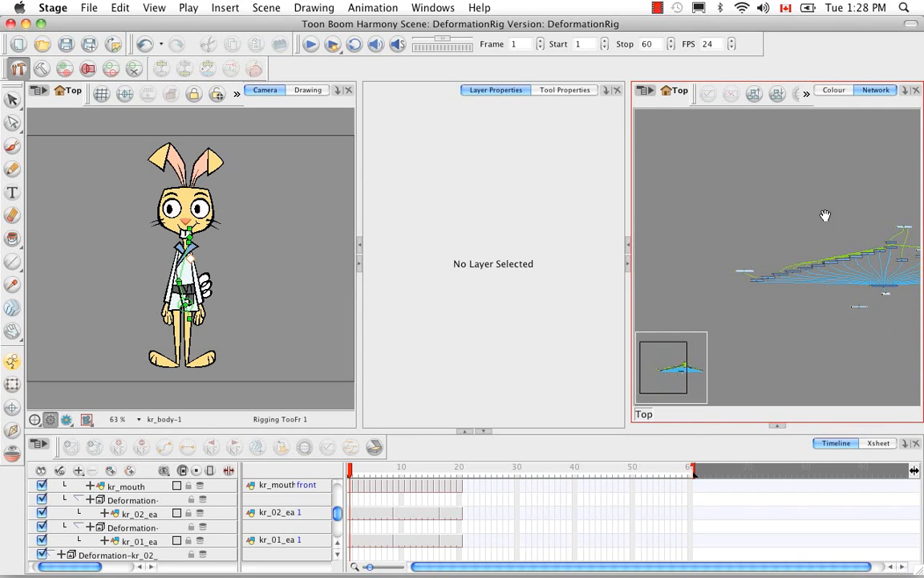
pyautogui.moveTo(828, 215); pyautogui.dragTo(789, 212)
pyautogui.moveTo(859, 228); pyautogui.dragTo(706, 270)
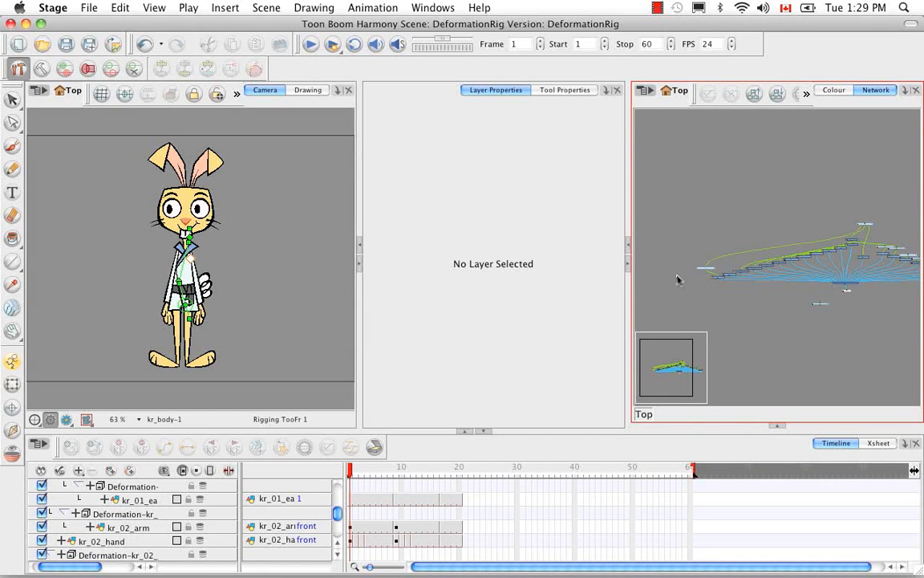
pyautogui.scroll(8, 642, 262)
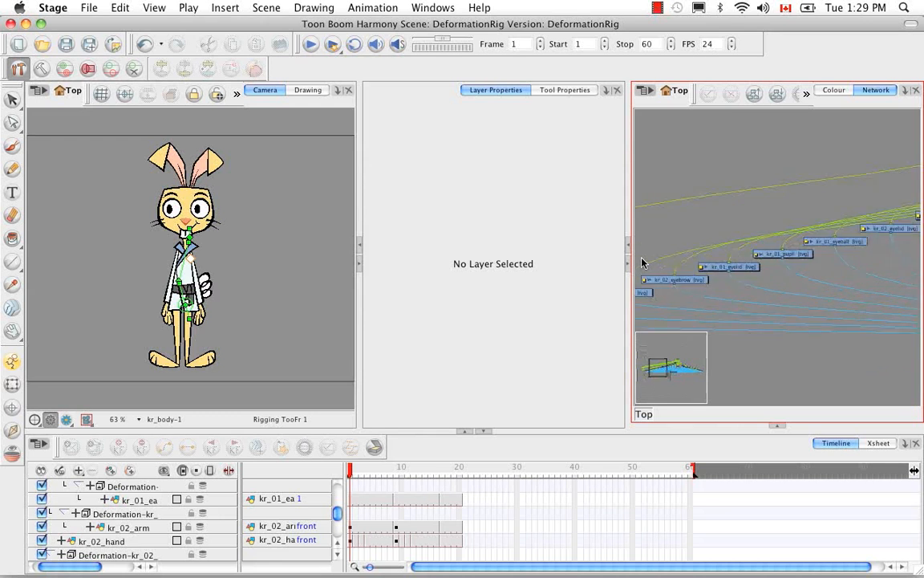
pyautogui.scroll(2, 642, 263)
pyautogui.moveTo(719, 256); pyautogui.dragTo(832, 264)
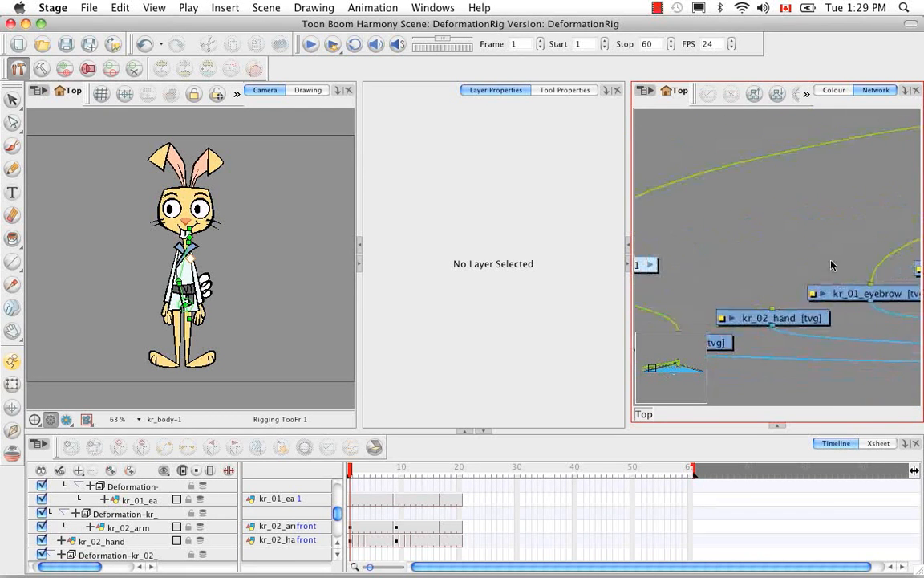
pyautogui.moveTo(644, 267); pyautogui.dragTo(786, 254)
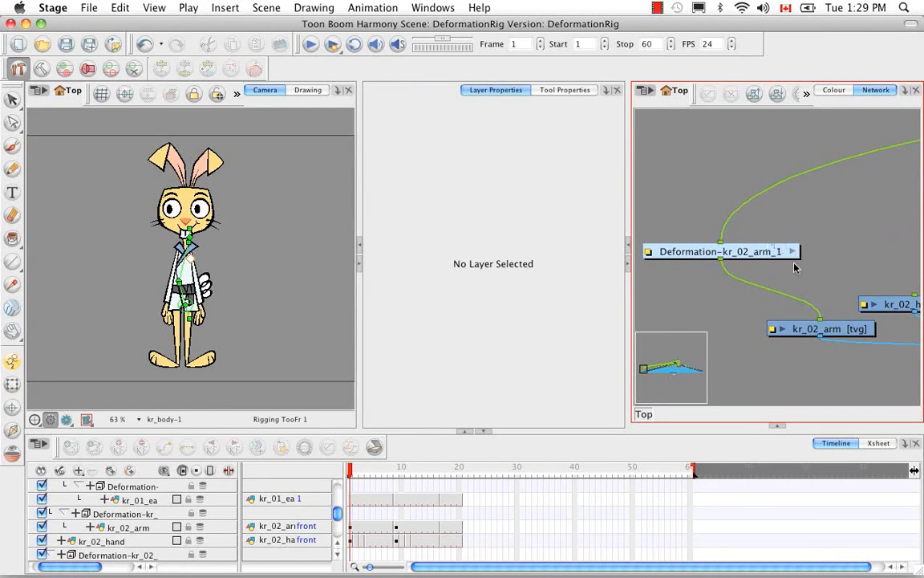
# Connect the shoulders output of Deformation-kr_body to the Deformation-kr_01_arm group as well.
pyautogui.moveTo(884, 307); pyautogui.dragTo(728, 274)
pyautogui.moveTo(883, 257); pyautogui.dragTo(676, 302)
pyautogui.moveTo(915, 247); pyautogui.dragTo(745, 269)
pyautogui.moveTo(883, 270); pyautogui.dragTo(753, 274)
pyautogui.moveTo(857, 295); pyautogui.dragTo(714, 287)
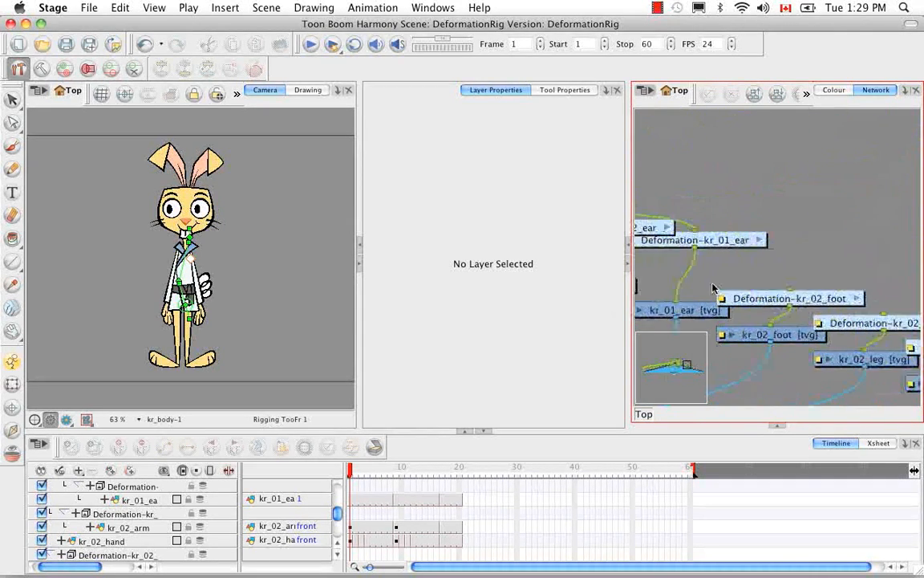
pyautogui.moveTo(883, 329); pyautogui.dragTo(723, 261)
pyautogui.moveTo(826, 313); pyautogui.dragTo(710, 258)
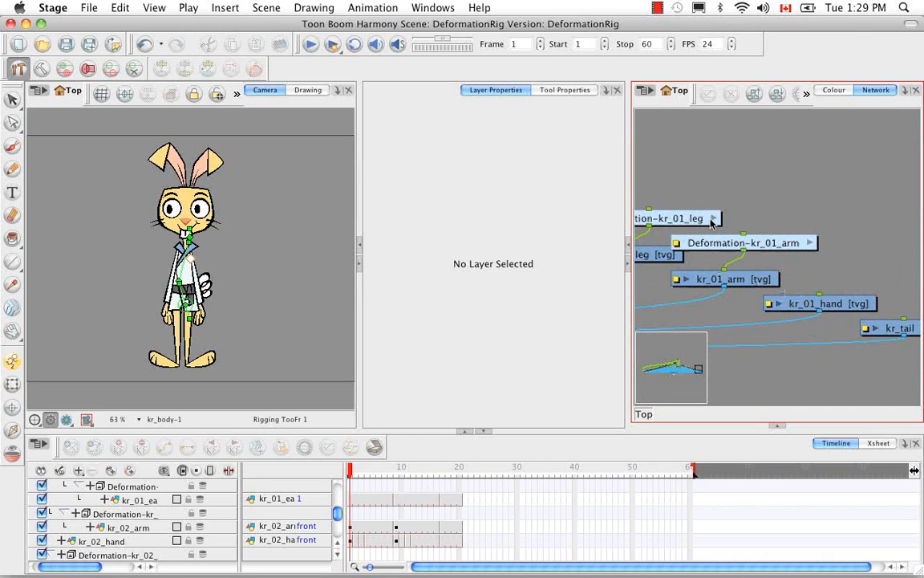
pyautogui.scroll(-4, 711, 224)
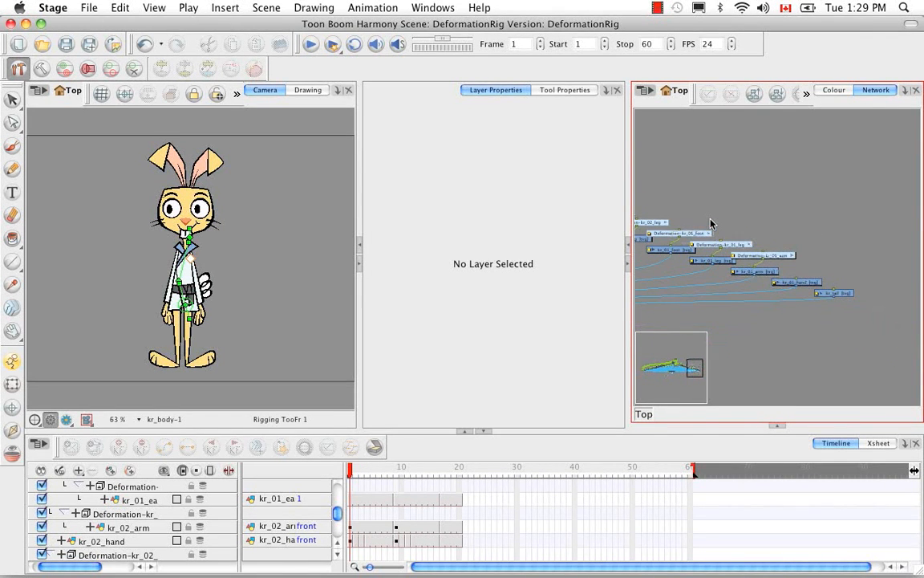
pyautogui.moveTo(711, 224); pyautogui.dragTo(850, 297)
pyautogui.click(869, 344)
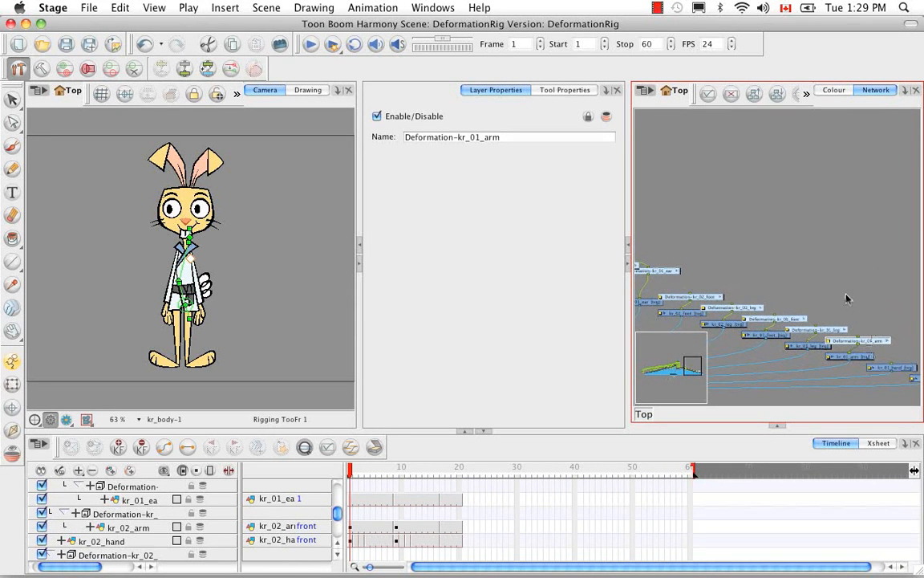
pyautogui.scroll(-4, 847, 299)
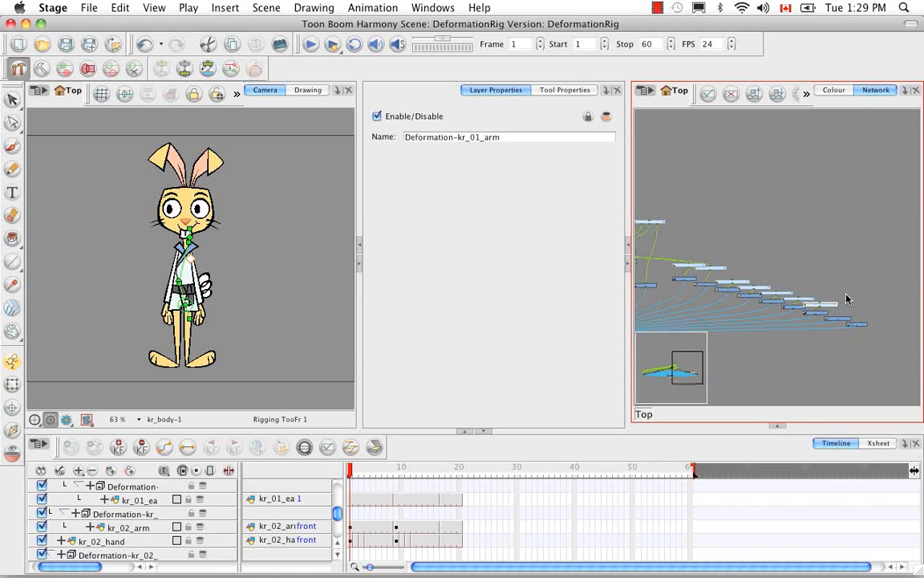
pyautogui.moveTo(692, 216); pyautogui.dragTo(828, 299)
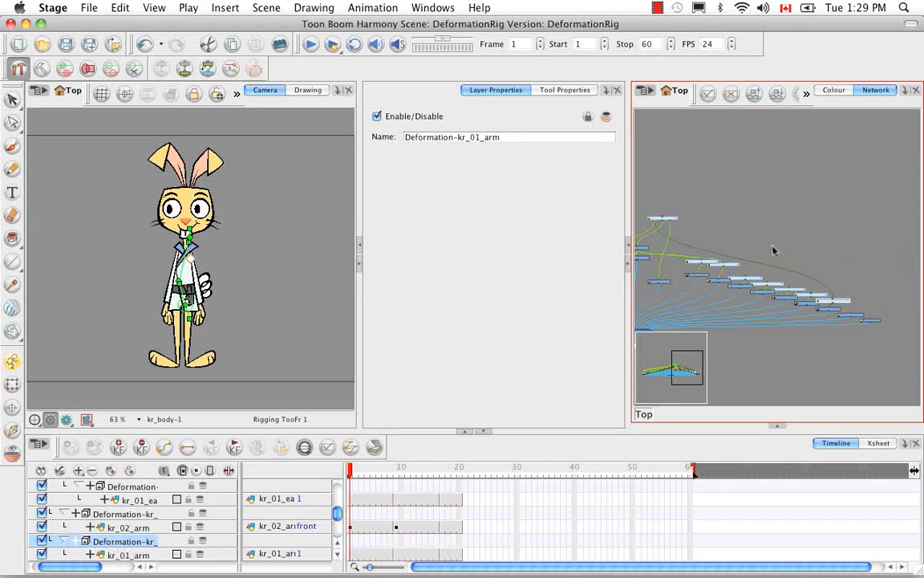
# Add a kinematic output to the Deformation-kr_body group and open the group to reach the new module.
pyautogui.moveTo(774, 236); pyautogui.dragTo(831, 236)
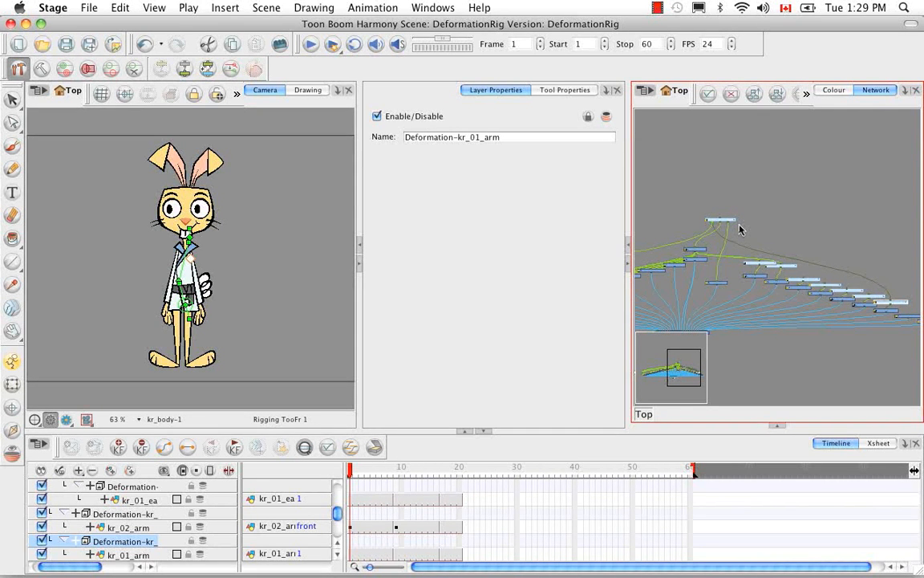
pyautogui.click(729, 224)
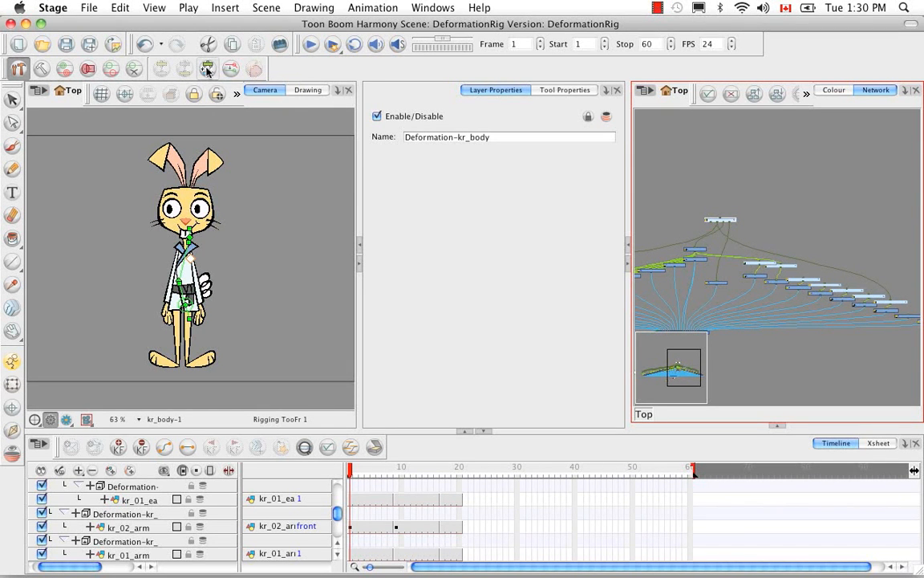
pyautogui.click(734, 221)
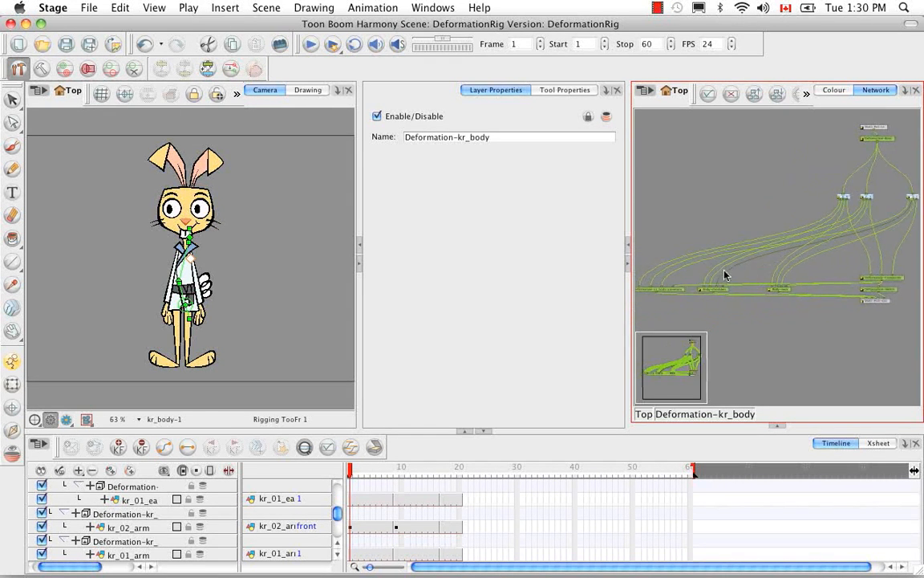
pyautogui.scroll(3, 755, 277)
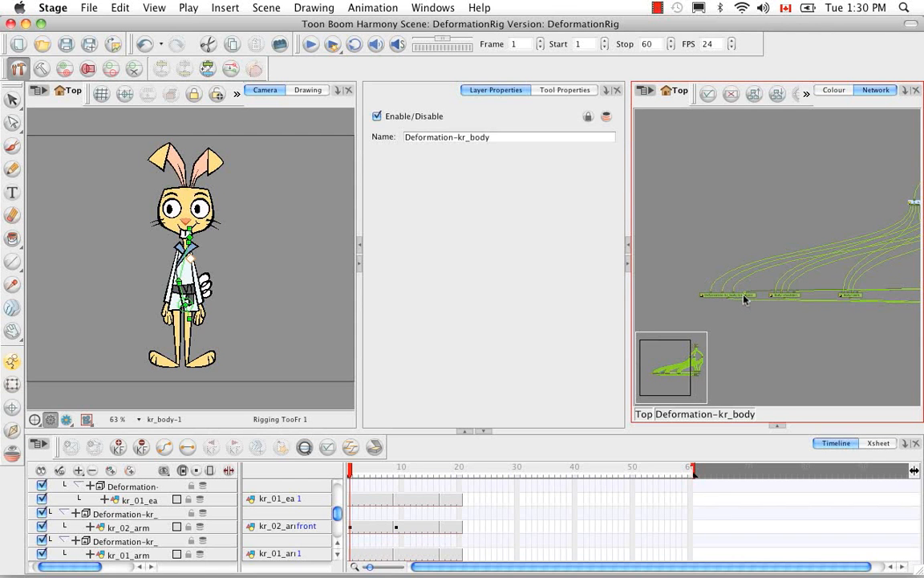
# Rename the new kinematic output module in Deformation-kr_body as Body-hips_.
pyautogui.click(745, 297)
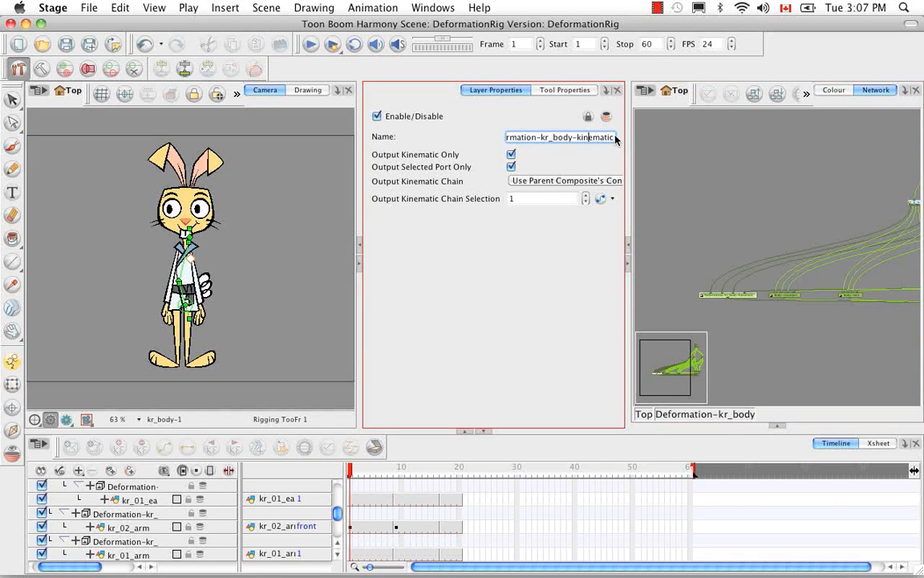
pyautogui.moveTo(591, 137); pyautogui.dragTo(498, 139)
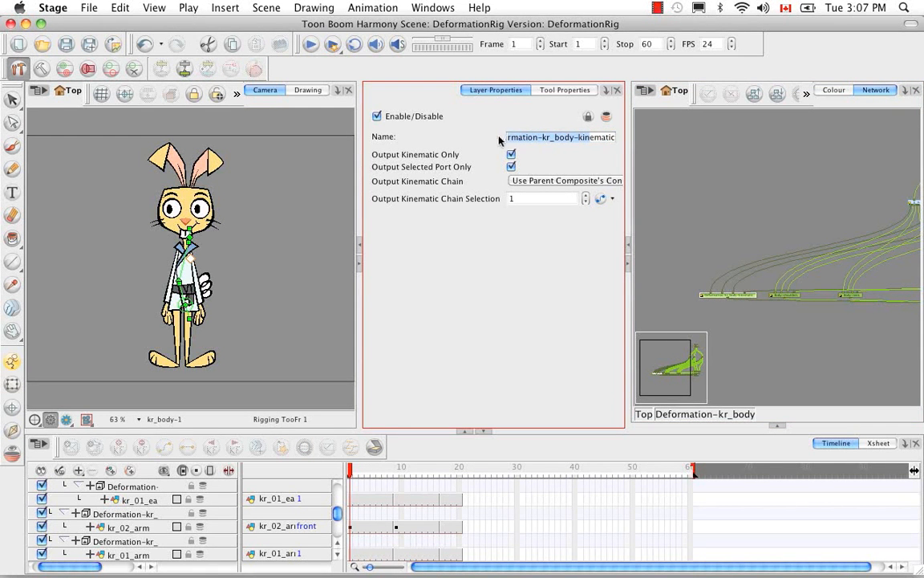
pyautogui.press('BackSpace')
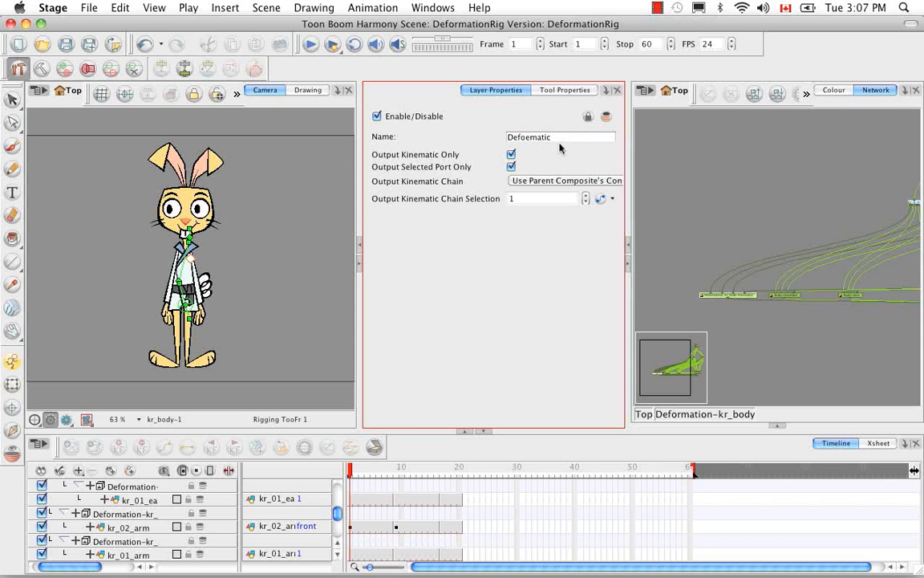
pyautogui.press('super+a')
pyautogui.press('BackSpace')
pyautogui.write('B')
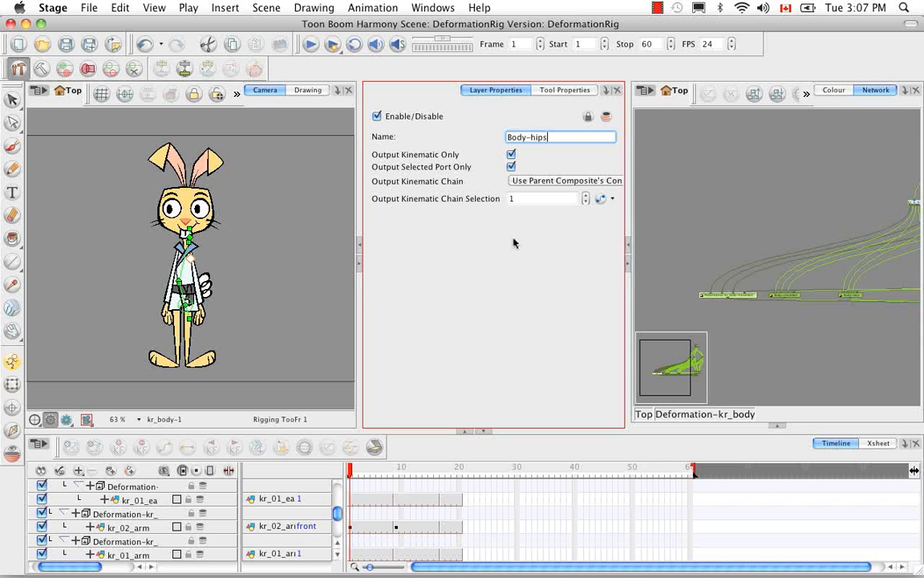
pyautogui.press('Return')
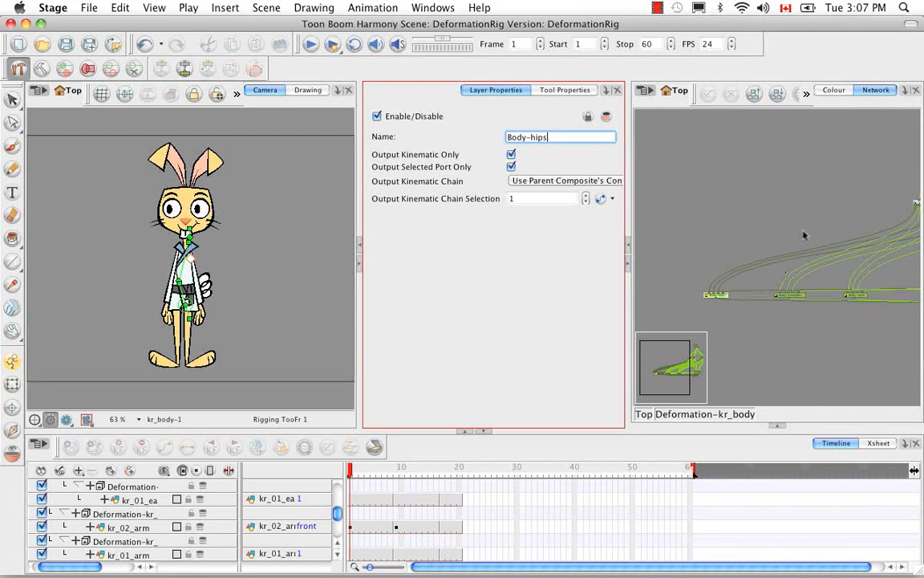
pyautogui.write('_')
# Inside view group 1, connect Bone to a new port on Multi-Port-Out, unplug the extra Bone_2 cable and return to Deformation-kr_body.
pyautogui.moveTo(805, 234); pyautogui.dragTo(734, 264)
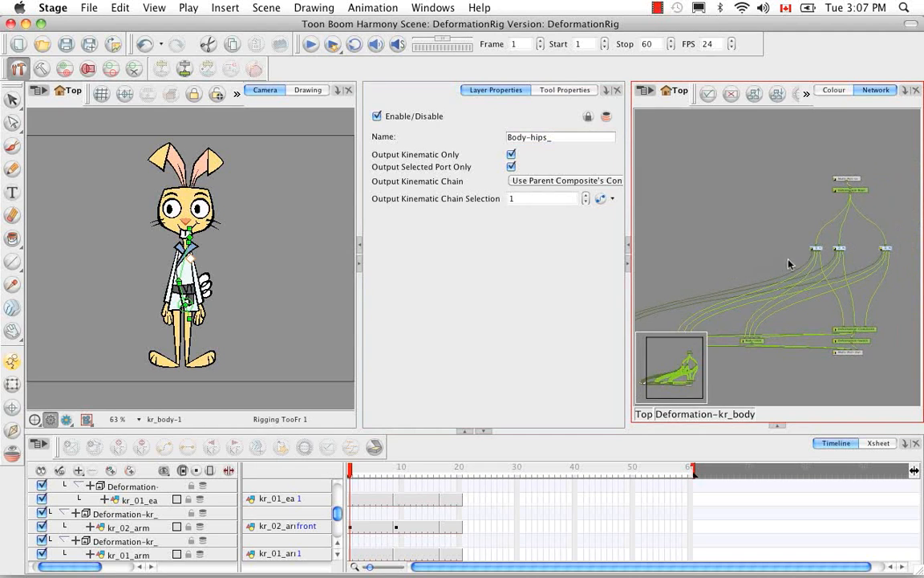
pyautogui.click(817, 250)
pyautogui.click(820, 252)
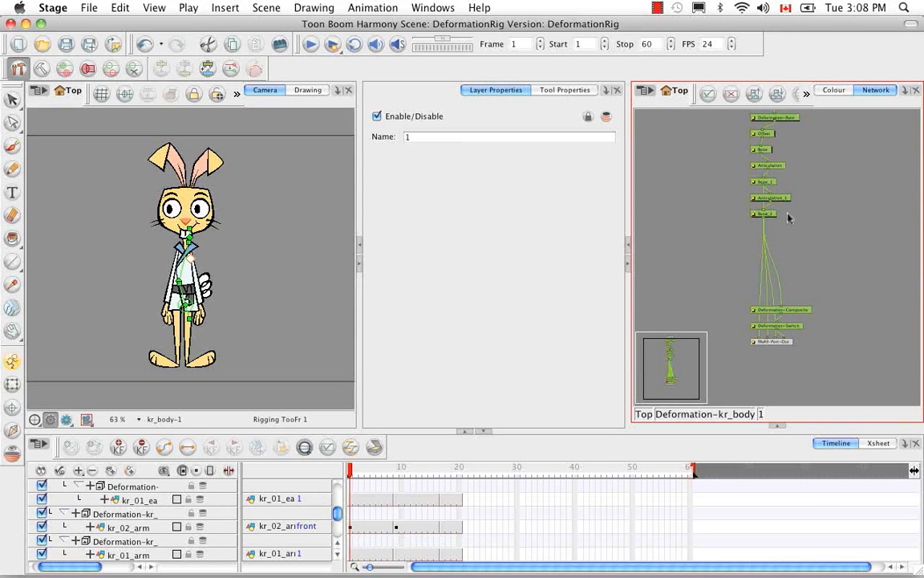
pyautogui.moveTo(790, 215); pyautogui.dragTo(789, 246)
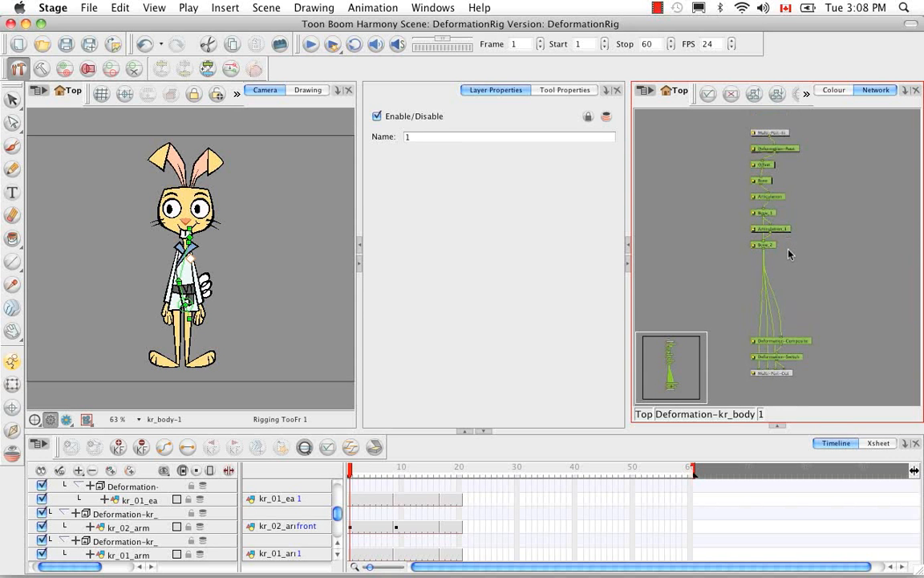
pyautogui.click(767, 182)
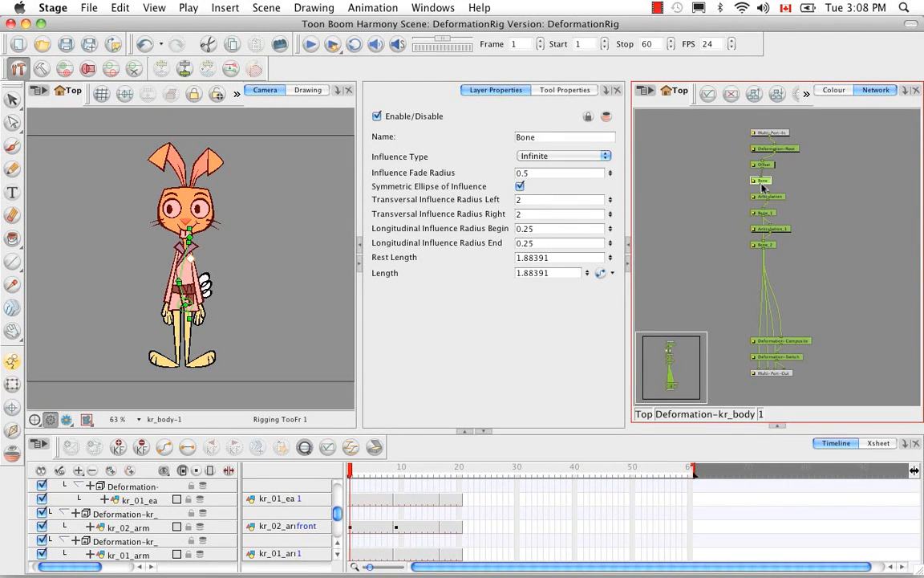
pyautogui.moveTo(761, 185); pyautogui.dragTo(756, 370)
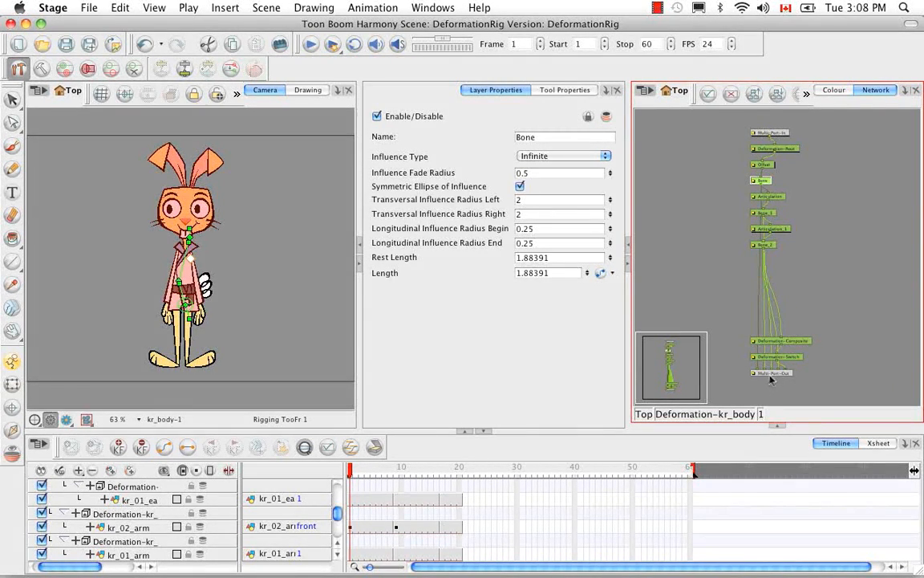
pyautogui.moveTo(766, 370); pyautogui.dragTo(763, 290)
pyautogui.click(689, 415)
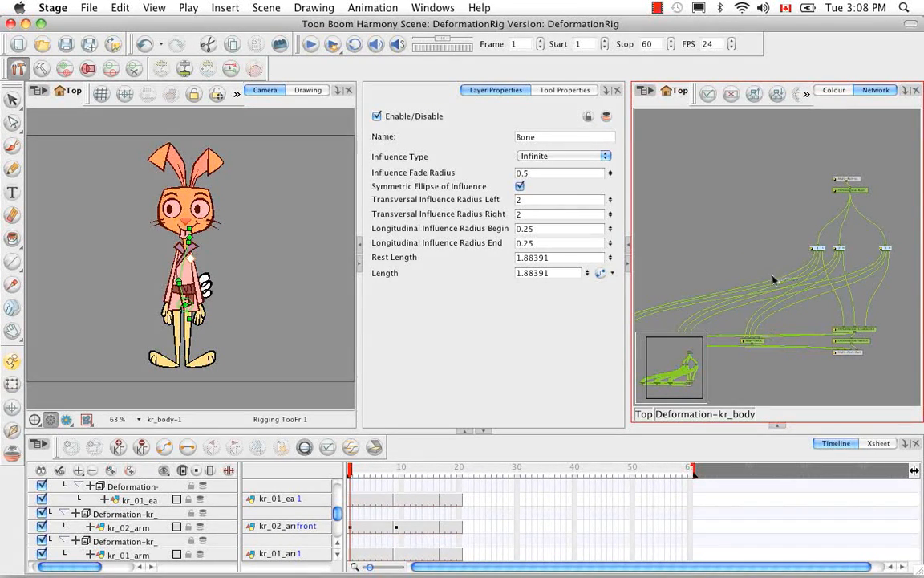
# Re-enter the end of the hips kinematic output's name so it reads Body-hips_.
pyautogui.moveTo(729, 293); pyautogui.dragTo(798, 262)
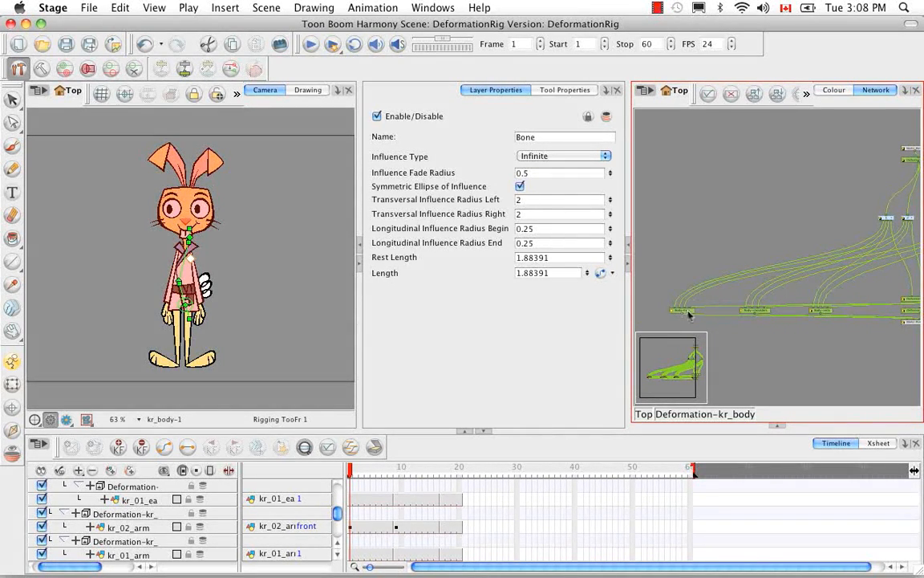
pyautogui.click(688, 313)
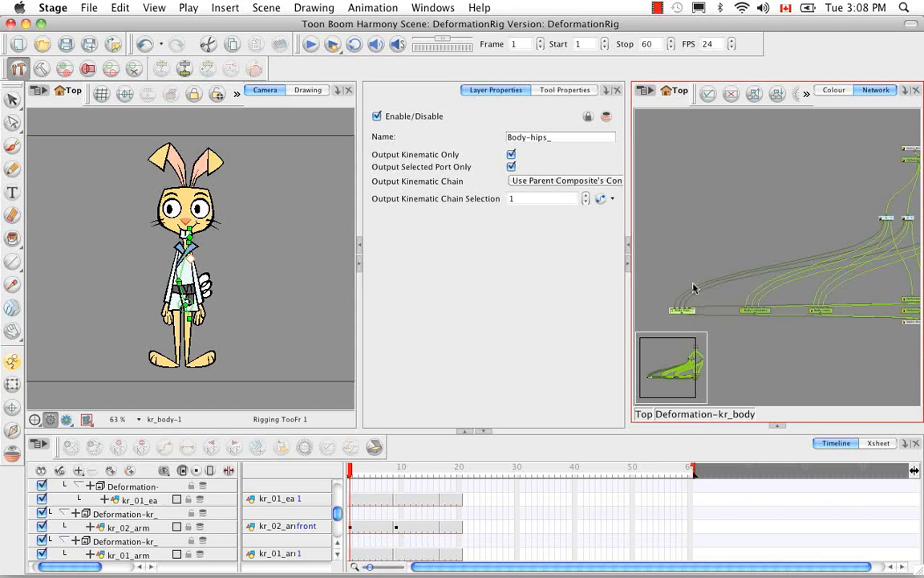
pyautogui.click(510, 139)
pyautogui.press('BackSpace')
pyautogui.press('BackSpace')
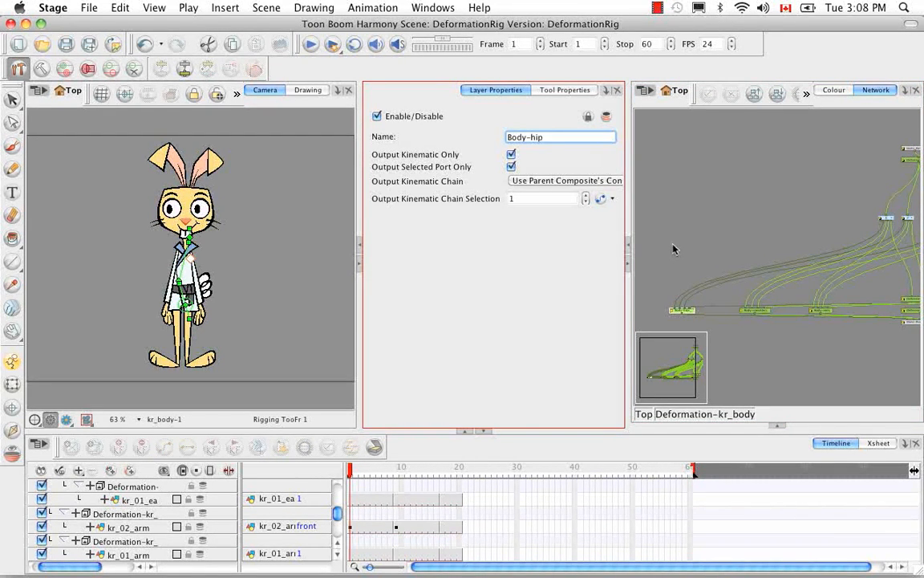
pyautogui.write('s_')
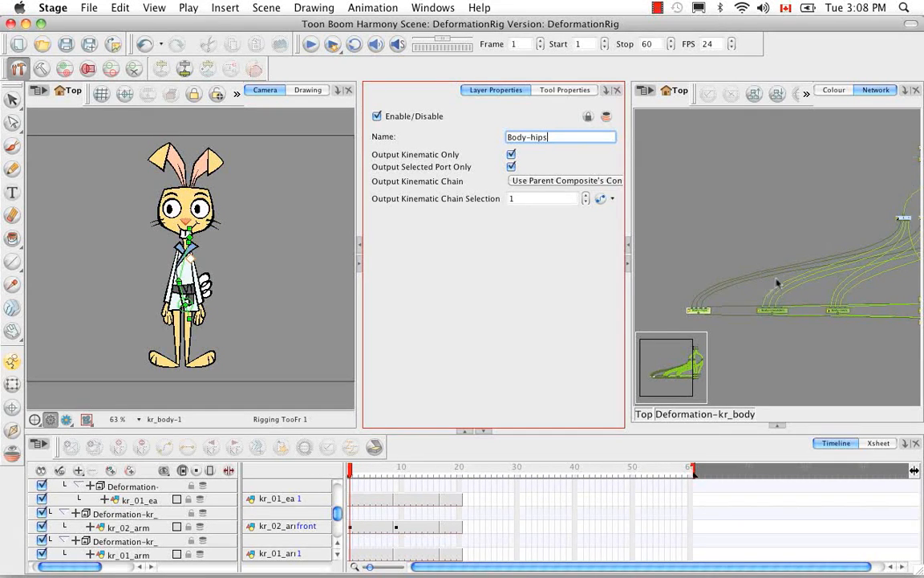
pyautogui.moveTo(763, 274); pyautogui.dragTo(748, 284)
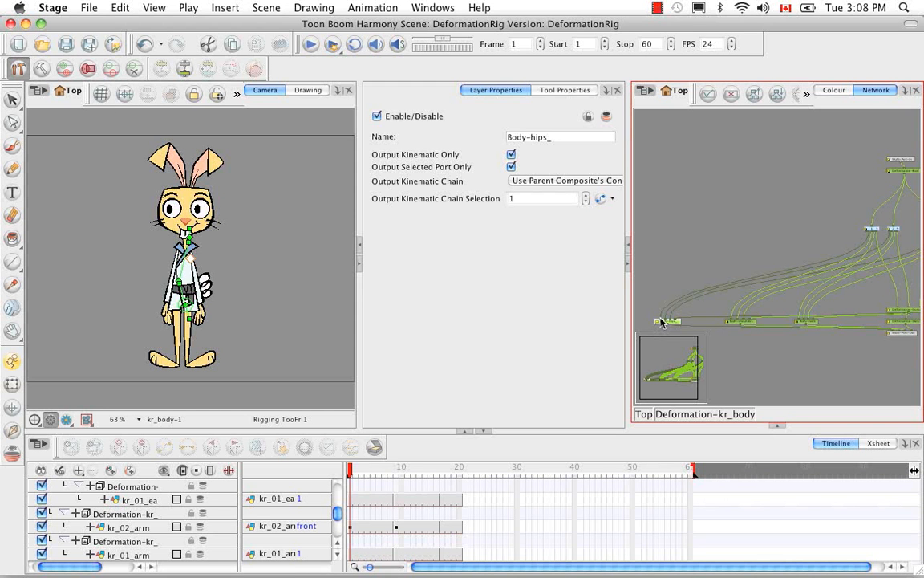
# Try to replace view group 1's old cable to Body-hips_ with one from its new Bone output, and undo the last cable change.
pyautogui.moveTo(663, 322); pyautogui.dragTo(877, 231)
pyautogui.moveTo(869, 231); pyautogui.dragTo(657, 315)
pyautogui.click(778, 218)
pyautogui.scroll(4, 779, 217)
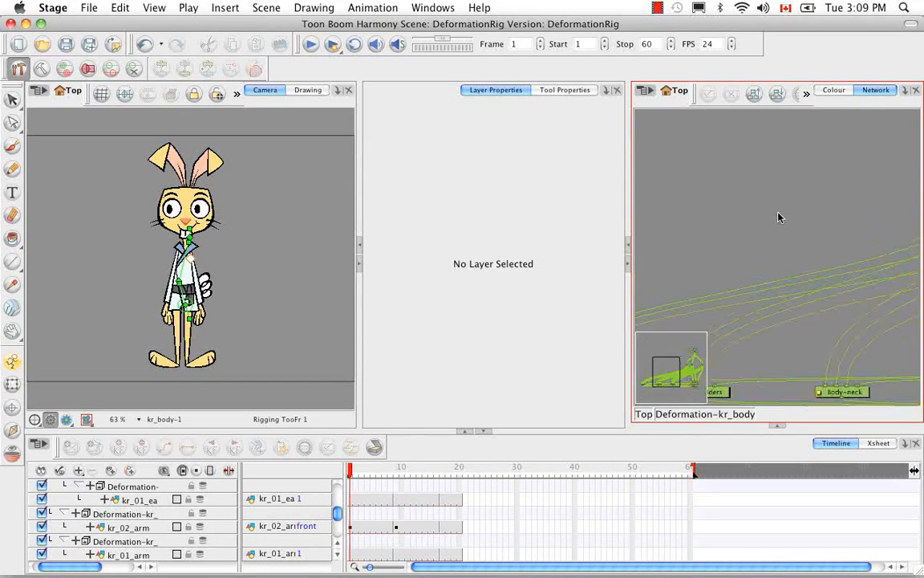
pyautogui.moveTo(778, 217); pyautogui.dragTo(597, 251)
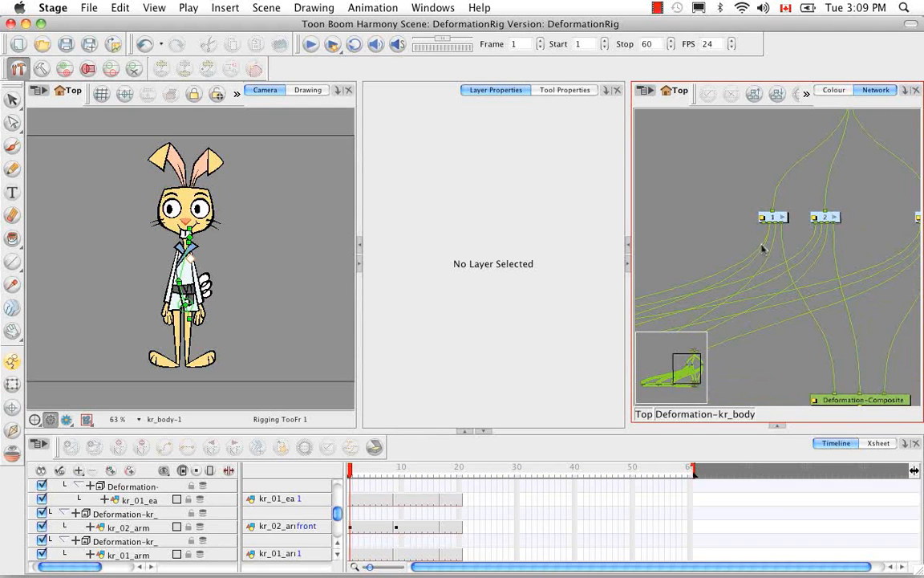
pyautogui.hotkey('ctrl', 'z')
# Connect view group 1's new Bone output to the first input of Body-hips_.
pyautogui.moveTo(770, 231); pyautogui.dragTo(842, 219)
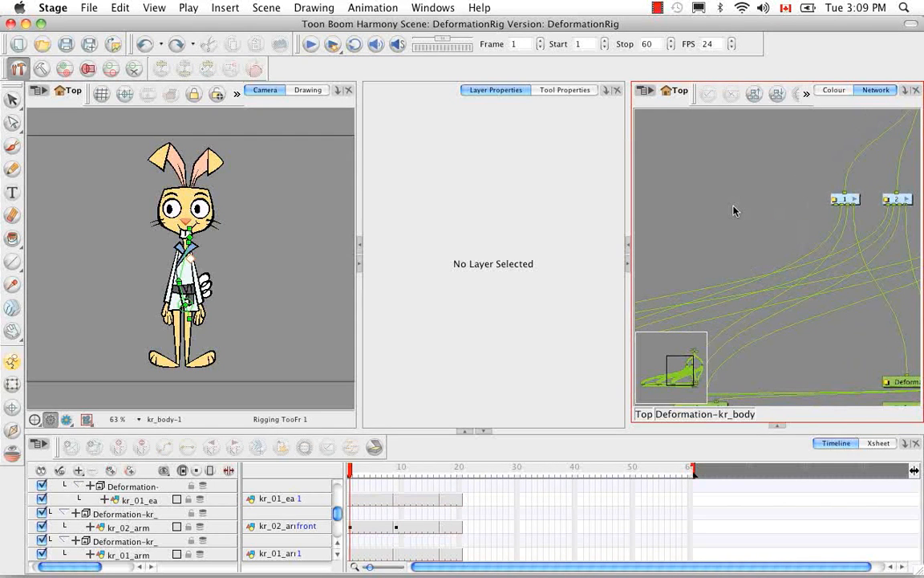
pyautogui.press('1')
pyautogui.press('1')
pyautogui.press('1')
pyautogui.press('1')
pyautogui.press('1')
pyautogui.press('1')
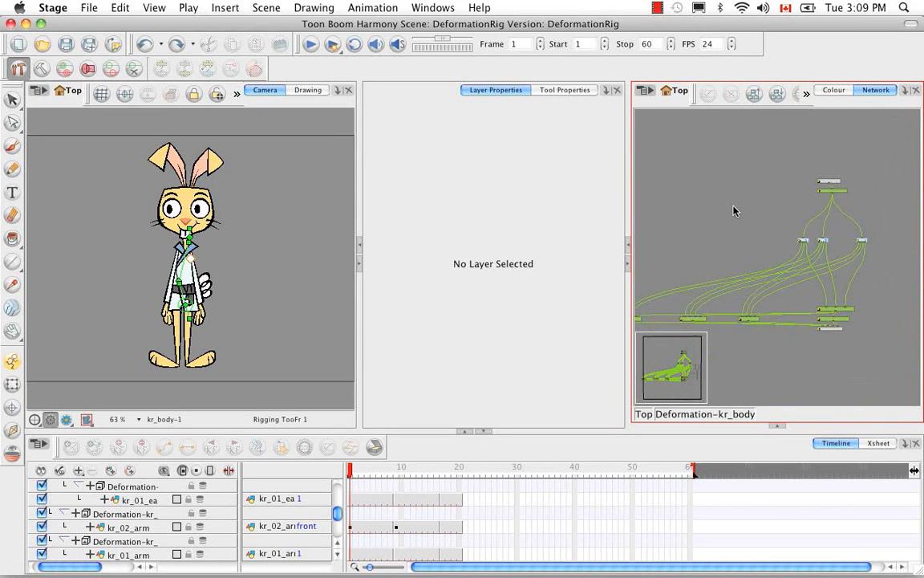
pyautogui.moveTo(748, 244); pyautogui.dragTo(656, 288)
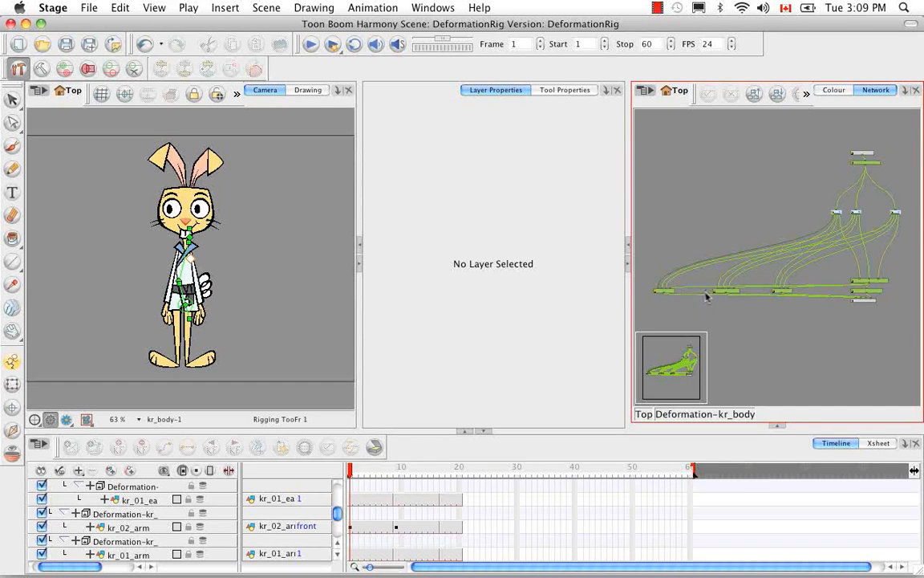
# Inside view group 2, connect Bone to a new port on Multi-Port-Out and return to the Deformation-kr_body group.
pyautogui.doubleClick(857, 213)
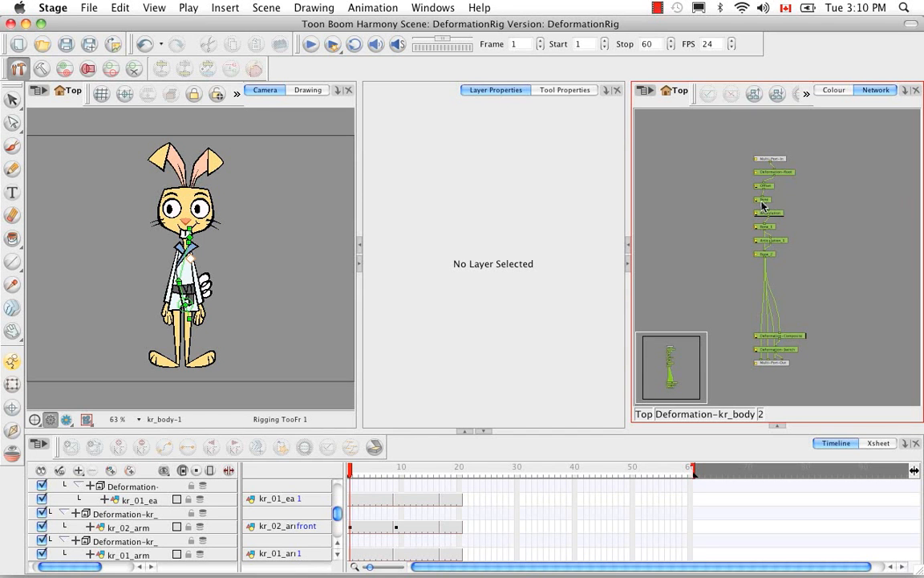
pyautogui.moveTo(759, 257); pyautogui.dragTo(763, 367)
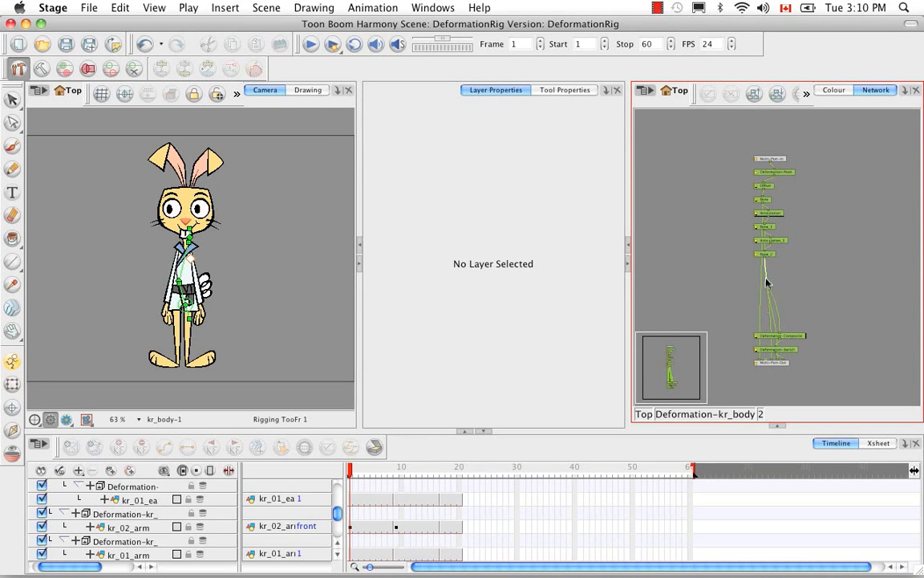
pyautogui.click(690, 414)
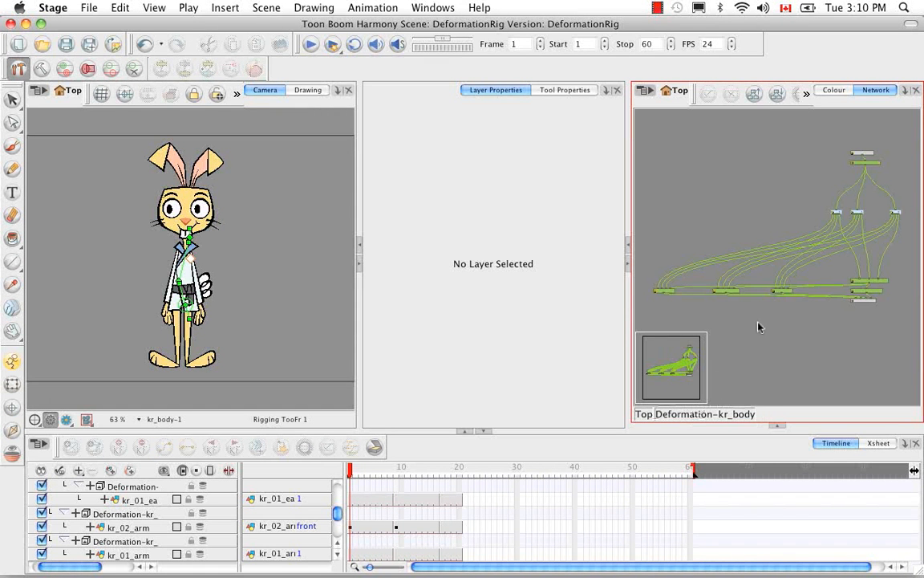
# Replace view group 2's old cable to Body-hips_ with a connection from its new Bone output.
pyautogui.click(857, 212)
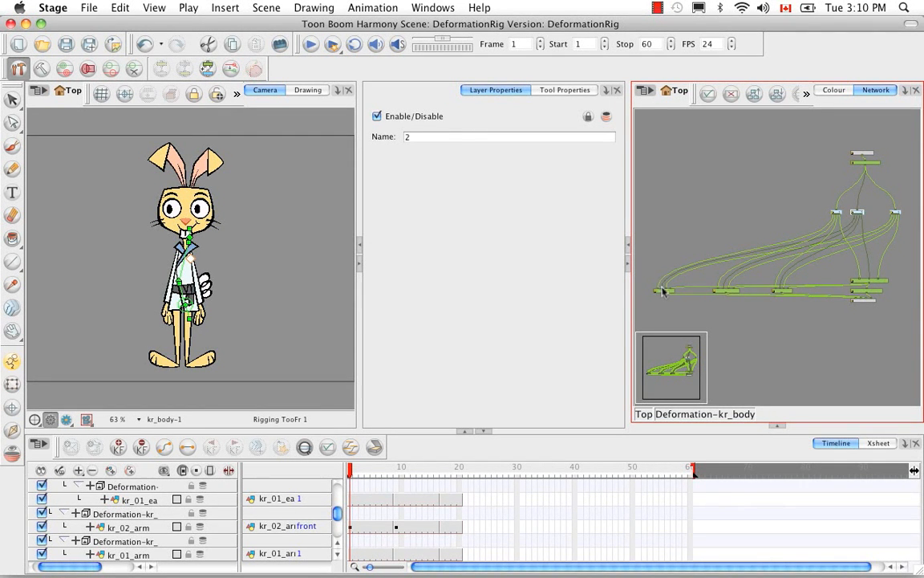
pyautogui.moveTo(661, 291); pyautogui.dragTo(754, 243)
pyautogui.moveTo(785, 254); pyautogui.dragTo(661, 291)
# Inside view group 3, connect Bone to a new Multi-Port-Out port, unplug the extra Bone_2 cable and return to Deformation-kr_body.
pyautogui.click(897, 214)
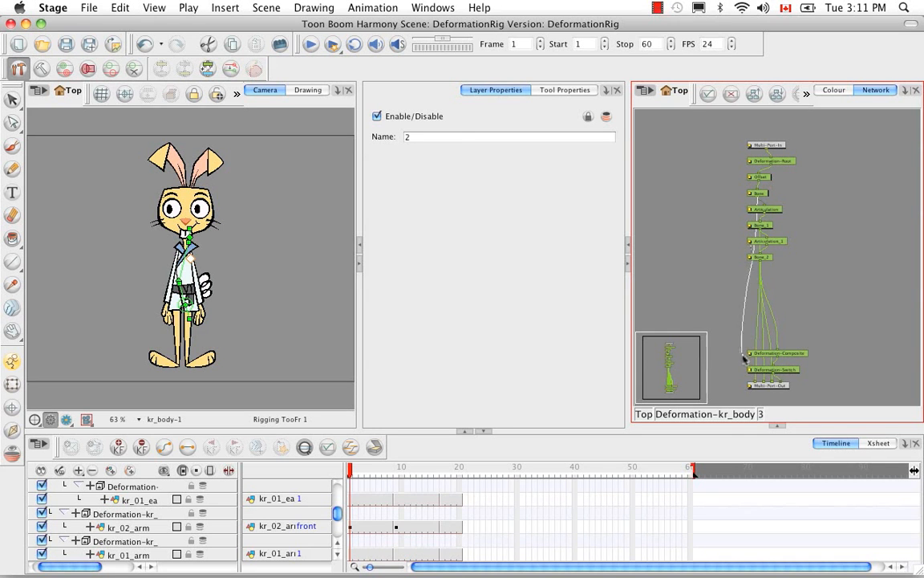
pyautogui.moveTo(762, 383); pyautogui.dragTo(764, 306)
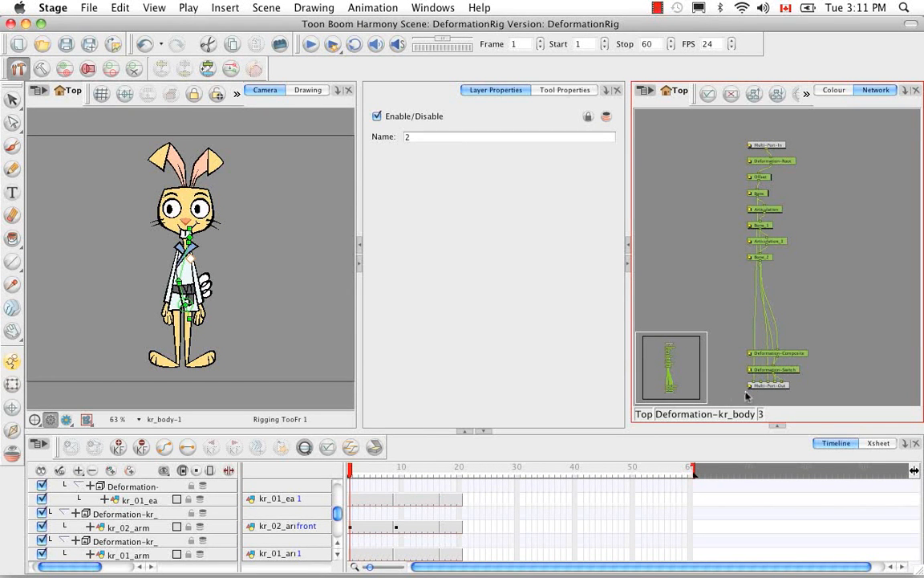
pyautogui.click(705, 414)
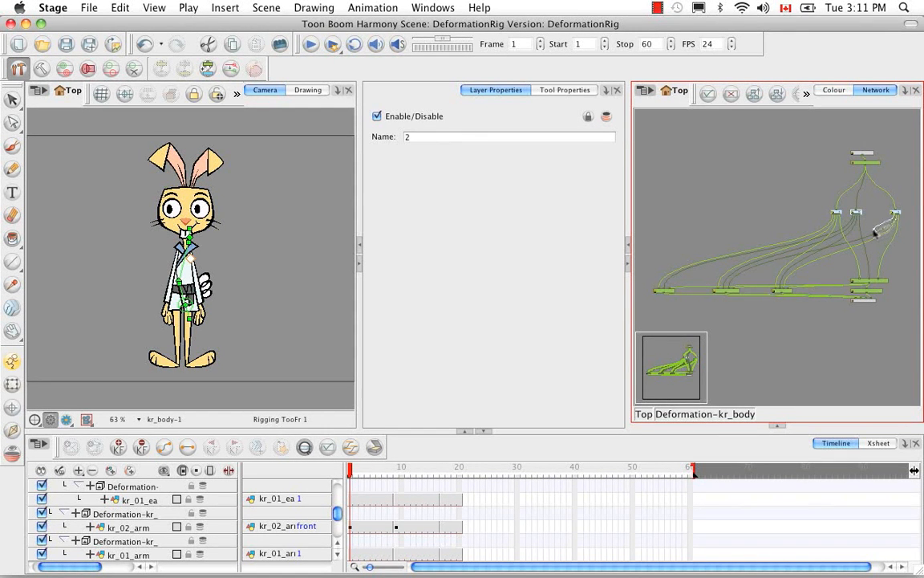
# Connect view group 3's new Bone output to Body-hips_ and return to the top-level network.
pyautogui.moveTo(895, 219); pyautogui.dragTo(659, 287)
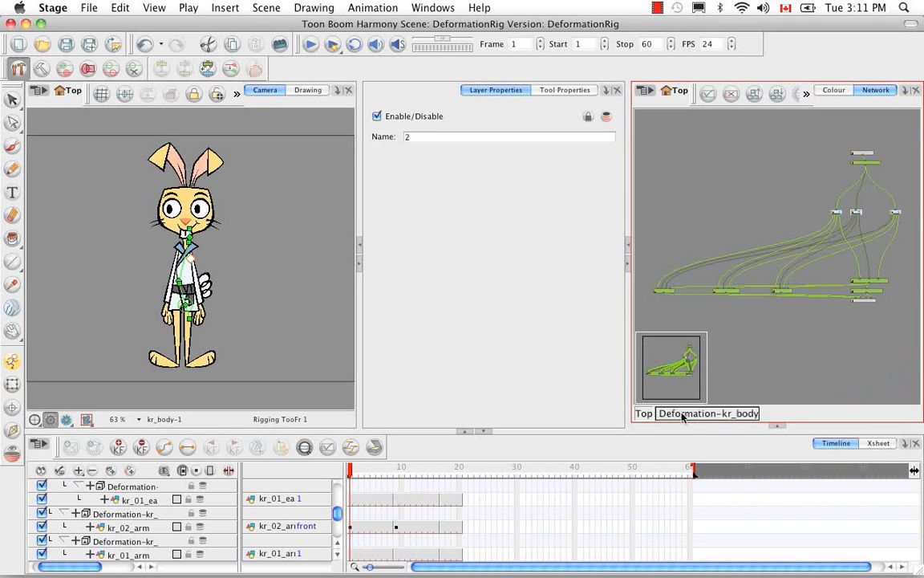
pyautogui.click(648, 414)
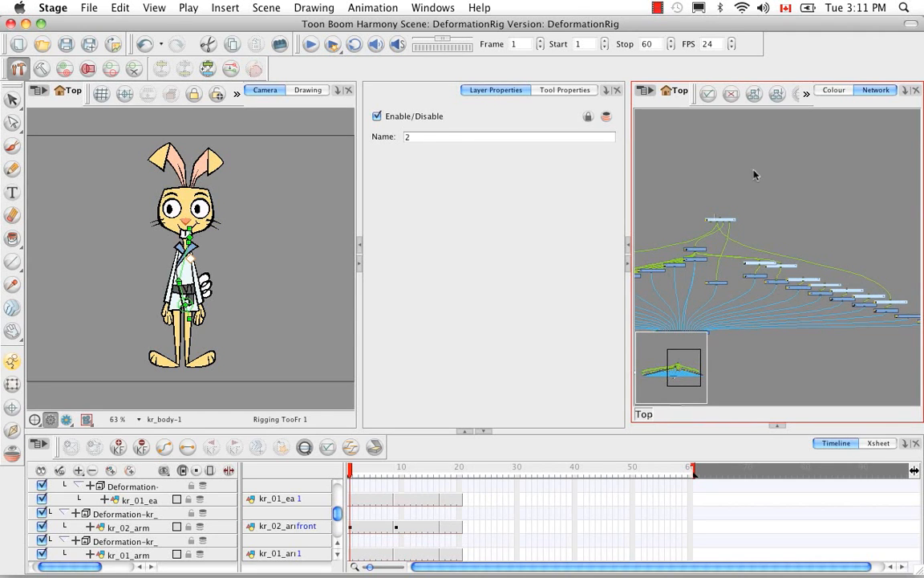
pyautogui.moveTo(743, 222); pyautogui.dragTo(805, 187)
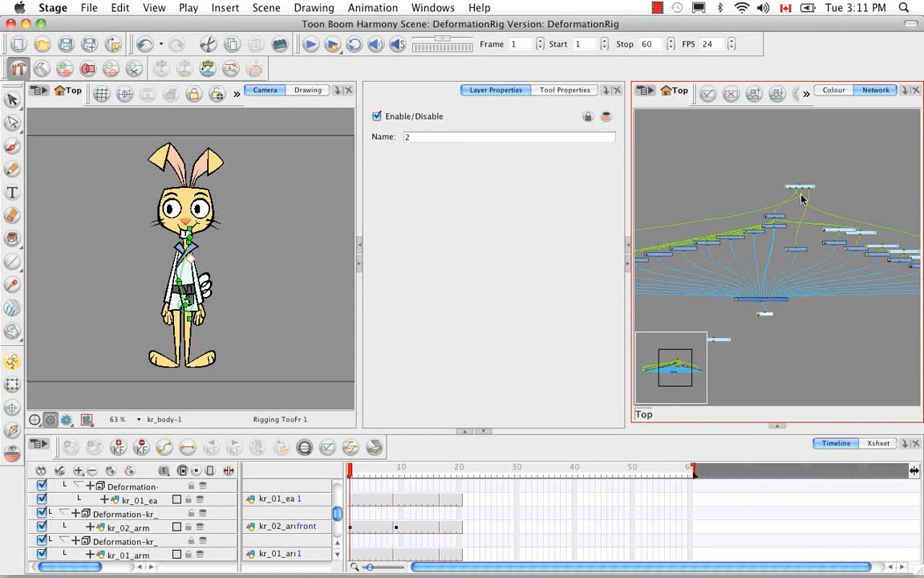
# Locate the front leg's modules in the network and connect the Deformation-kr_body hips output to Deformation-kr_01_leg.
pyautogui.click(12, 385)
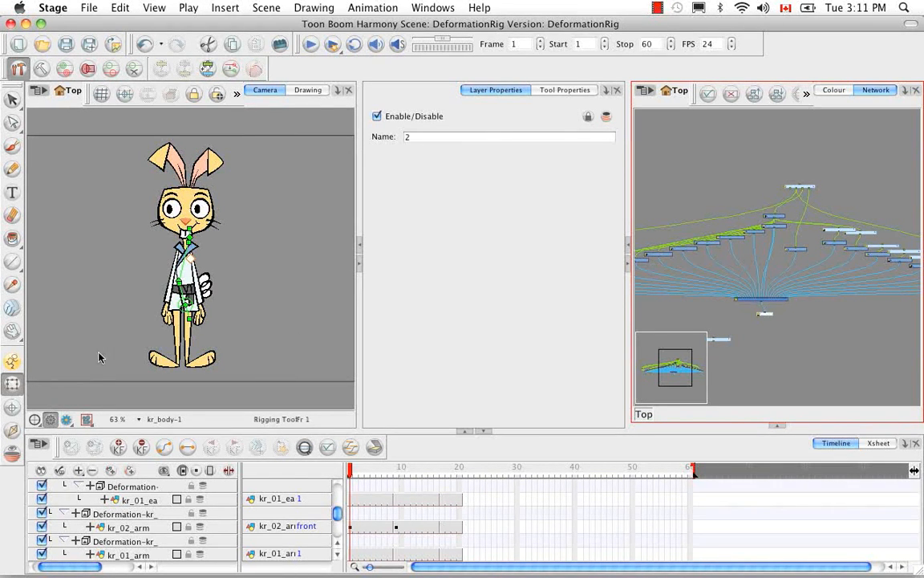
pyautogui.click(175, 321)
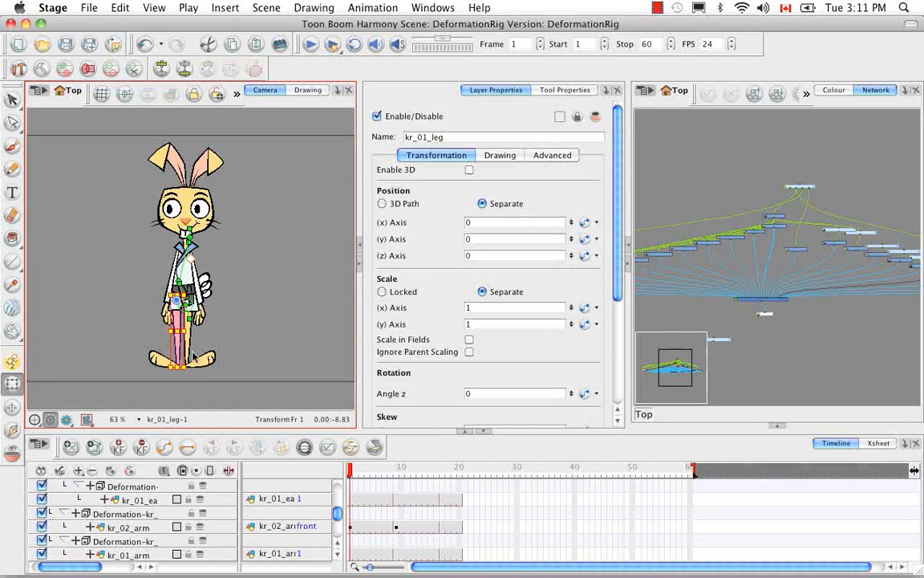
pyautogui.click(742, 93)
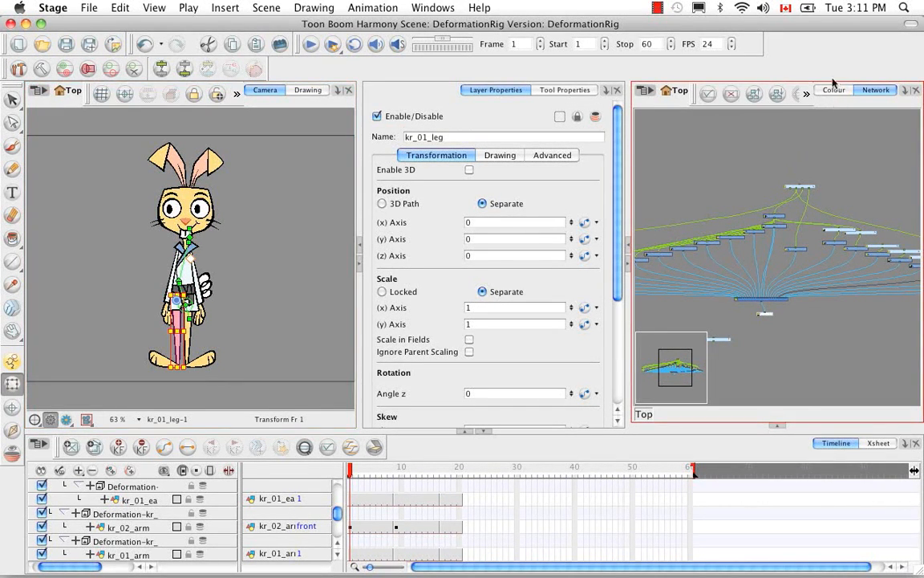
pyautogui.hscroll(5, 822, 164)
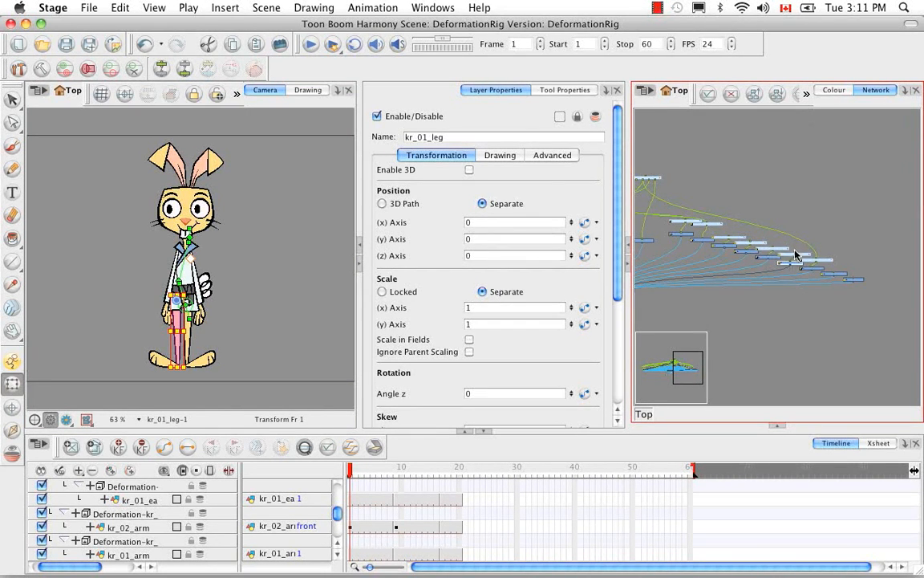
pyautogui.hscroll(-2, 690, 201)
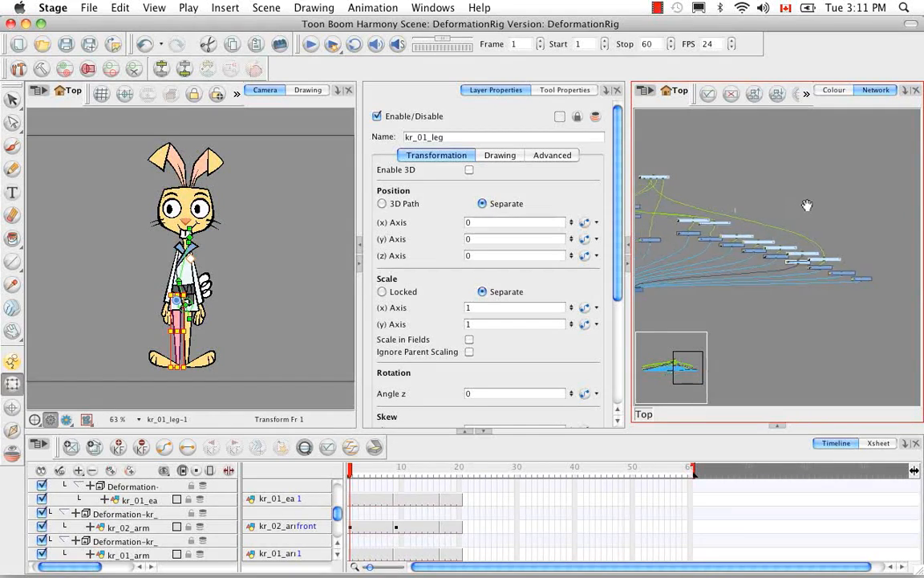
pyautogui.moveTo(662, 183); pyautogui.dragTo(818, 259)
pyautogui.moveTo(662, 182); pyautogui.dragTo(835, 254)
pyautogui.click(812, 315)
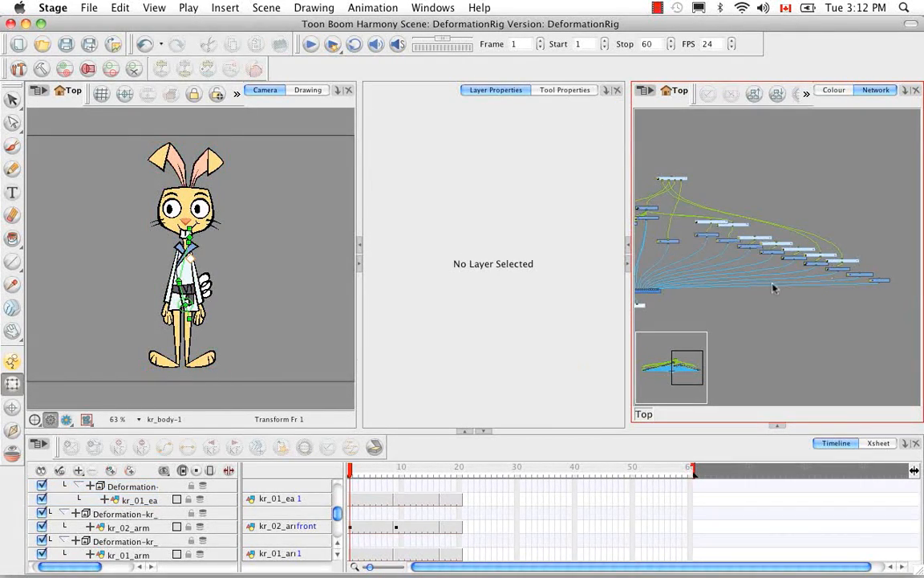
# Identify the second leg's deformation group and connect the Deformation-kr_body hips output to Deformation-kr_02_leg.
pyautogui.scroll(5, 776, 288)
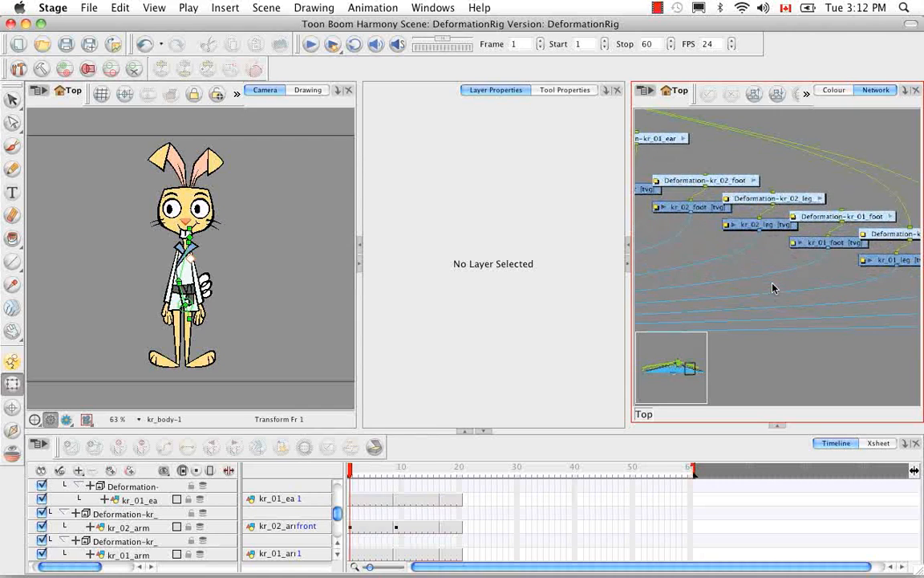
pyautogui.moveTo(863, 197); pyautogui.dragTo(735, 221)
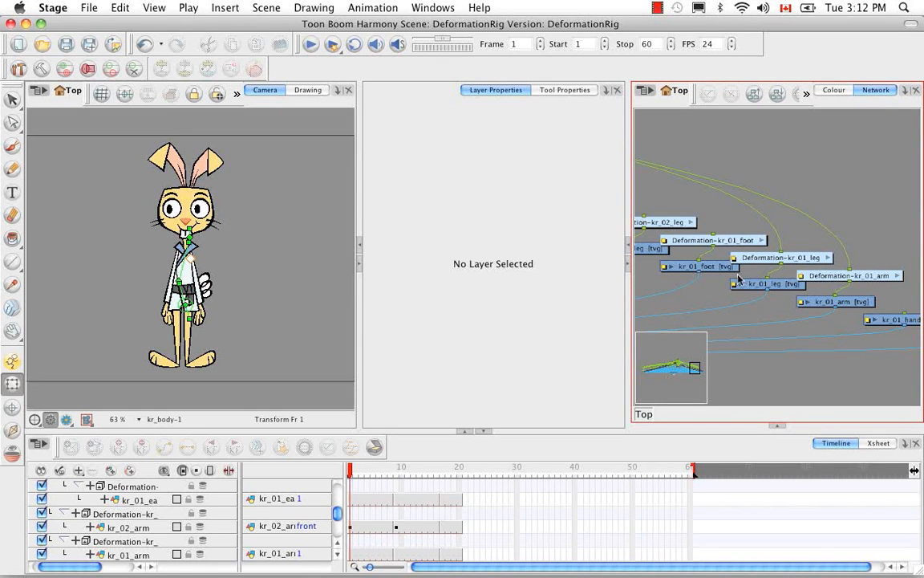
pyautogui.moveTo(648, 225); pyautogui.dragTo(808, 274)
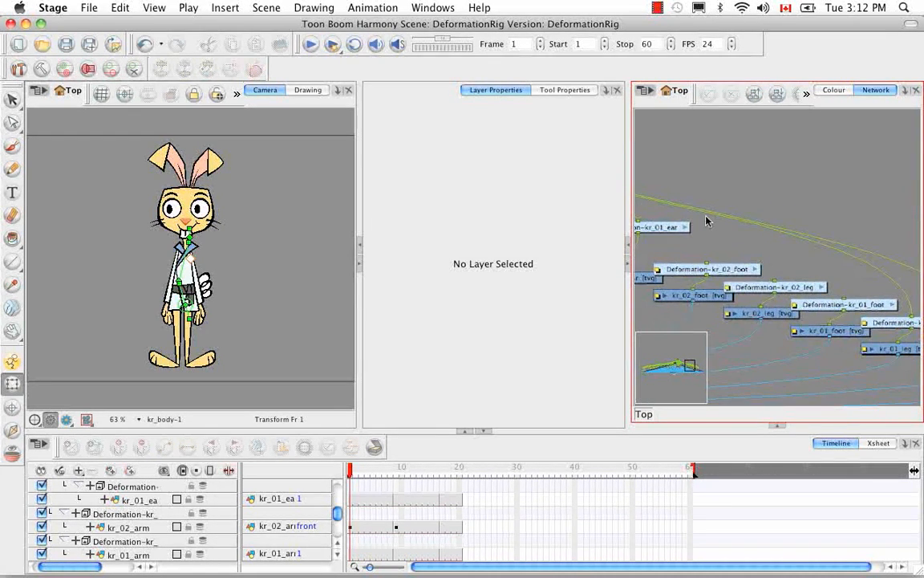
pyautogui.click(805, 287)
pyautogui.scroll(-8, 777, 257)
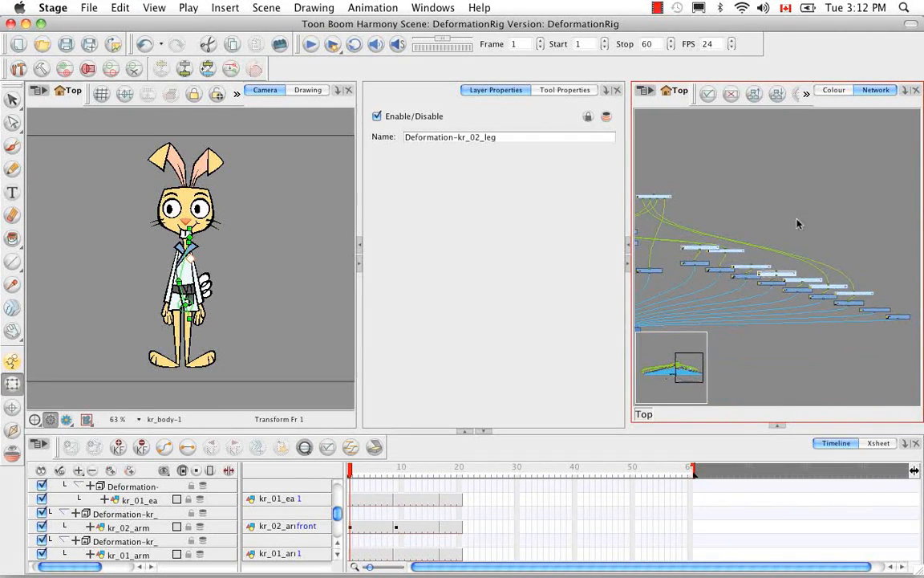
pyautogui.moveTo(647, 201); pyautogui.dragTo(783, 270)
pyautogui.moveTo(772, 347); pyautogui.dragTo(819, 344)
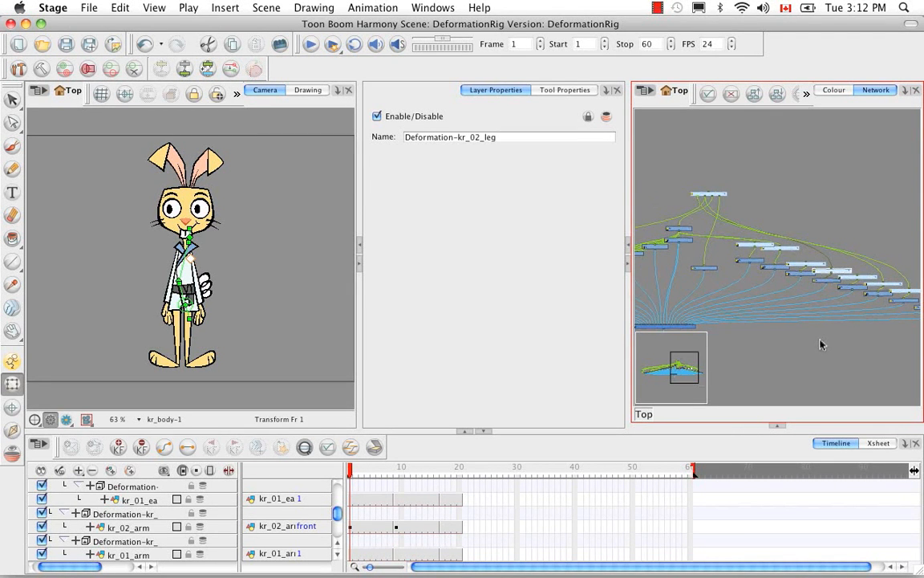
# Inside the Deformation-kr_body group, rename the newest kinematic output module to Body-tail.
pyautogui.click(714, 193)
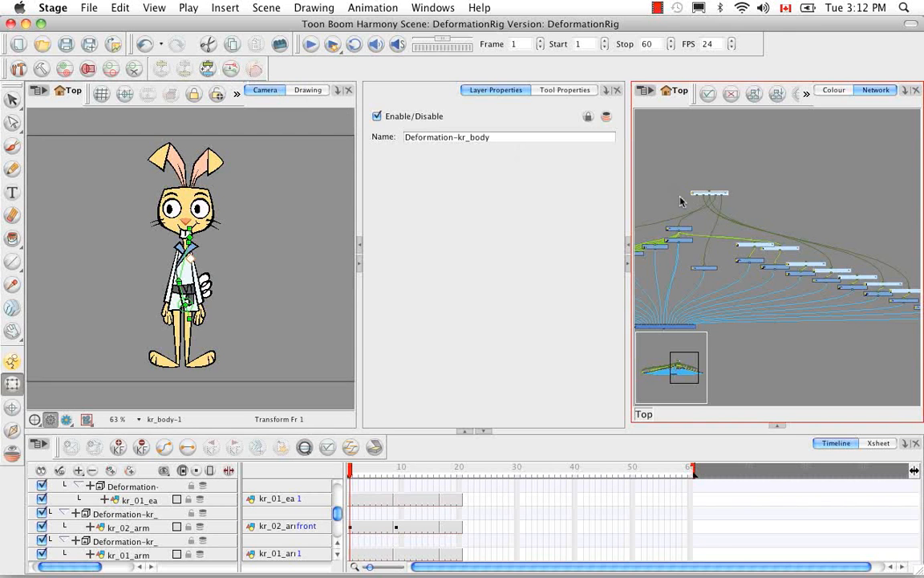
pyautogui.doubleClick(725, 194)
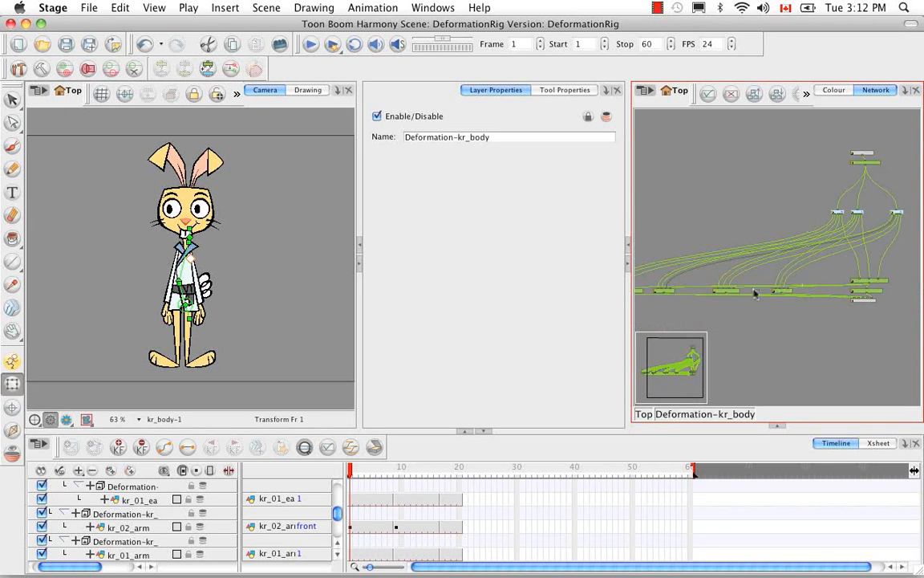
pyautogui.hscroll(-3, 751, 299)
pyautogui.click(718, 301)
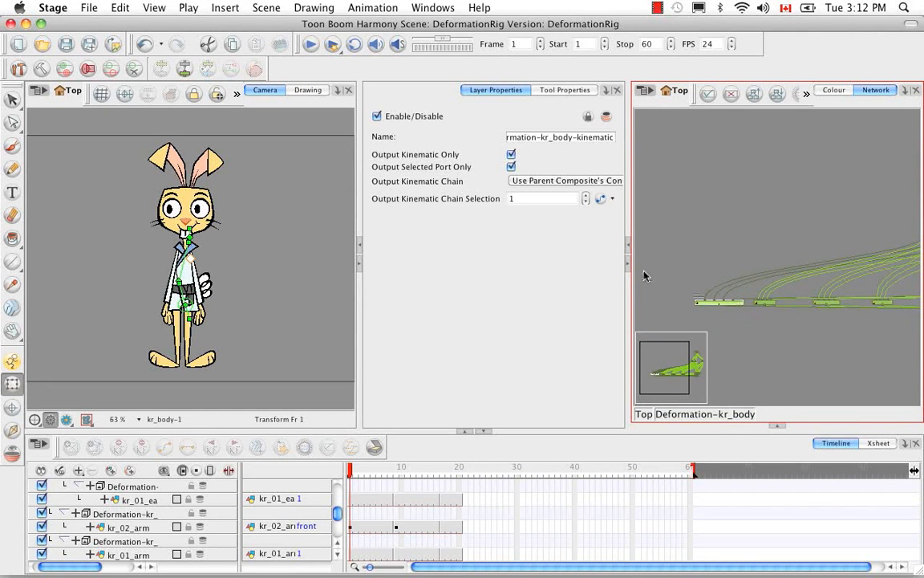
pyautogui.click(556, 137)
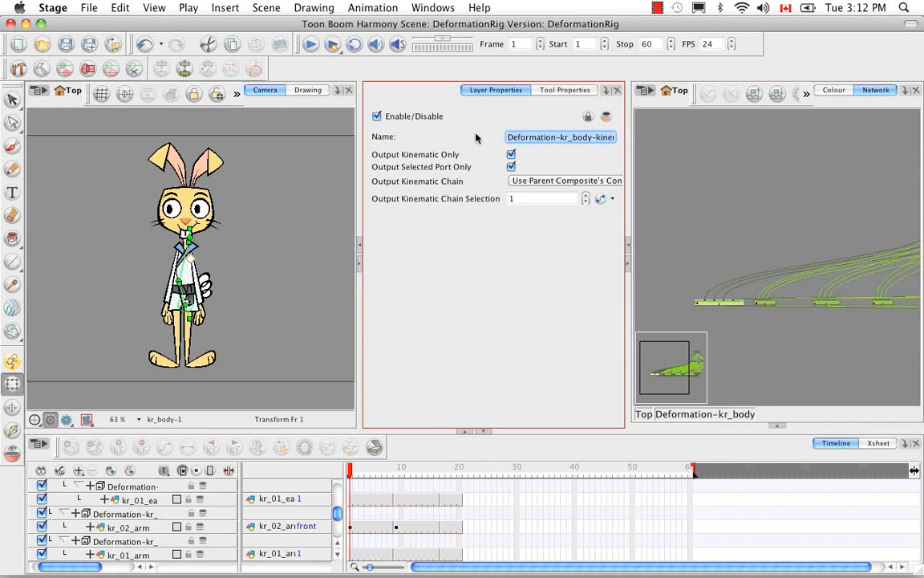
pyautogui.press('BackSpace')
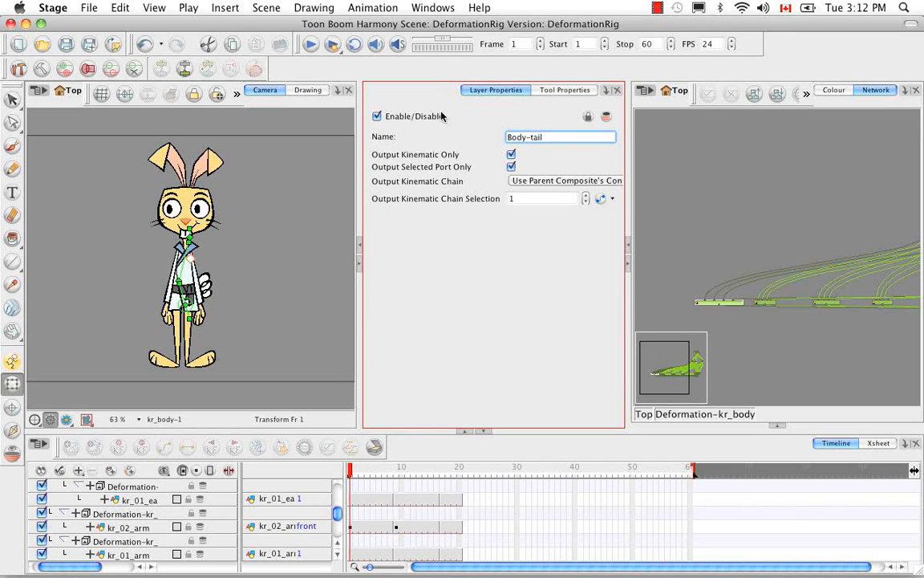
pyautogui.press('Return')
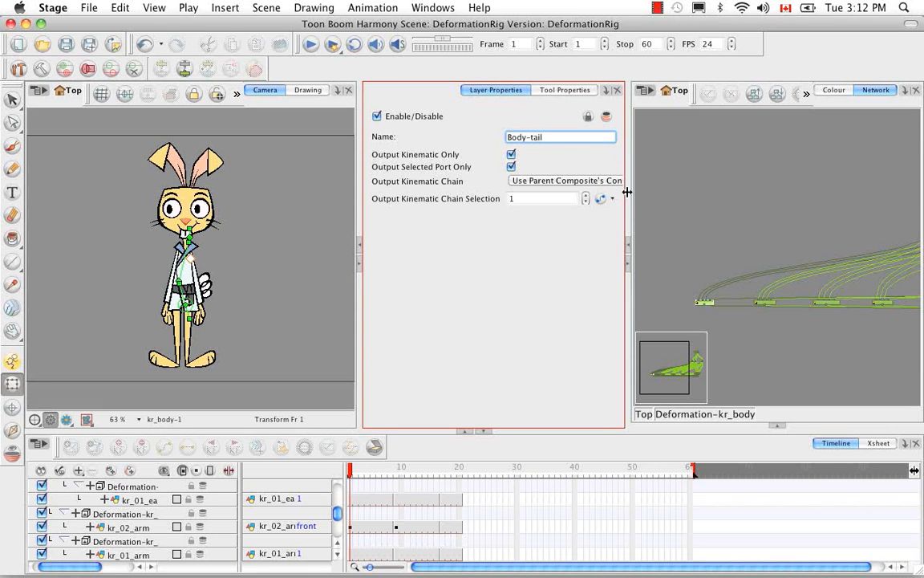
pyautogui.click(685, 235)
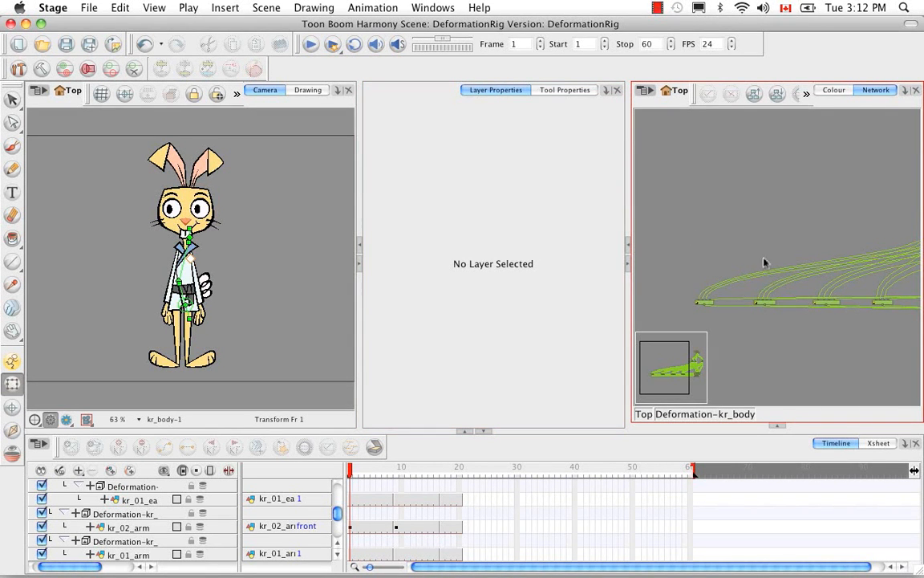
# Inside view group 1, connect Bone to a new port on Multi-Port-Out and return to the Deformation-kr_body group.
pyautogui.hscroll(5, 722, 257)
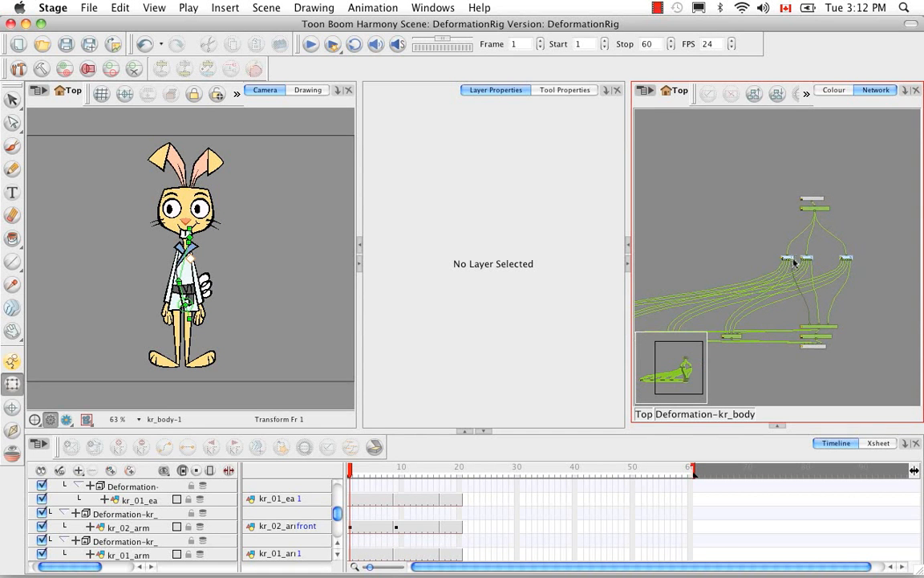
pyautogui.click(792, 260)
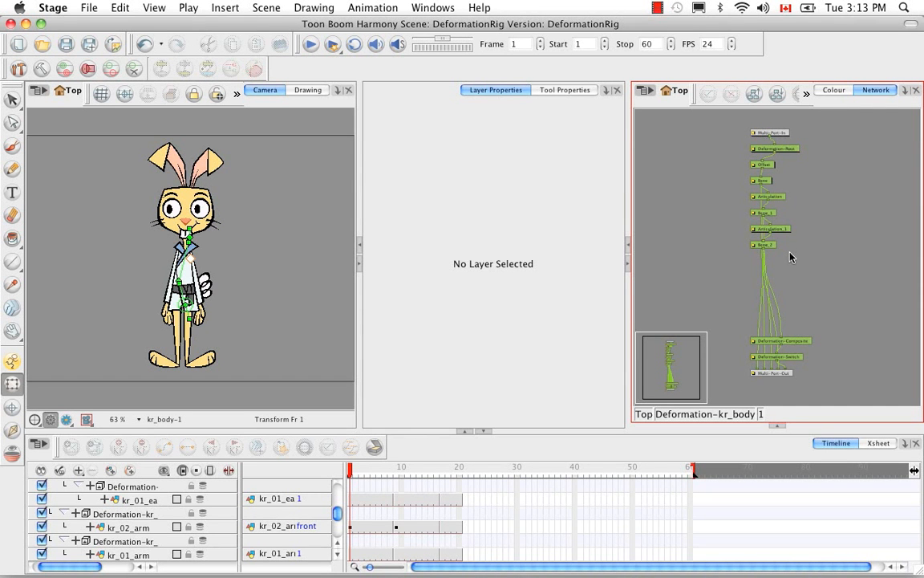
pyautogui.click(757, 183)
pyautogui.moveTo(761, 186); pyautogui.dragTo(767, 311)
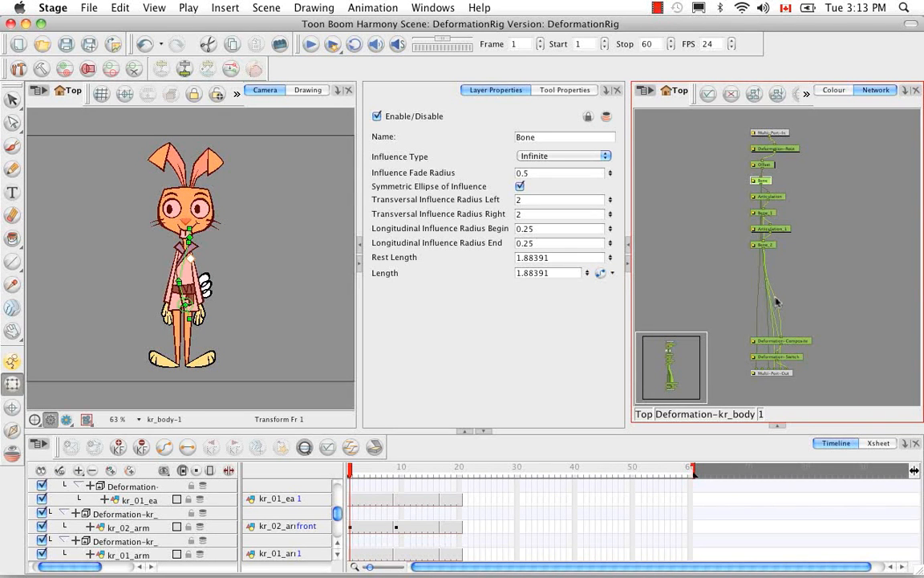
pyautogui.click(682, 410)
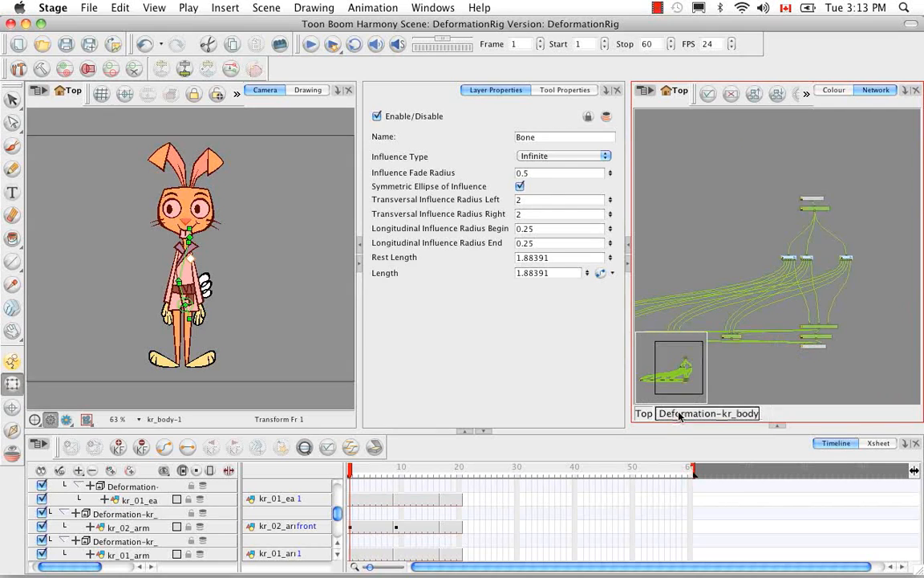
# Connect view group 1's new Bone output to the Body-tail kinematic output.
pyautogui.scroll(5, 732, 282)
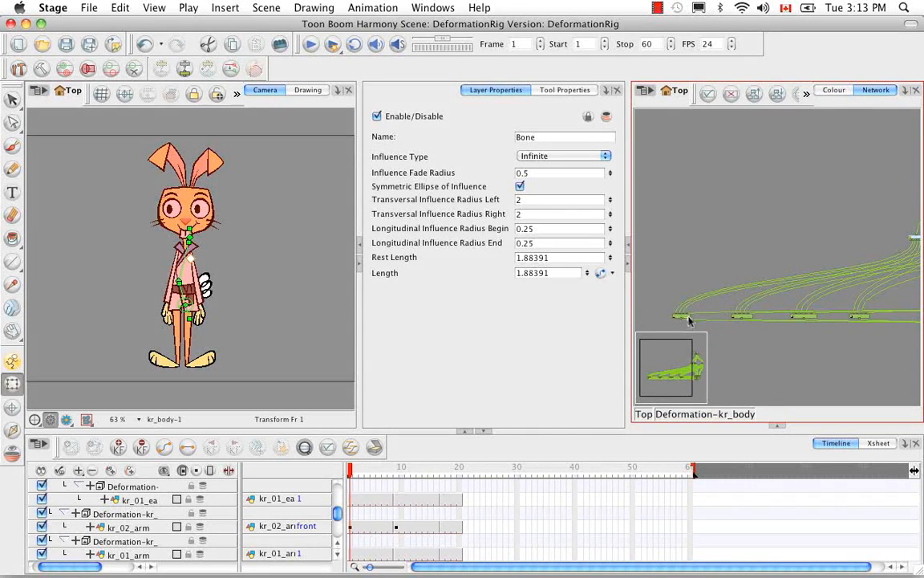
pyautogui.scroll(-2, 690, 289)
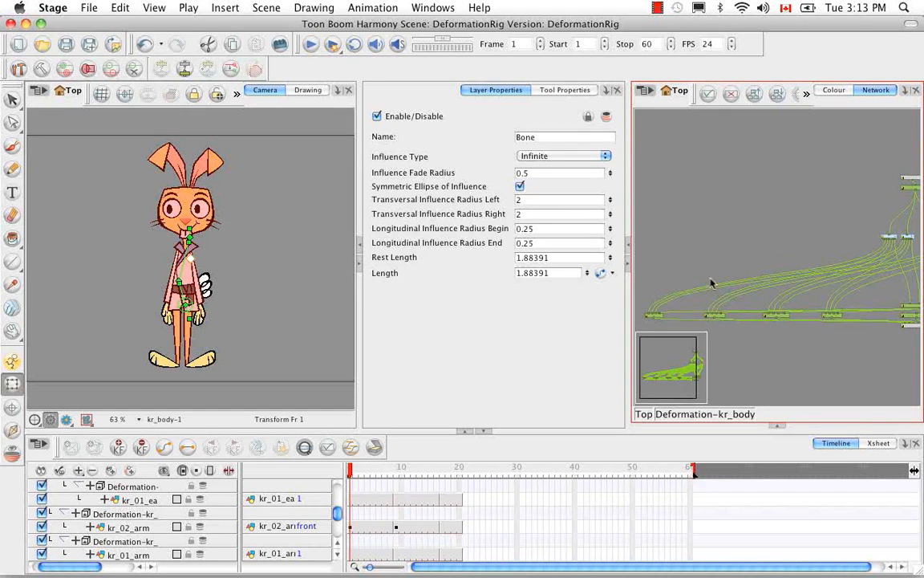
pyautogui.click(652, 315)
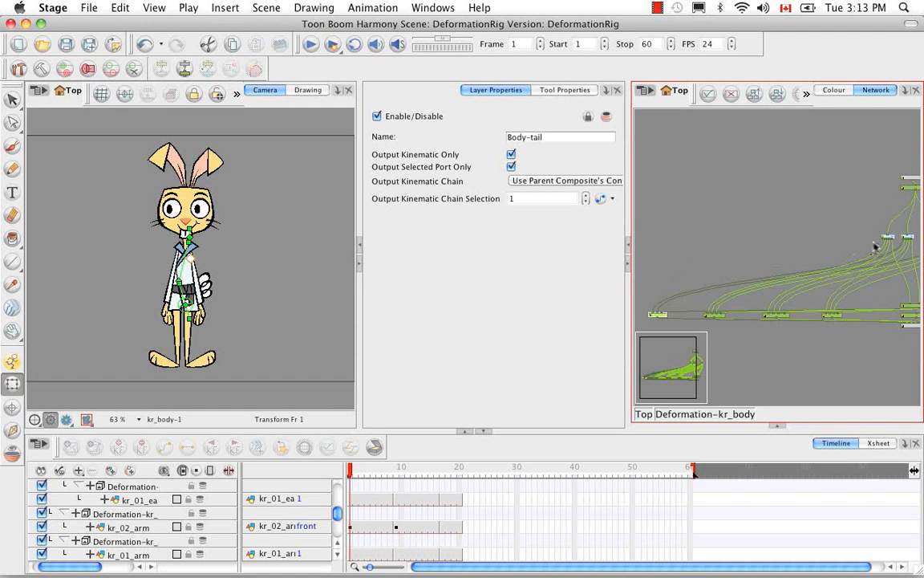
pyautogui.moveTo(885, 242); pyautogui.dragTo(650, 315)
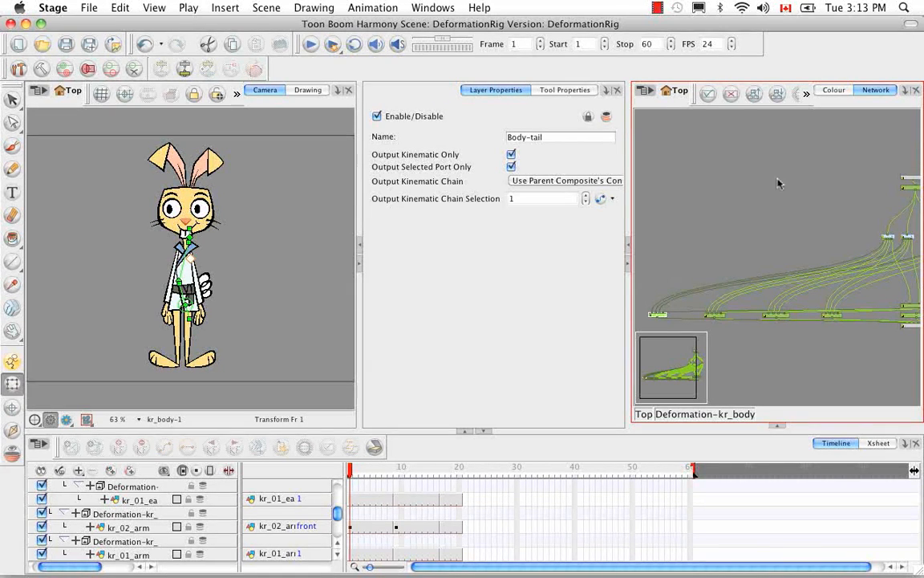
# Inside view group 2, connect Bone to a new Multi-Port-Out port and return to the Deformation-kr_body group.
pyautogui.moveTo(862, 262); pyautogui.dragTo(814, 260)
pyautogui.click(864, 239)
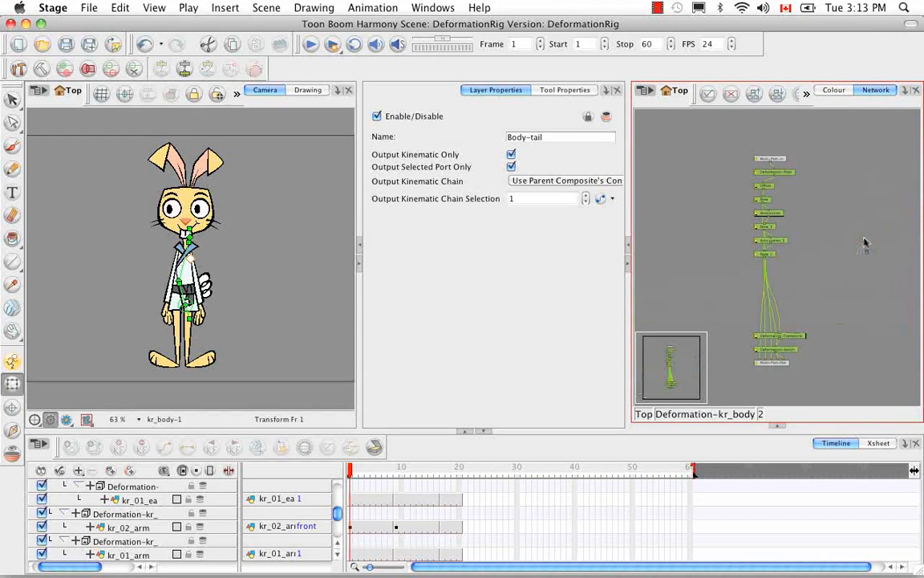
pyautogui.click(763, 204)
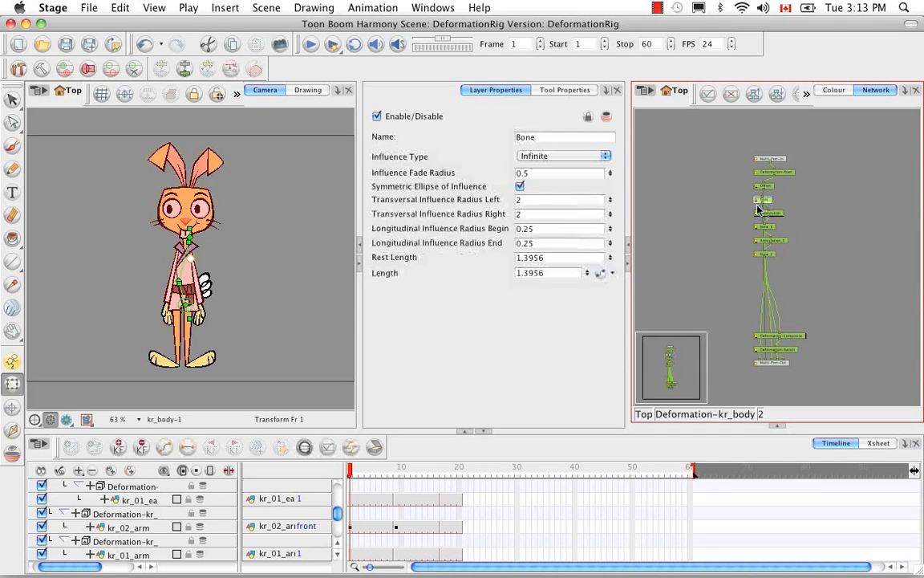
pyautogui.moveTo(763, 207); pyautogui.dragTo(772, 319)
pyautogui.click(694, 414)
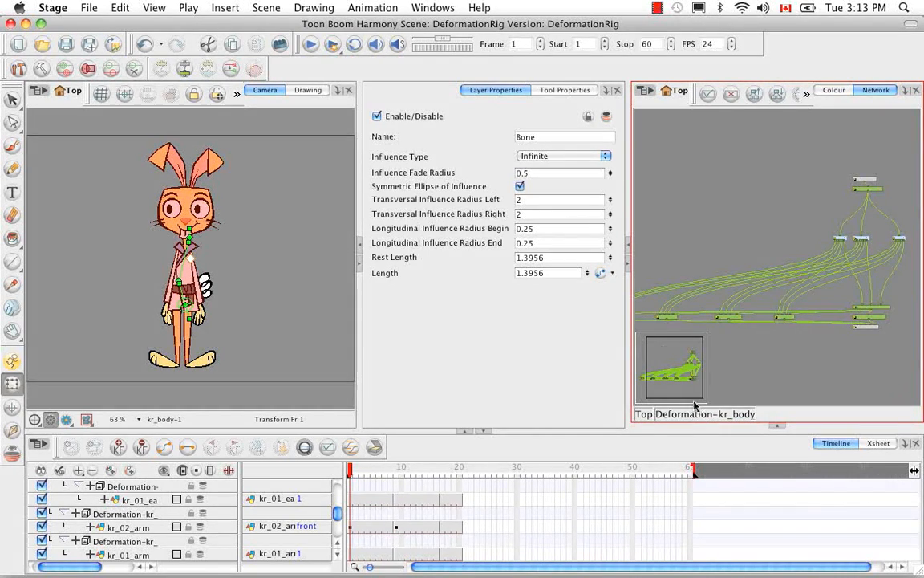
# Replace view group 2's old cable to Body-tail with a connection from its new Bone output.
pyautogui.moveTo(772, 269); pyautogui.dragTo(822, 260)
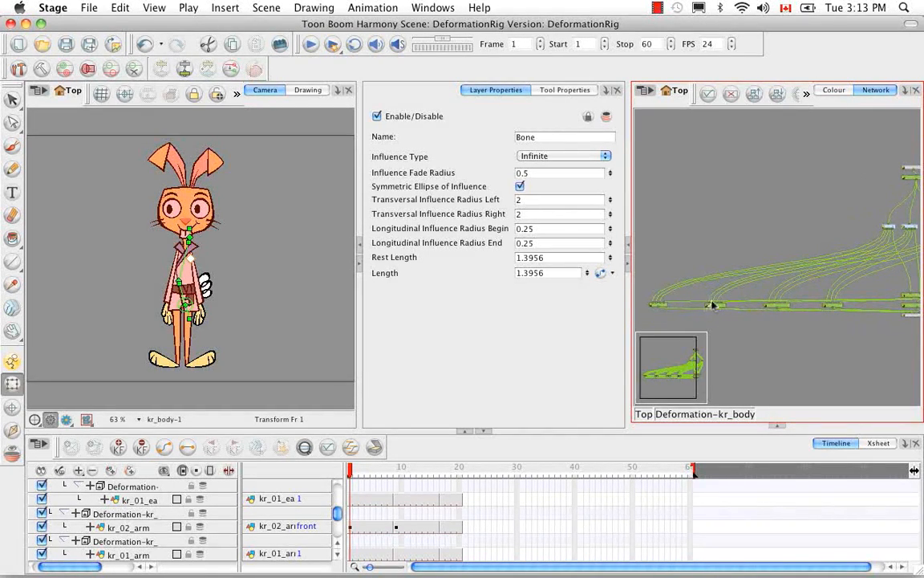
pyautogui.moveTo(657, 302); pyautogui.dragTo(908, 229)
pyautogui.click(900, 234)
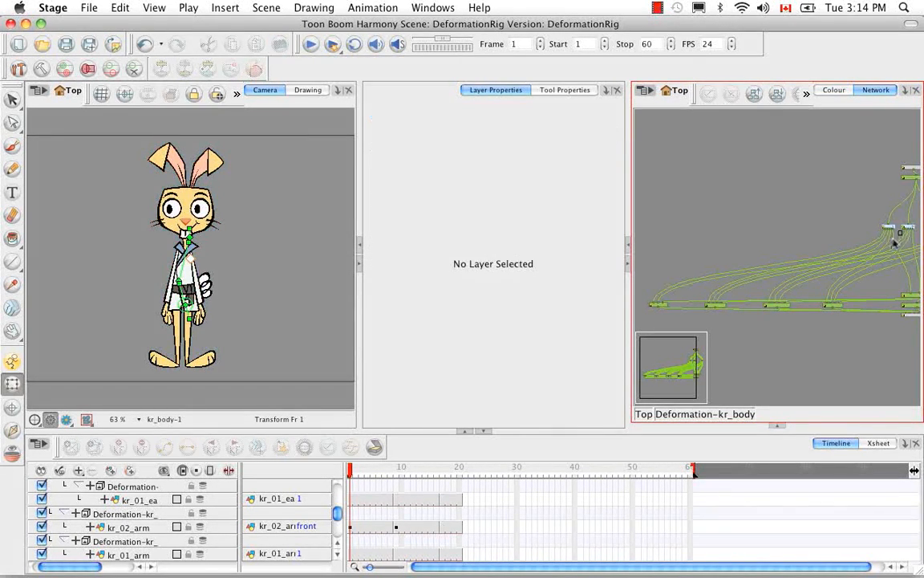
pyautogui.moveTo(903, 233); pyautogui.dragTo(658, 304)
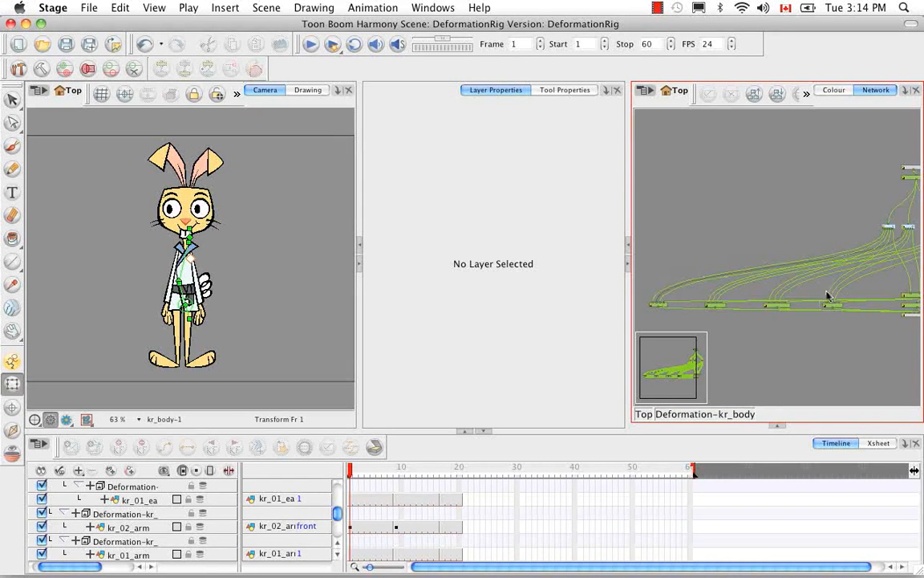
# Inside view group 3, connect Bone to a new port on Multi-Port-Out.
pyautogui.hscroll(3, 831, 275)
pyautogui.click(858, 235)
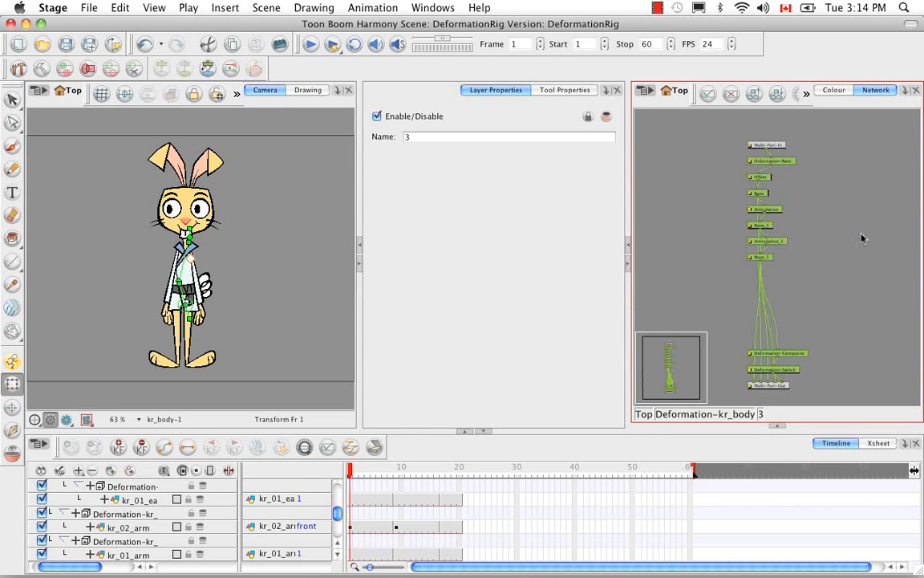
pyautogui.moveTo(793, 267); pyautogui.dragTo(820, 231)
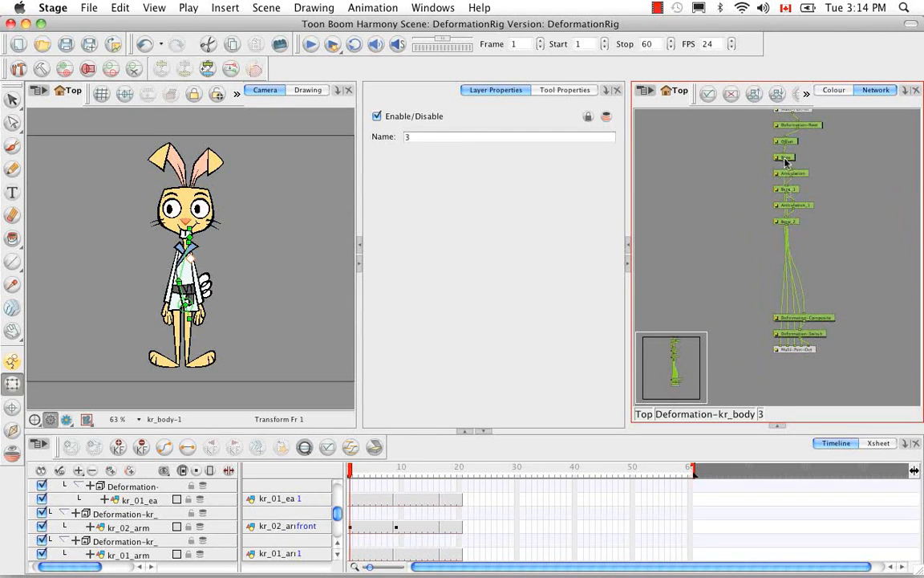
pyautogui.moveTo(785, 167); pyautogui.dragTo(786, 296)
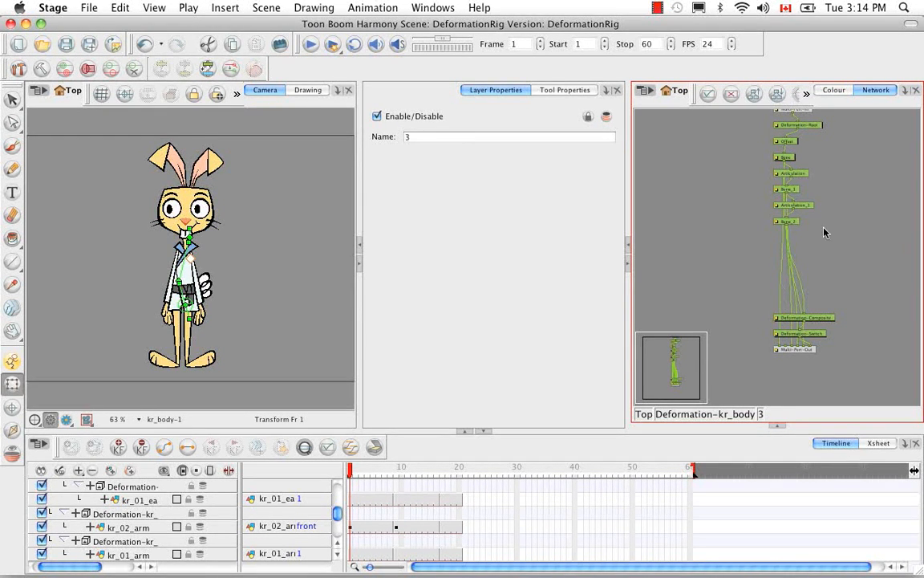
# Return to the Deformation-kr_body group and connect view group 3's new Bone output to the Body-tail kinematic output.
pyautogui.click(685, 413)
pyautogui.moveTo(745, 278); pyautogui.dragTo(832, 275)
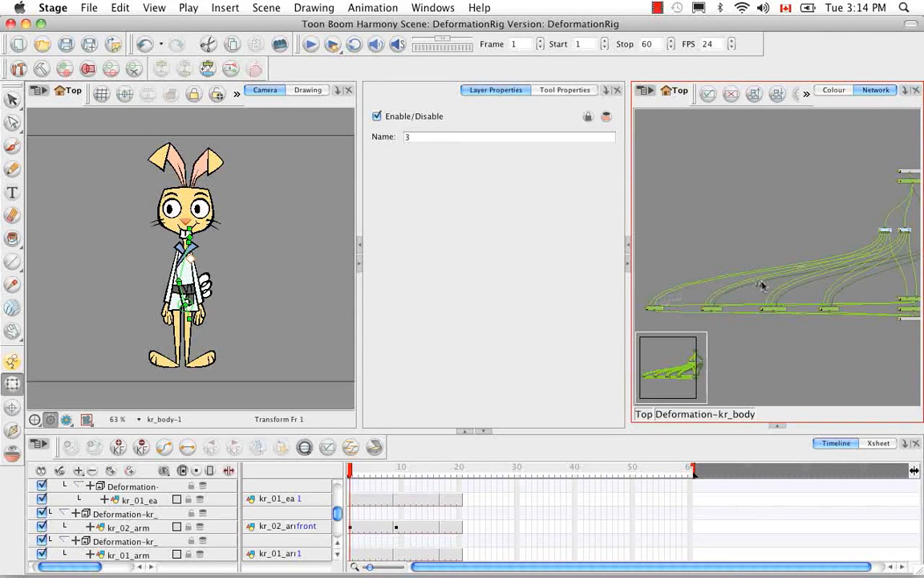
pyautogui.moveTo(865, 273); pyautogui.dragTo(836, 266)
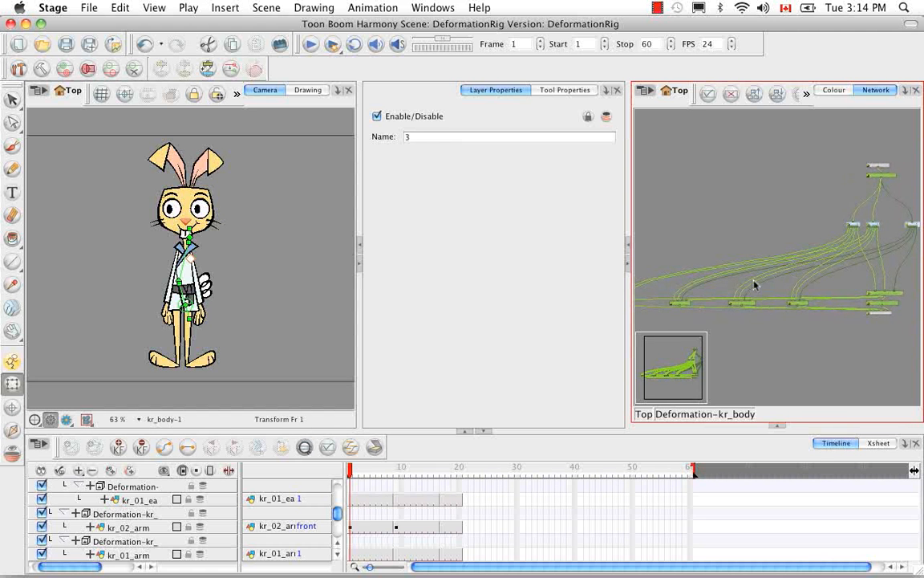
pyautogui.press('1')
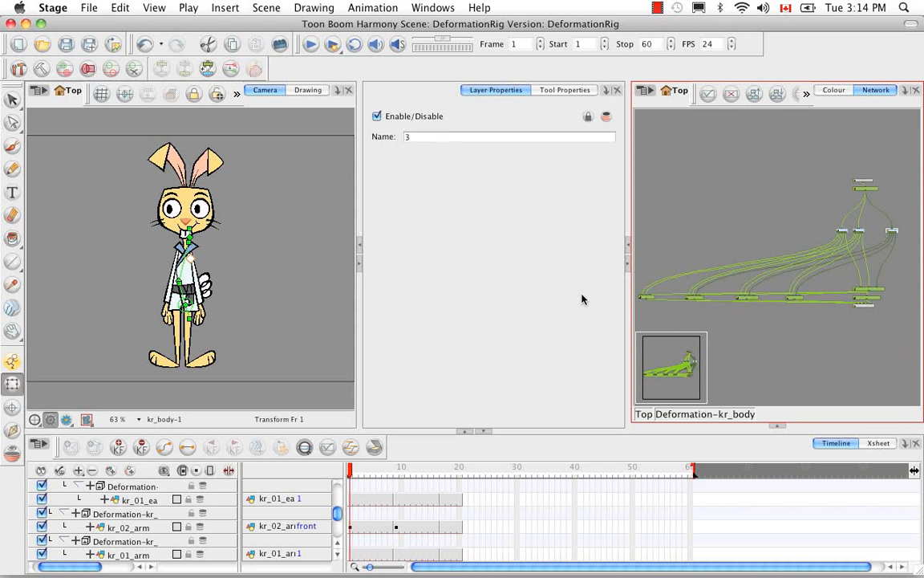
pyautogui.click(834, 355)
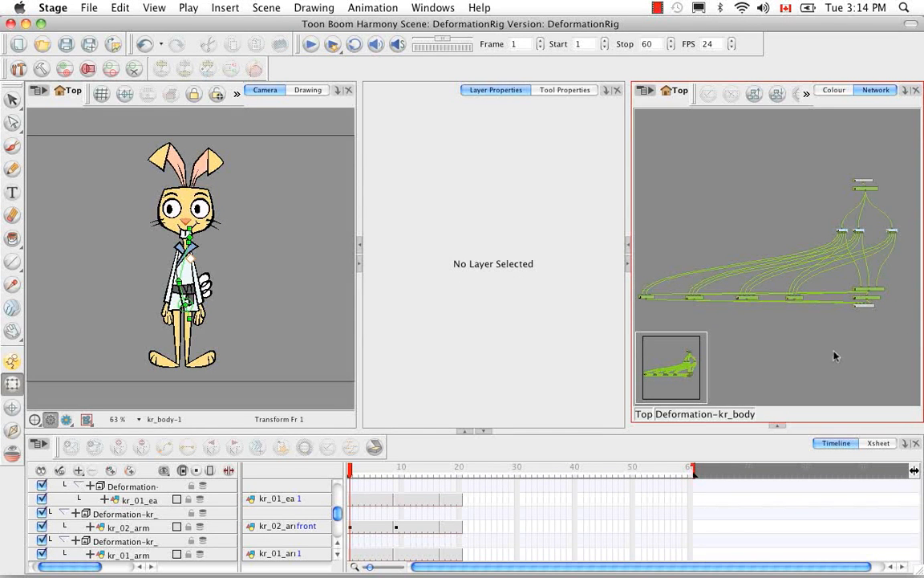
pyautogui.press('`')
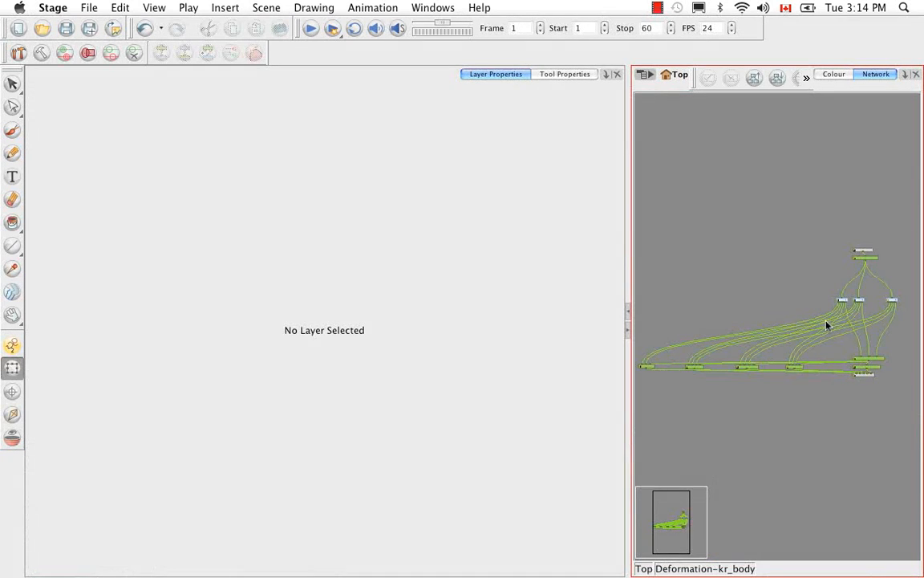
pyautogui.press('2')
pyautogui.press('2')
pyautogui.press('2')
pyautogui.press('2')
pyautogui.press('2')
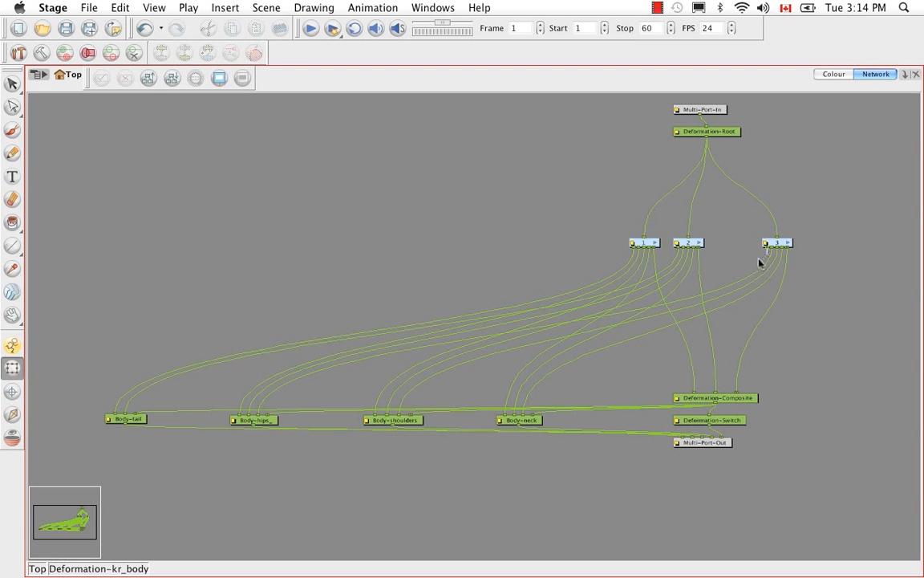
pyautogui.moveTo(759, 261); pyautogui.dragTo(129, 411)
# Return to the top-level network, select the rabbit's tail drawing and locate its kr_tail module.
pyautogui.click(37, 568)
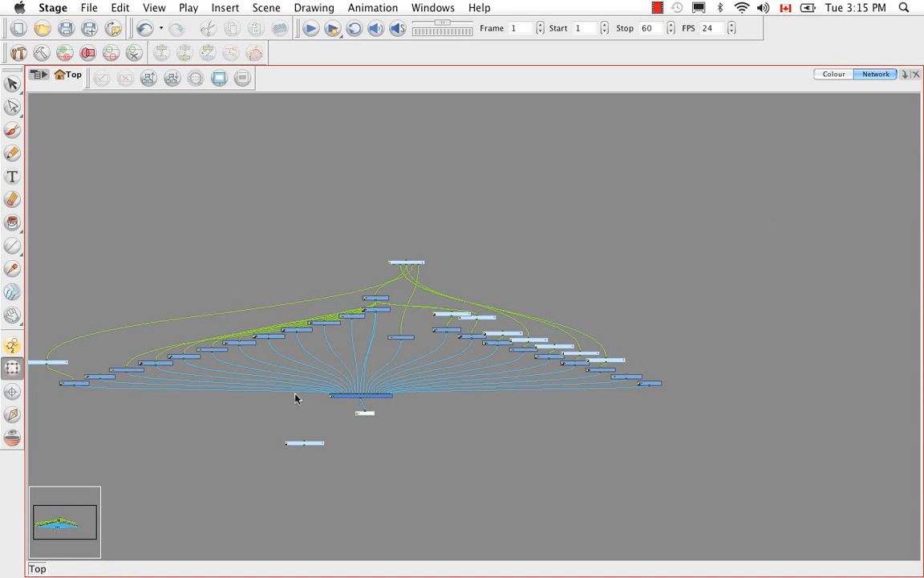
pyautogui.moveTo(201, 404); pyautogui.dragTo(316, 371)
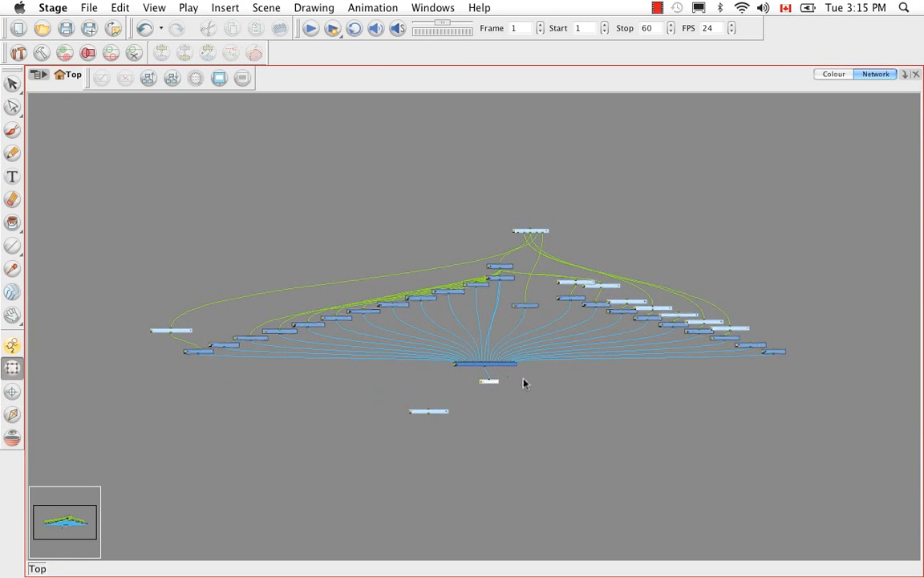
pyautogui.press('super+f')
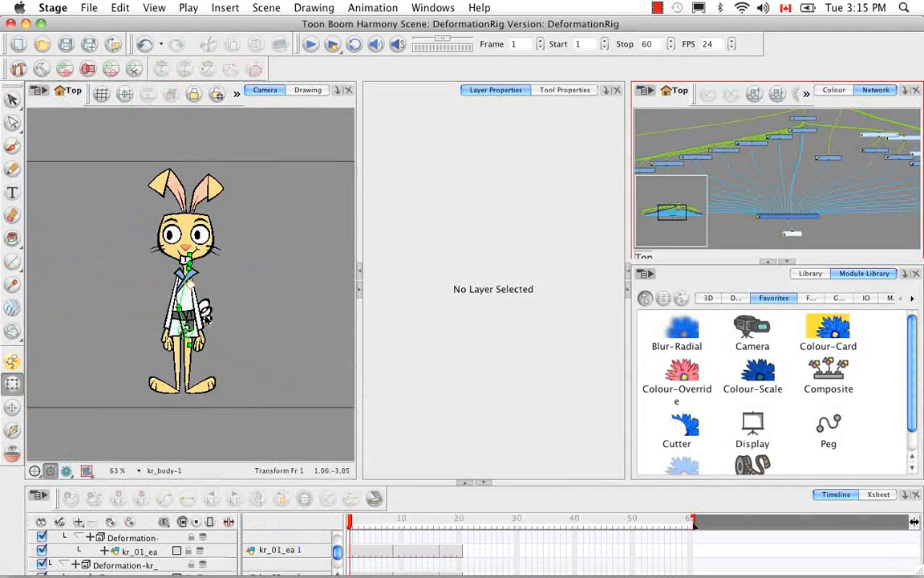
pyautogui.click(201, 311)
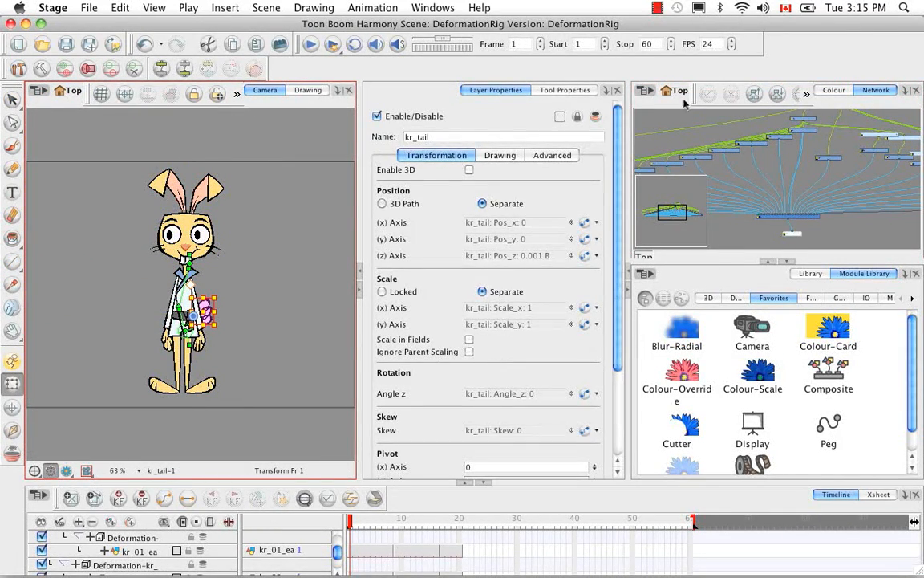
pyautogui.click(679, 103)
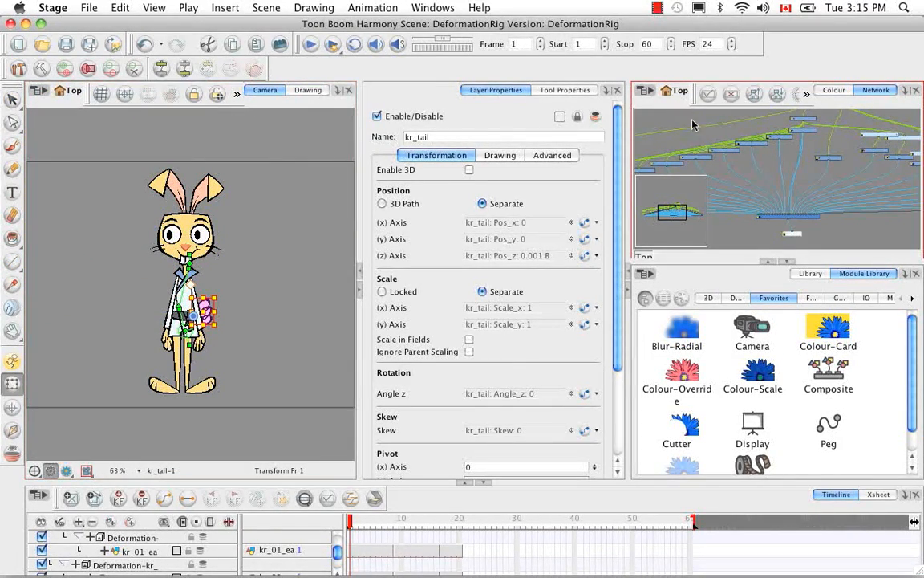
pyautogui.click(789, 262)
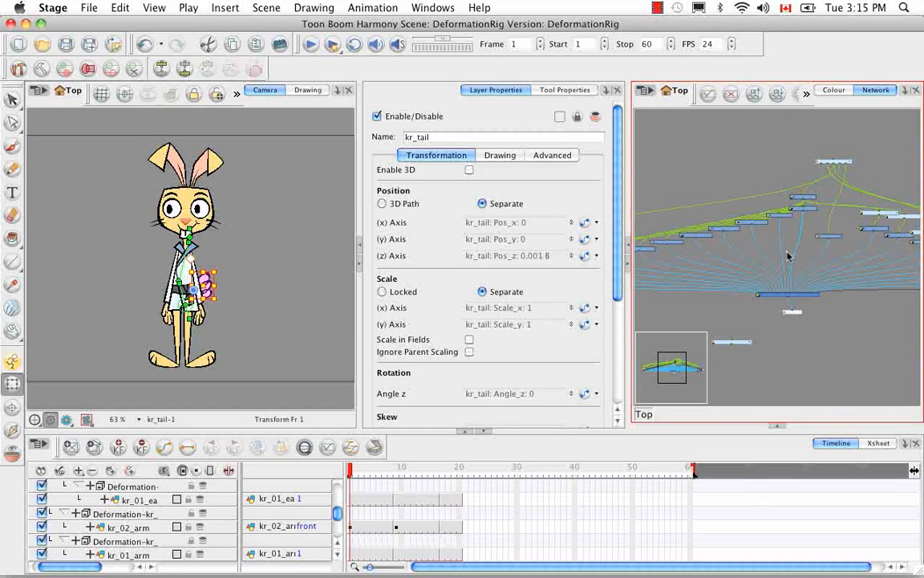
pyautogui.press('o')
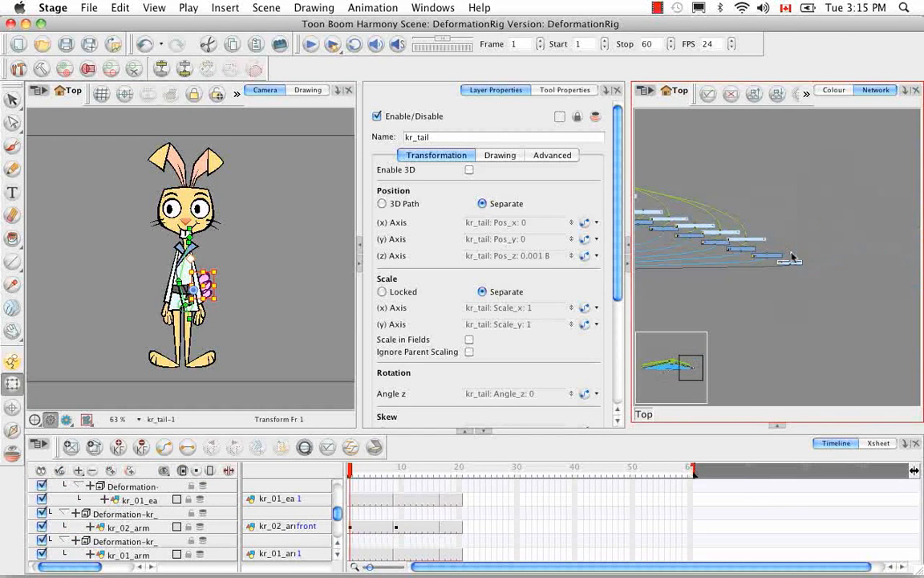
# Connect the Body-tail output port of the Deformation-kr_body group to the kr_tail drawing module.
pyautogui.click(772, 293)
pyautogui.moveTo(775, 304); pyautogui.dragTo(809, 340)
pyautogui.click(824, 298)
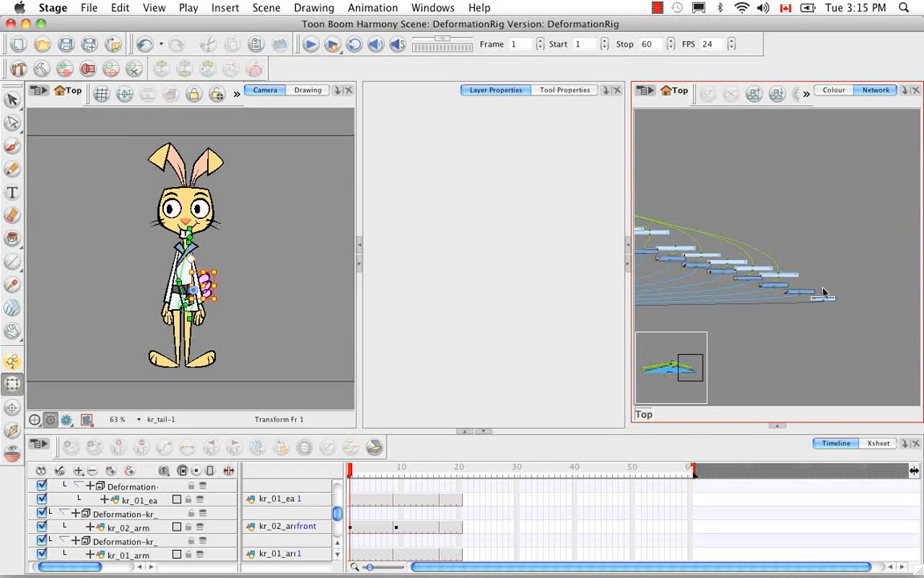
pyautogui.press('1')
pyautogui.press('1')
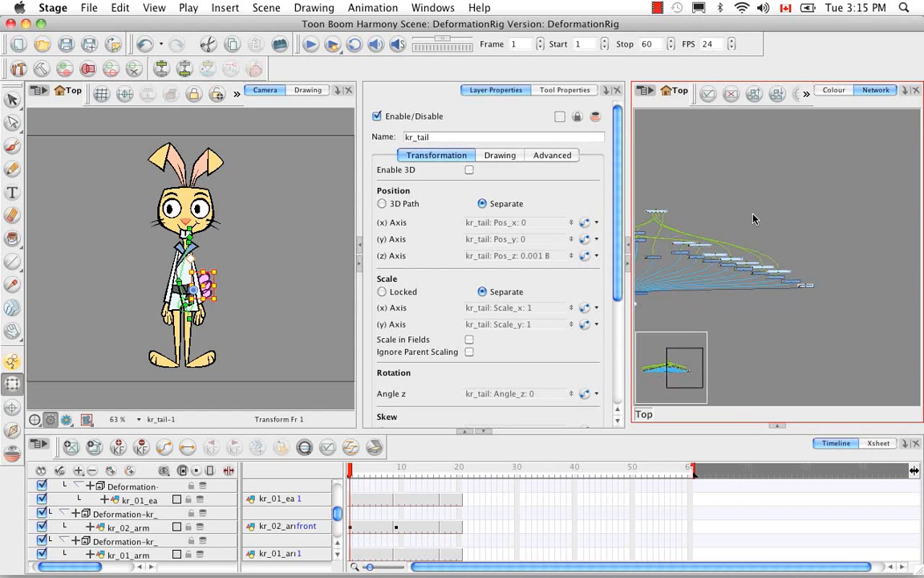
pyautogui.click(654, 214)
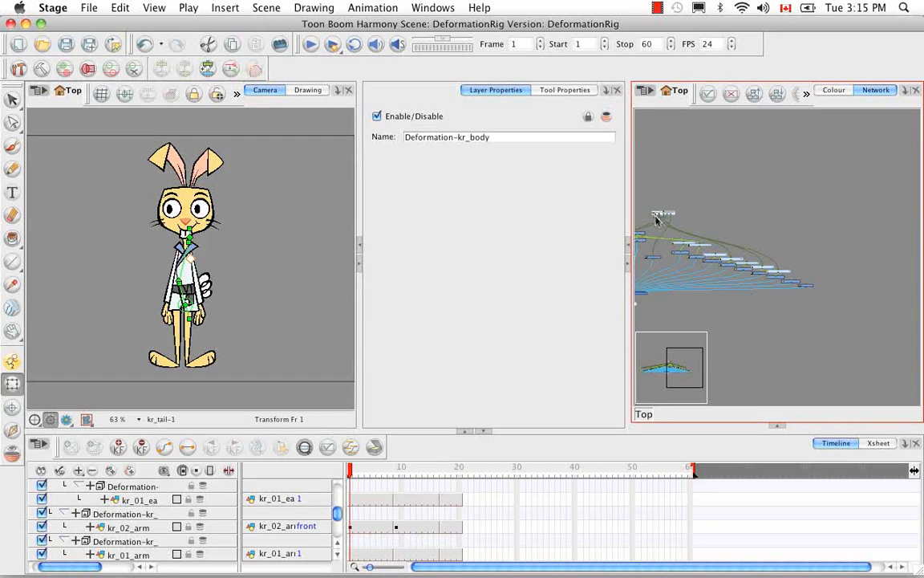
pyautogui.click(656, 220)
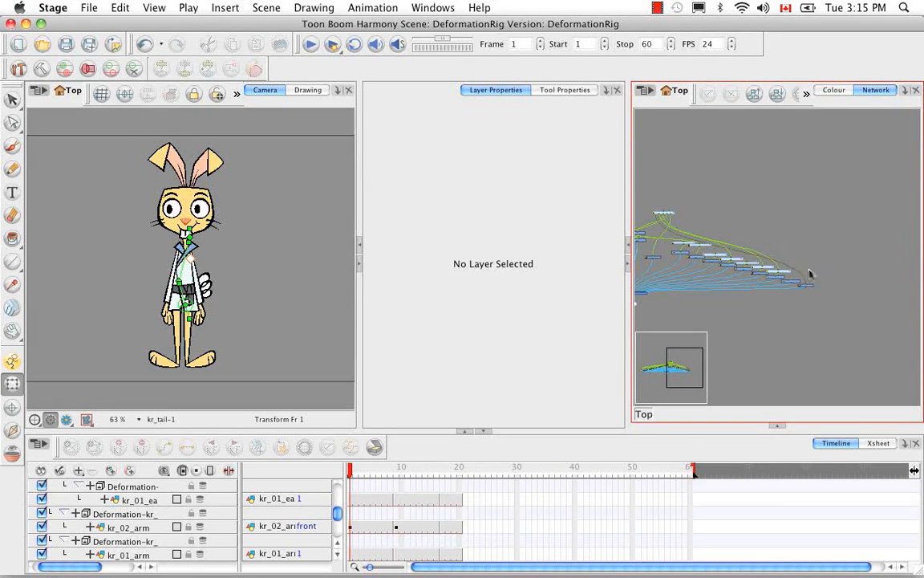
# Examine the foot and leg deformation groups and their drawing modules in the top-level network.
pyautogui.hscroll(-5, 808, 313)
pyautogui.moveTo(806, 309); pyautogui.dragTo(799, 308)
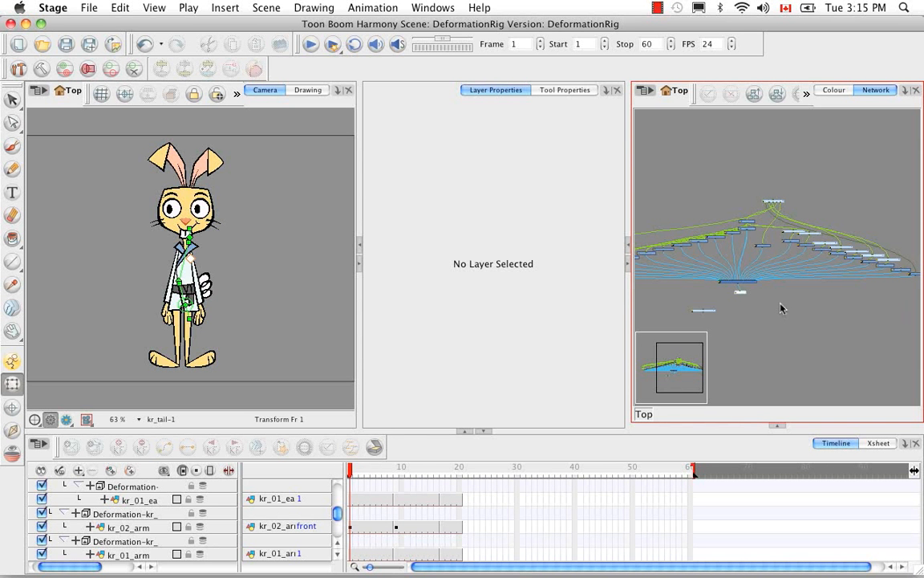
pyautogui.moveTo(782, 308); pyautogui.dragTo(659, 319)
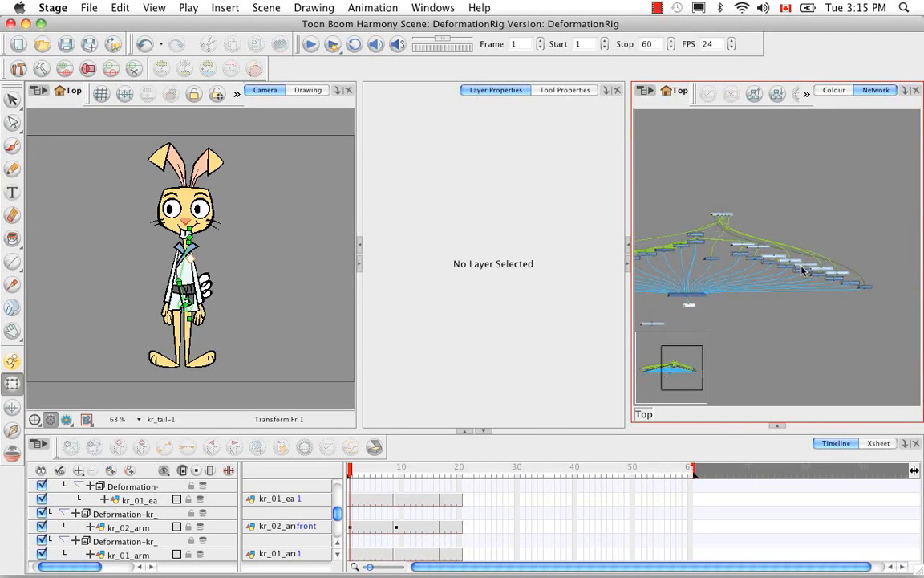
pyautogui.press('2')
pyautogui.press('2')
pyautogui.press('2')
pyautogui.press('2')
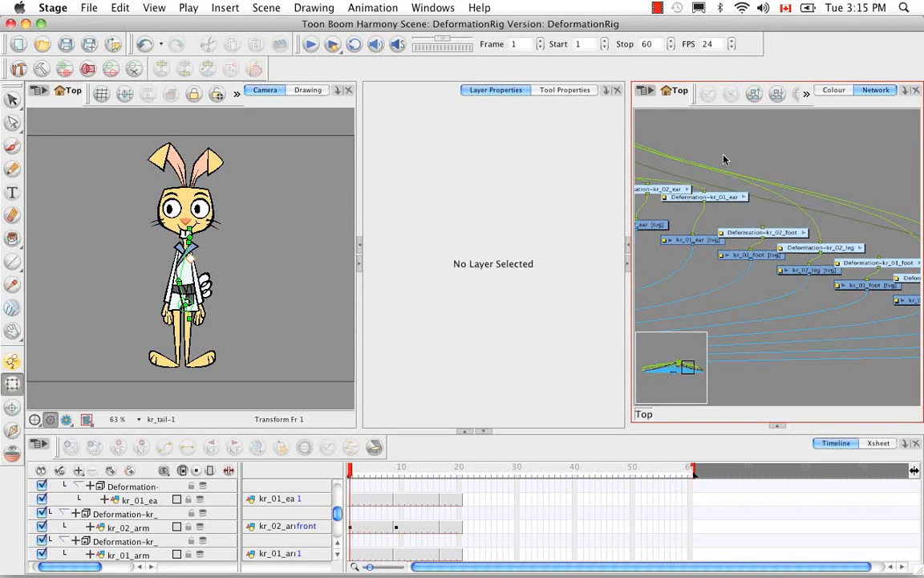
pyautogui.click(764, 232)
pyautogui.moveTo(876, 270); pyautogui.dragTo(824, 280)
pyautogui.click(844, 273)
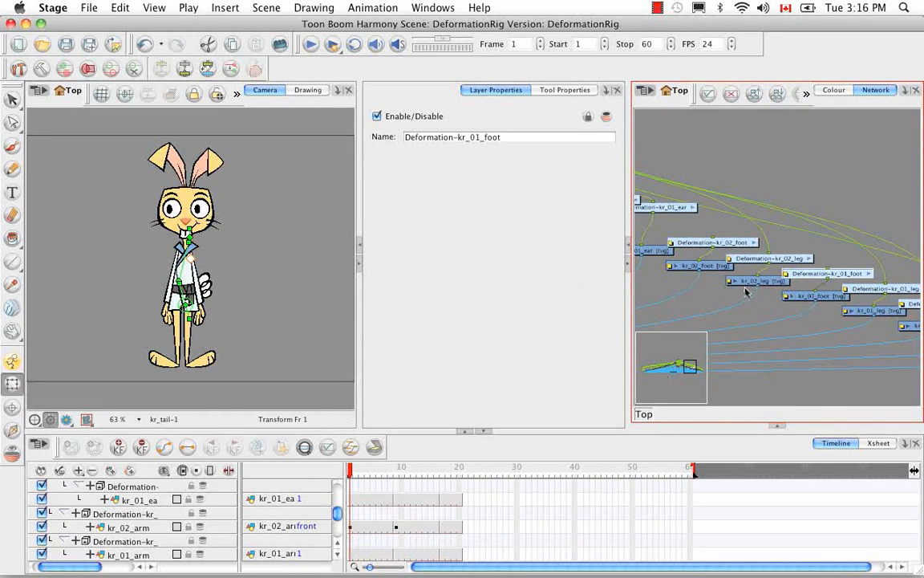
pyautogui.moveTo(710, 292); pyautogui.dragTo(766, 241)
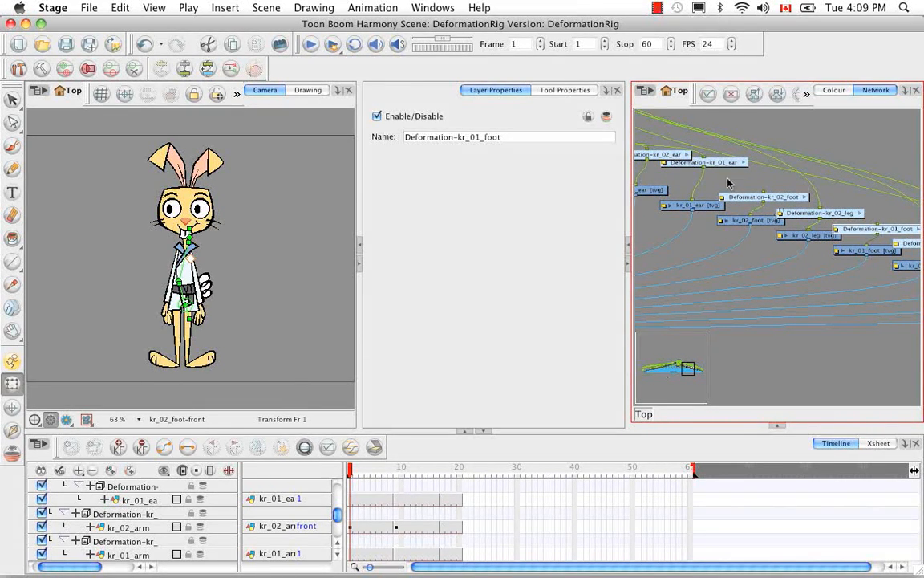
# Move the kr_02_foot drawing and its Deformation-kr_02_foot group together away from the leg modules.
pyautogui.click(729, 184)
pyautogui.click(744, 222)
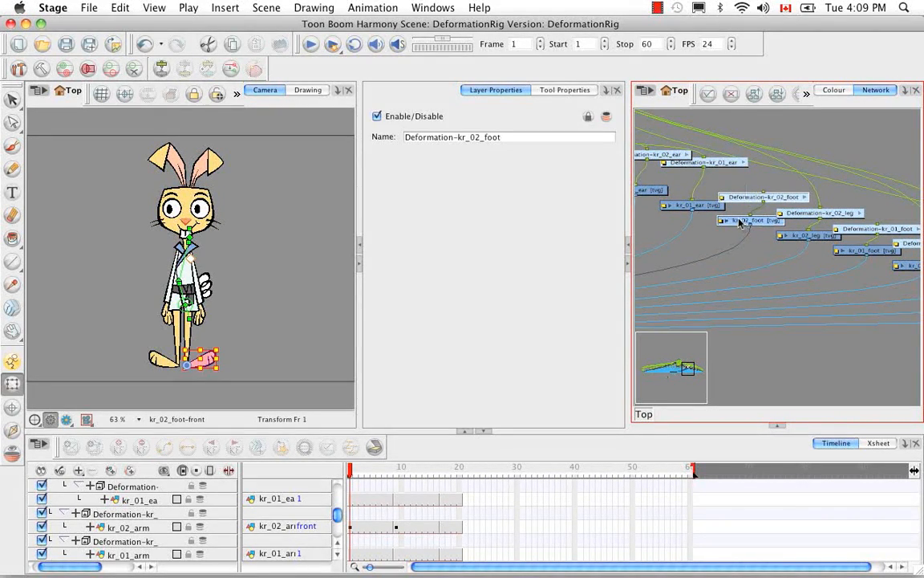
pyautogui.moveTo(739, 219); pyautogui.dragTo(692, 265)
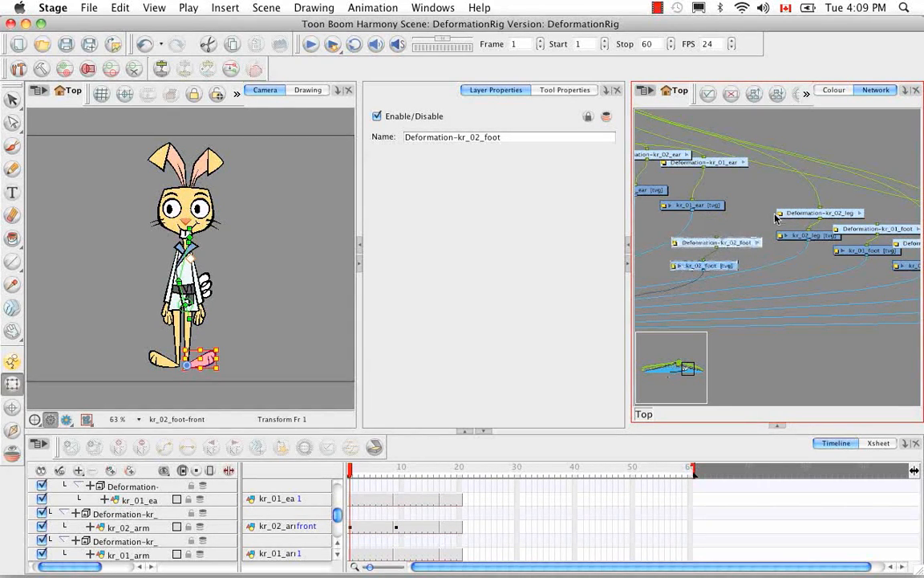
# Create a kinematic output for Deformation-kr_02_leg and open that group to show its network.
pyautogui.click(825, 215)
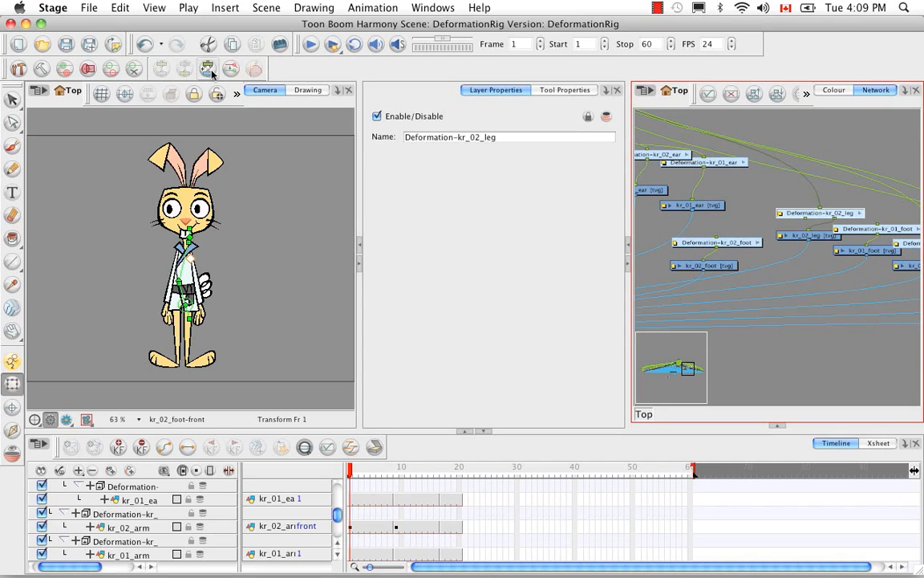
pyautogui.click(861, 213)
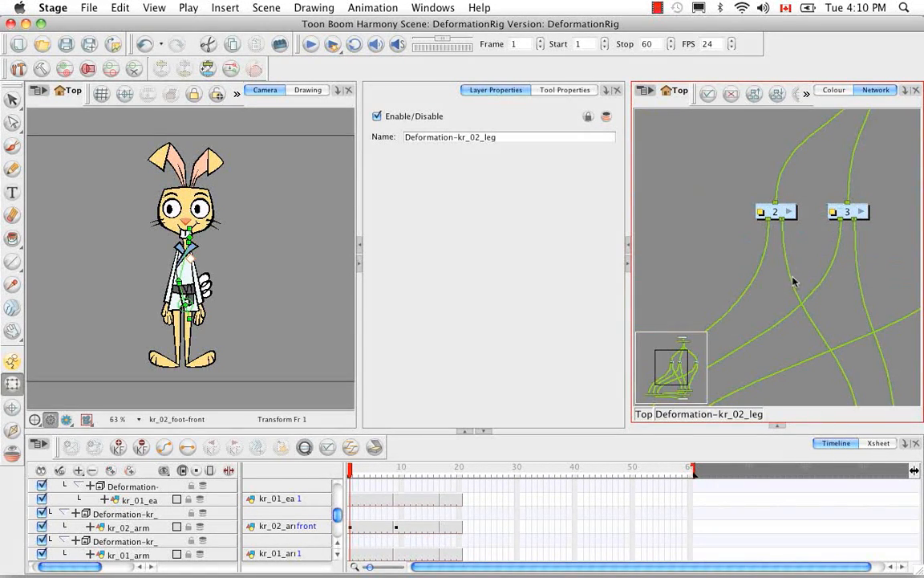
pyautogui.click(735, 257)
pyautogui.press('1')
pyautogui.press('1')
pyautogui.press('1')
pyautogui.press('1')
pyautogui.press('1')
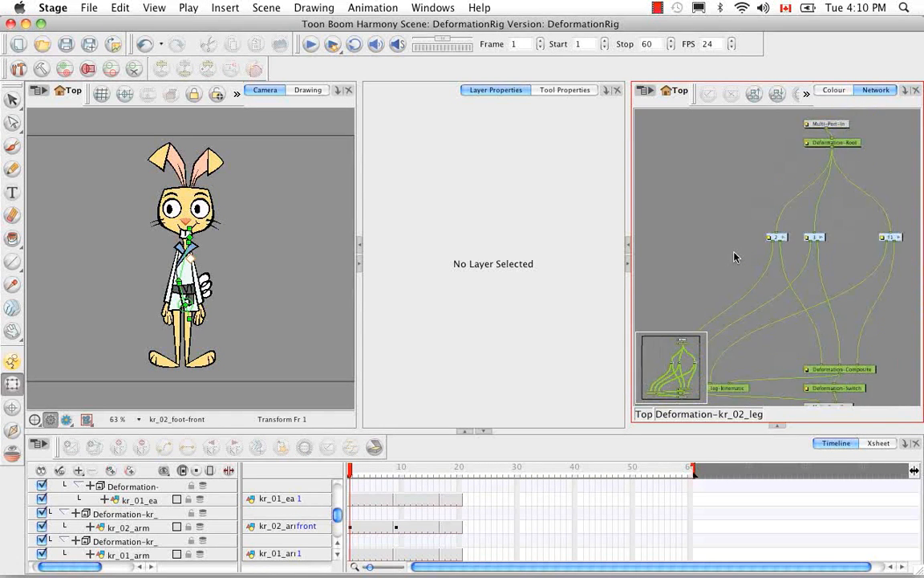
pyautogui.moveTo(788, 311); pyautogui.dragTo(802, 284)
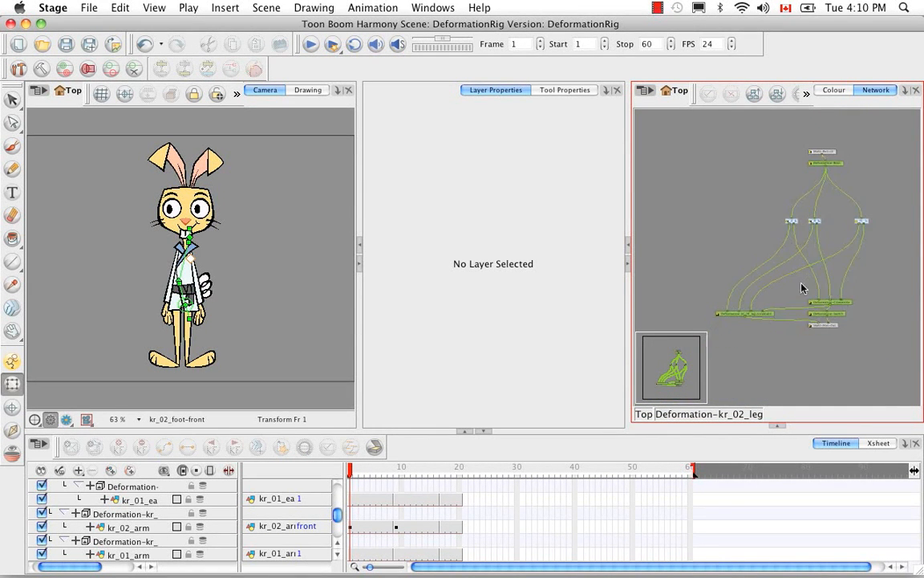
# Rename the kinematic output module in the Deformation-kr_02_leg group to Leg-ankle.
pyautogui.click(753, 316)
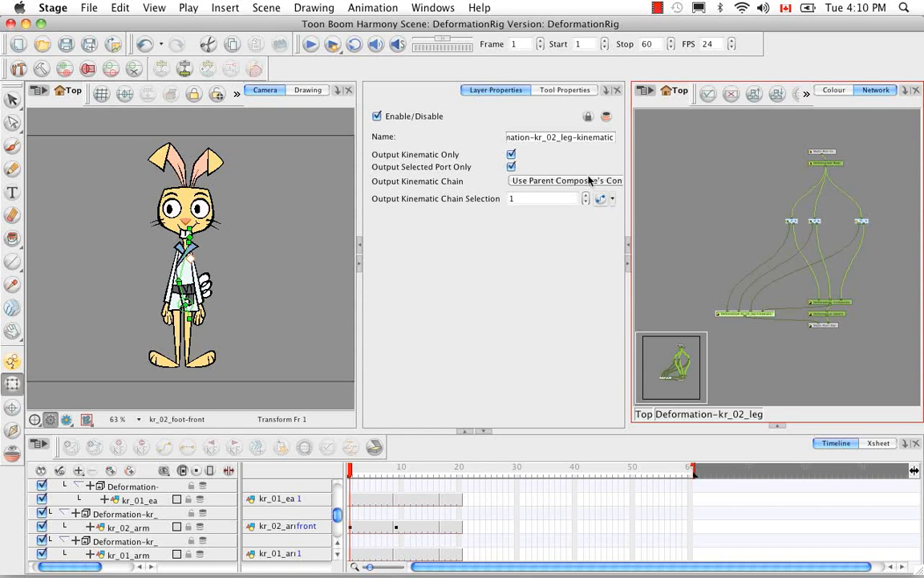
pyautogui.moveTo(614, 136); pyautogui.dragTo(494, 136)
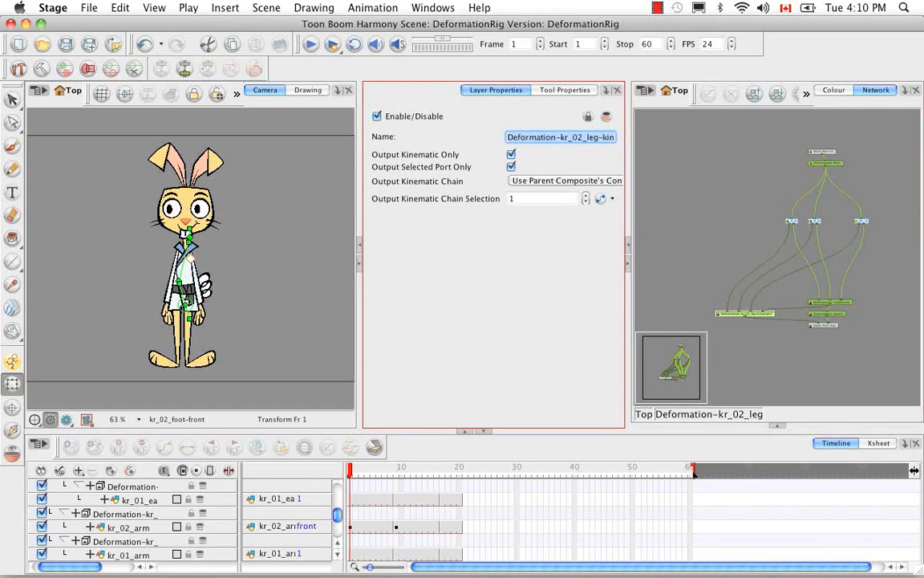
pyautogui.press('BackSpace')
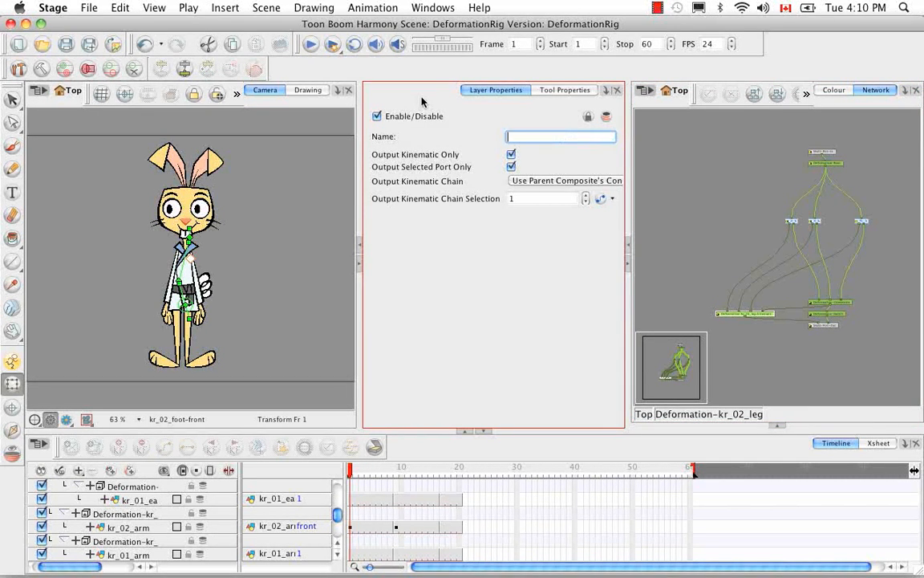
pyautogui.write('Leg-ankle')
pyautogui.press('Return')
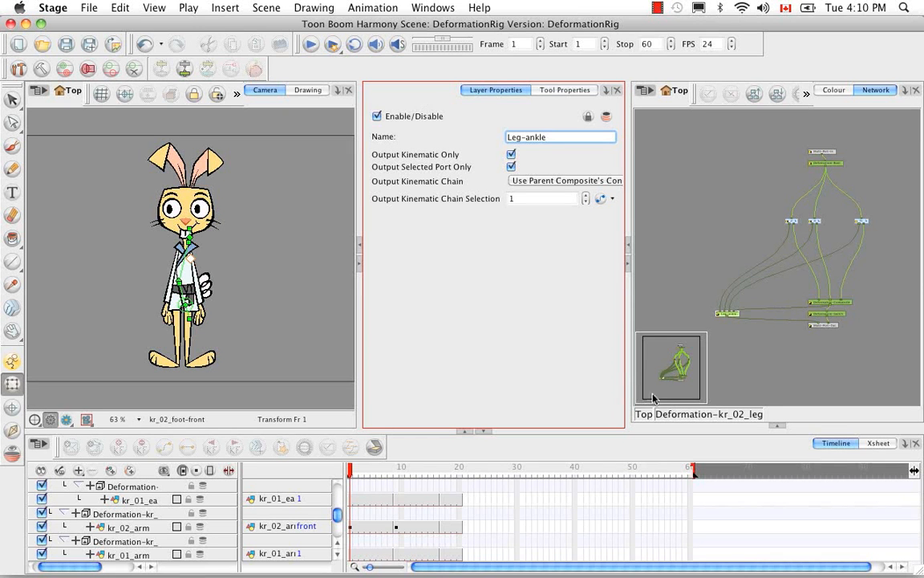
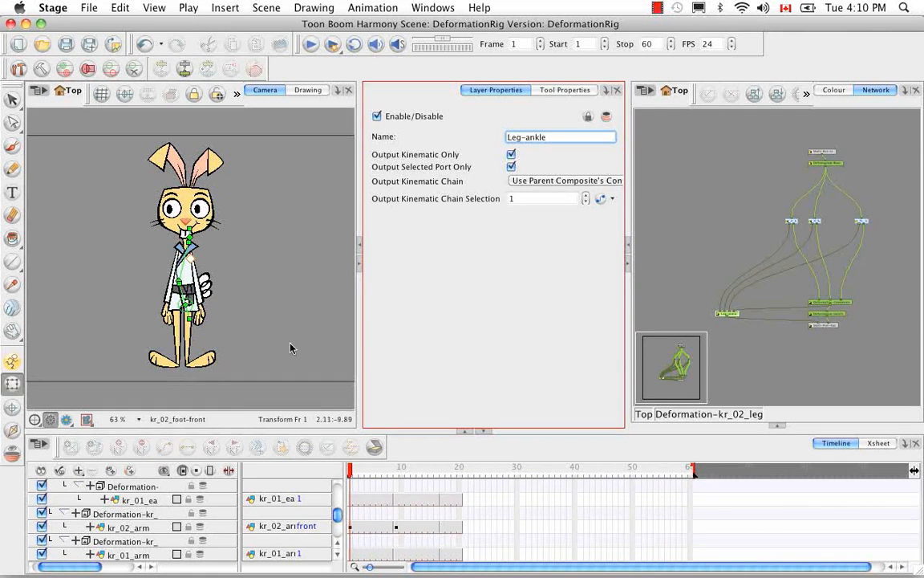
# Inside group 2 of Deformation-kr_02_leg, hide all deformation controls except those belonging to that group's Deformation-Root.
pyautogui.click(797, 224)
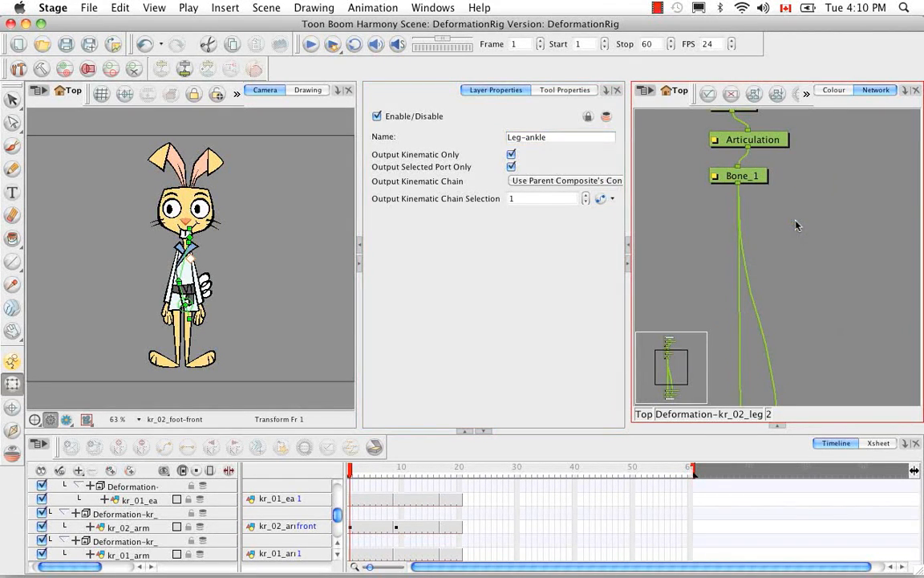
pyautogui.press('1')
pyautogui.press('1')
pyautogui.press('1')
pyautogui.press('1')
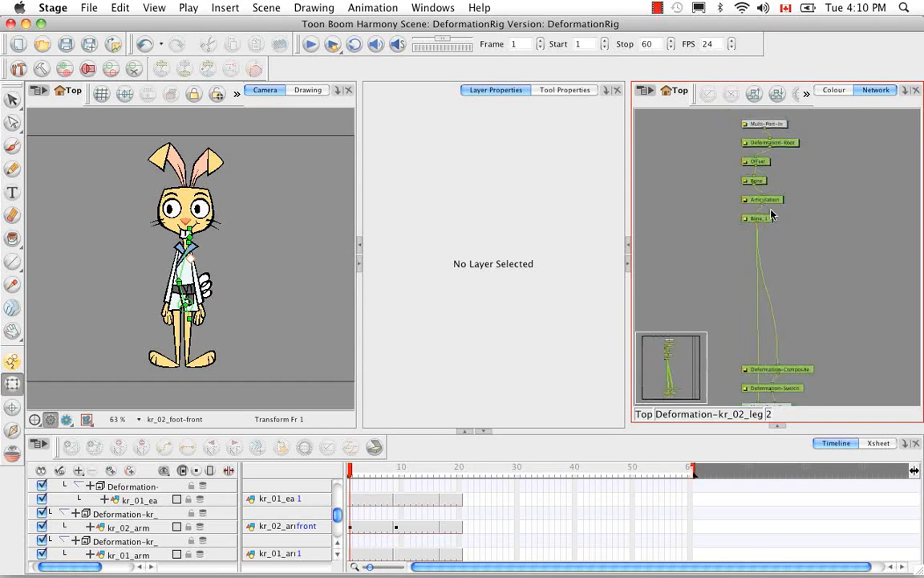
pyautogui.click(784, 163)
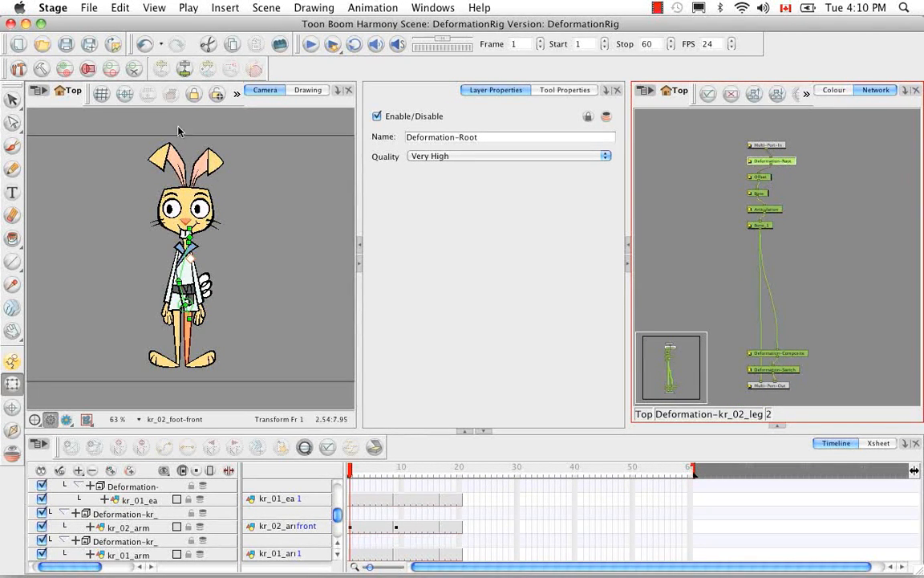
pyautogui.click(237, 96)
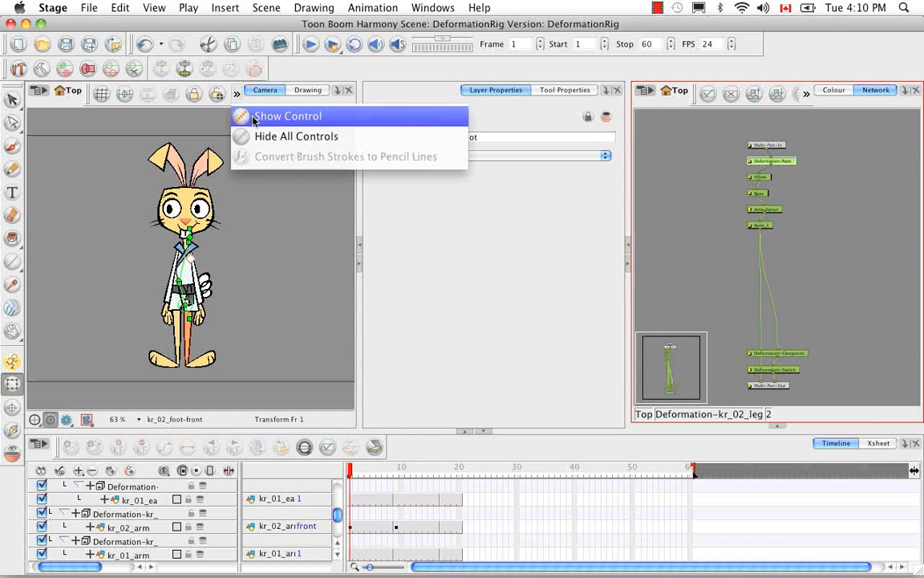
pyautogui.click(252, 116)
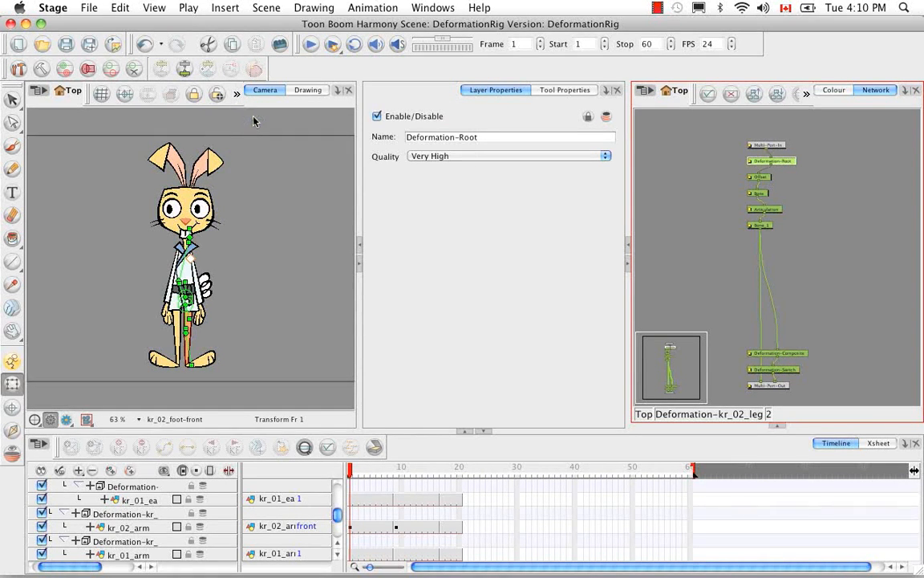
pyautogui.click(134, 71)
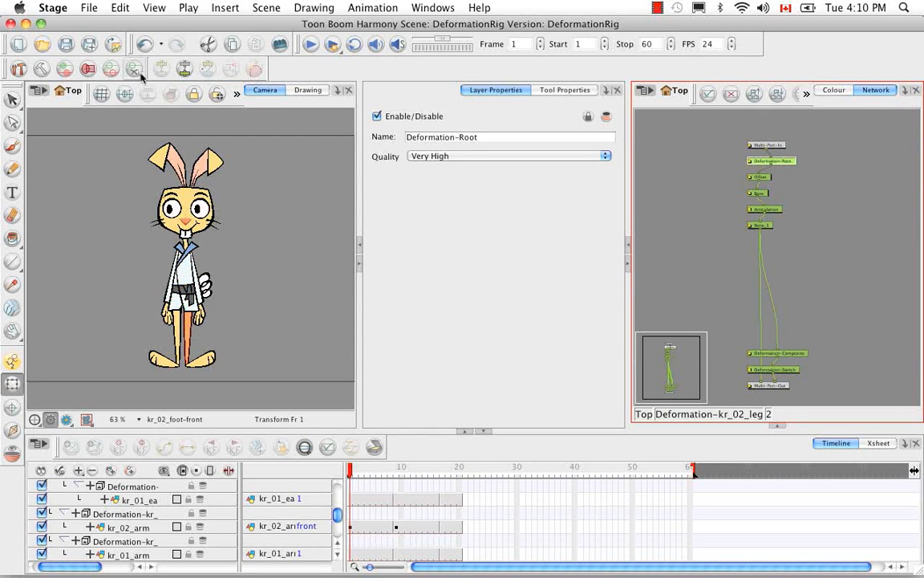
pyautogui.click(238, 95)
pyautogui.click(248, 116)
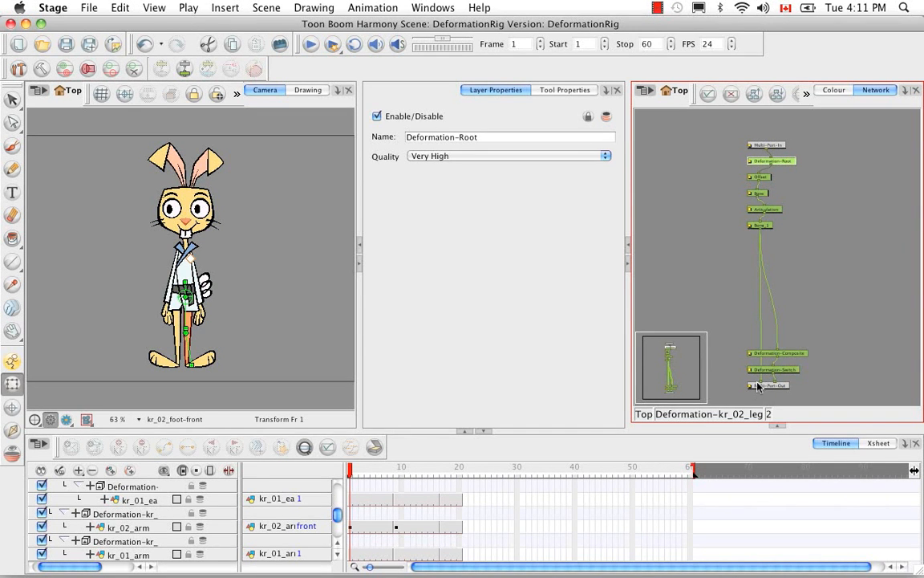
# Return to the top-level network and connect the kinematic output of Deformation-kr_02_leg to Deformation-kr_02_foot.
pyautogui.click(695, 413)
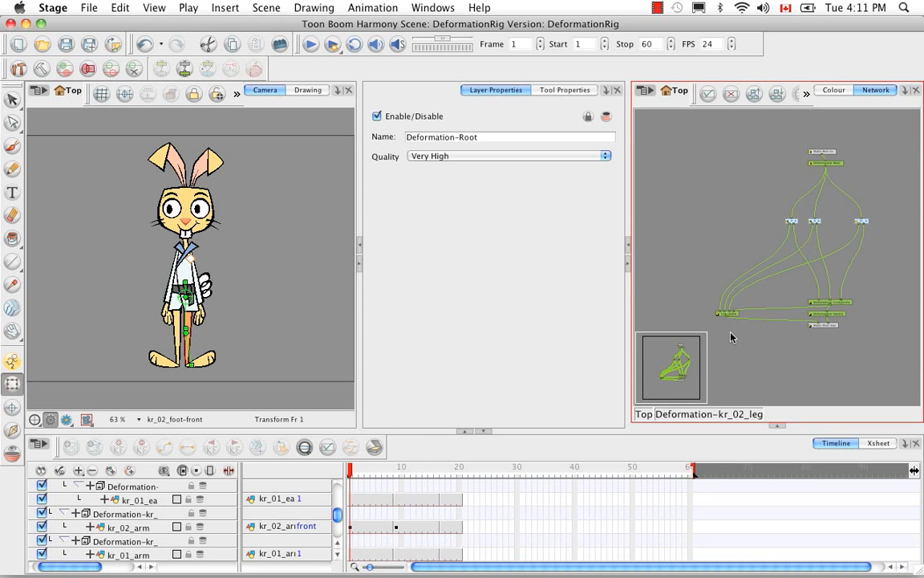
pyautogui.click(647, 412)
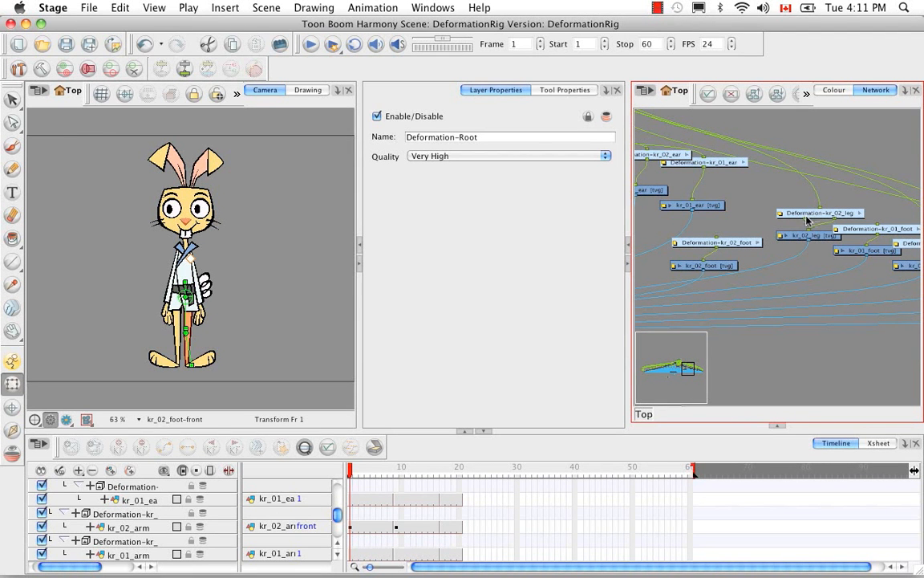
pyautogui.moveTo(808, 218); pyautogui.dragTo(715, 238)
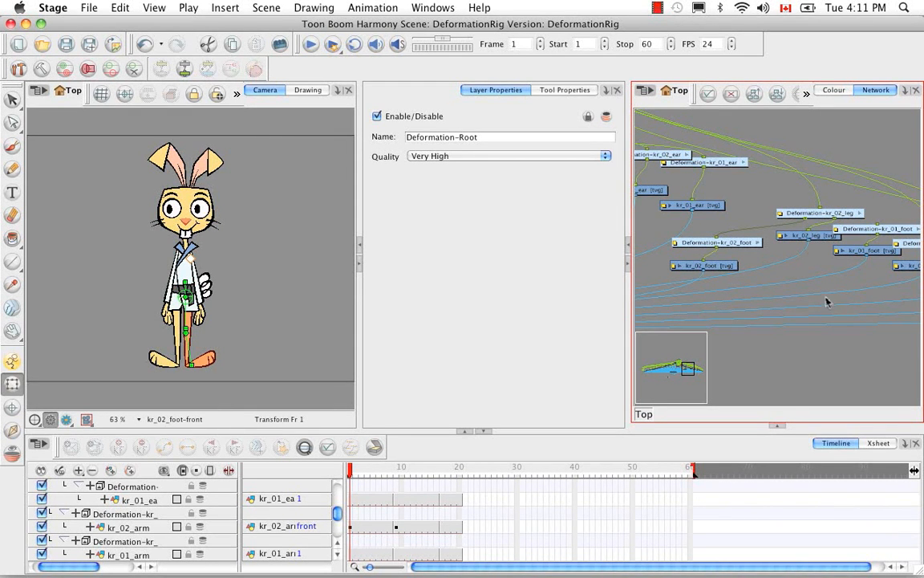
# Move the kr_01_foot drawing and its Deformation-kr_01_foot group together away from the leg modules.
pyautogui.moveTo(826, 326); pyautogui.dragTo(746, 324)
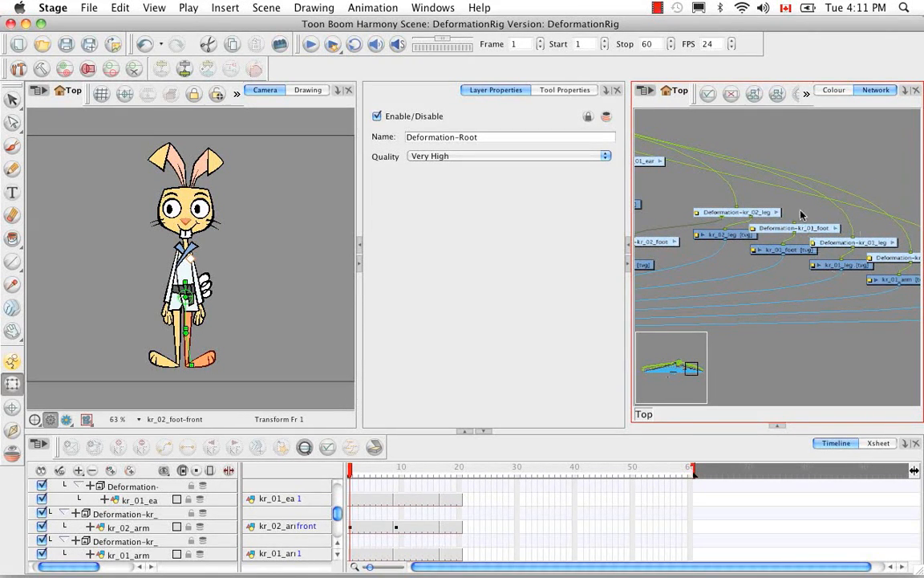
pyautogui.moveTo(811, 214); pyautogui.dragTo(754, 301)
pyautogui.click(779, 264)
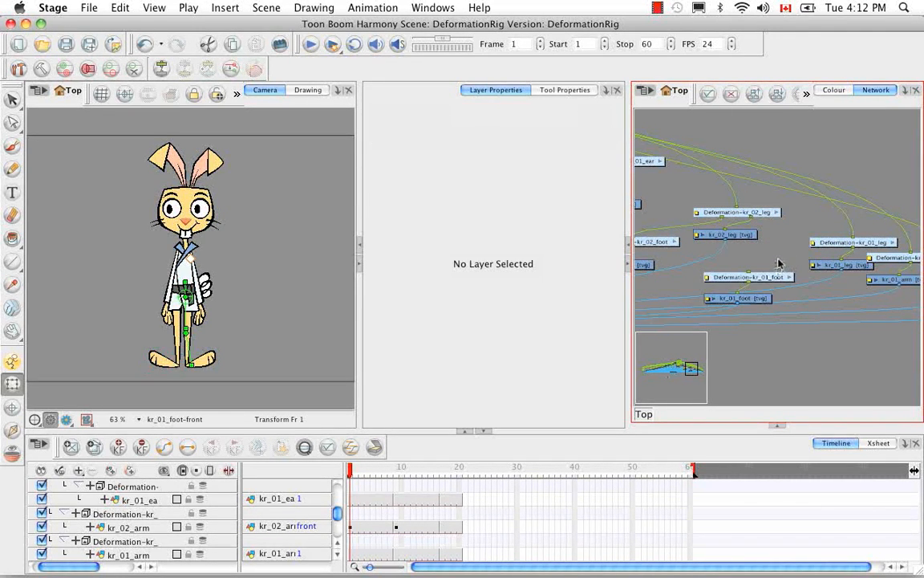
# Create a kinematic output for Deformation-kr_01_leg and open that group's network.
pyautogui.click(830, 243)
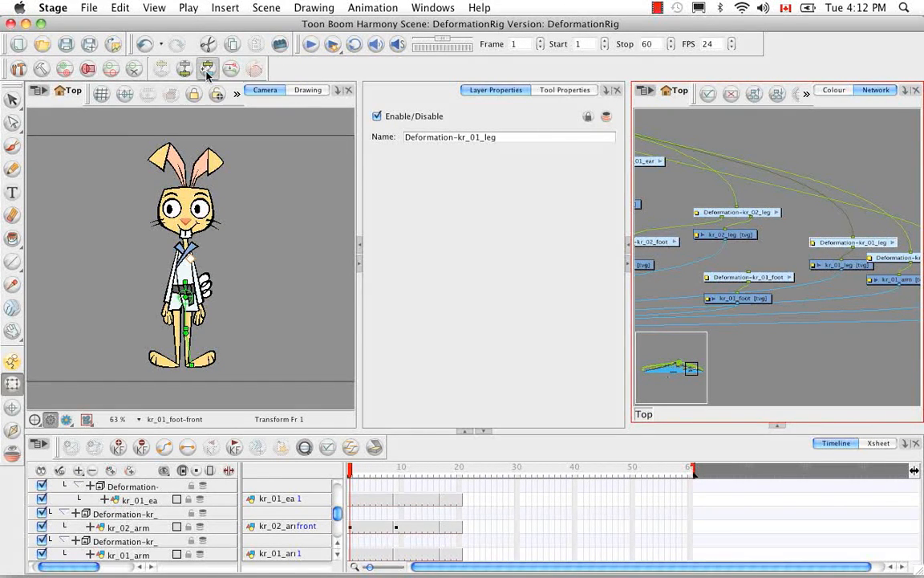
pyautogui.click(892, 242)
pyautogui.click(879, 245)
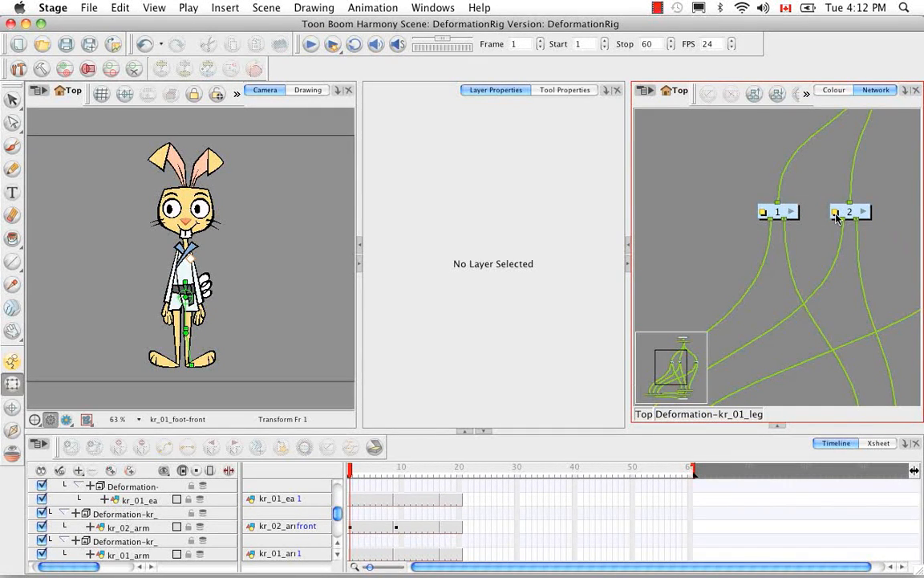
# Rename the kinematic output module in the Deformation-kr_01_leg group to Leg-ankle.
pyautogui.press('1')
pyautogui.press('1')
pyautogui.press('1')
pyautogui.press('1')
pyautogui.press('1')
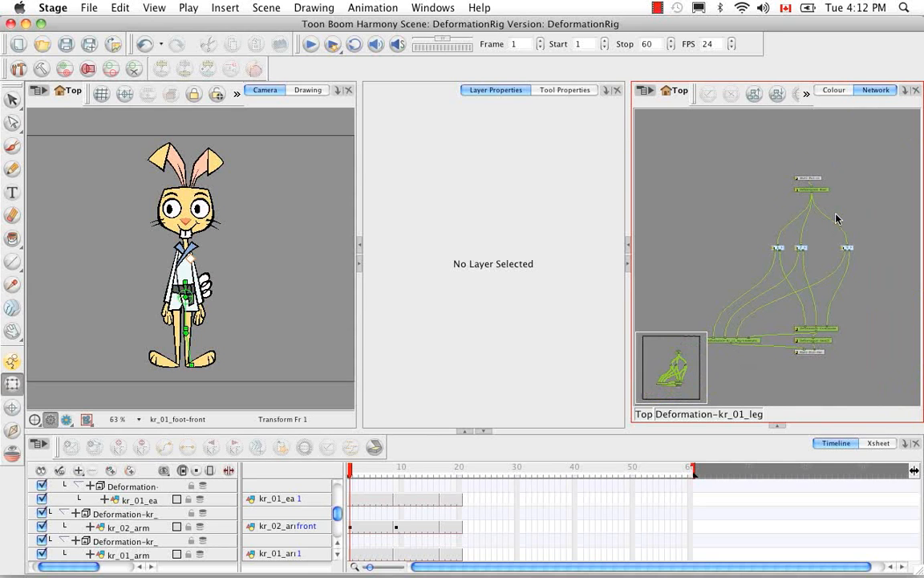
pyautogui.click(752, 341)
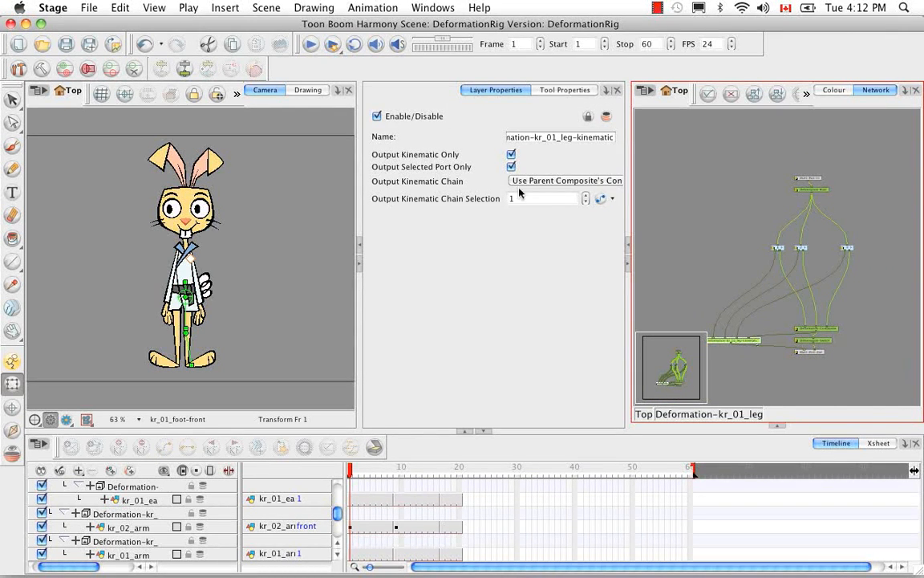
pyautogui.click(578, 137)
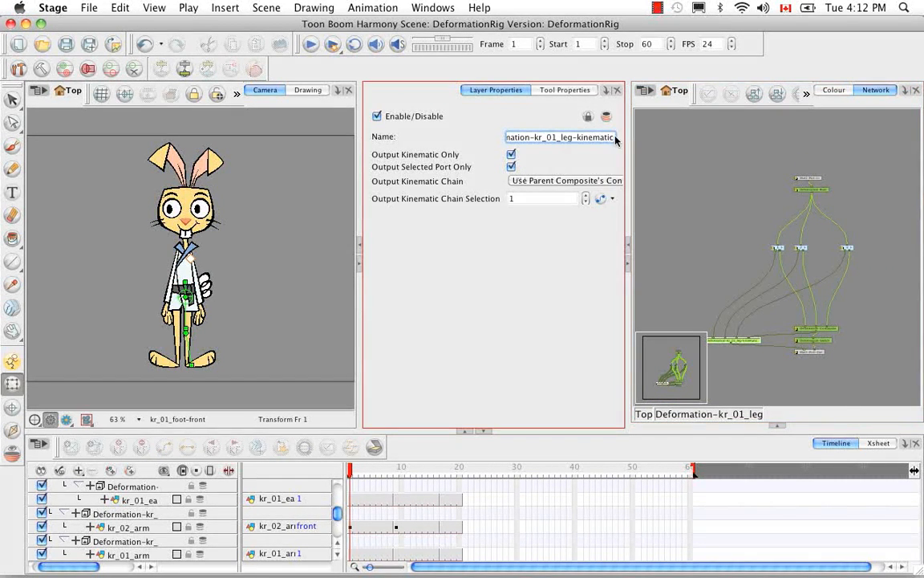
pyautogui.moveTo(614, 137); pyautogui.dragTo(487, 134)
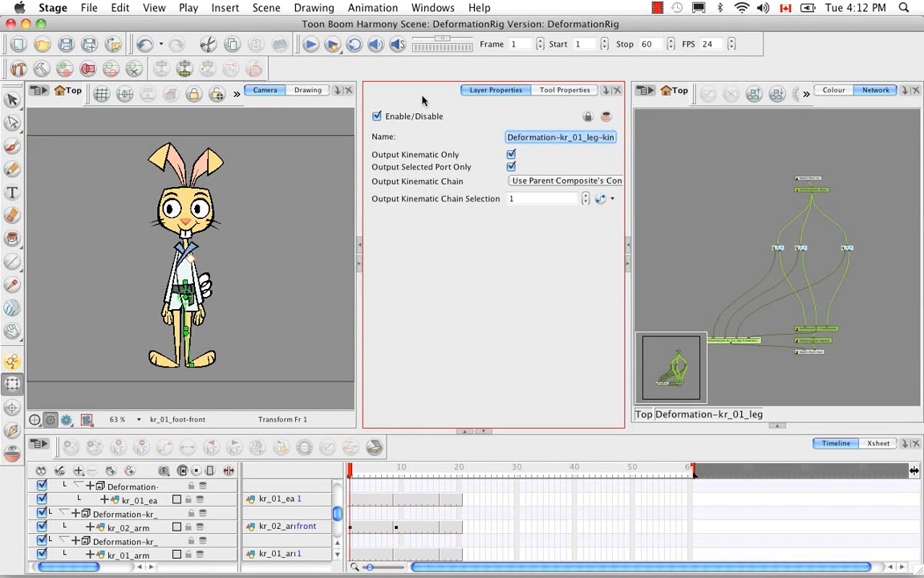
pyautogui.press('BackSpace')
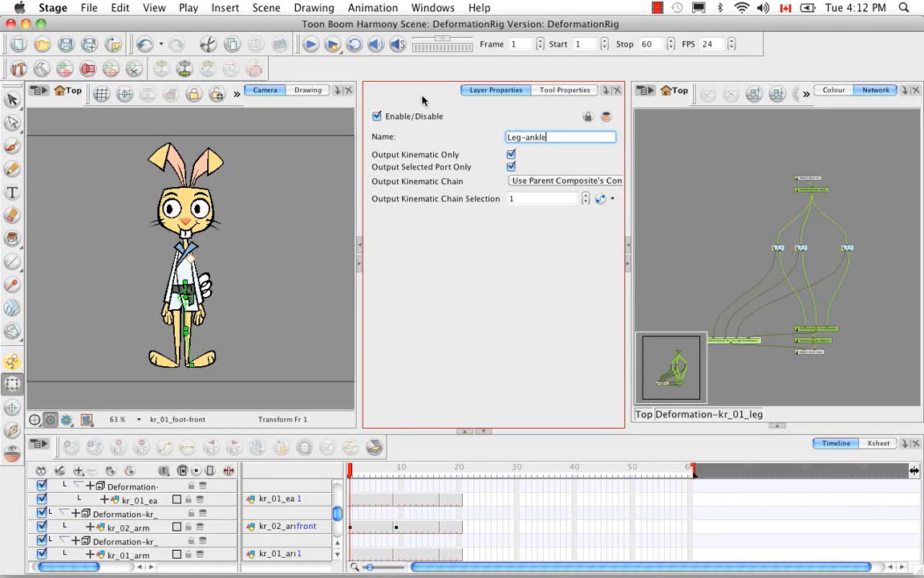
pyautogui.press('Return')
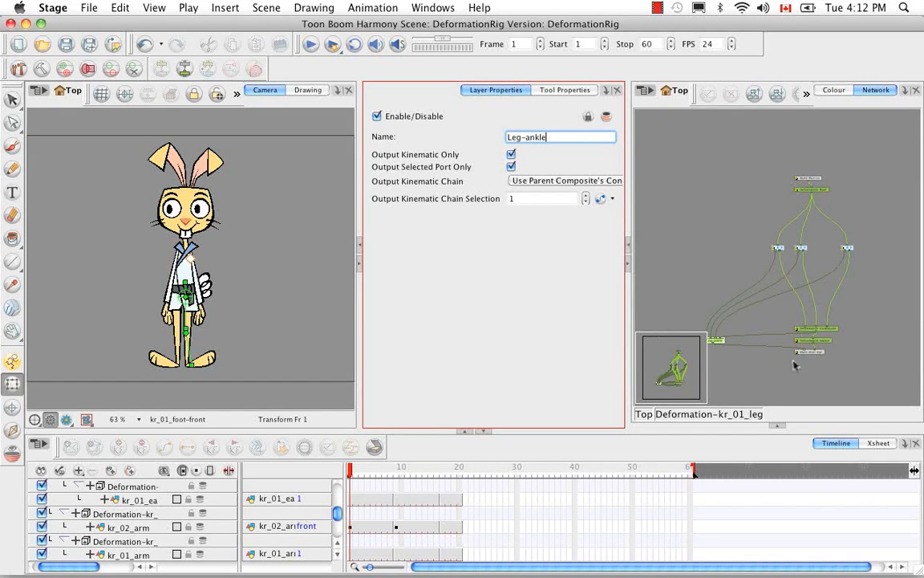
# Go back to the top-level network and connect the kinematic output of Deformation-kr_01_leg to Deformation-kr_01_foot.
pyautogui.click(647, 414)
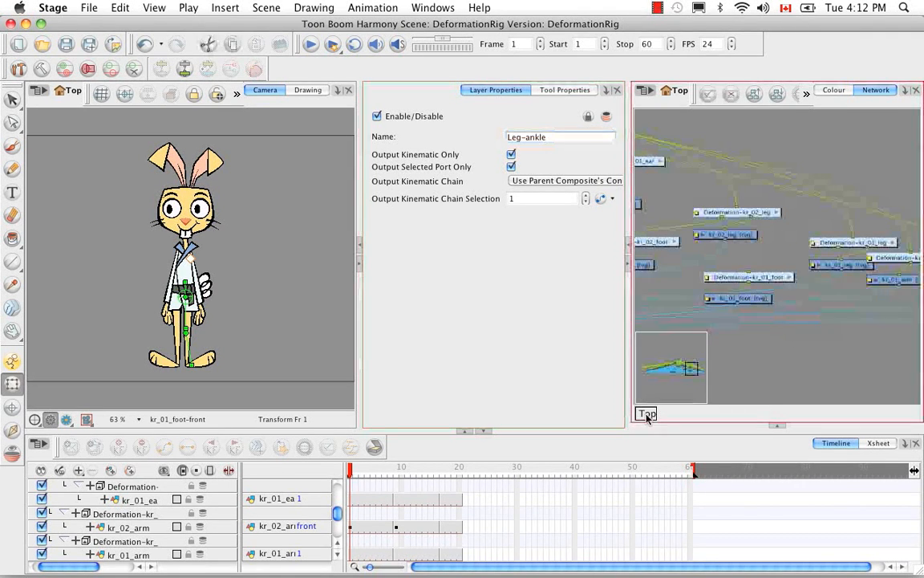
pyautogui.moveTo(839, 248); pyautogui.dragTo(745, 271)
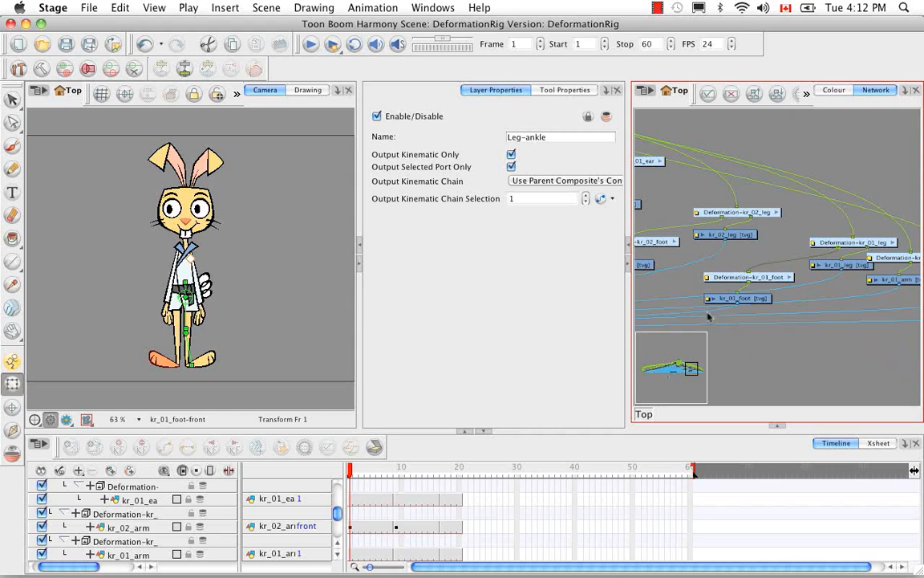
# Locate the modules of the rabbit's kr_01 hand and arm drawings in the top-level network.
pyautogui.hscroll(-10, 790, 314)
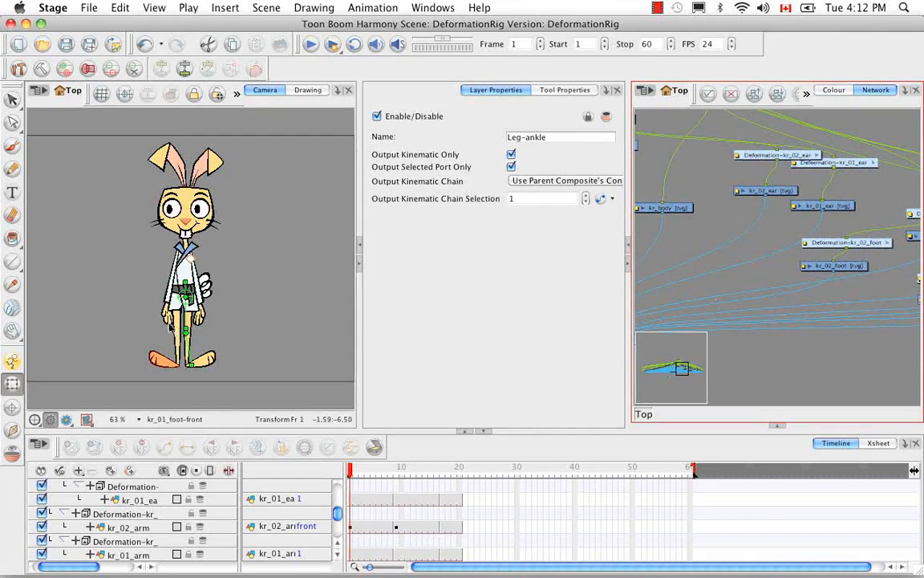
pyautogui.click(158, 297)
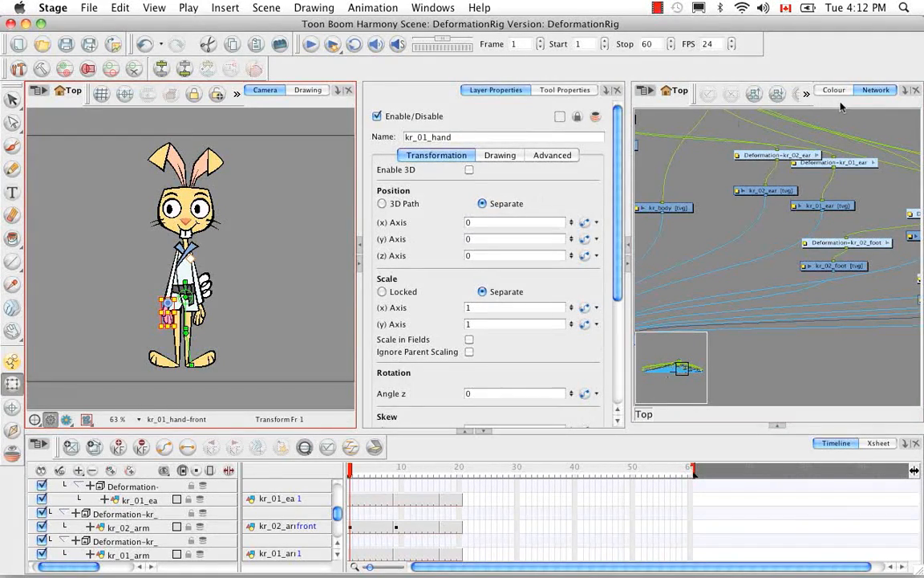
pyautogui.click(758, 114)
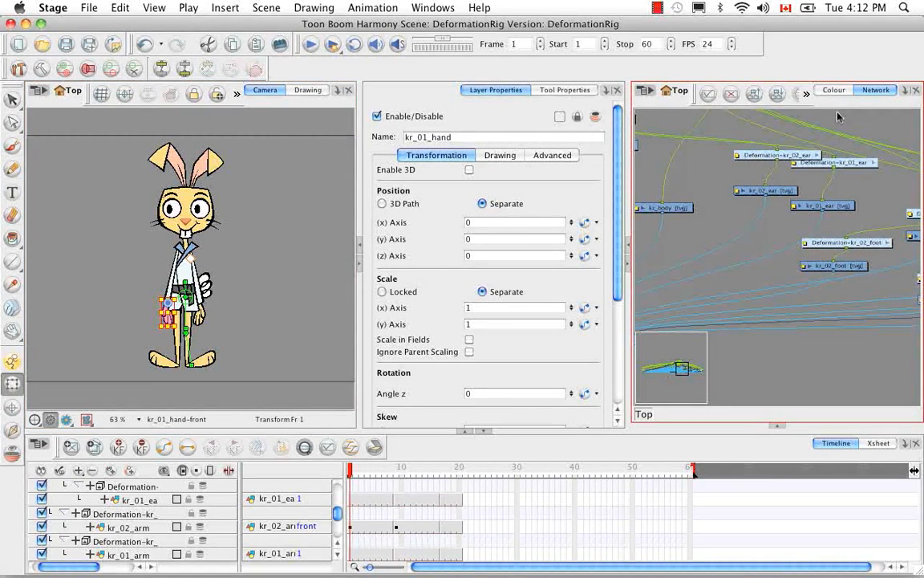
pyautogui.click(756, 101)
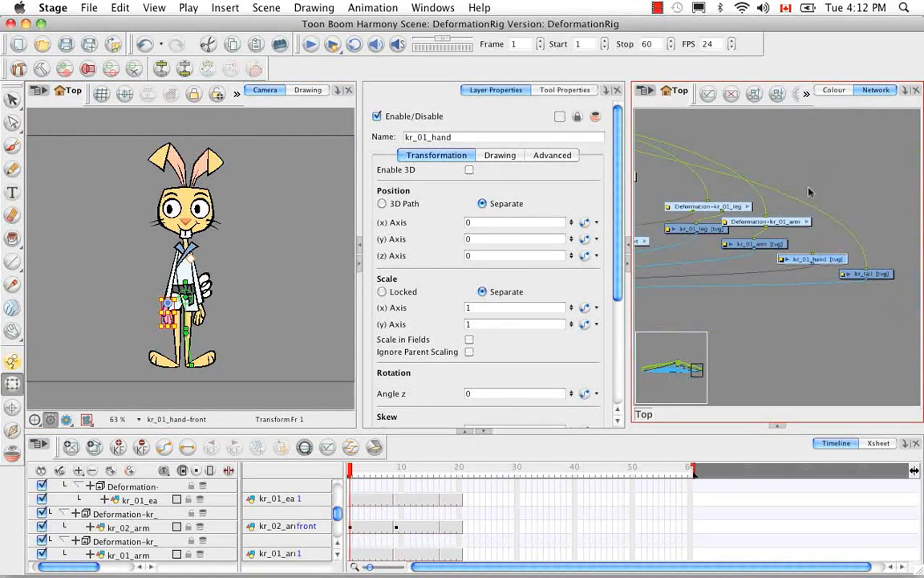
pyautogui.click(820, 278)
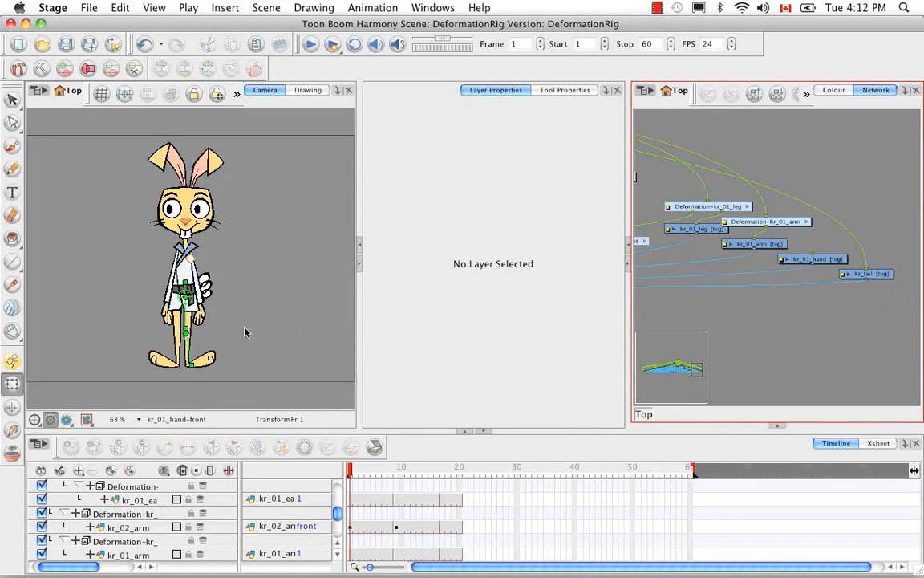
pyautogui.click(157, 265)
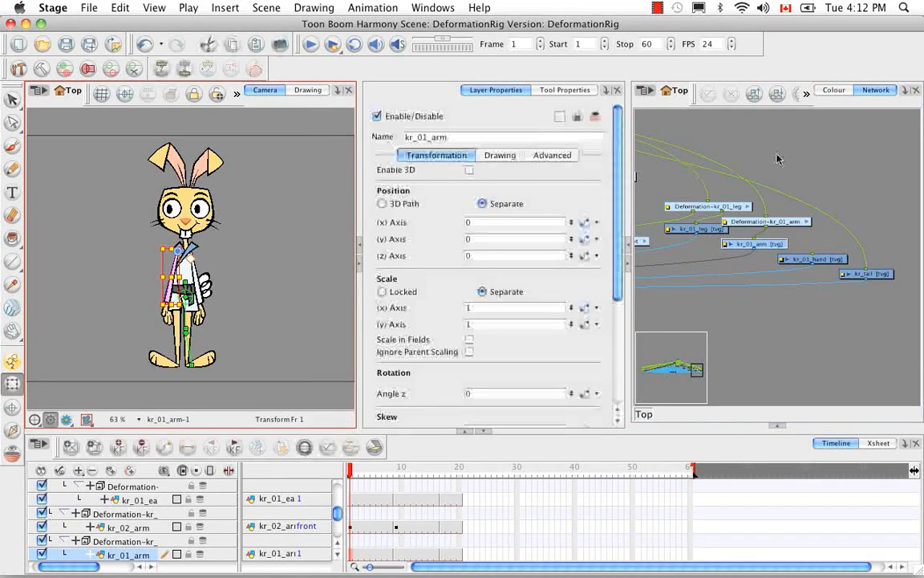
pyautogui.click(793, 308)
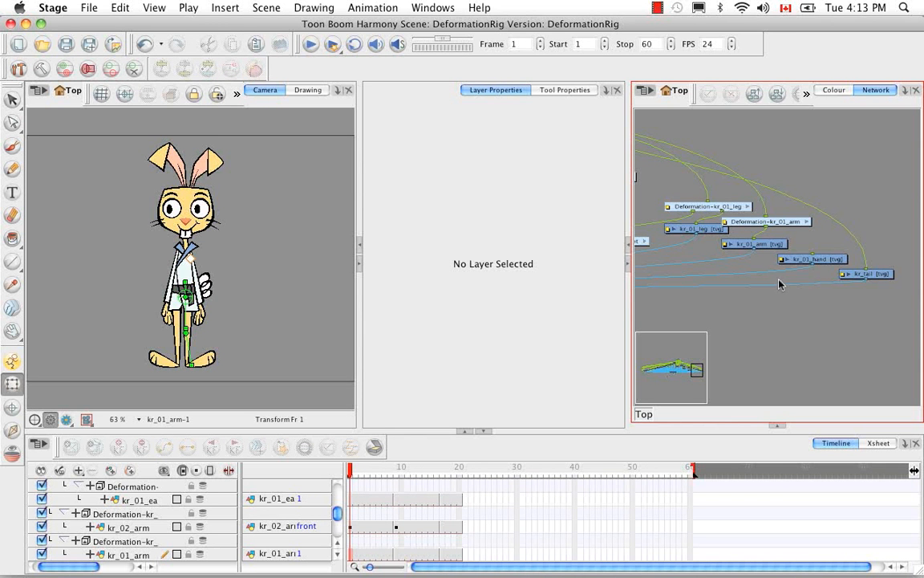
# Create a kinematic output for Deformation-kr_01_arm and rename its module inside the group to Hand-wrist.
pyautogui.click(790, 223)
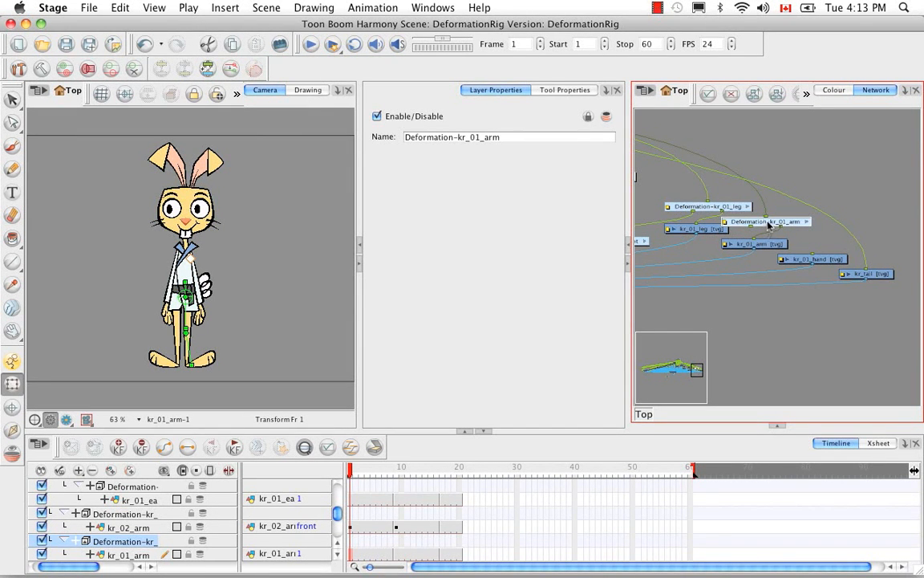
pyautogui.click(807, 222)
pyautogui.moveTo(747, 365); pyautogui.dragTo(783, 280)
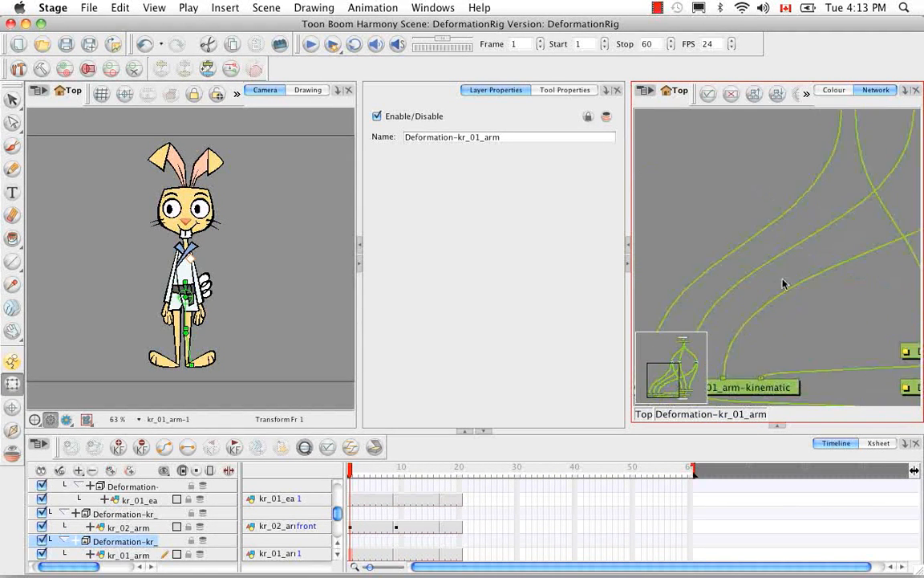
pyautogui.moveTo(706, 392); pyautogui.dragTo(785, 286)
pyautogui.click(775, 275)
pyautogui.click(565, 137)
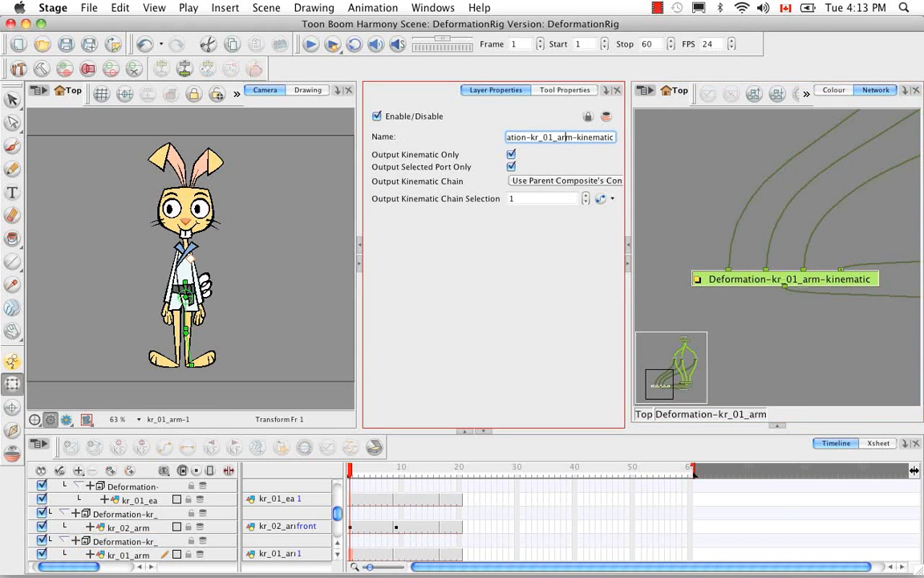
pyautogui.press('super+a')
pyautogui.press('BackSpace')
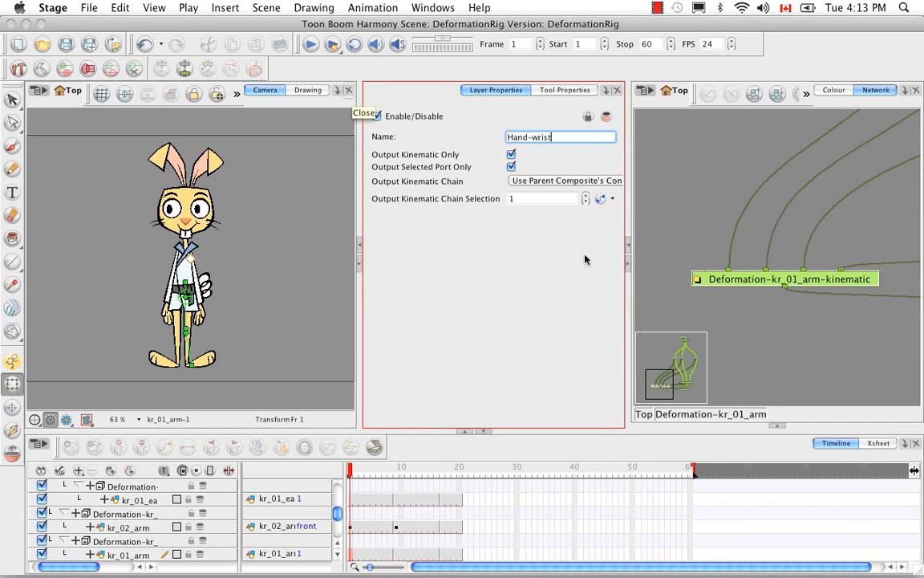
pyautogui.press('Return')
# Return to the top-level network, connect the kinematic output of Deformation-kr_01_arm to kr_01_hand, and arrange the hand and arm modules beneath the group.
pyautogui.click(648, 416)
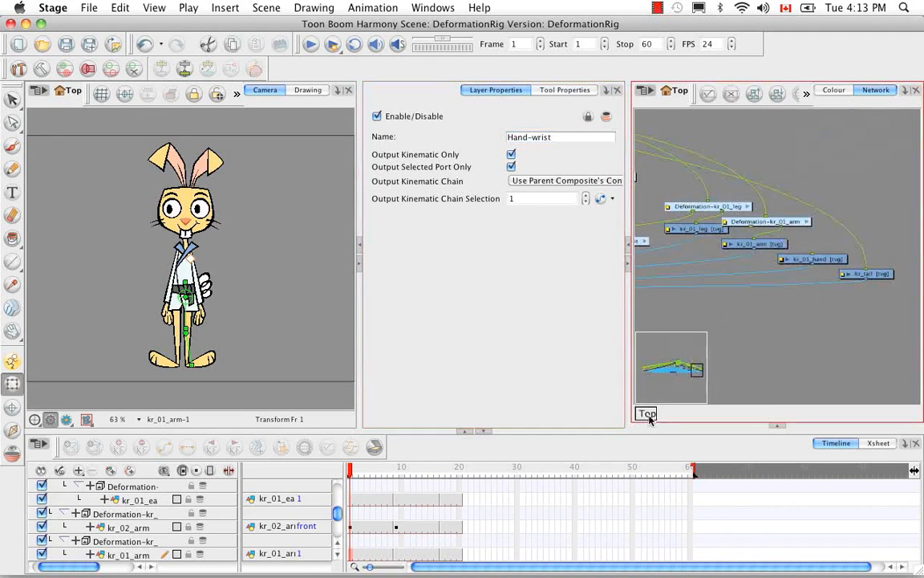
pyautogui.moveTo(757, 319); pyautogui.dragTo(749, 361)
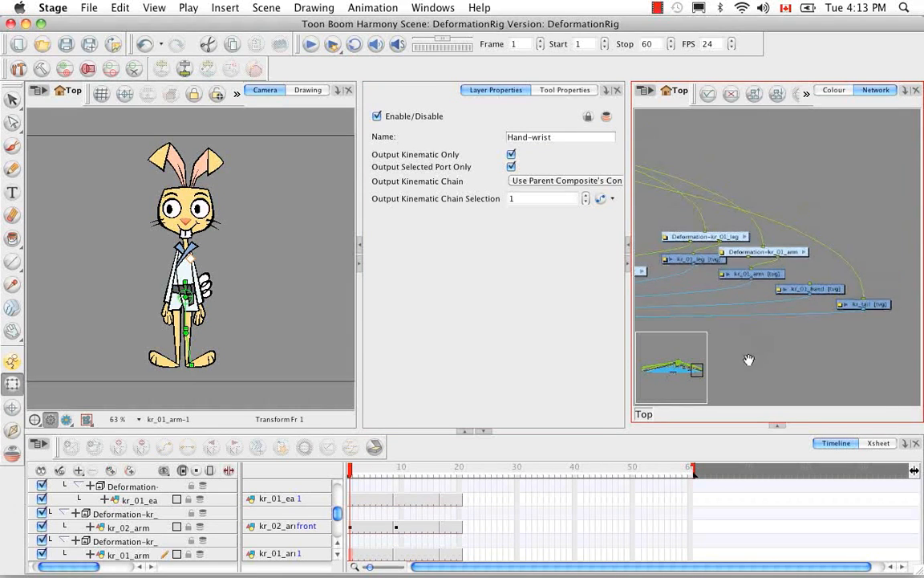
pyautogui.moveTo(810, 301); pyautogui.dragTo(700, 293)
pyautogui.click(745, 287)
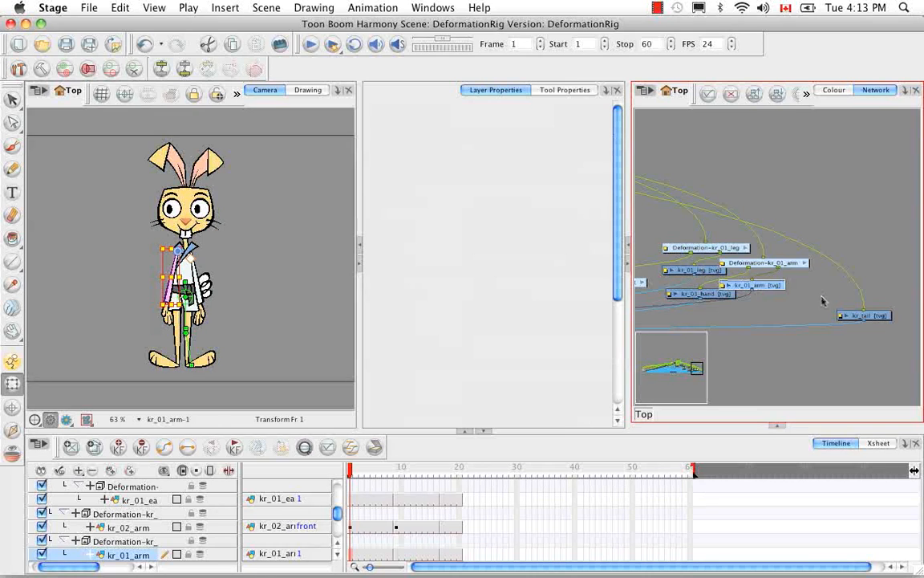
pyautogui.moveTo(823, 300); pyautogui.dragTo(830, 299)
pyautogui.click(728, 298)
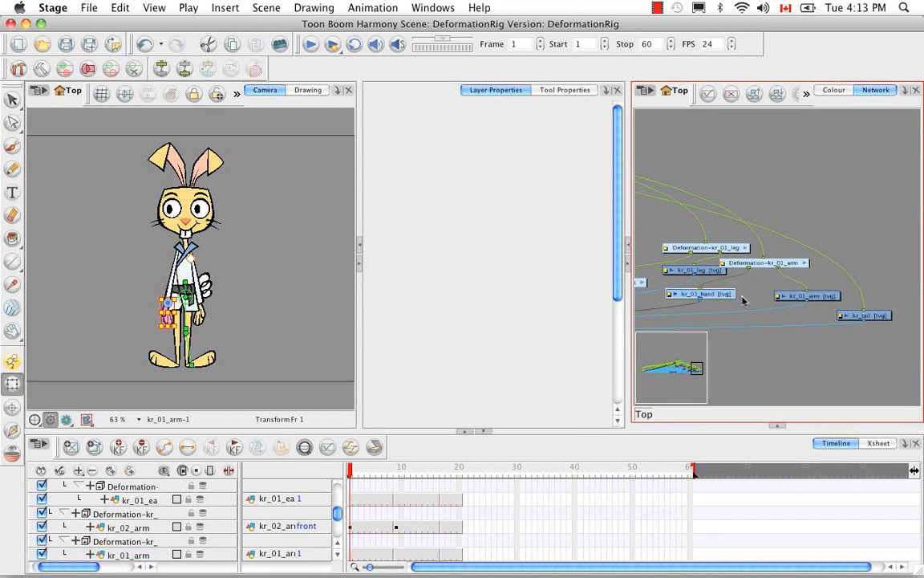
pyautogui.moveTo(743, 297); pyautogui.dragTo(755, 297)
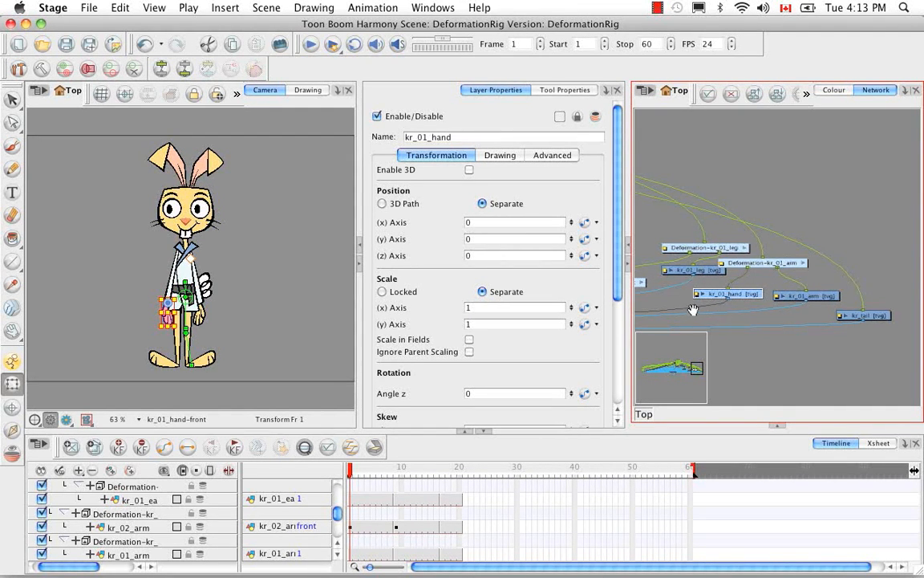
# Locate the kr_02_hand module in the network and create a kinematic output for the neighbouring Deformation-kr_02_arm_1 group.
pyautogui.scroll(5, 720, 313)
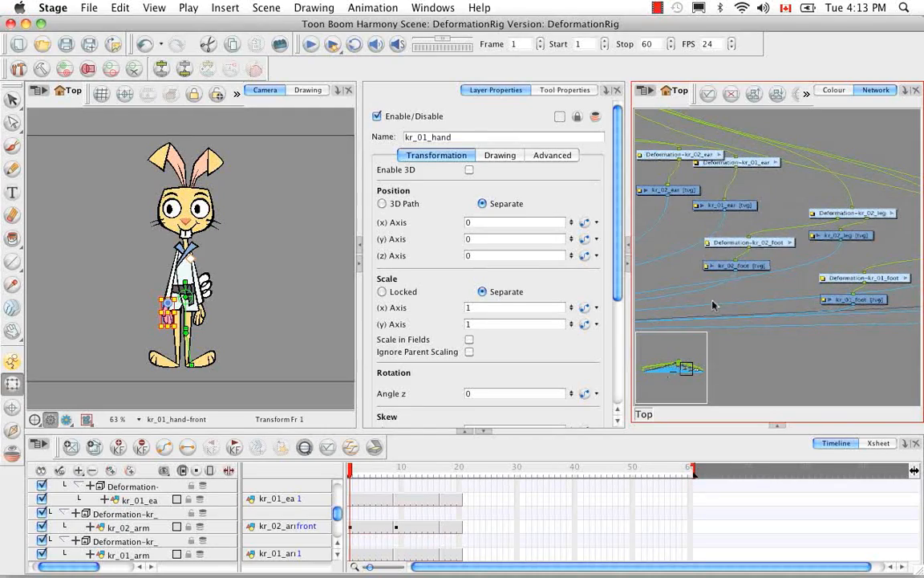
pyautogui.moveTo(656, 232); pyautogui.dragTo(829, 285)
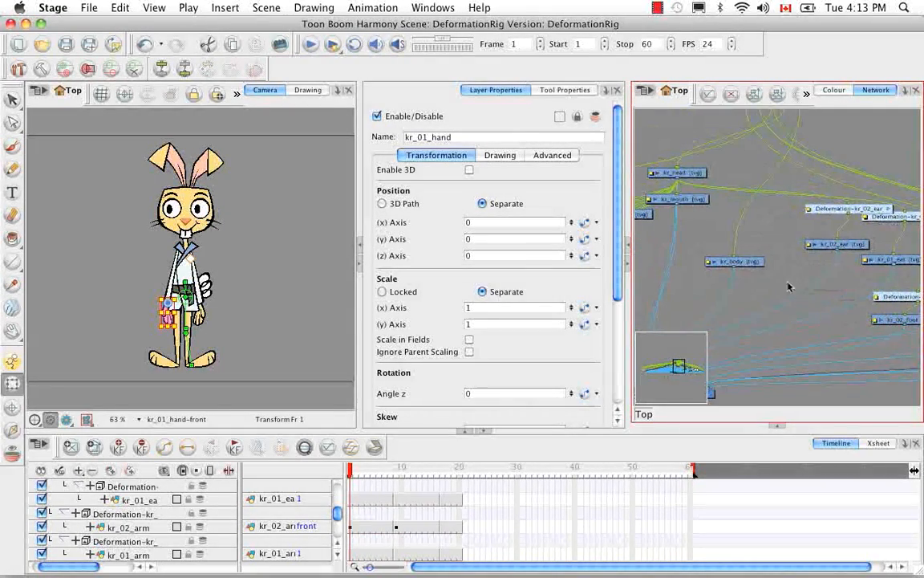
pyautogui.click(198, 316)
pyautogui.click(839, 107)
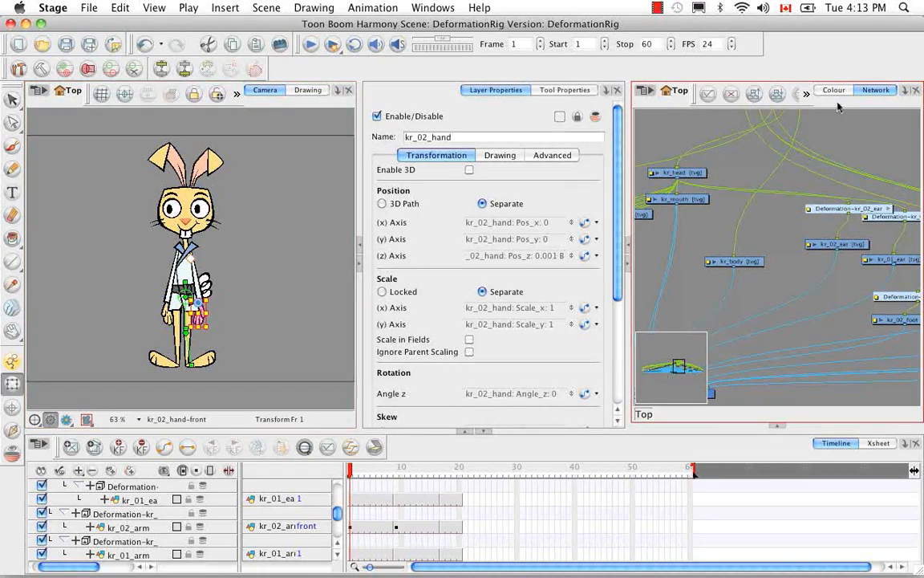
pyautogui.press('o')
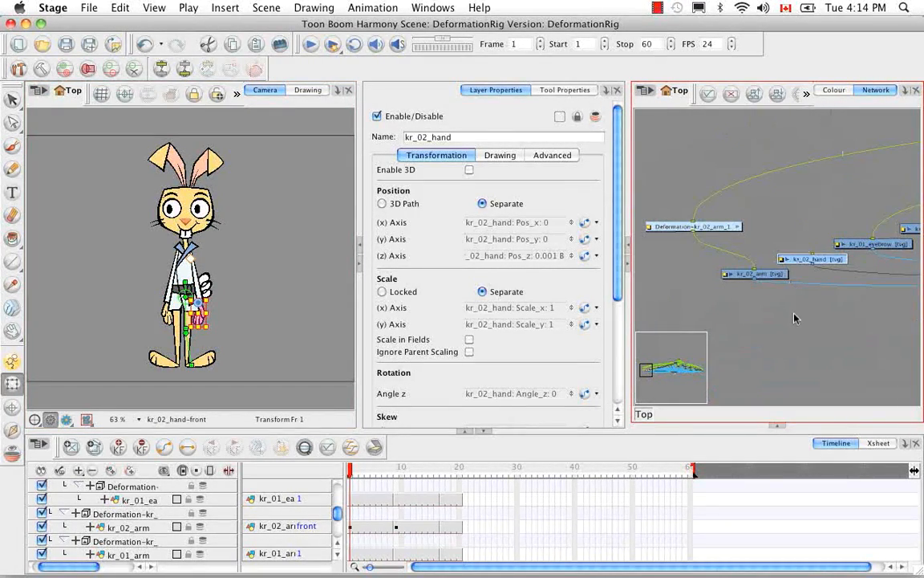
pyautogui.moveTo(797, 318); pyautogui.dragTo(818, 355)
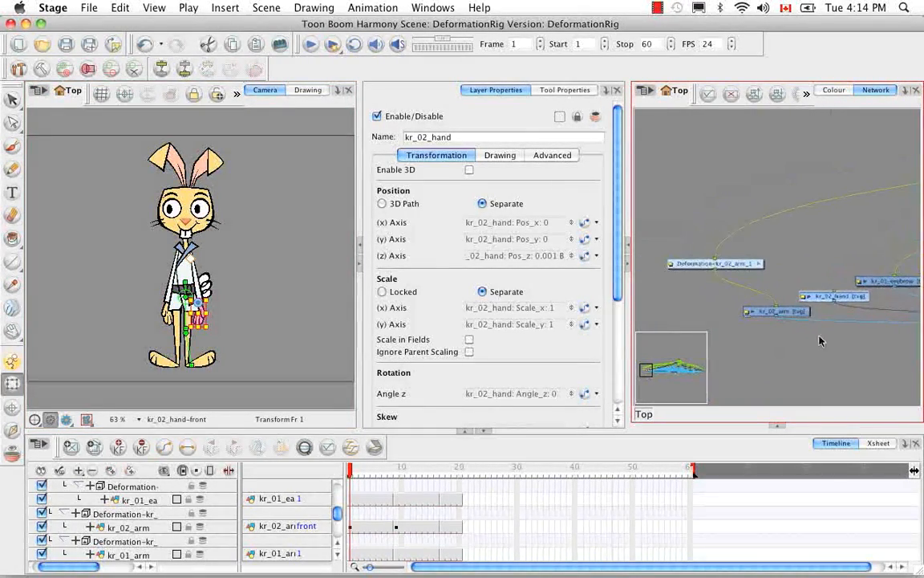
pyautogui.click(734, 268)
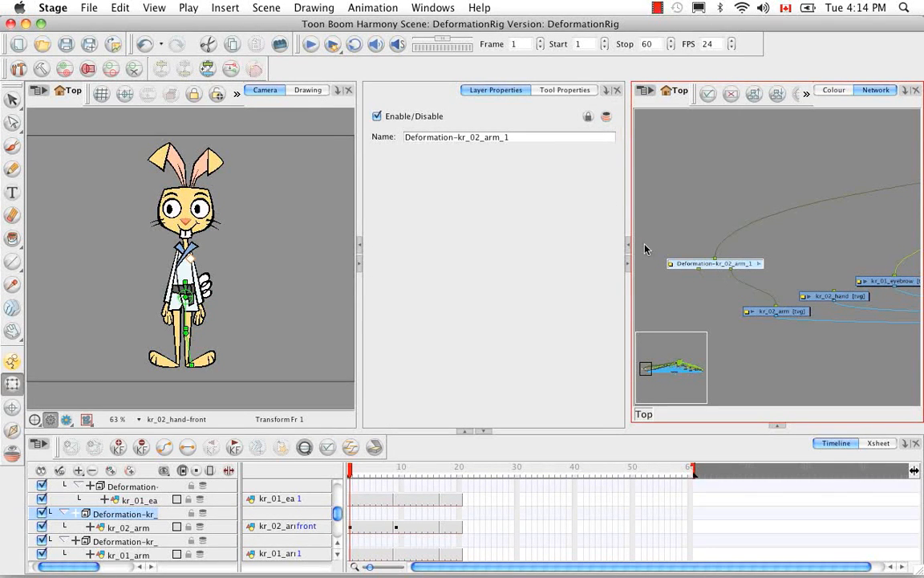
# Rename the kinematic output module inside the Deformation-kr_02_arm_1 group to Hand-wrist.
pyautogui.click(760, 264)
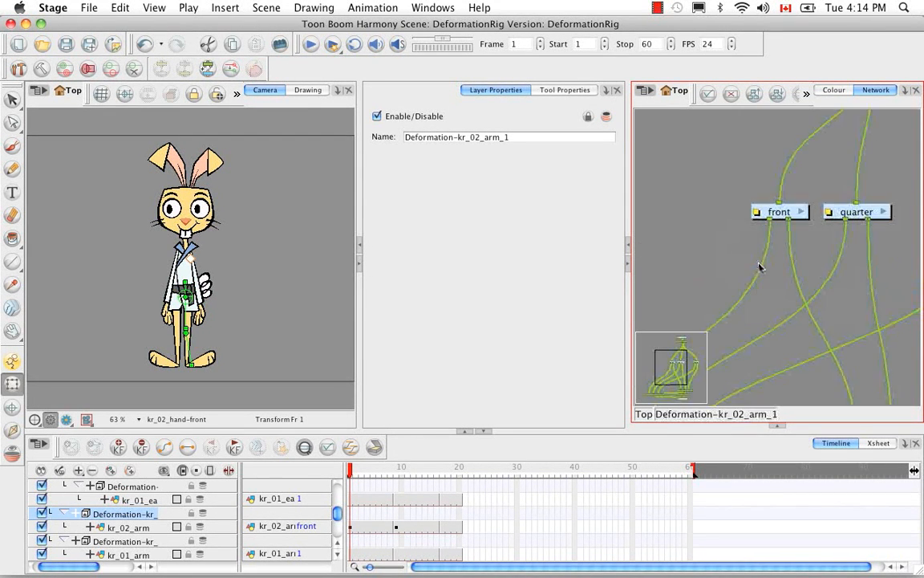
pyautogui.moveTo(728, 367); pyautogui.dragTo(821, 232)
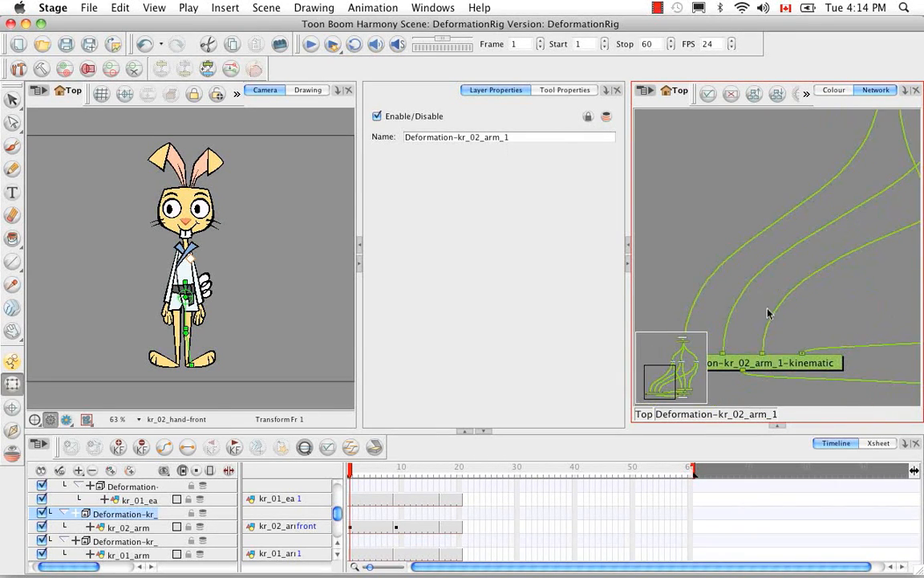
pyautogui.click(759, 362)
pyautogui.moveTo(617, 137); pyautogui.dragTo(259, 151)
pyautogui.write('Hand-wrist')
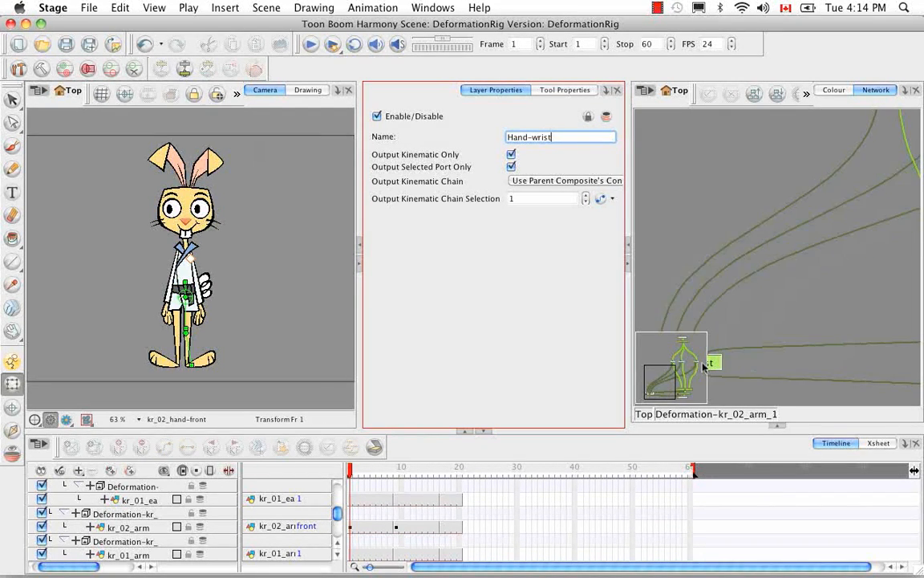
# Return to the top-level network, place kr_02_hand beside kr_02_arm, and connect it to the kinematic output of Deformation-kr_02_arm_1.
pyautogui.click(644, 414)
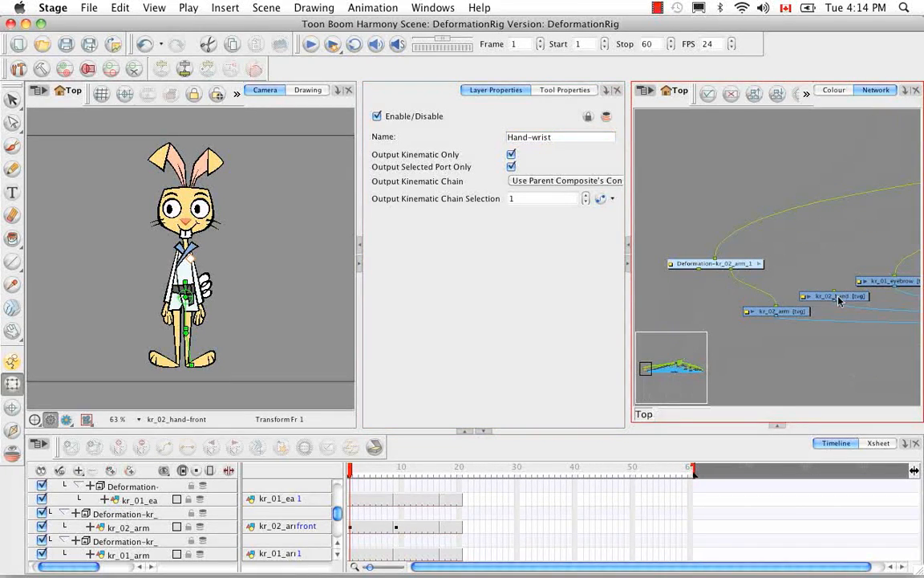
pyautogui.moveTo(853, 301); pyautogui.dragTo(706, 313)
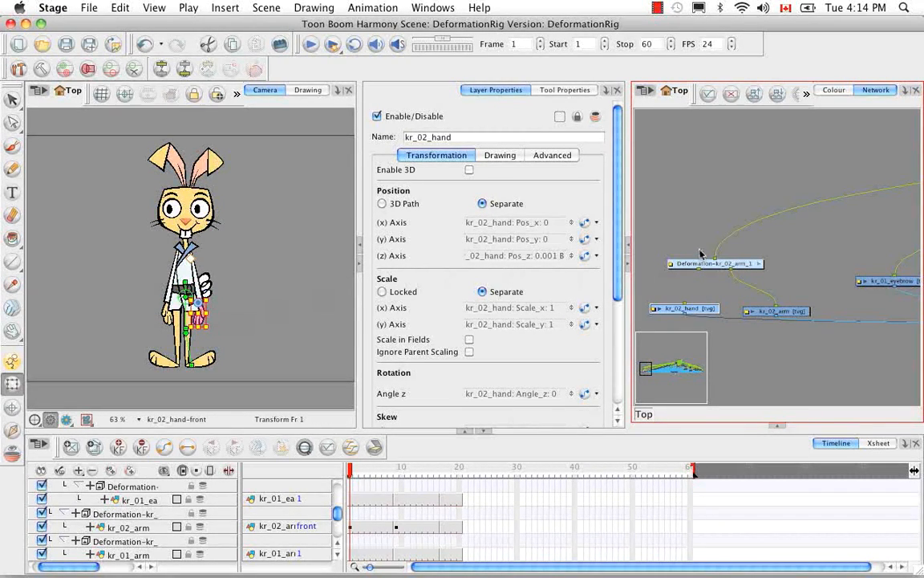
pyautogui.moveTo(699, 269); pyautogui.dragTo(684, 303)
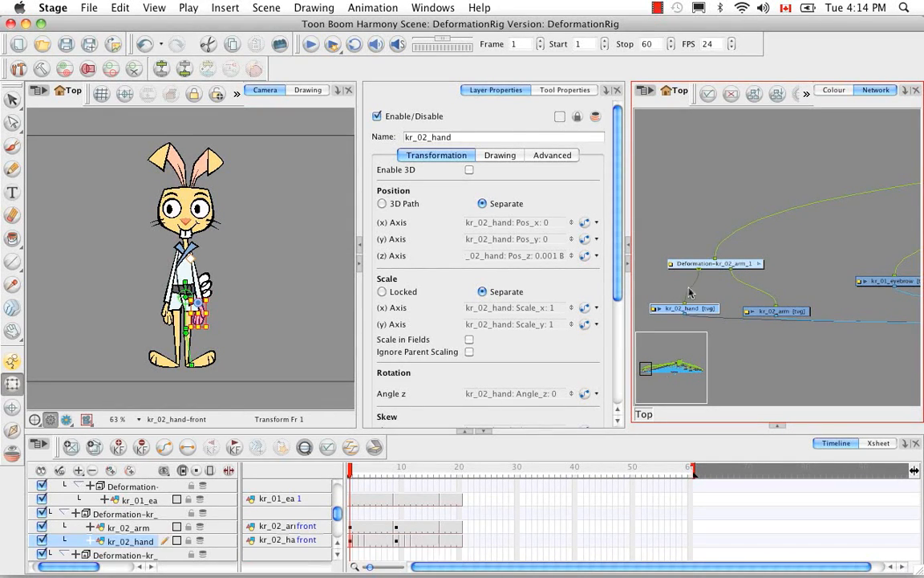
# Examine how the view groups and the Hand-wrist module are wired inside Deformation-kr_02_arm_1, and return to the top-level network.
pyautogui.click(760, 265)
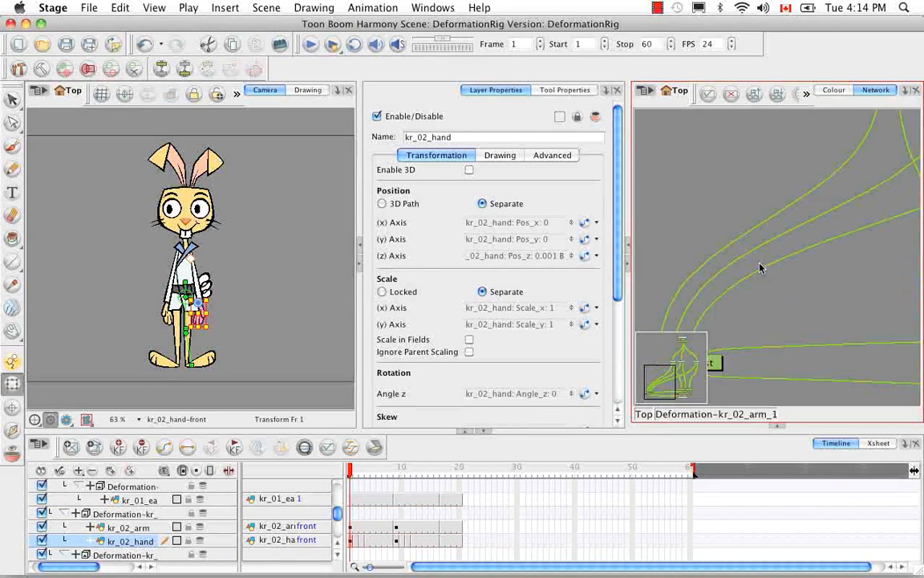
pyautogui.click(805, 291)
pyautogui.moveTo(834, 271); pyautogui.dragTo(720, 336)
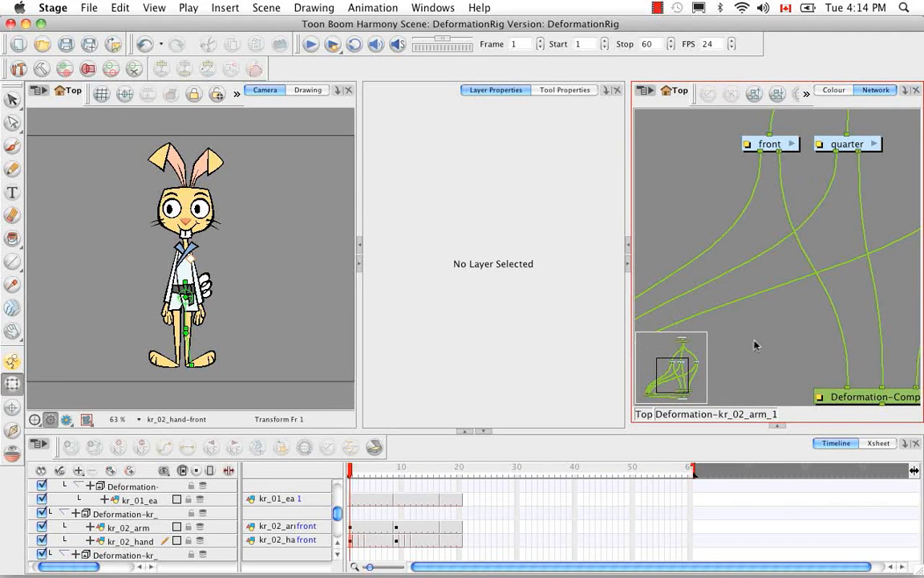
pyautogui.scroll(-5, 694, 259)
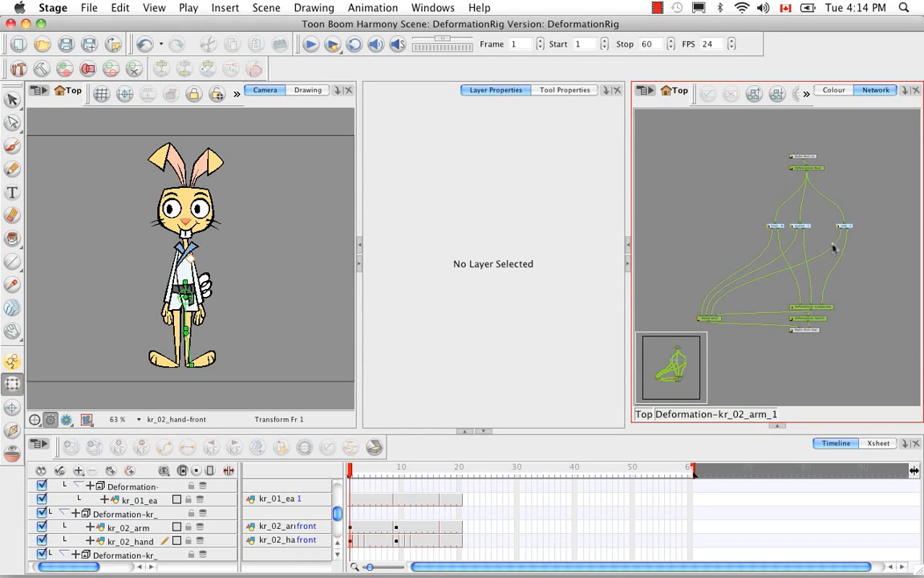
pyautogui.click(647, 415)
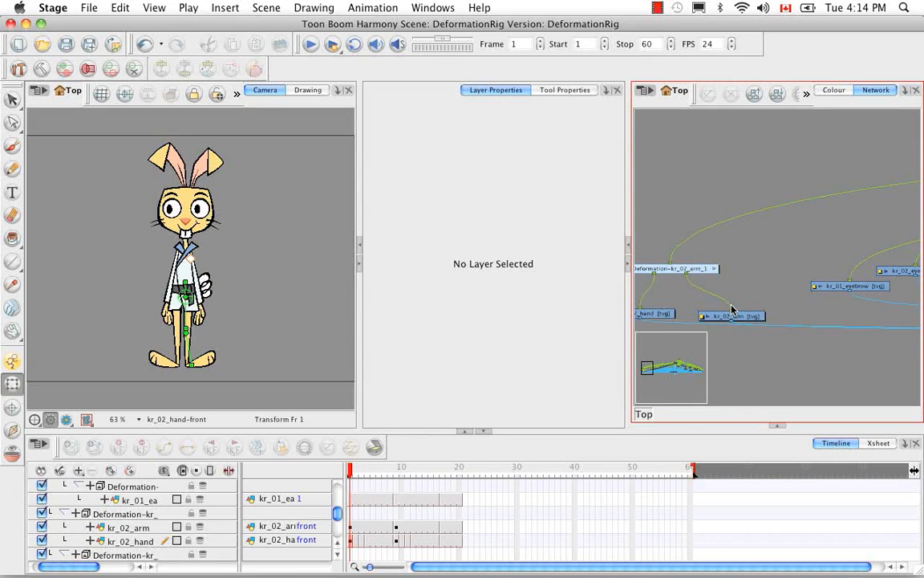
# Examine the rabbit's complete top-level network in an enlarged view, and restore the workspace layout.
pyautogui.scroll(-5, 731, 310)
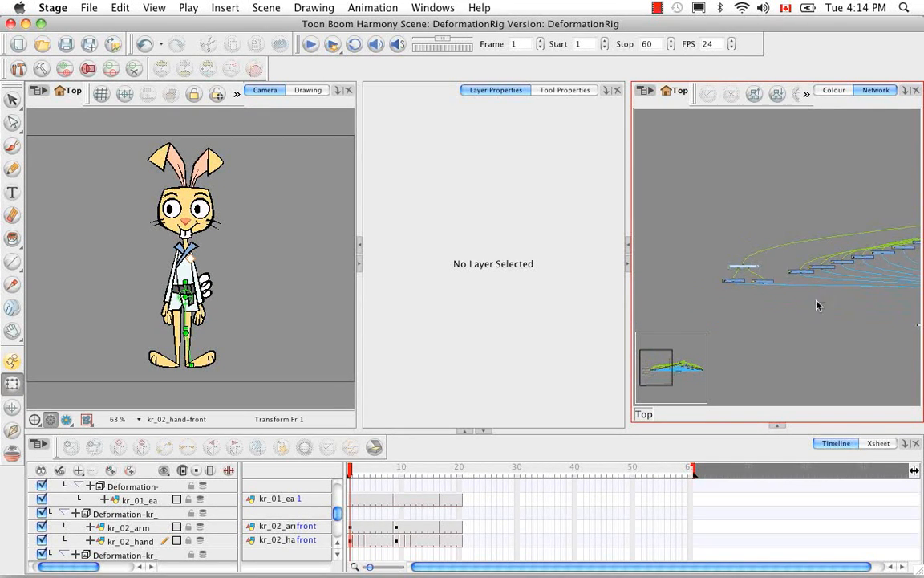
pyautogui.moveTo(817, 304); pyautogui.dragTo(728, 341)
pyautogui.moveTo(834, 325); pyautogui.dragTo(743, 319)
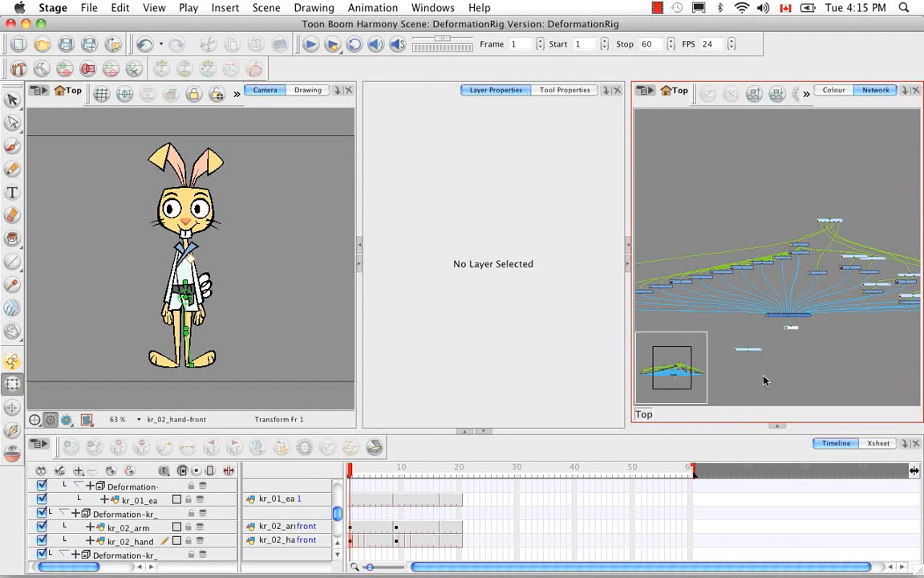
pyautogui.press('super+f')
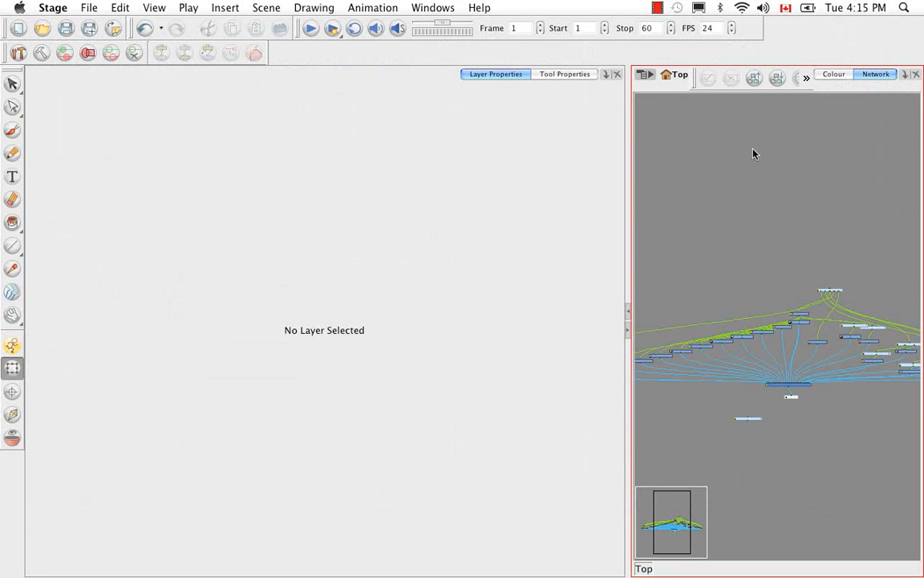
pyautogui.press('super+grave')
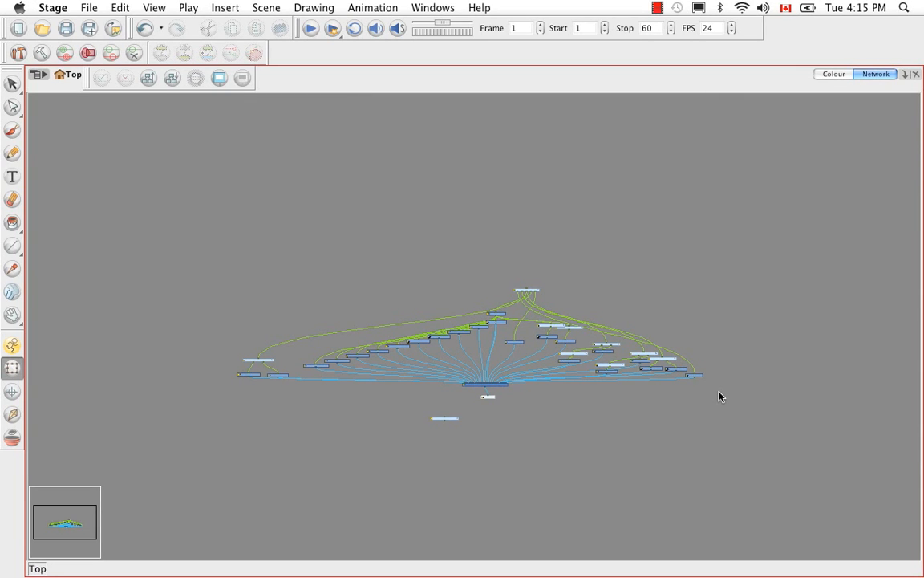
pyautogui.press('super+grave')
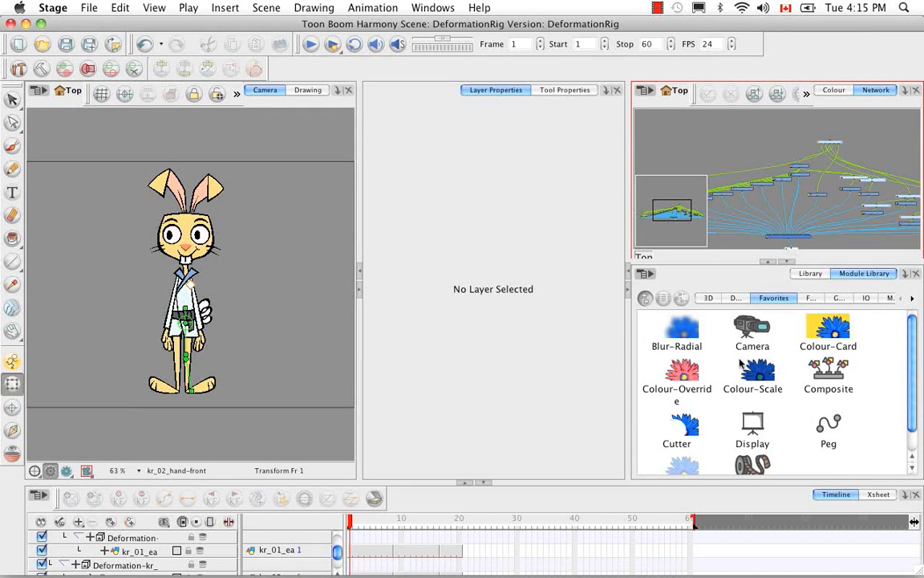
pyautogui.click(787, 261)
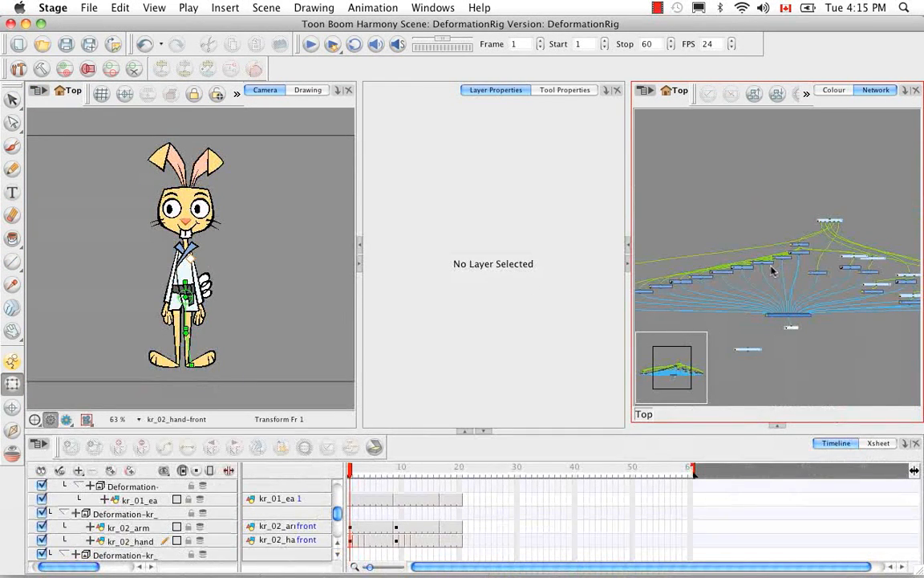